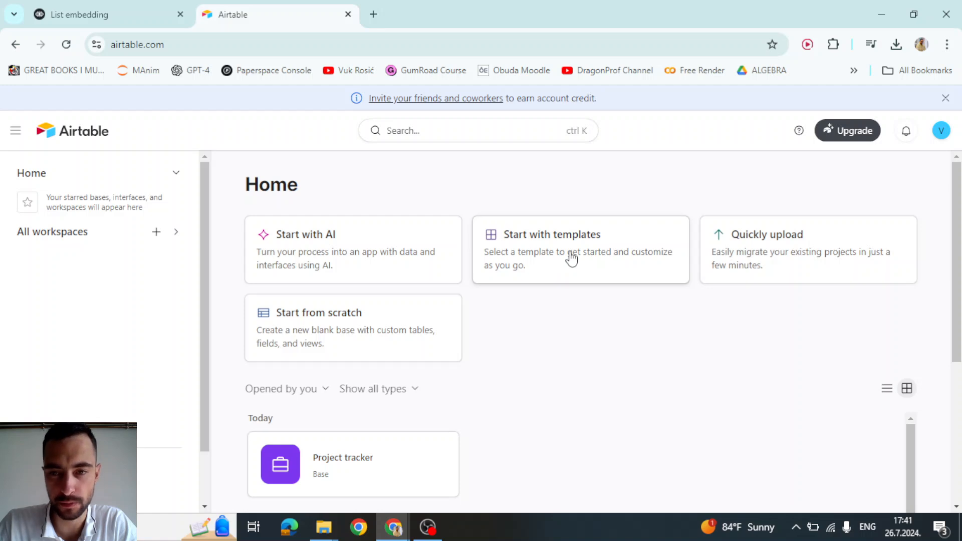
- Start a blank Airtable base from scratch and close its Getting started panel
scroll(359, 273, down, 3)
click(329, 192)
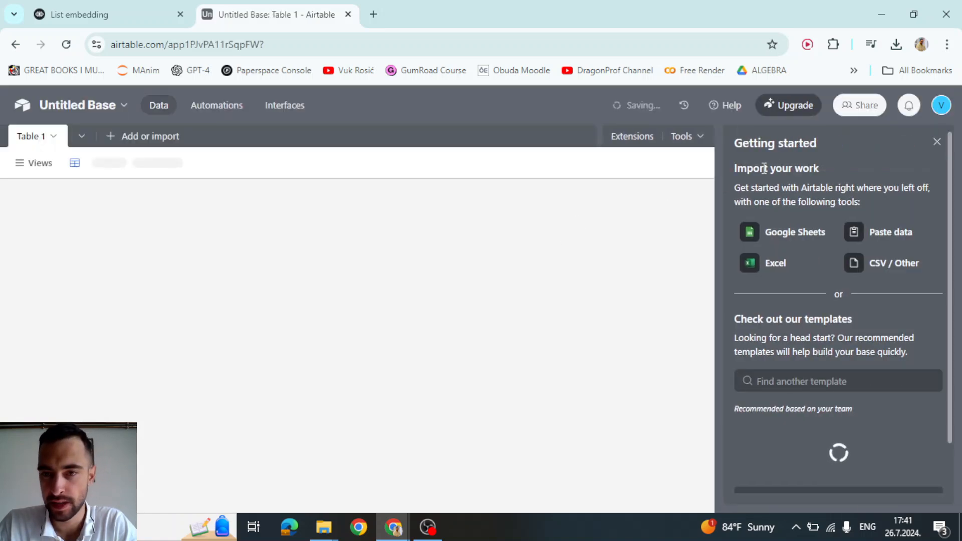
click(936, 142)
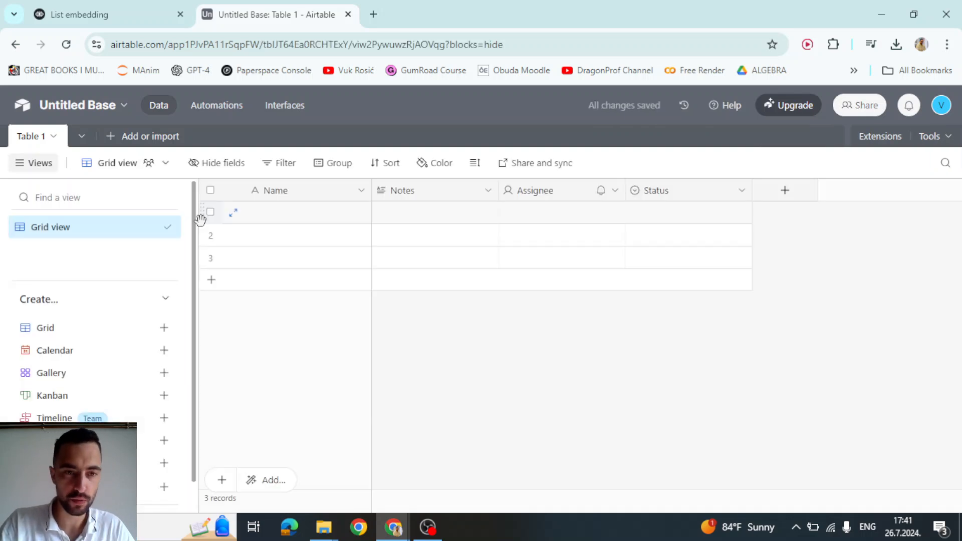
- Delete the Notes, Assignee and Status fields from Table 1
click(295, 217)
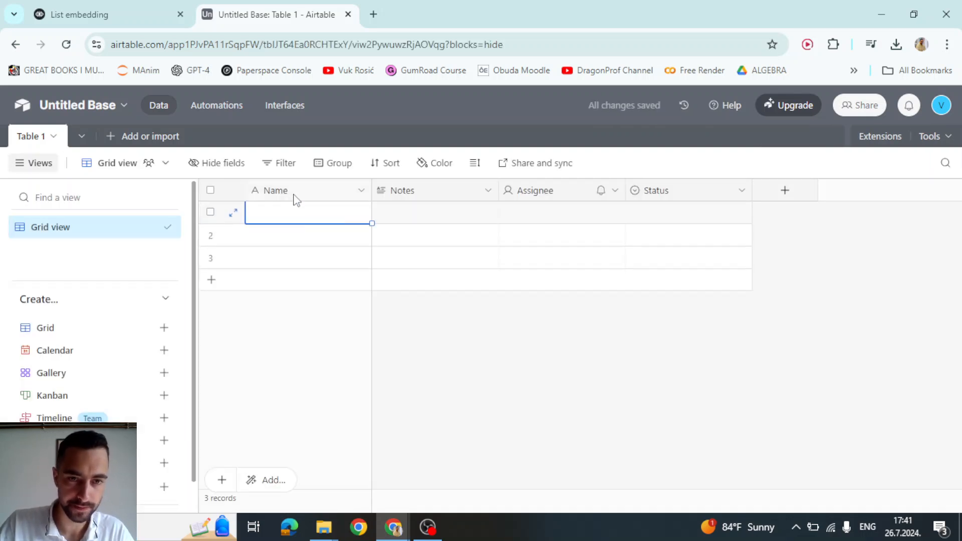
right_click(432, 194)
scroll(443, 351, down, 3)
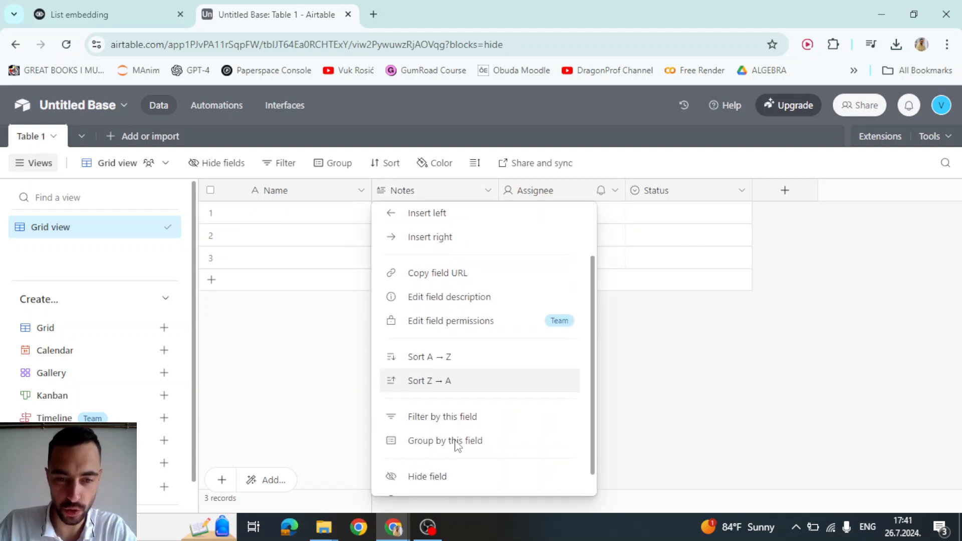
click(435, 476)
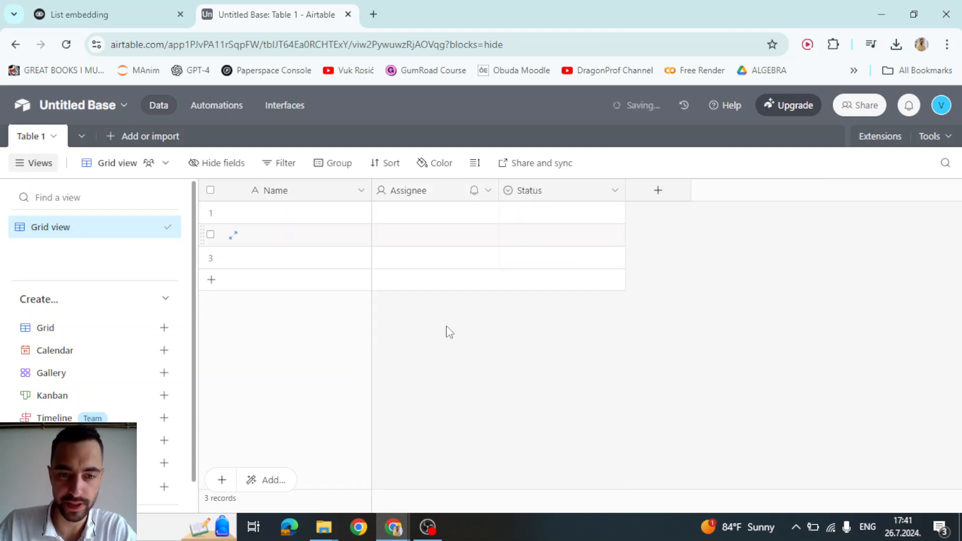
right_click(424, 192)
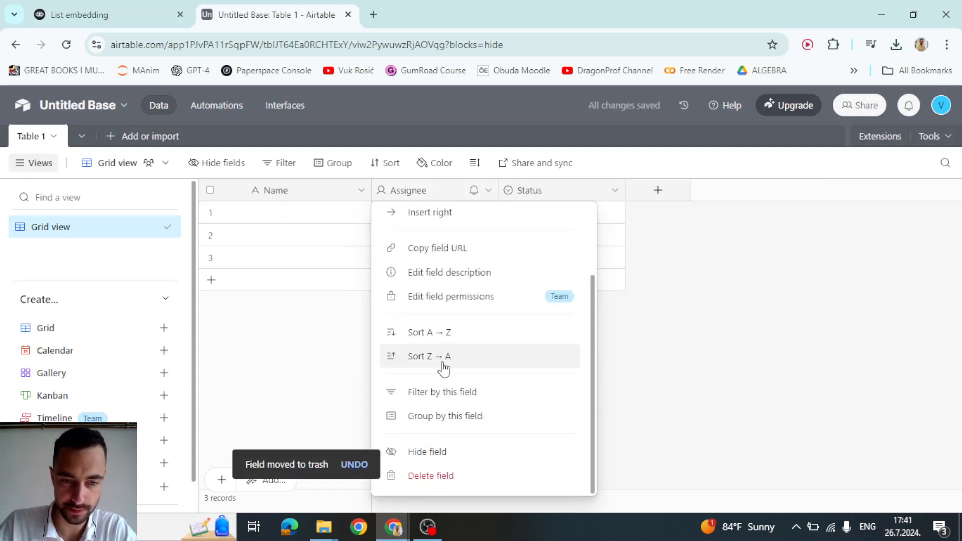
click(429, 476)
right_click(423, 193)
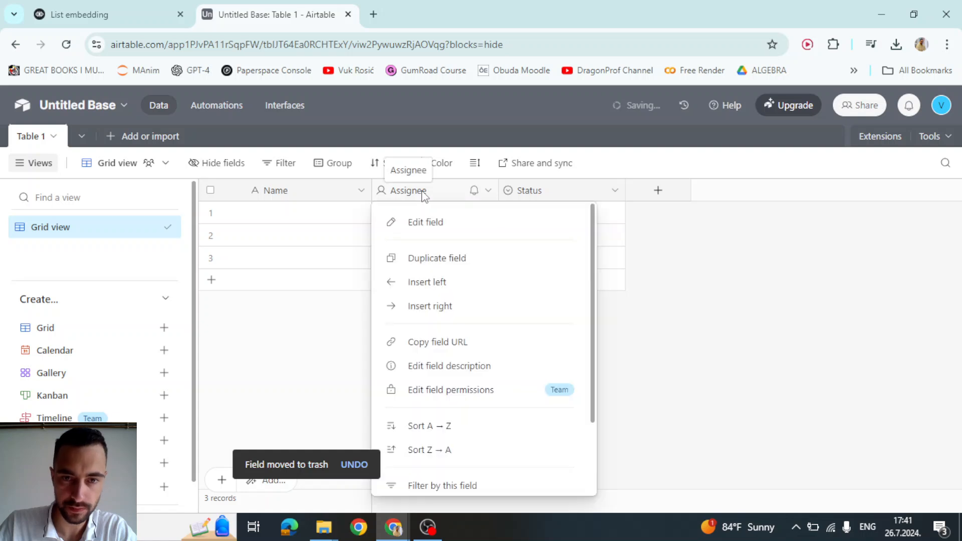
scroll(428, 343, down, 5)
click(449, 477)
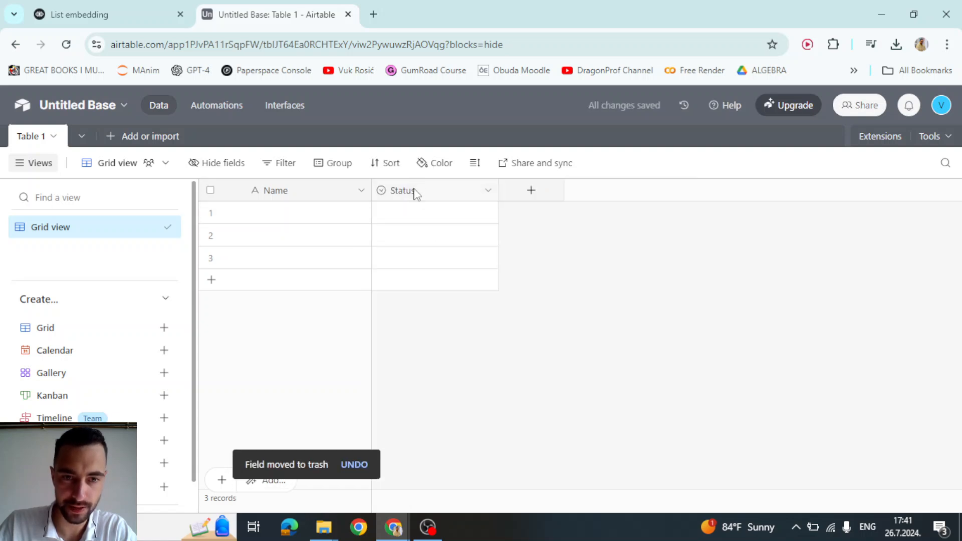
right_click(415, 200)
scroll(462, 412, down, 3)
click(436, 474)
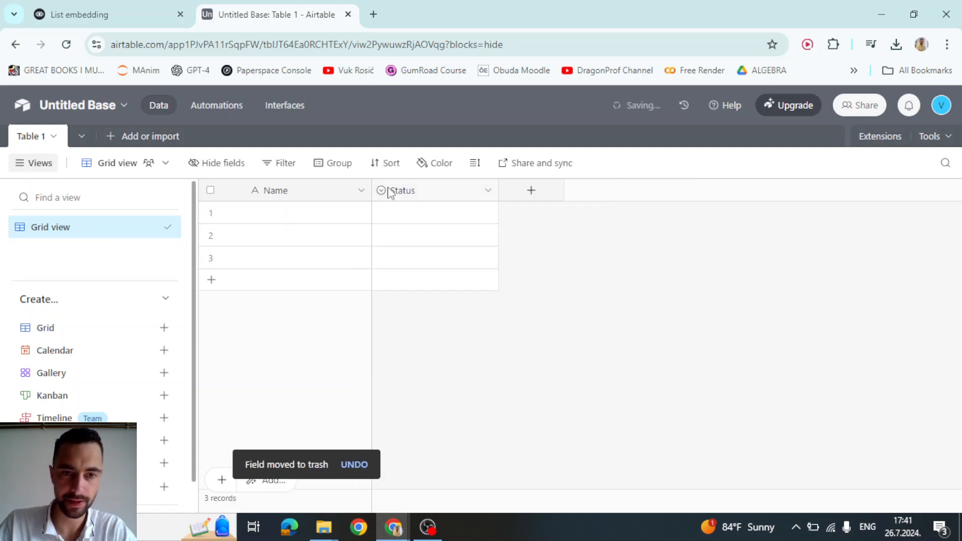
- Add a new field named EMAIL to Table 1
click(403, 190)
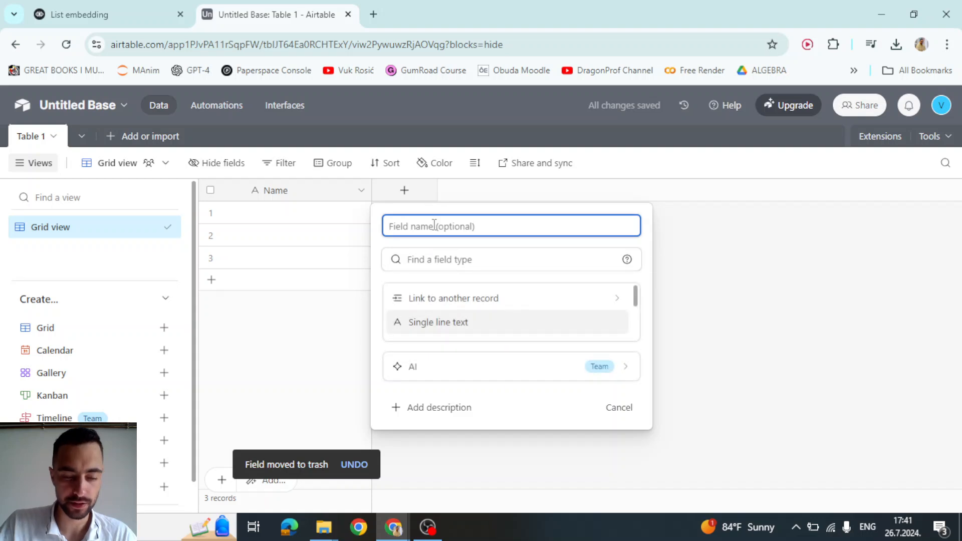
text(EMAIL)
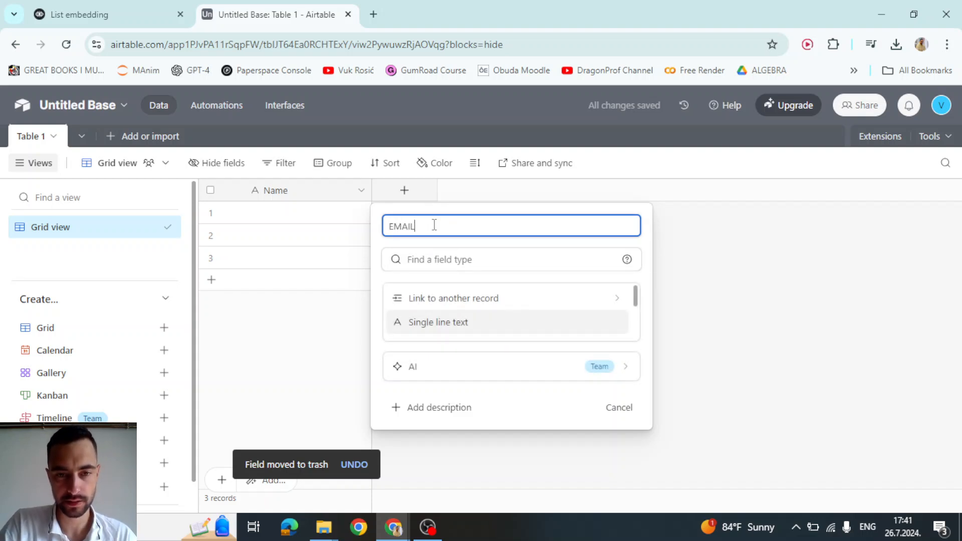
click(768, 277)
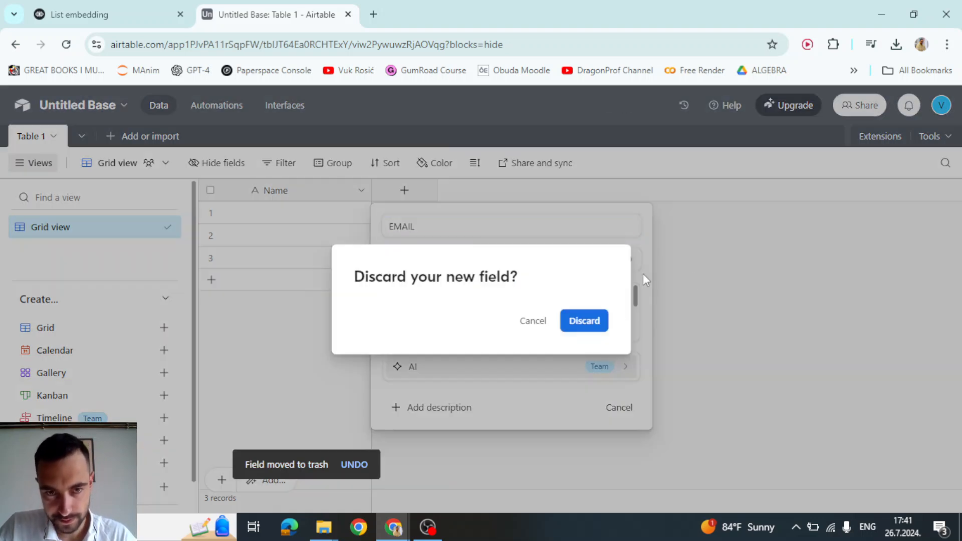
click(532, 323)
click(448, 231)
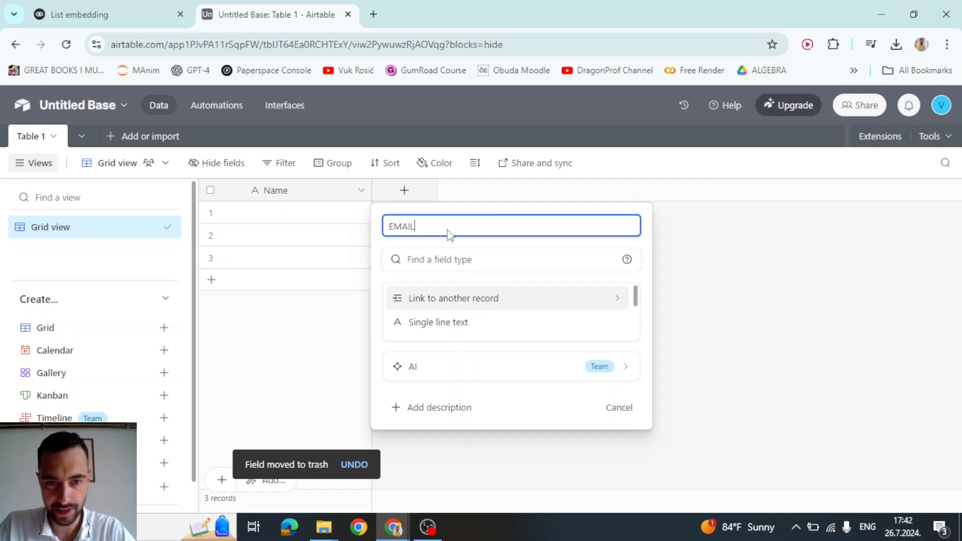
key(Return)
click(298, 218)
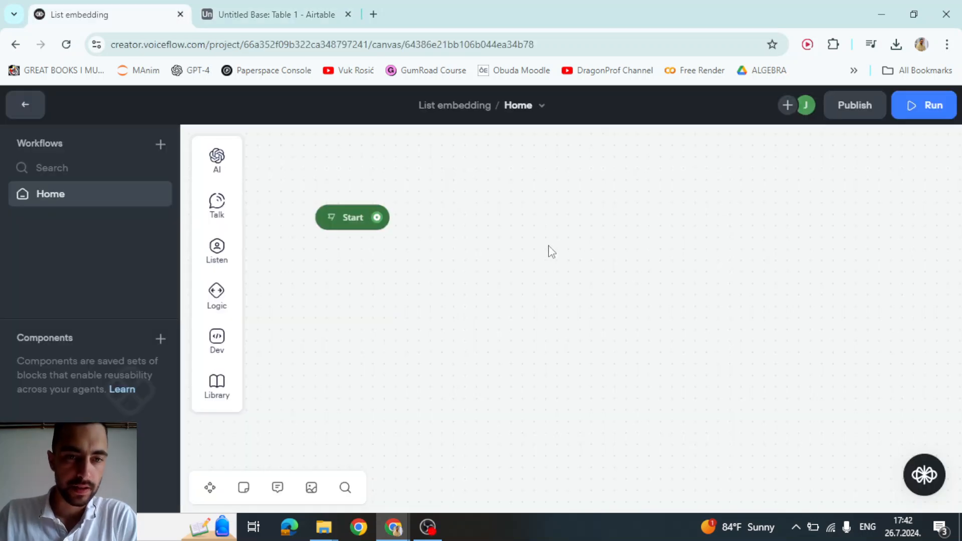
- Drag a Dev API block beside Start on the Voiceflow Home canvas, then return to Airtable
mouse_move(218, 353)
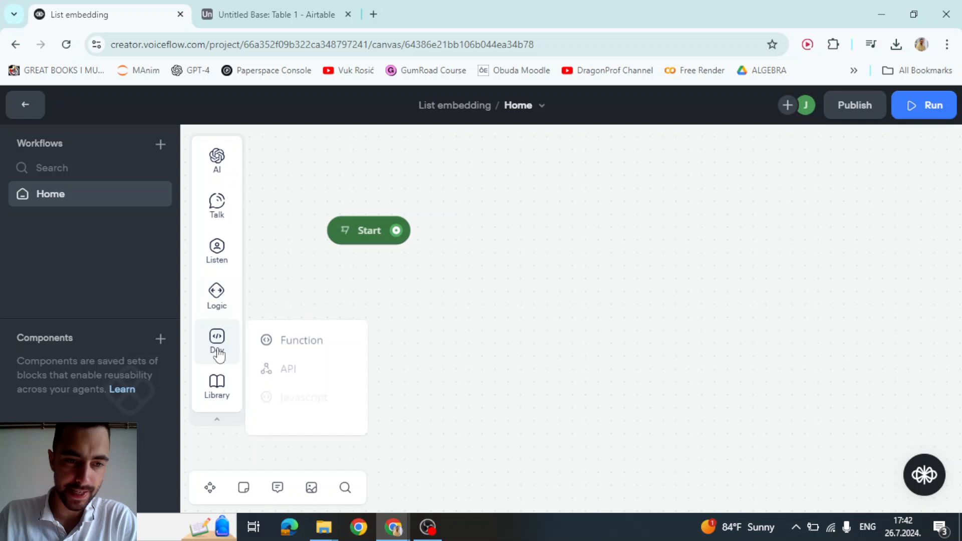
drag(288, 369, 603, 189)
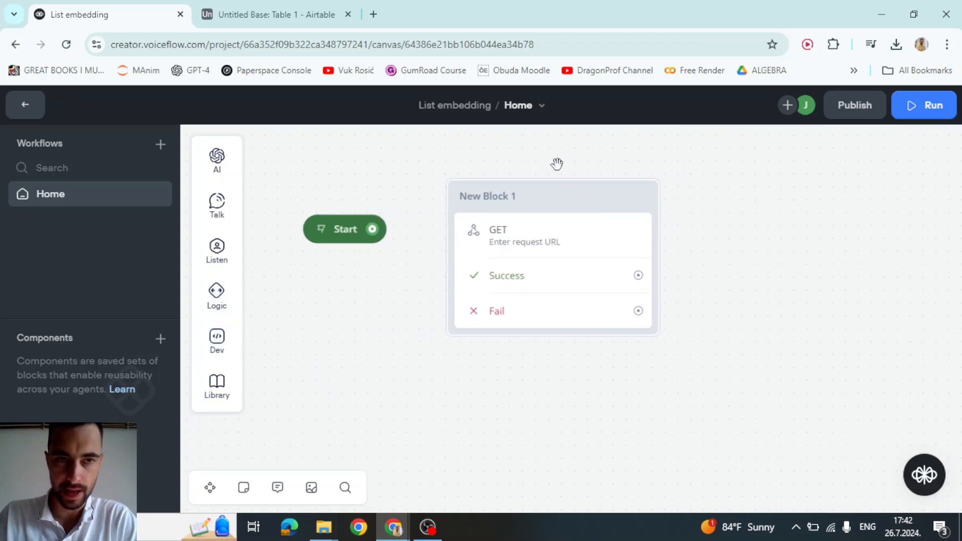
click(309, 17)
- Begin a new personal access token TUTORIAL with data.records:read and data.records:write scopes
click(941, 105)
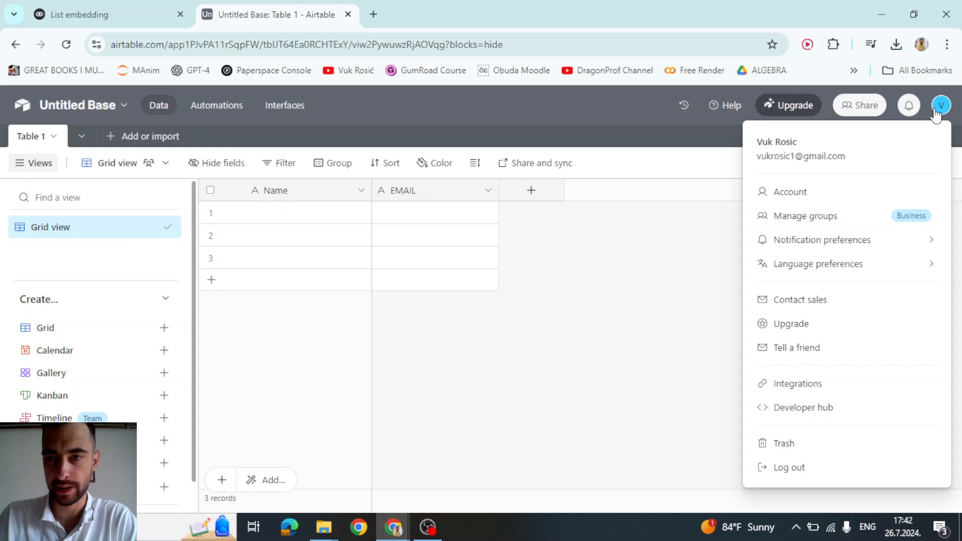
click(791, 408)
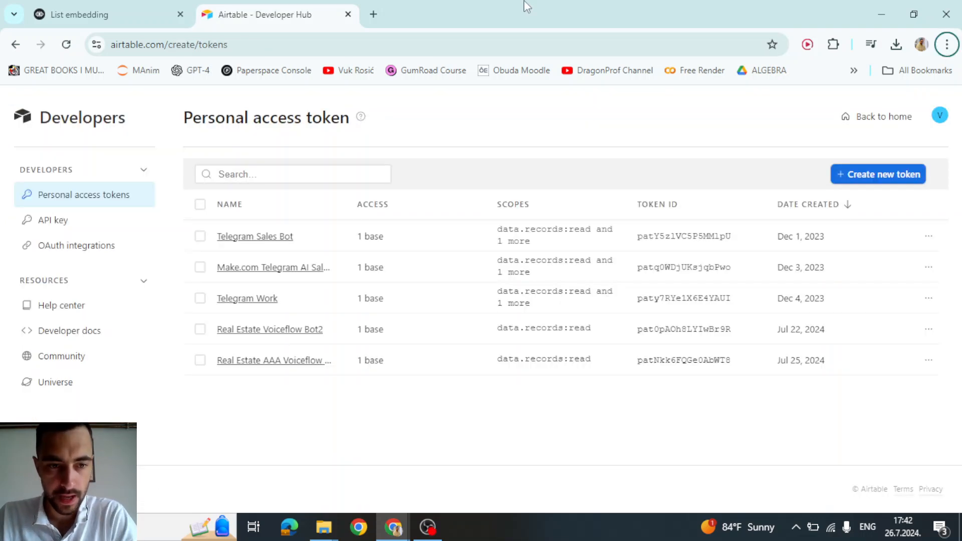
click(881, 176)
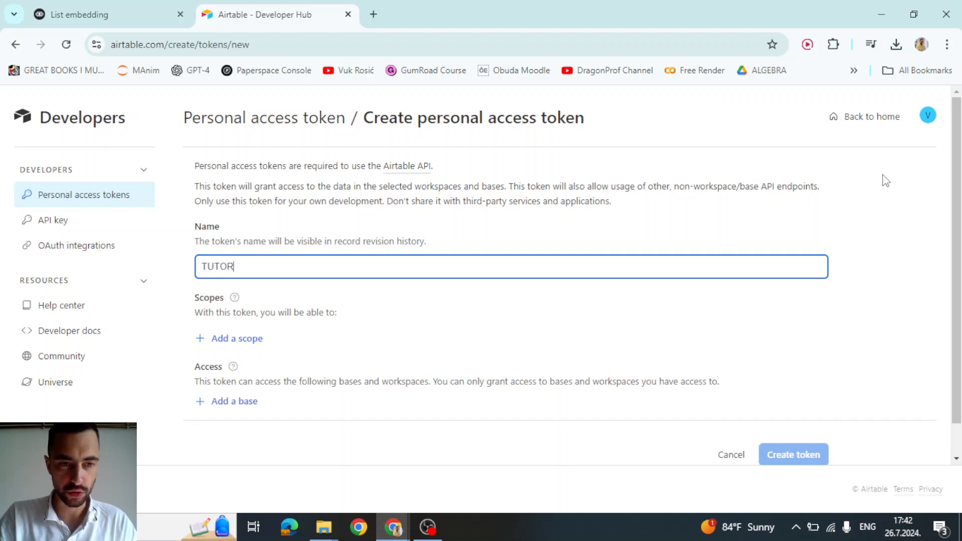
click(236, 341)
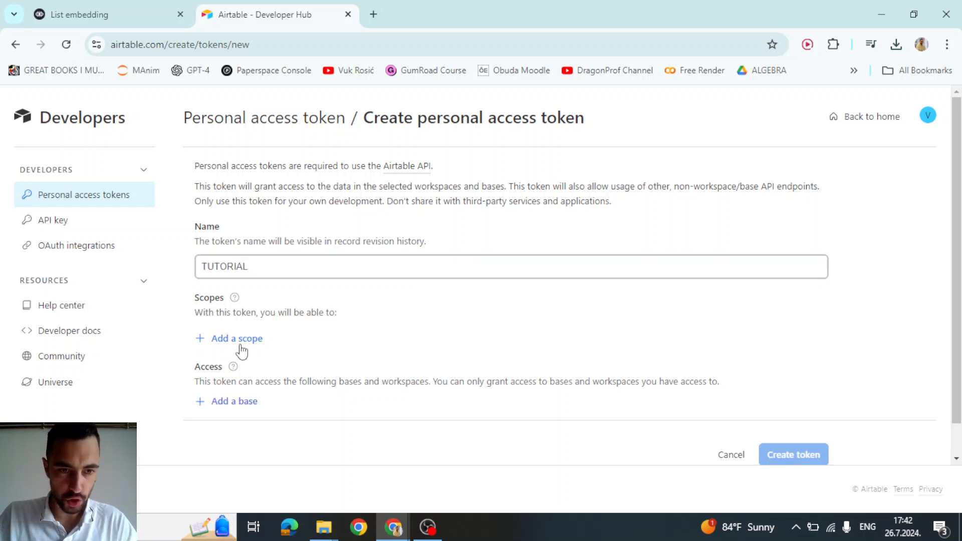
scroll(256, 228, up, 1)
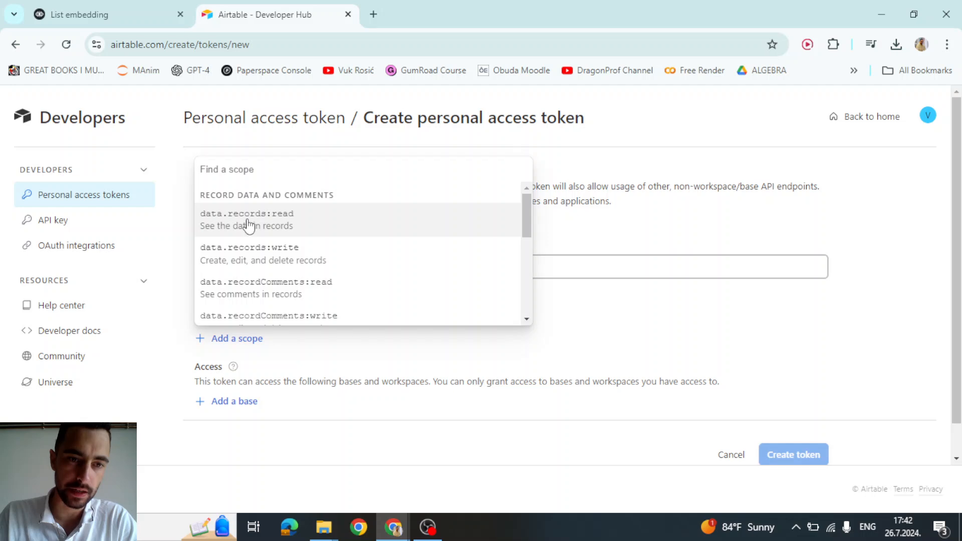
click(247, 225)
click(232, 371)
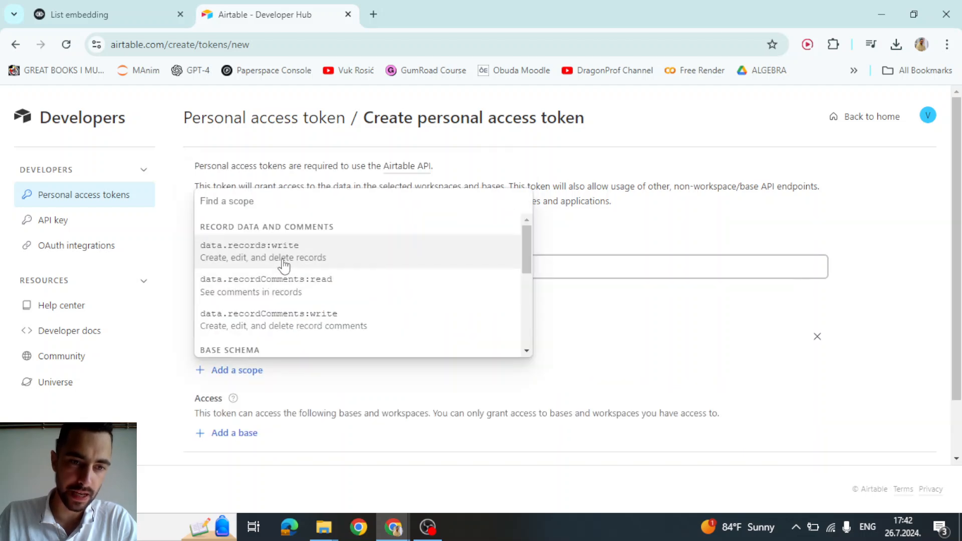
click(258, 256)
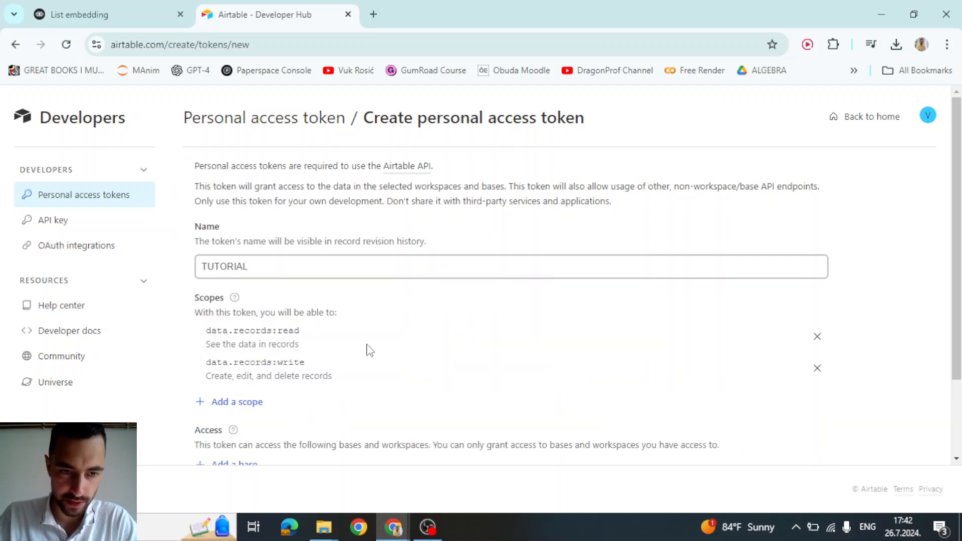
- Grant the token access to Untitled Base, create it and copy it
scroll(381, 326, down, 1)
click(236, 368)
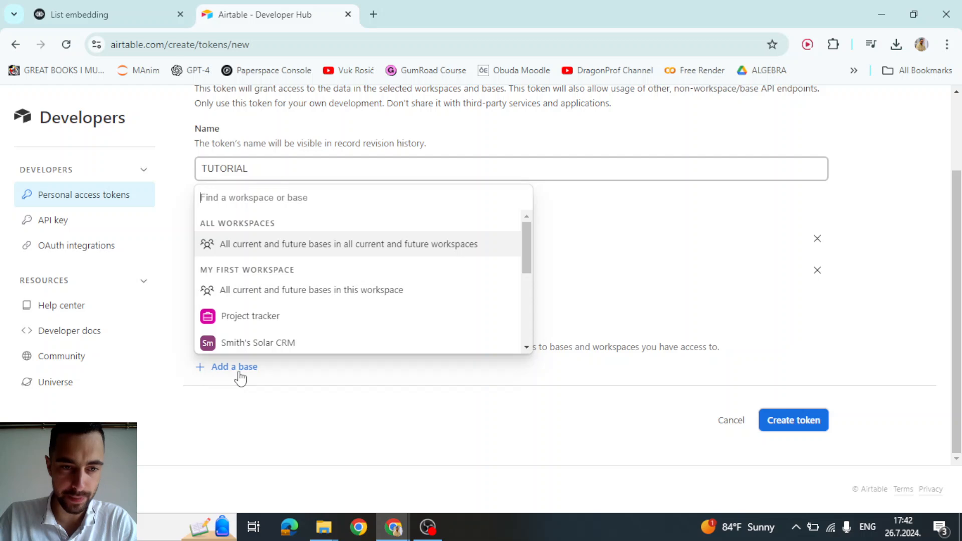
scroll(301, 299, down, 5)
click(252, 342)
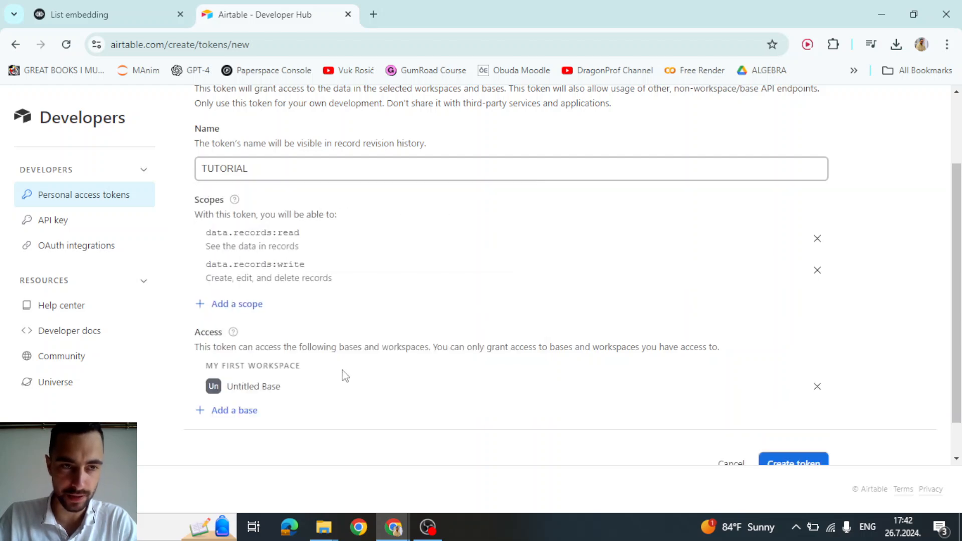
scroll(741, 401, down, 1)
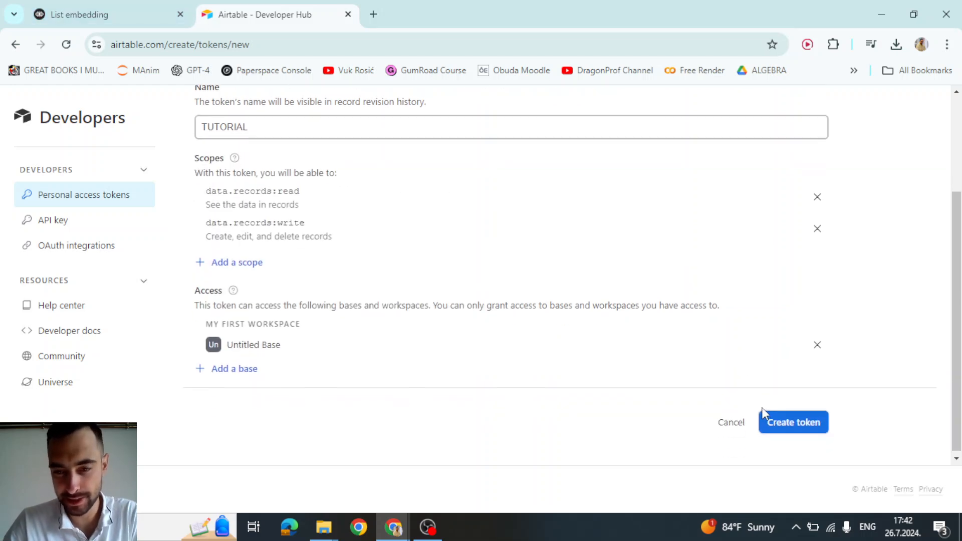
click(784, 424)
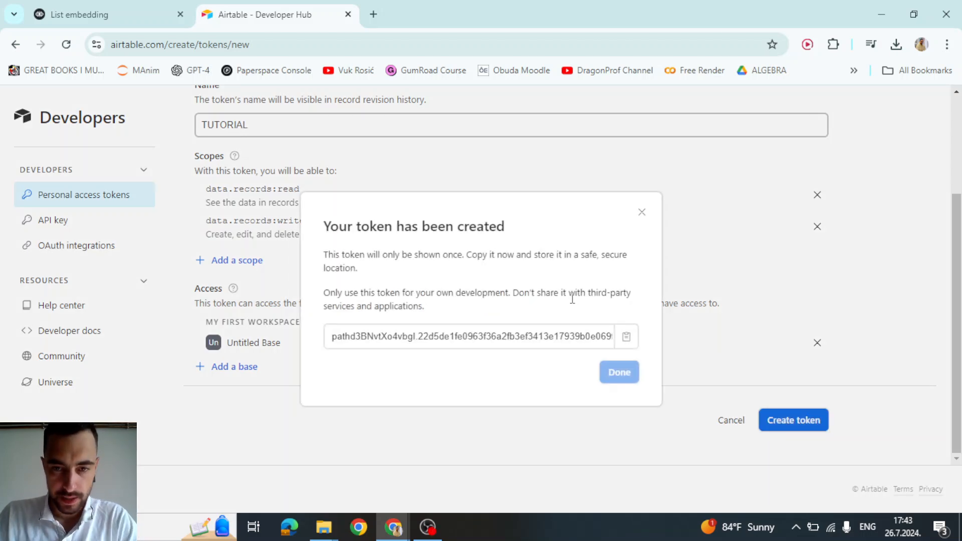
click(626, 342)
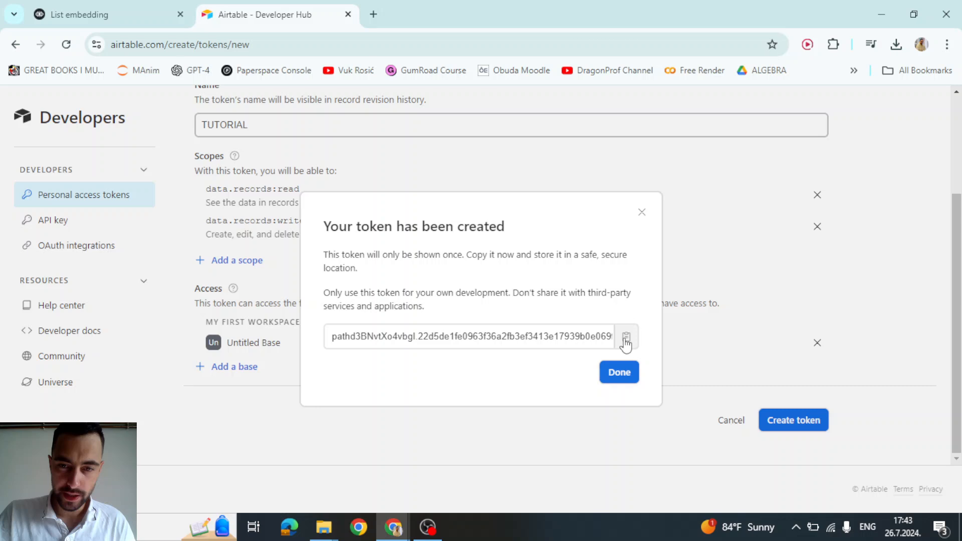
- Paste the copied token into a new browser tab and close the token dialog
click(373, 14)
key(ctrl+v)
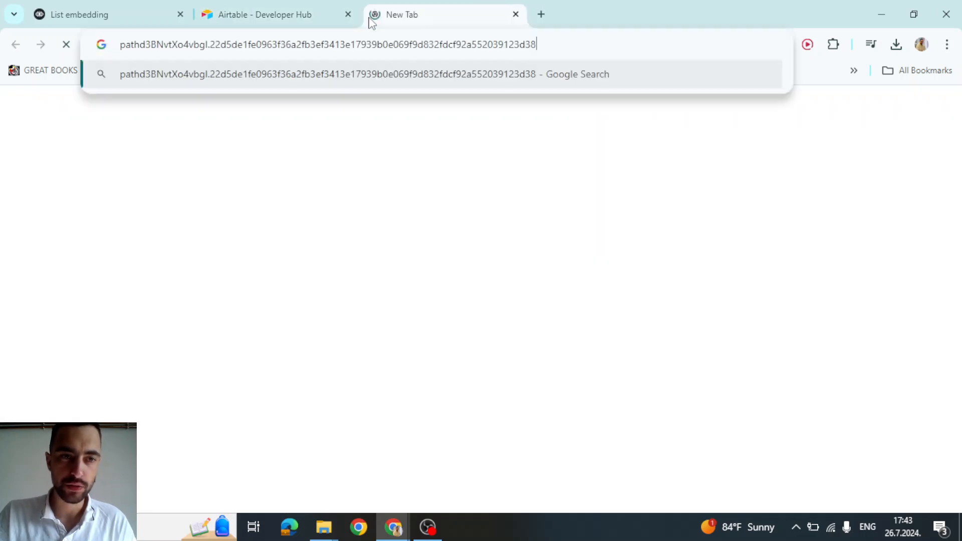
click(300, 11)
click(614, 372)
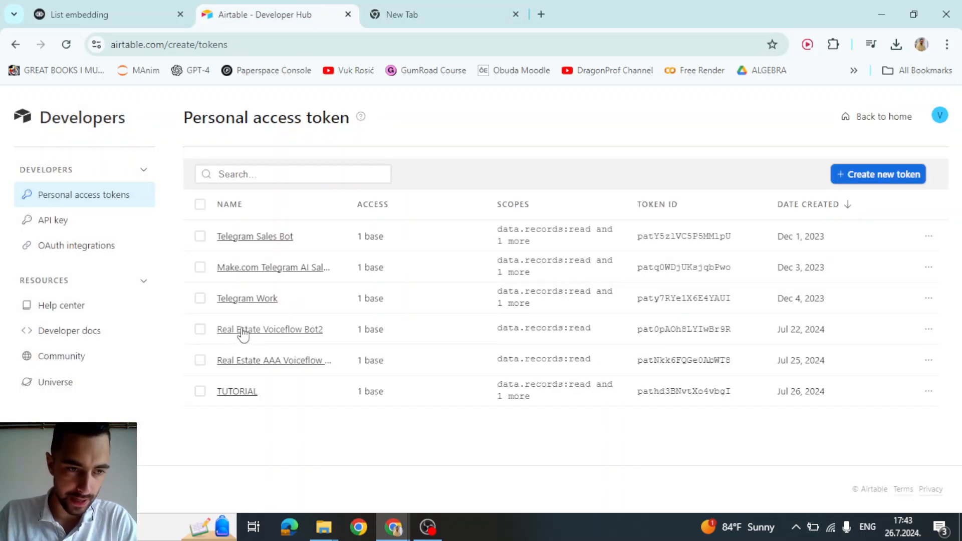
- Open the developer docs in a new tab and navigate to the Airtable home page
click(65, 331)
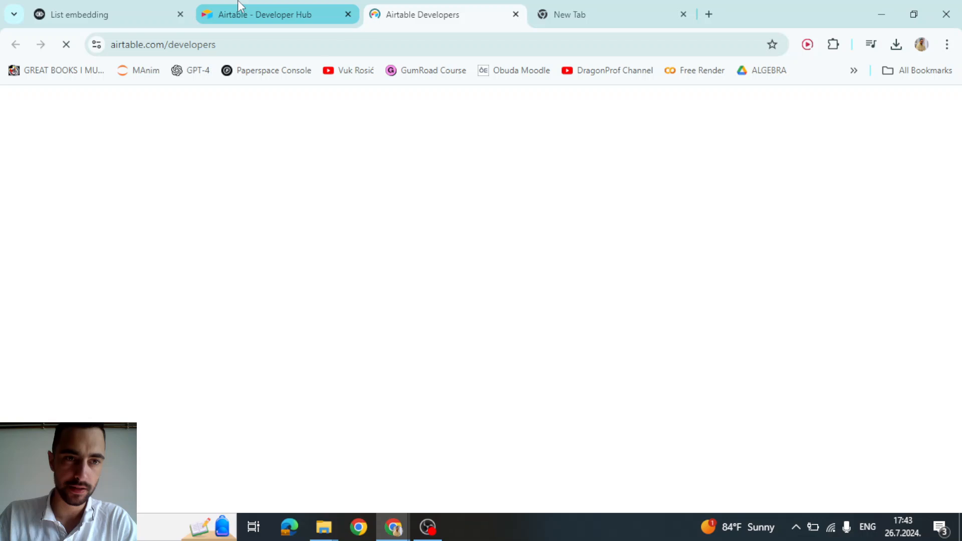
click(238, 14)
click(171, 46)
click(170, 46)
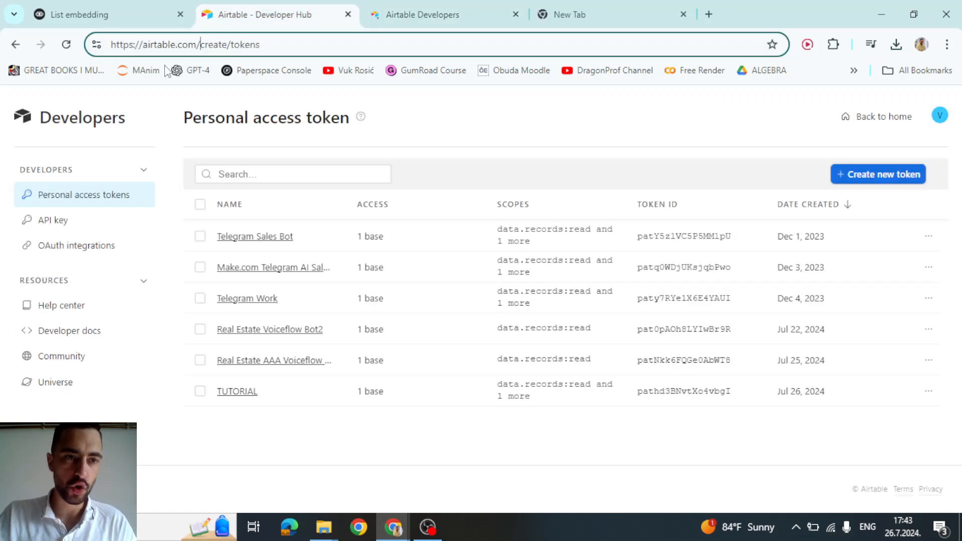
drag(200, 44, 330, 39)
key(BackSpace)
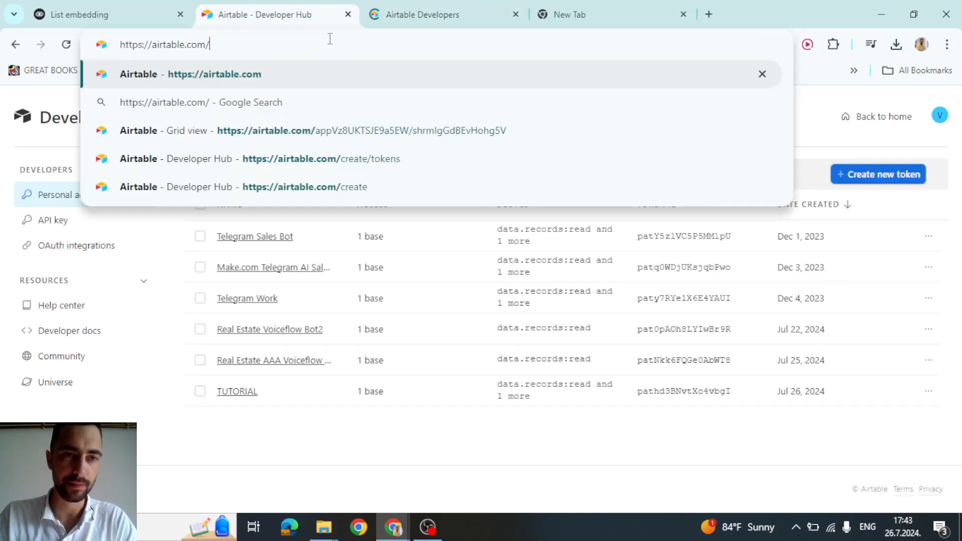
click(350, 63)
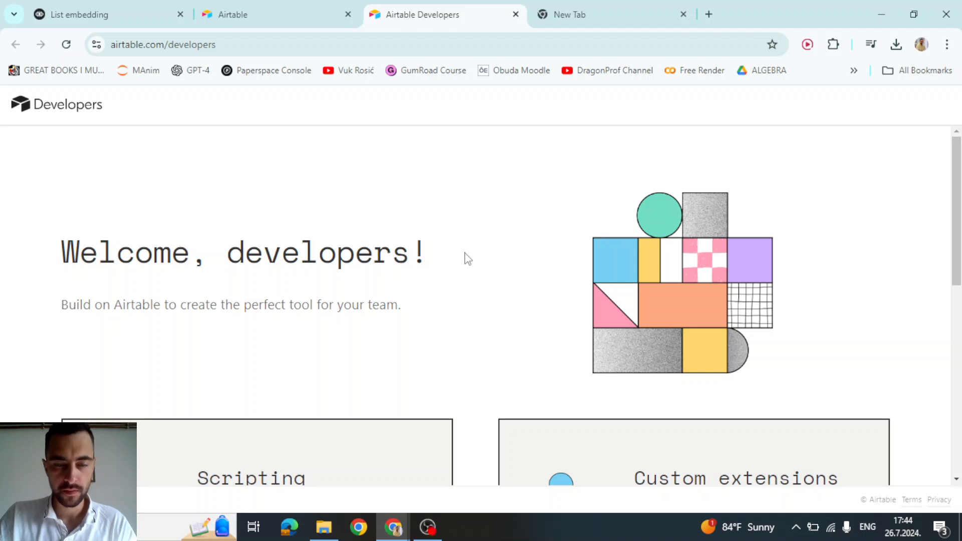
- Open the Web API docs for Untitled Base and open the base itself alongside
scroll(345, 218, down, 9)
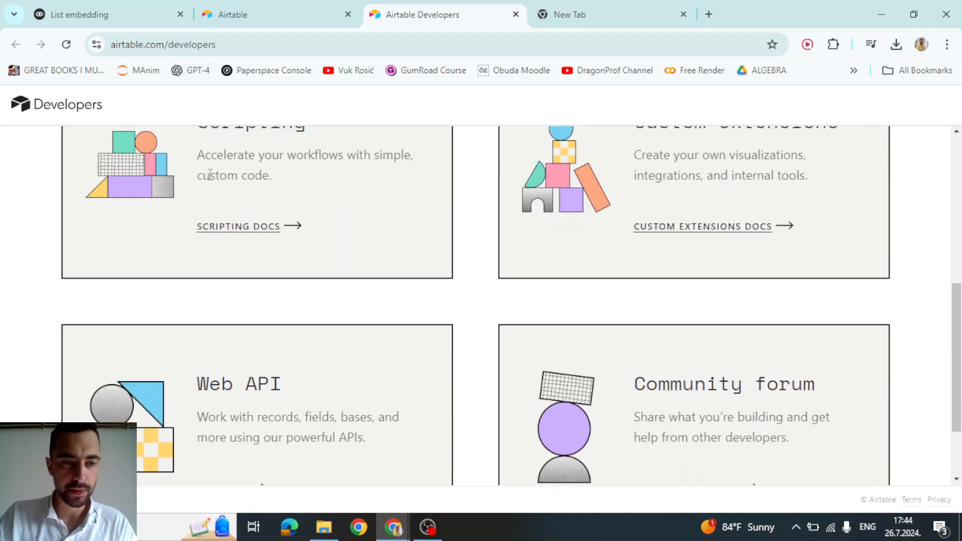
click(220, 391)
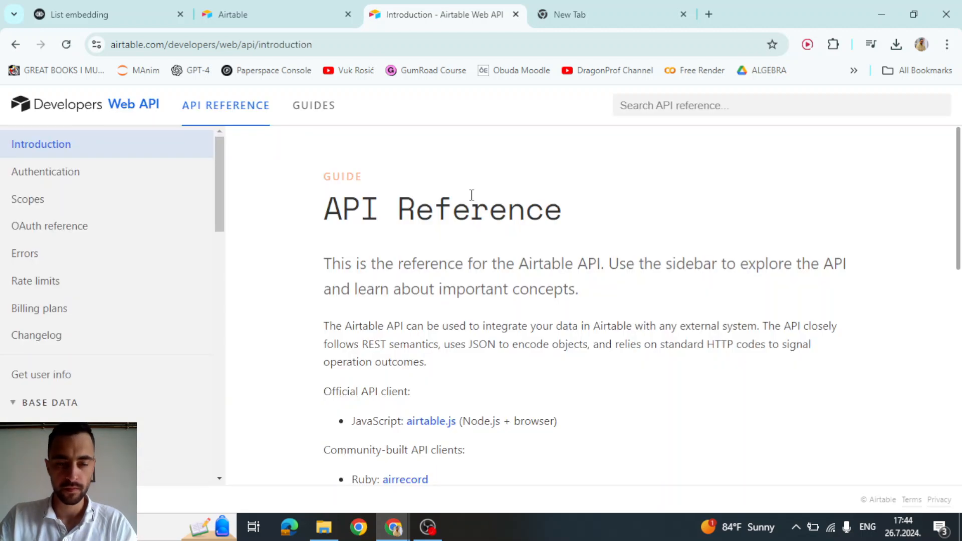
scroll(496, 213, down, 10)
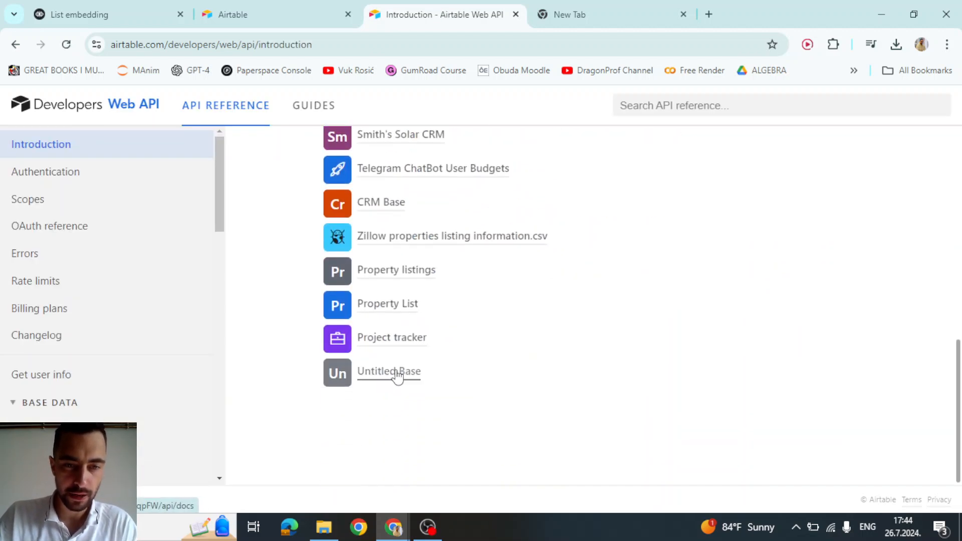
click(396, 372)
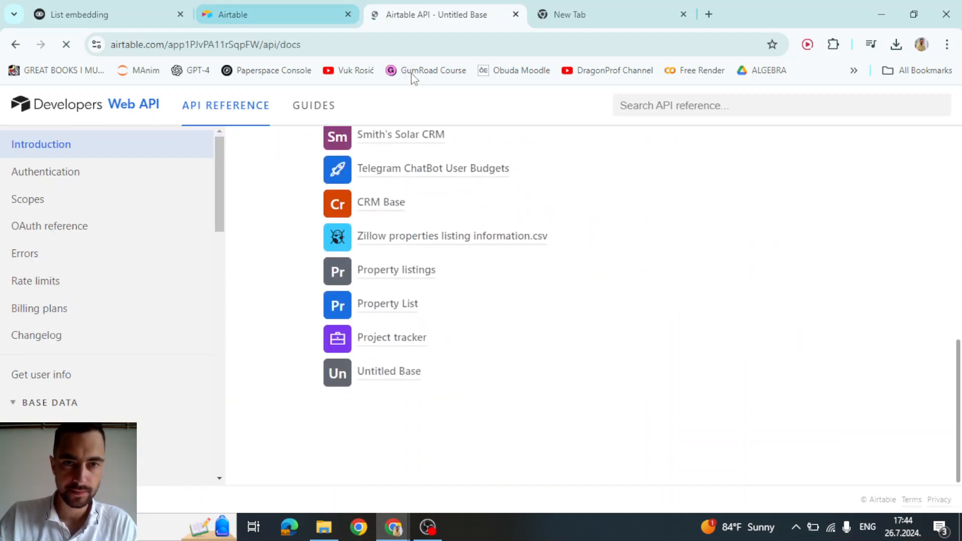
click(318, 7)
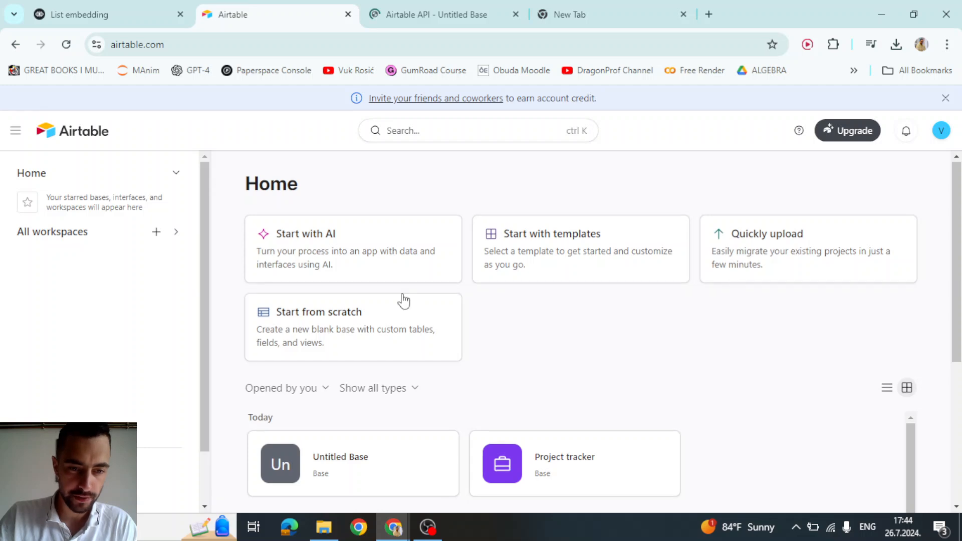
scroll(352, 316, down, 3)
click(352, 316)
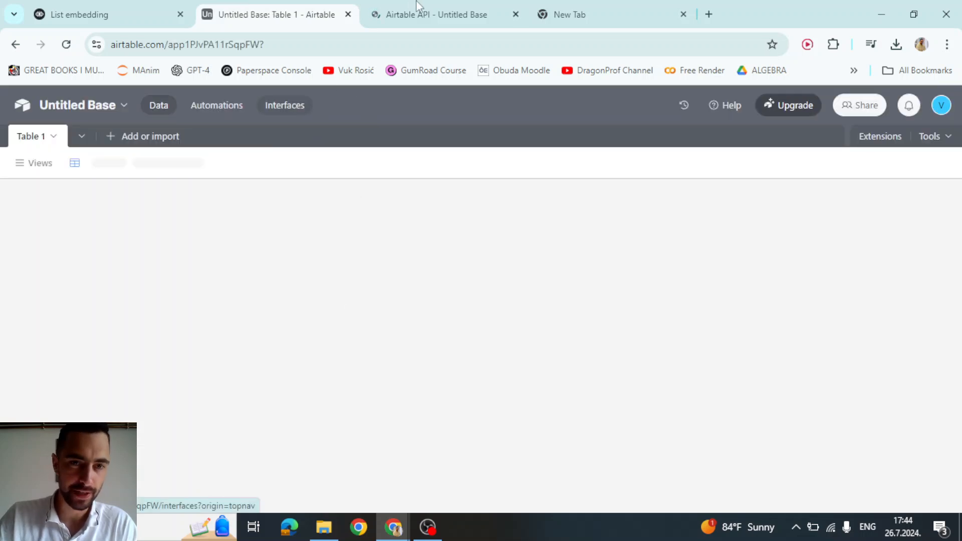
click(401, 14)
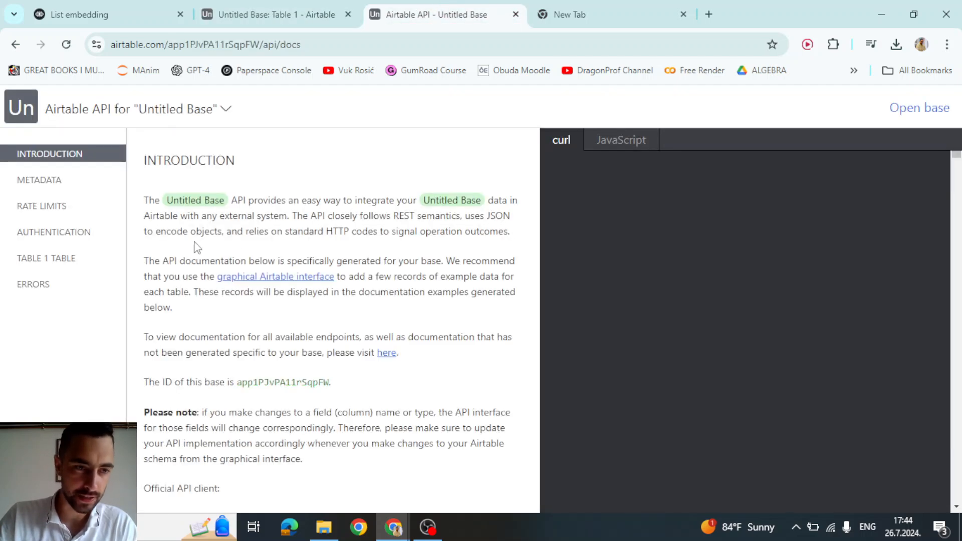
- Go to the AUTHENTICATION section and copy the Table 1 curl example URL
click(55, 235)
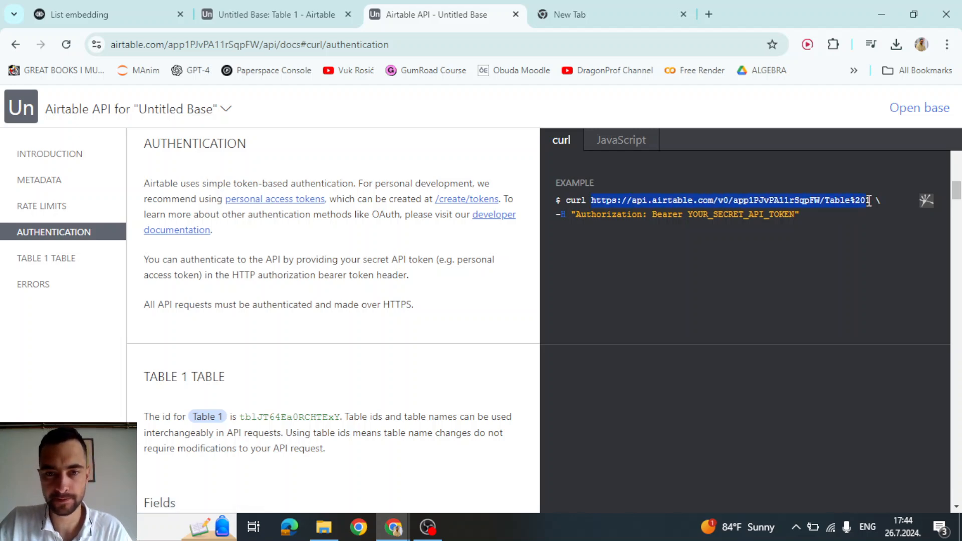
scroll(305, 254, down, 3)
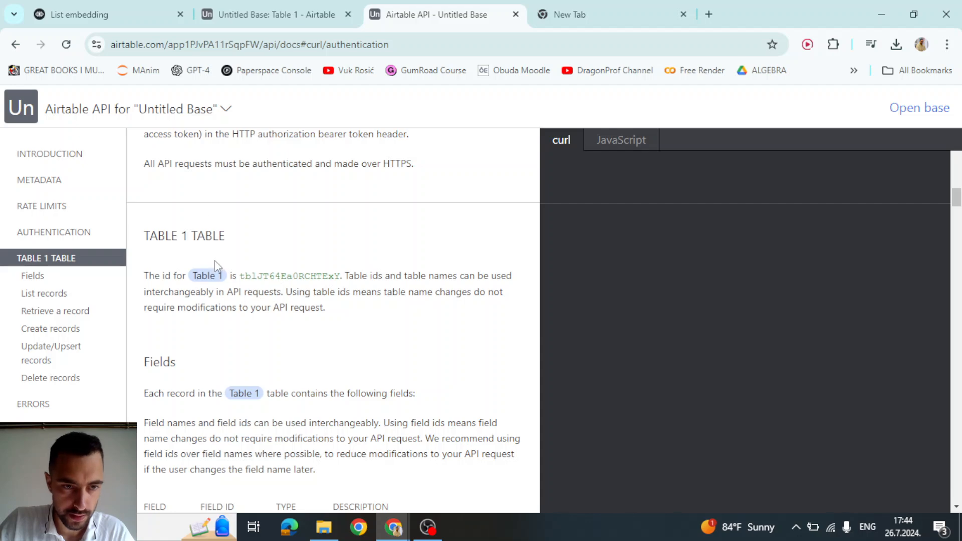
click(256, 20)
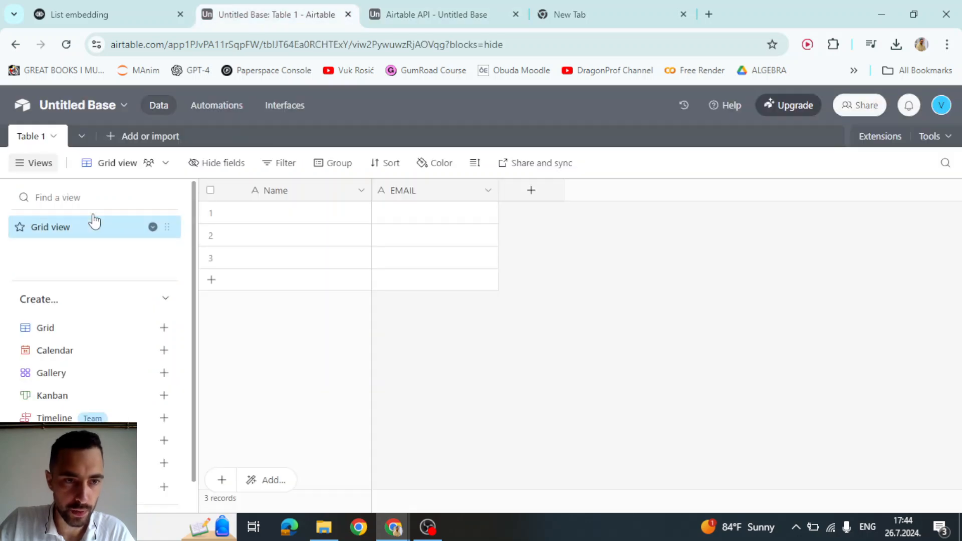
click(415, 14)
scroll(160, 225, up, 5)
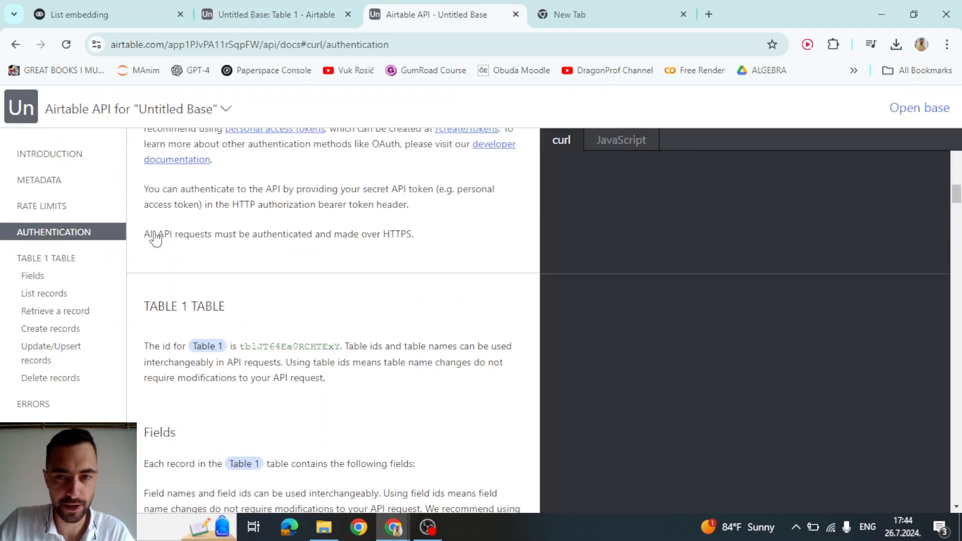
drag(591, 340, 866, 340)
click(870, 344)
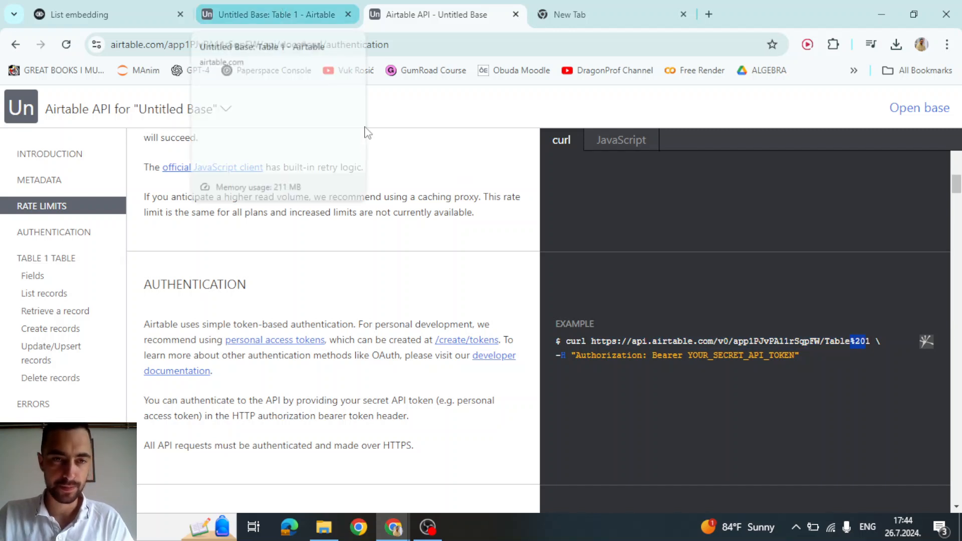
click(138, 6)
- Paste the Airtable table URL as the GET request URL and add an Authorization header key
click(508, 239)
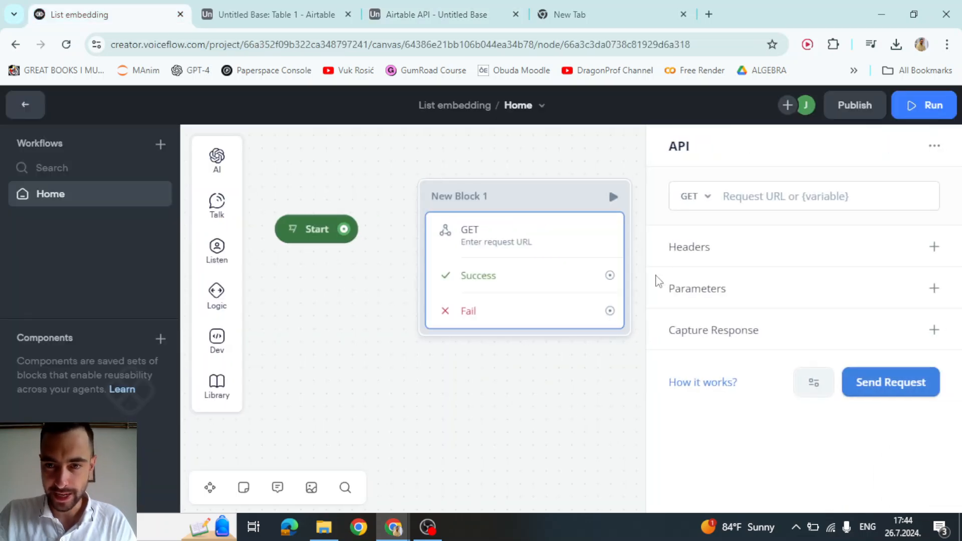
click(737, 196)
key(ctrl+v)
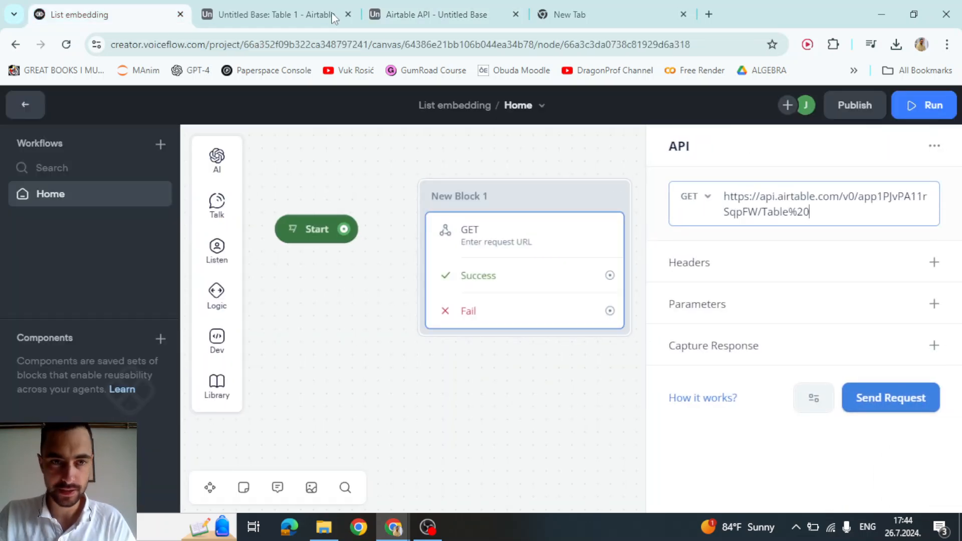
click(409, 7)
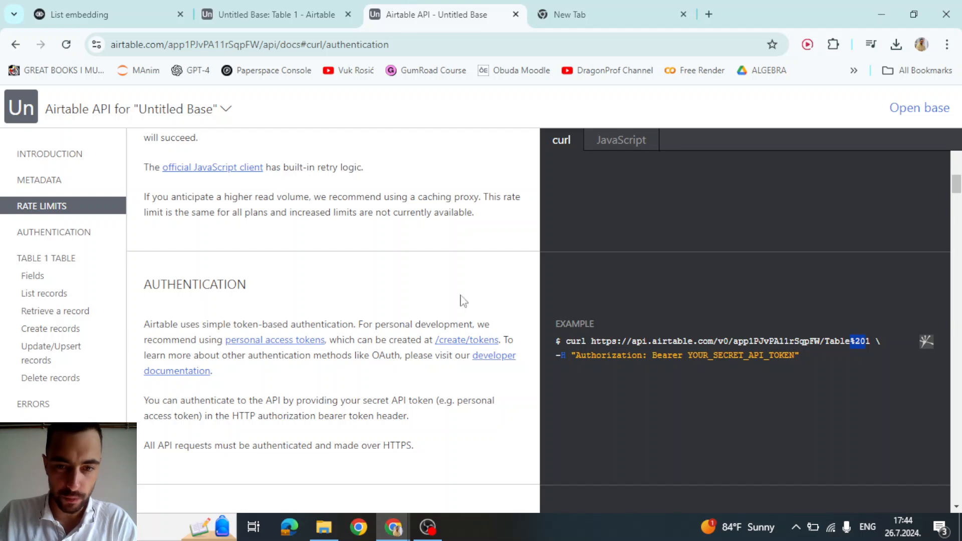
scroll(655, 321, down, 2)
double_click(628, 287)
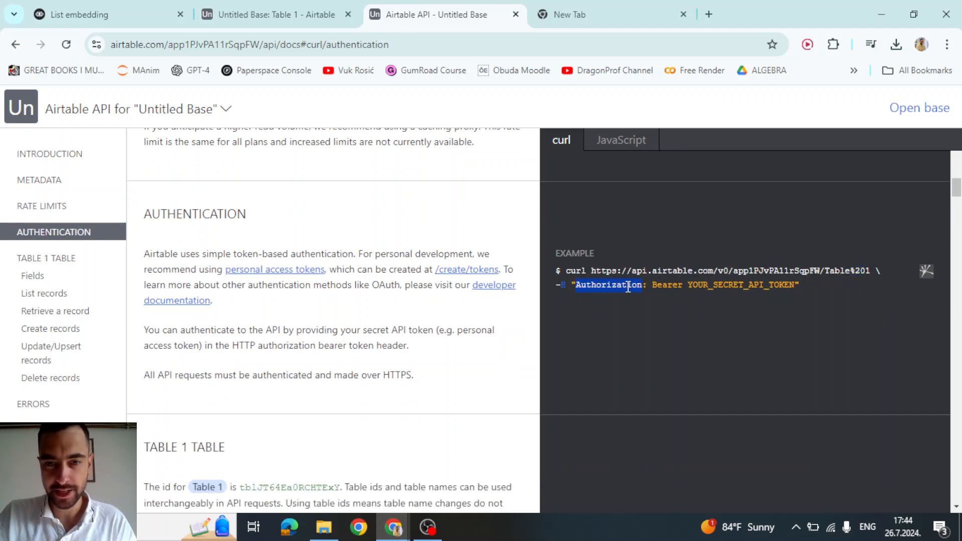
click(121, 13)
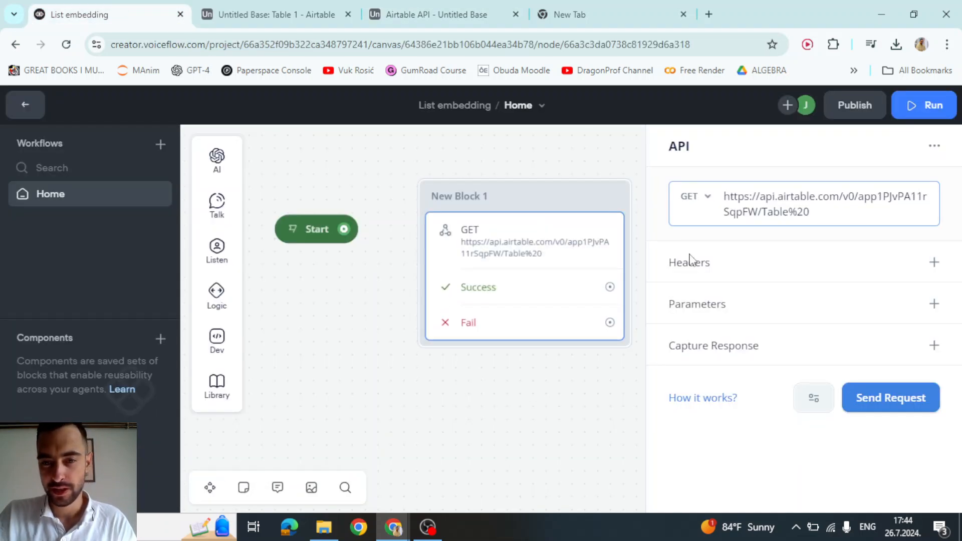
click(934, 262)
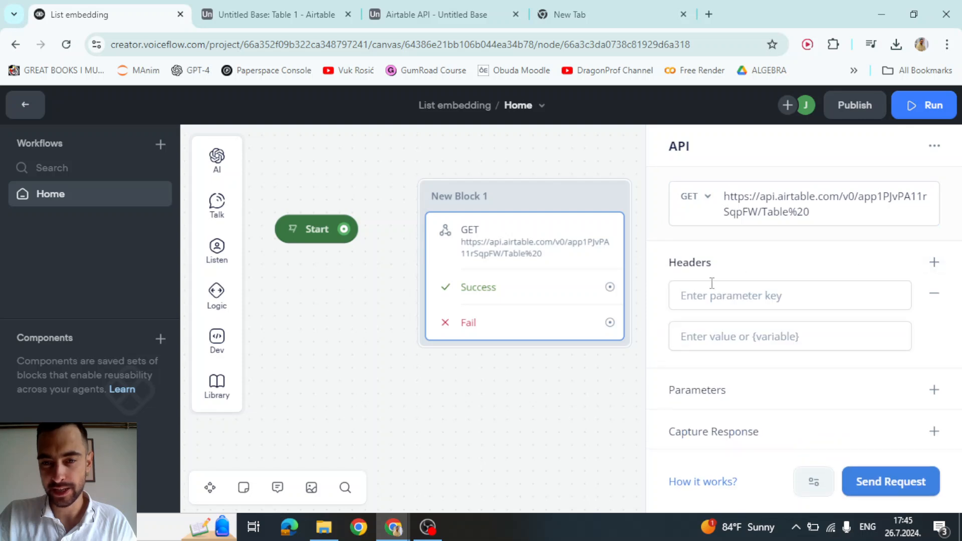
click(719, 299)
key(ctrl+v)
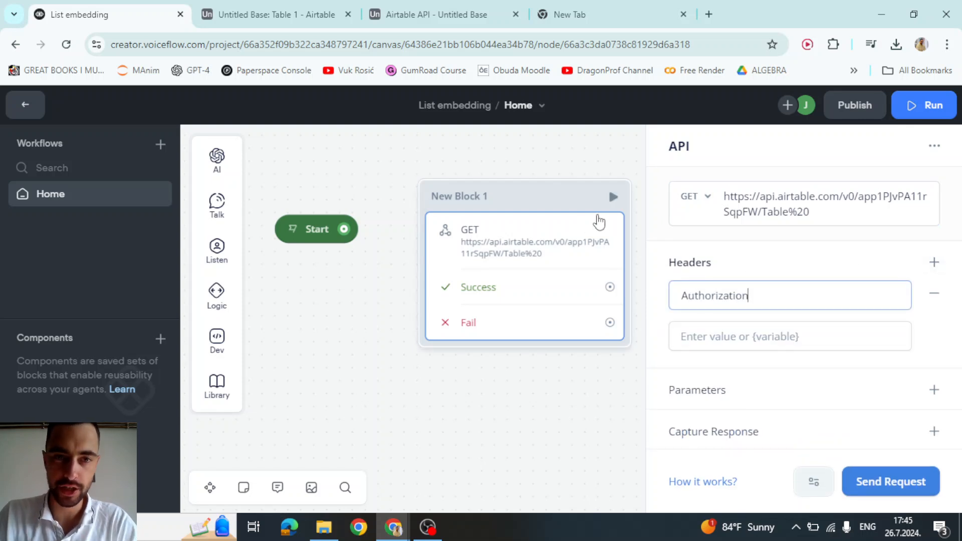
click(426, 14)
click(574, 308)
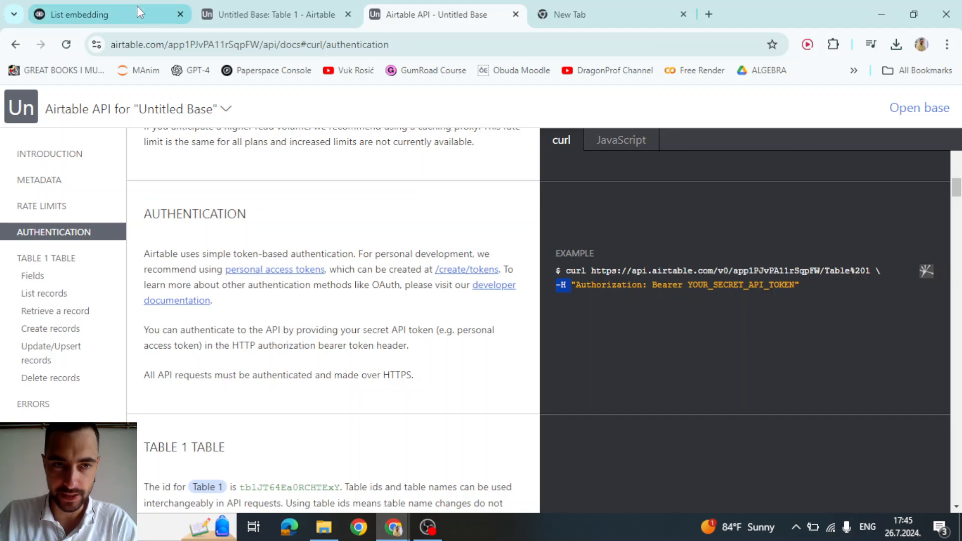
click(120, 14)
- Enter the Bearer prefix into the Authorization header value
click(452, 10)
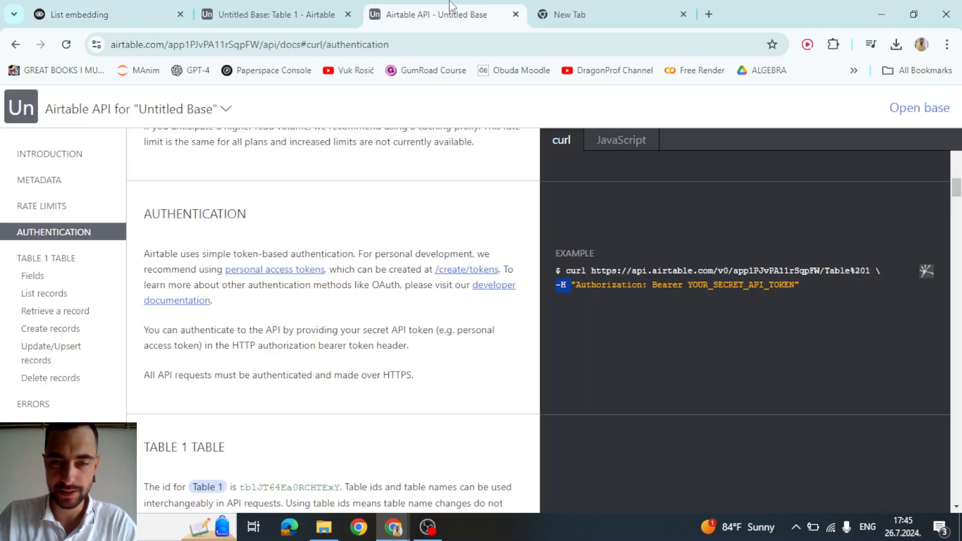
double_click(665, 284)
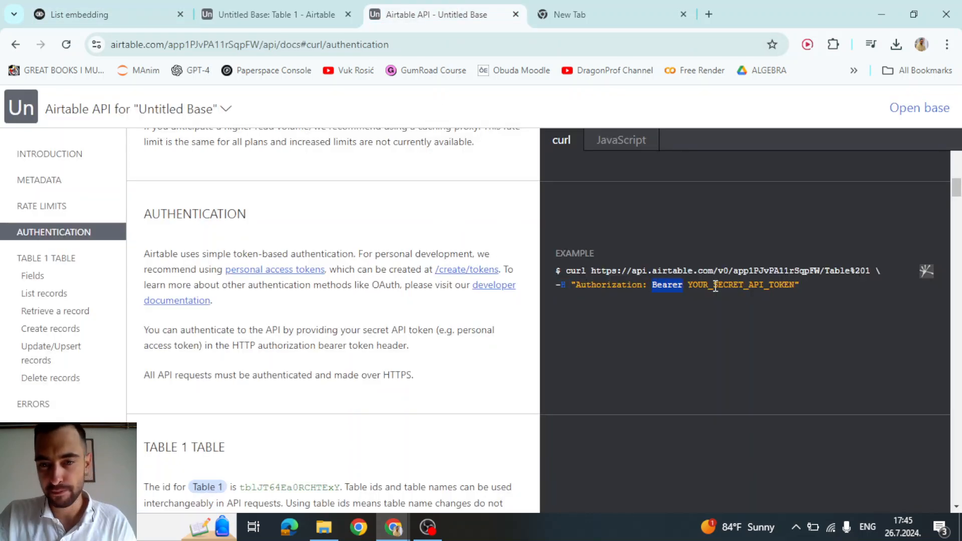
double_click(714, 285)
click(685, 296)
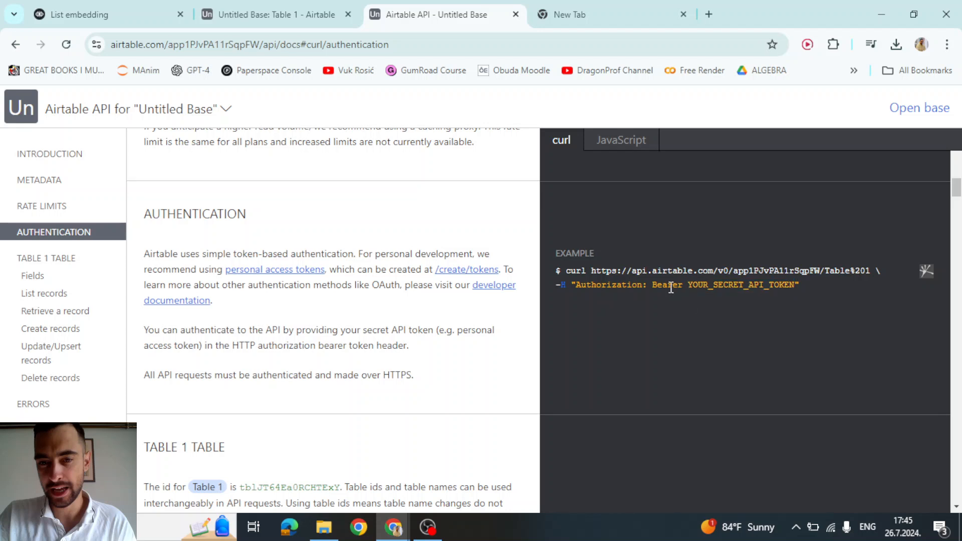
double_click(671, 285)
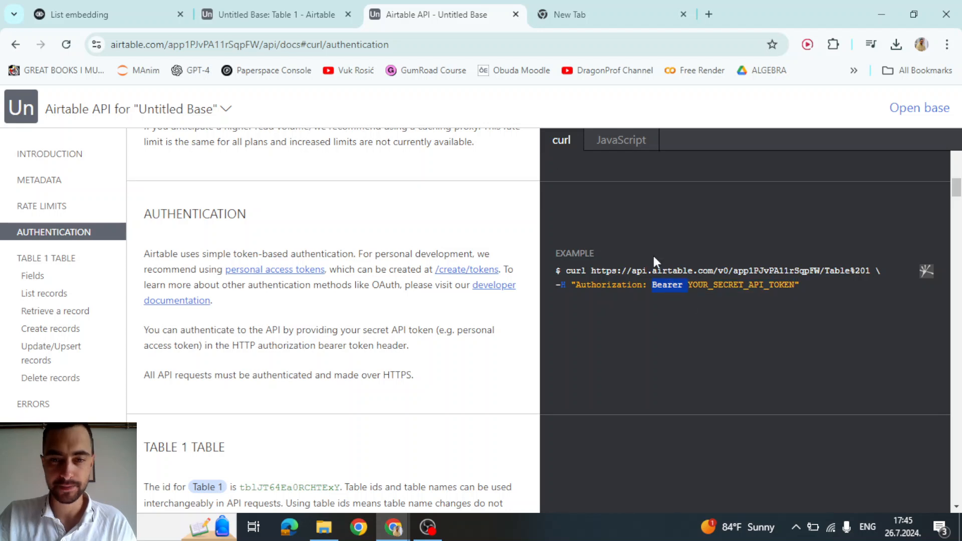
double_click(604, 284)
double_click(673, 285)
key(ctrl+c)
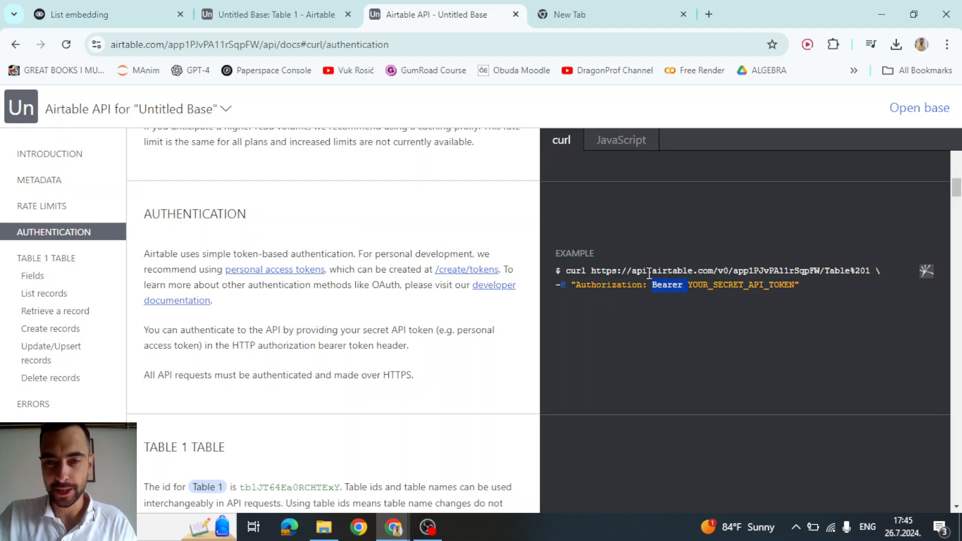
click(149, 2)
drag(770, 296, 642, 298)
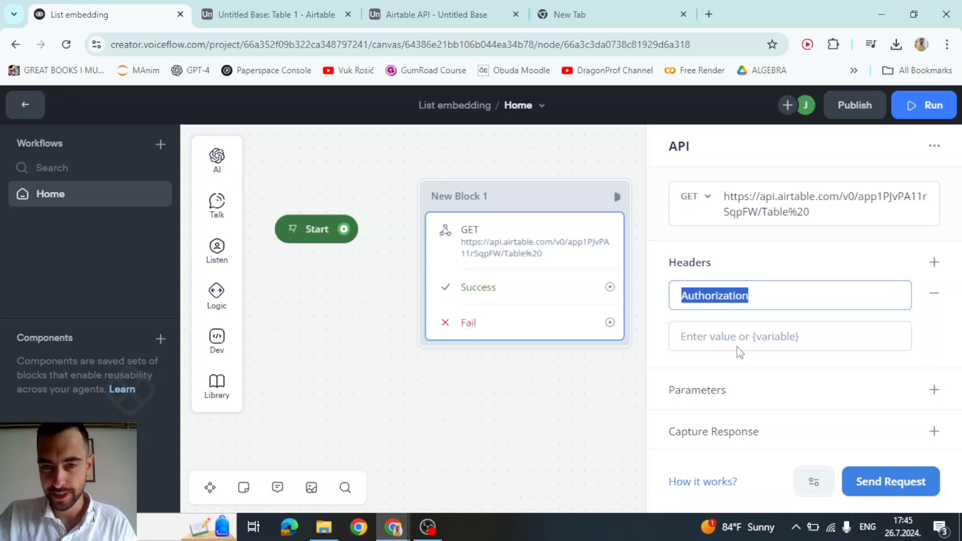
click(532, 254)
click(747, 341)
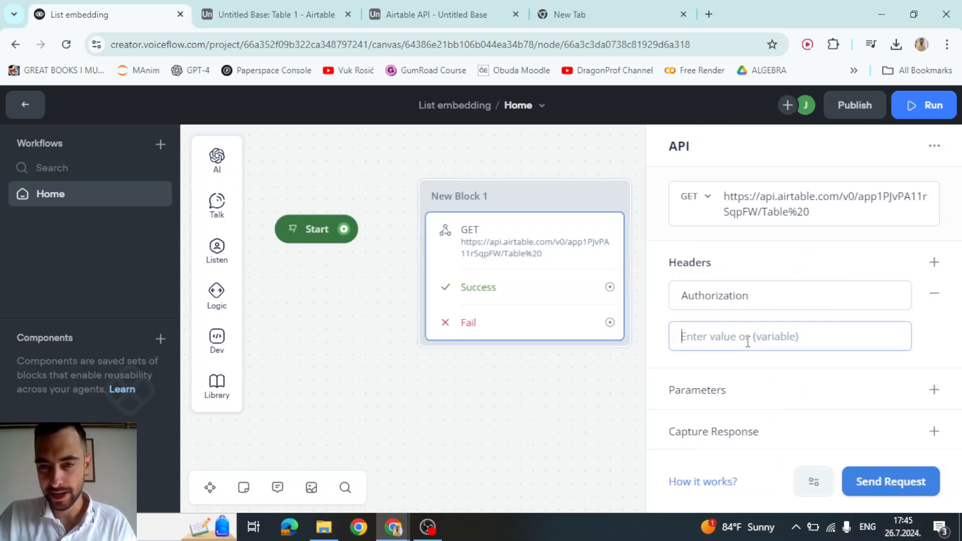
key(ctrl+v)
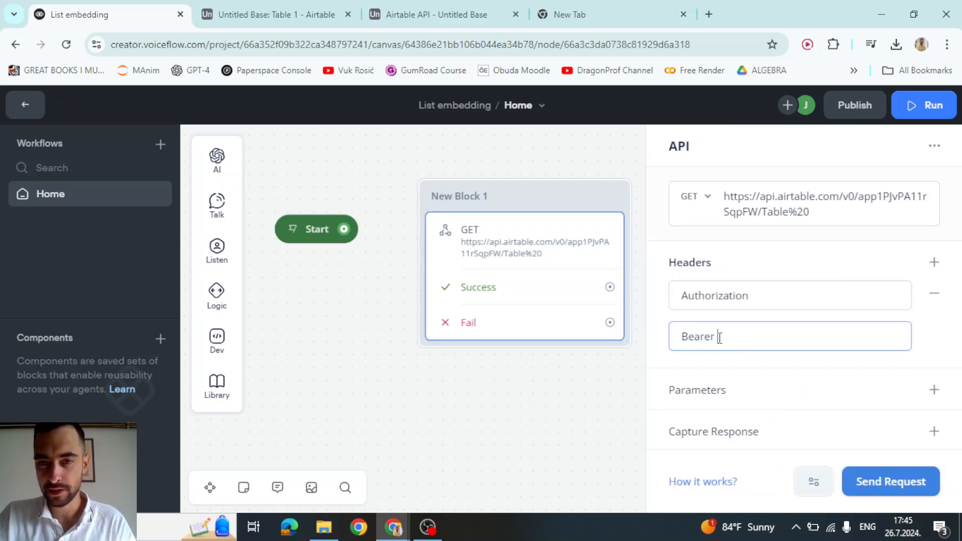
- Append the copied access token after Bearer in the header value
click(630, 2)
click(400, 44)
key(ctrl+c)
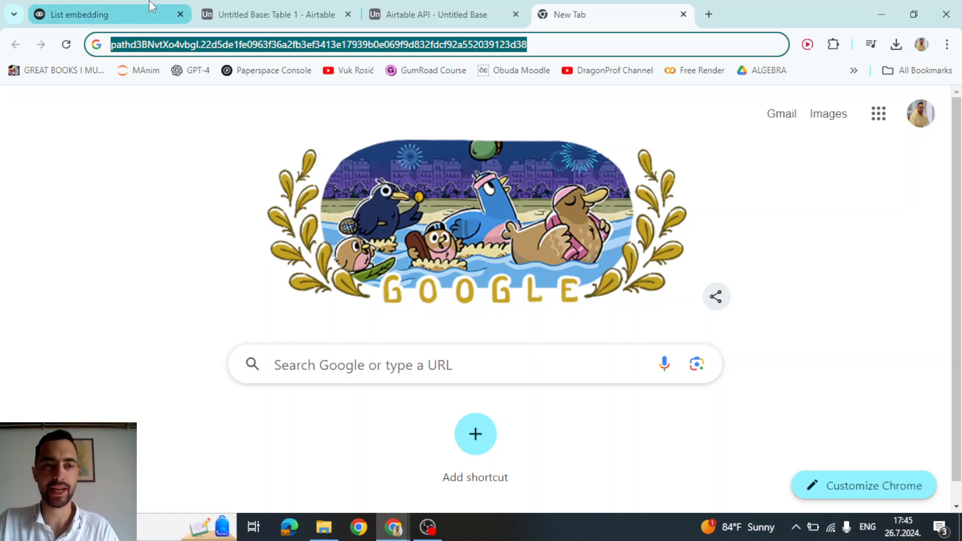
click(135, 6)
key(ctrl+v)
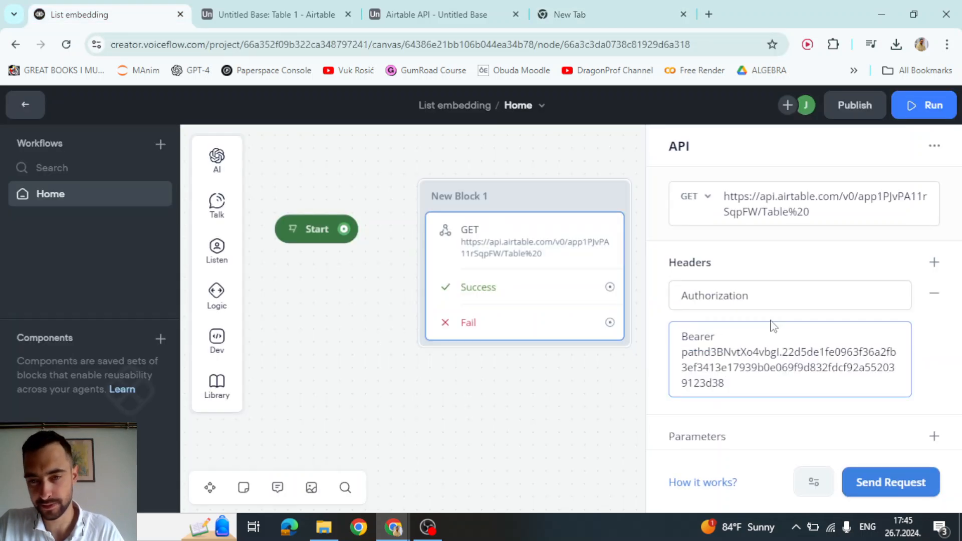
click(771, 321)
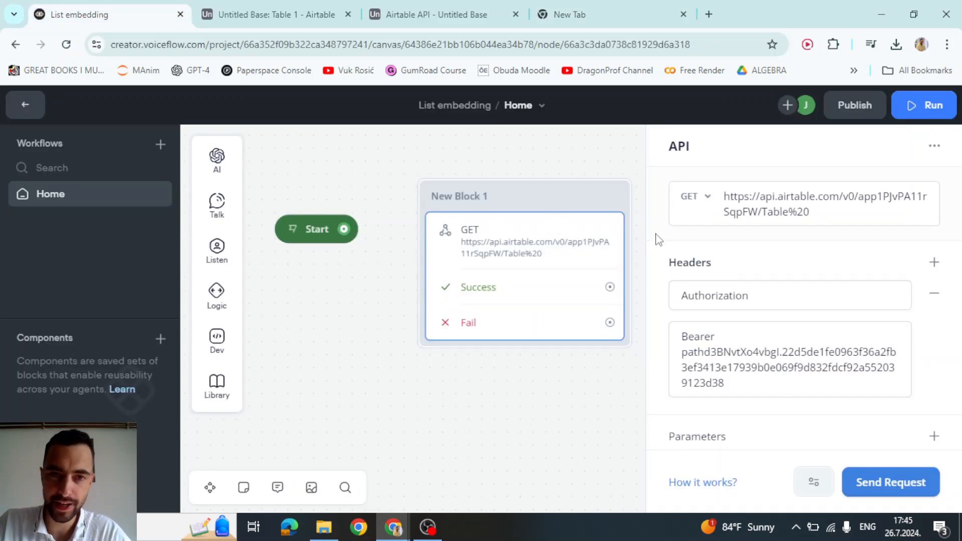
click(700, 196)
click(436, 14)
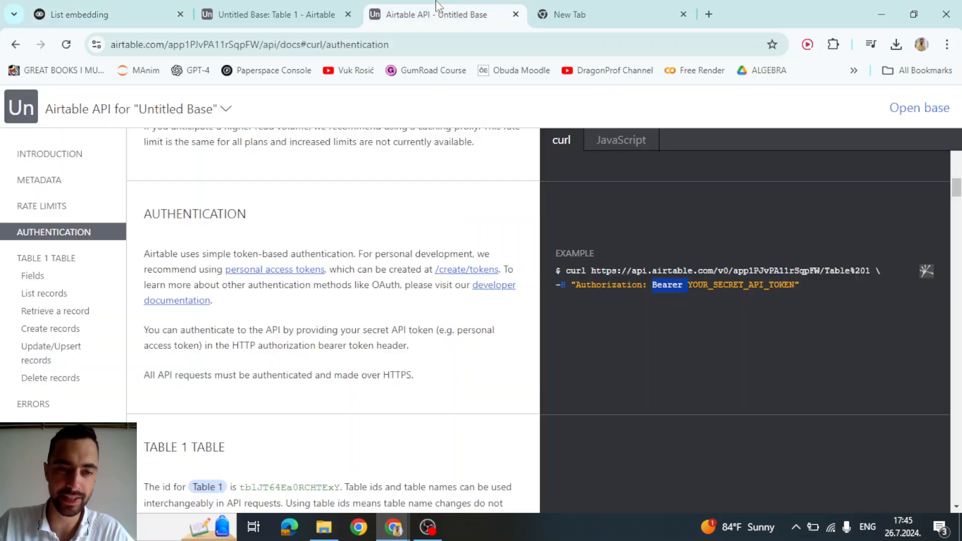
click(271, 14)
- Enter a person's name and pasted e-mail address into Table 1's first record
click(267, 217)
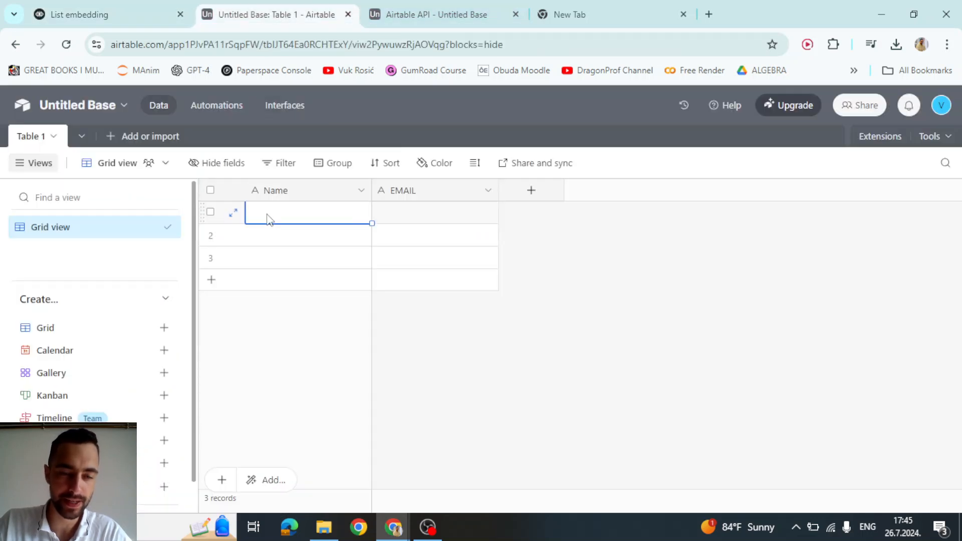
text(V)
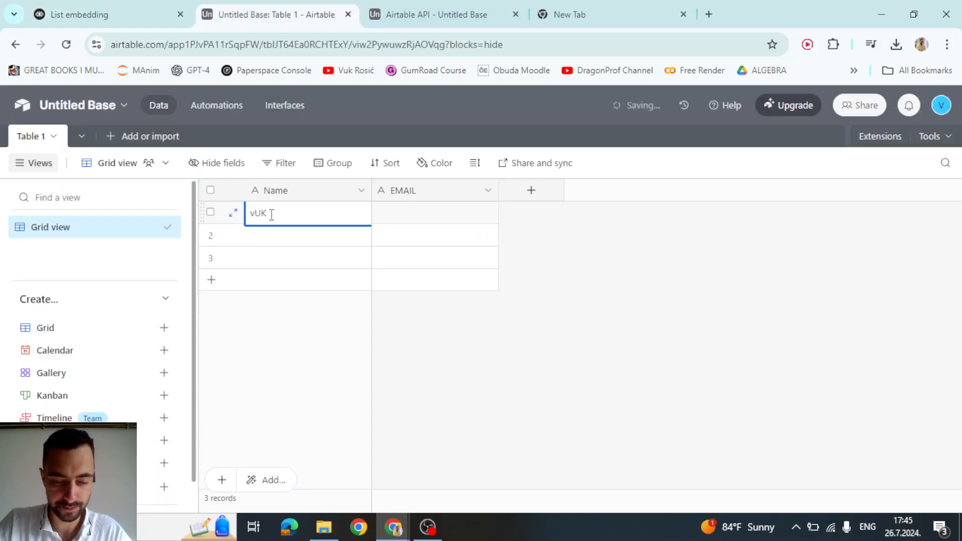
key(BackSpace)
key(BackSpace)
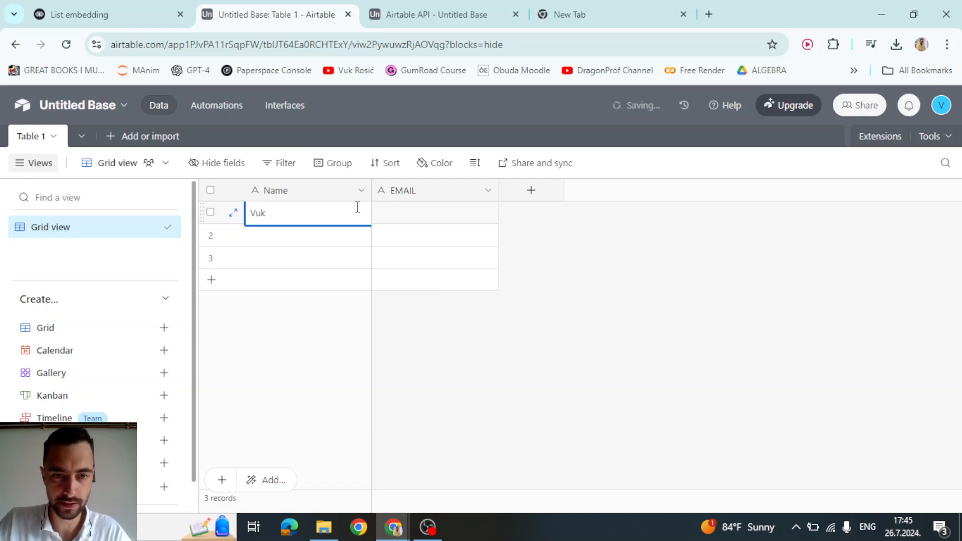
click(399, 214)
key(ctrl+v)
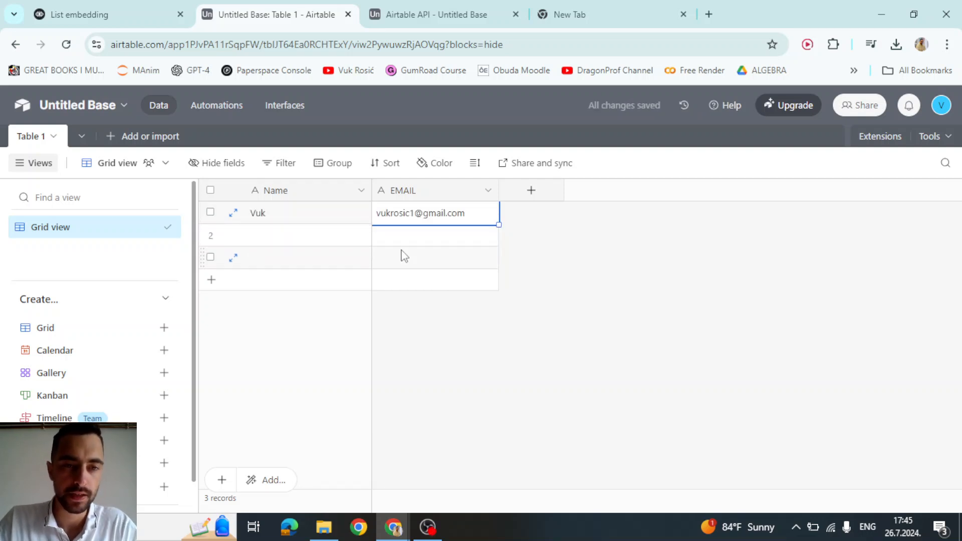
click(307, 238)
click(99, 10)
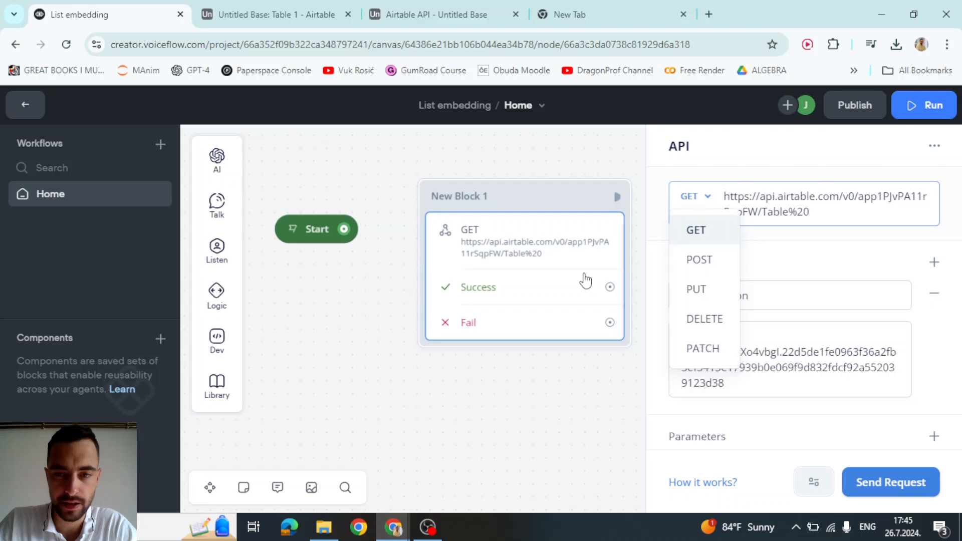
- Send and resend the GET request test, inspecting the 403 invalid-permissions error body
click(890, 482)
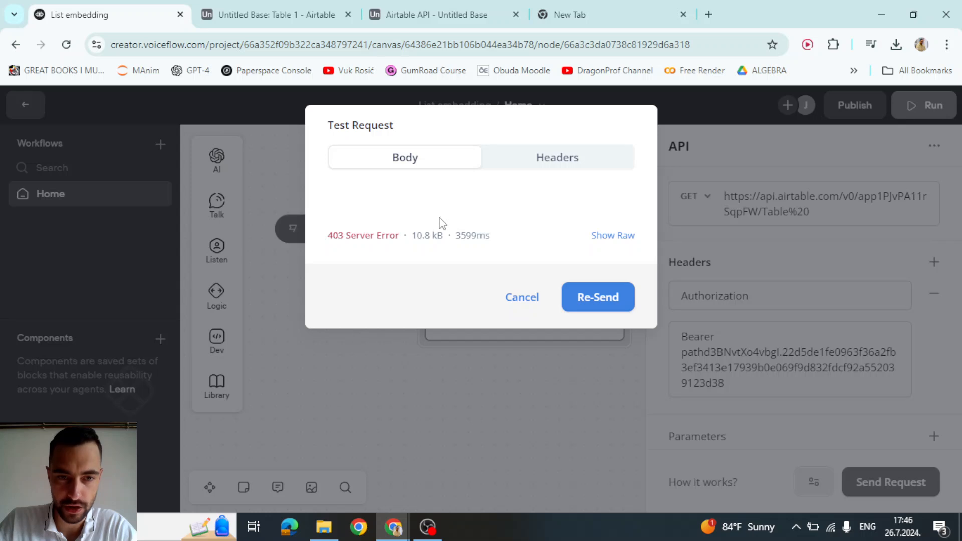
click(590, 301)
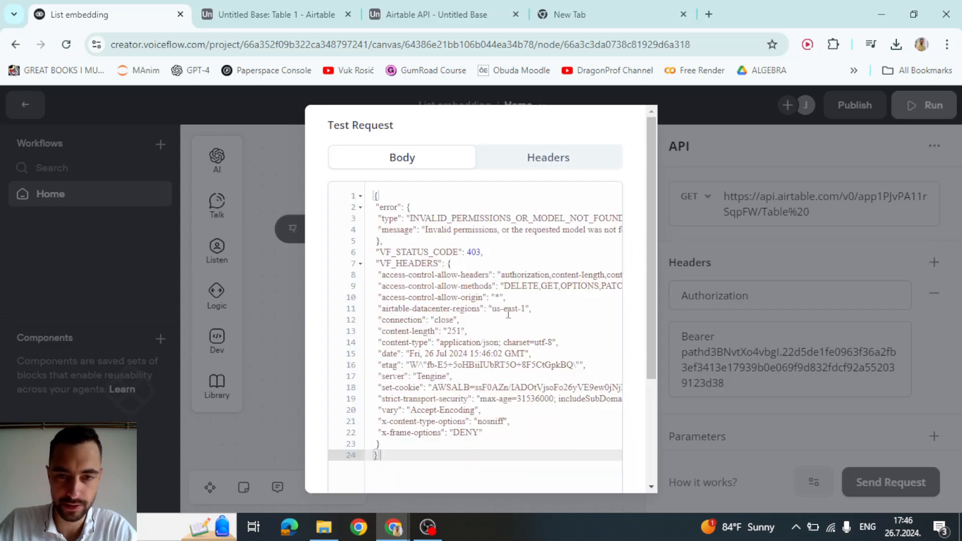
click(486, 245)
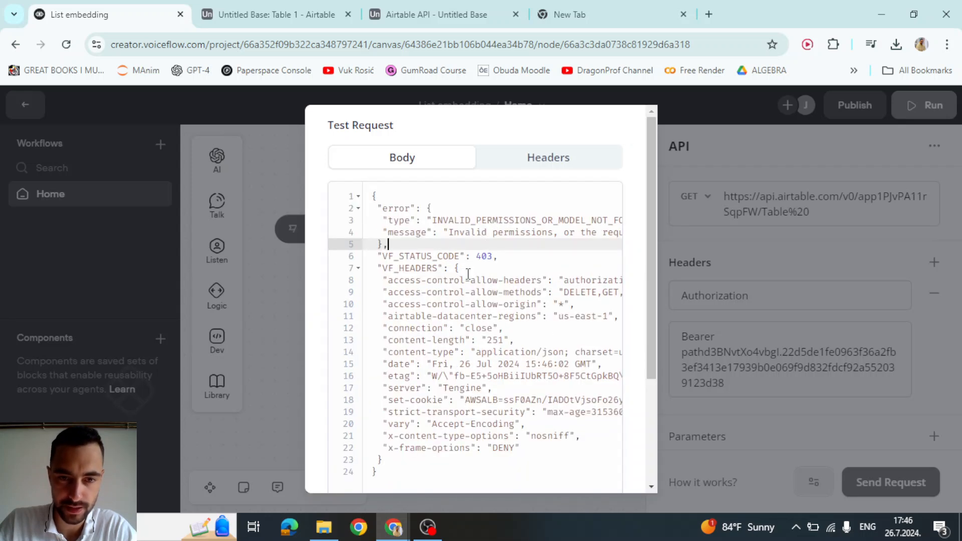
click(484, 256)
scroll(501, 300, down, 5)
click(586, 462)
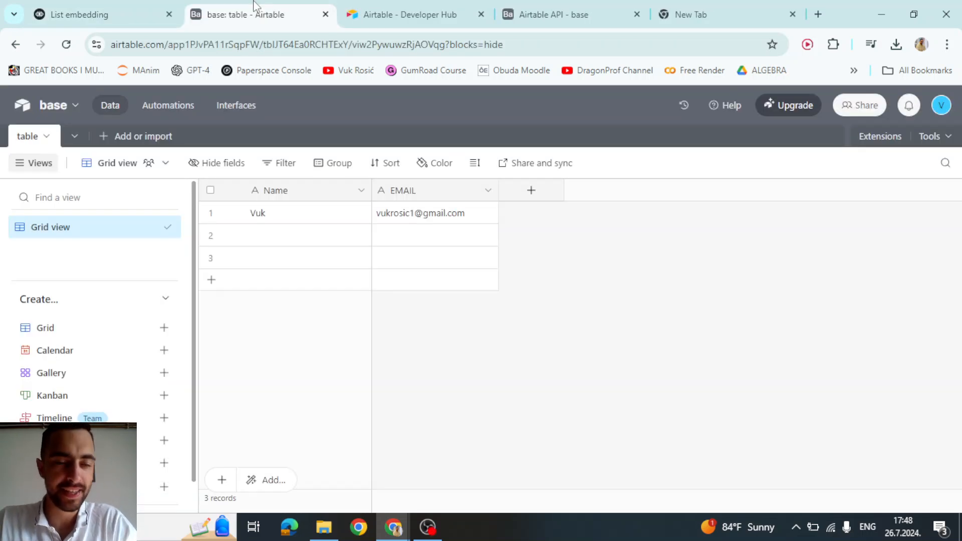
- Rename the Airtable base to 'base'
click(49, 108)
click(50, 146)
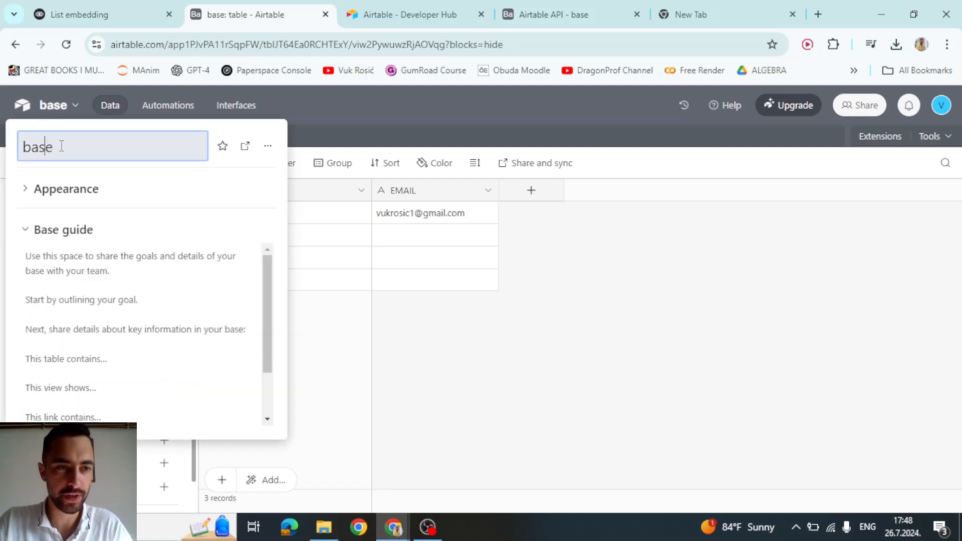
double_click(35, 157)
double_click(71, 151)
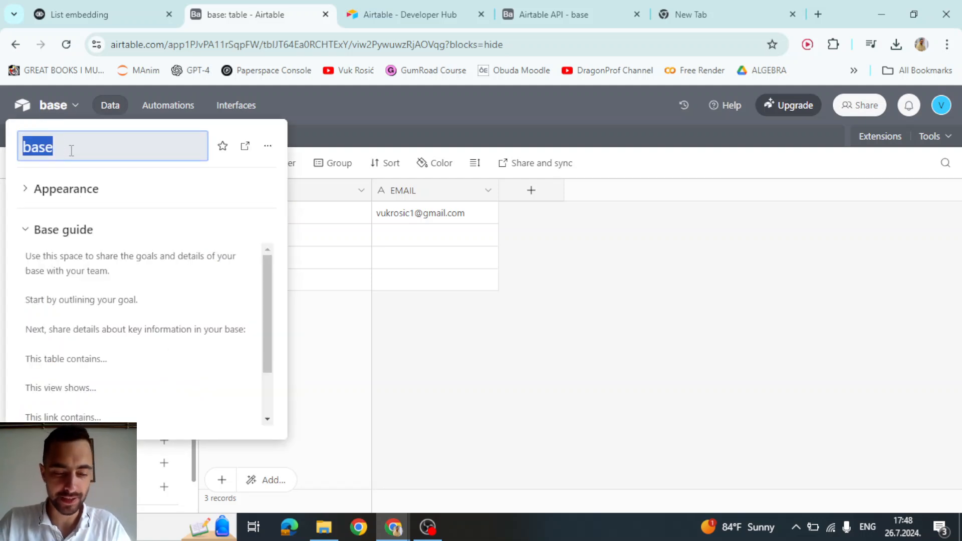
text(base)
key(Return)
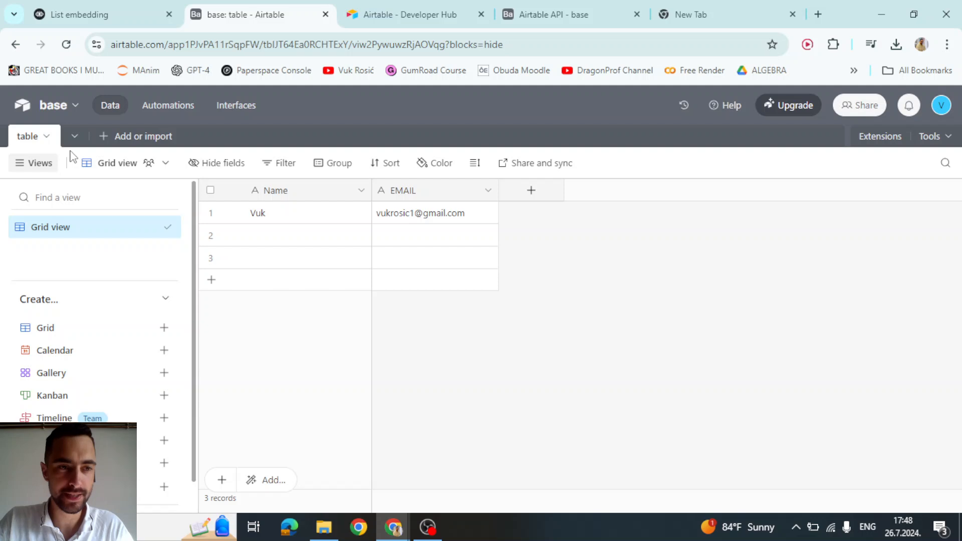
- Rename the table to 'table' and reload the API docs so the endpoint ends in /table
click(26, 143)
click(67, 210)
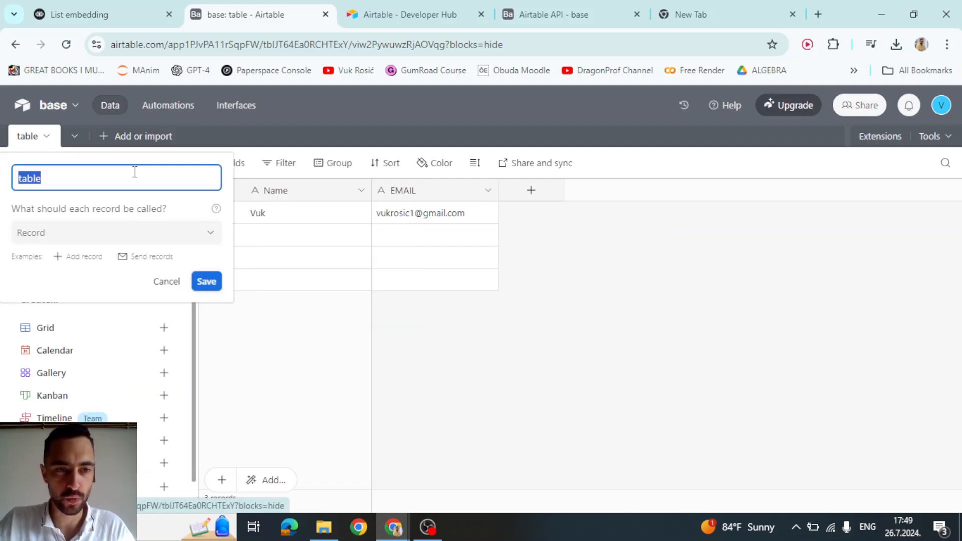
text(table)
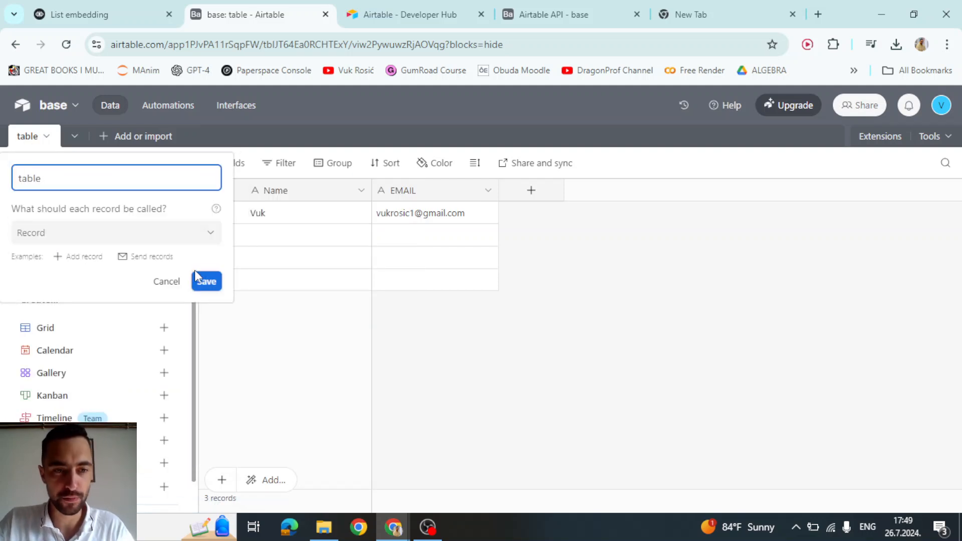
click(207, 281)
click(615, 7)
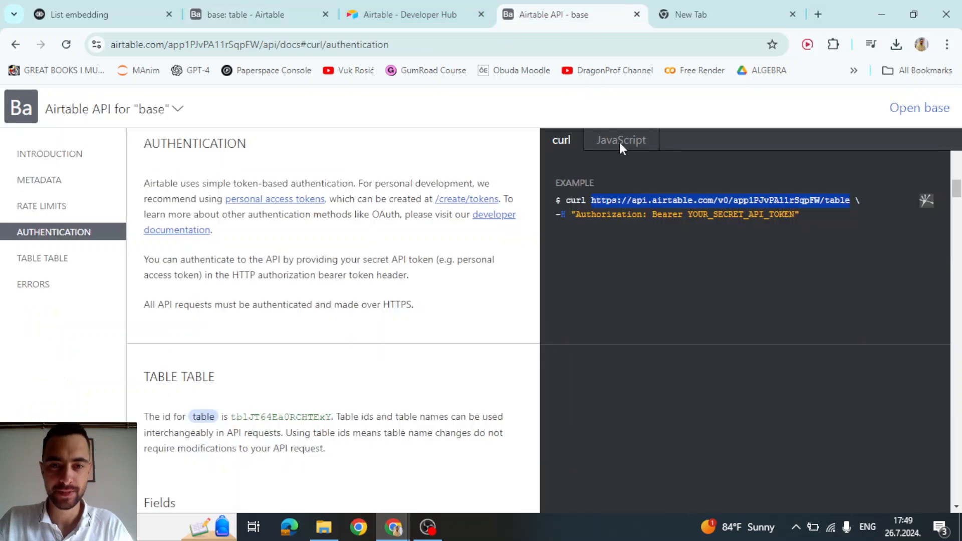
key(ctrl+r)
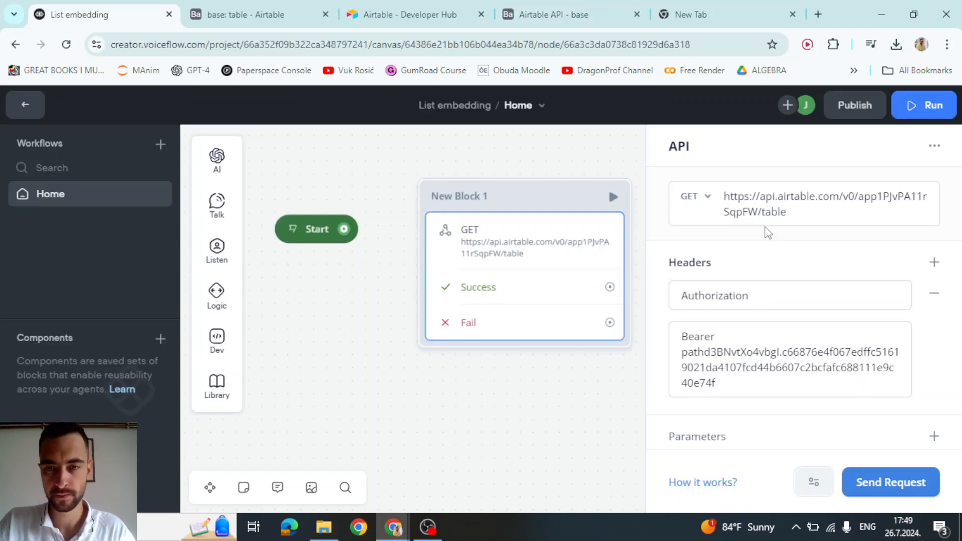
- Replace the API block's GET URL with the /table endpoint and send a test request
click(909, 214)
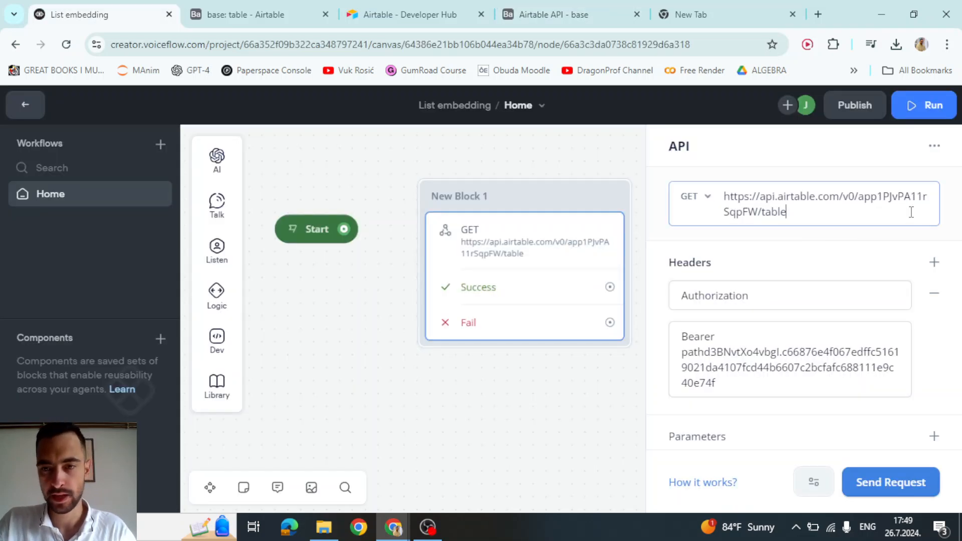
key(ctrl+a)
click(799, 243)
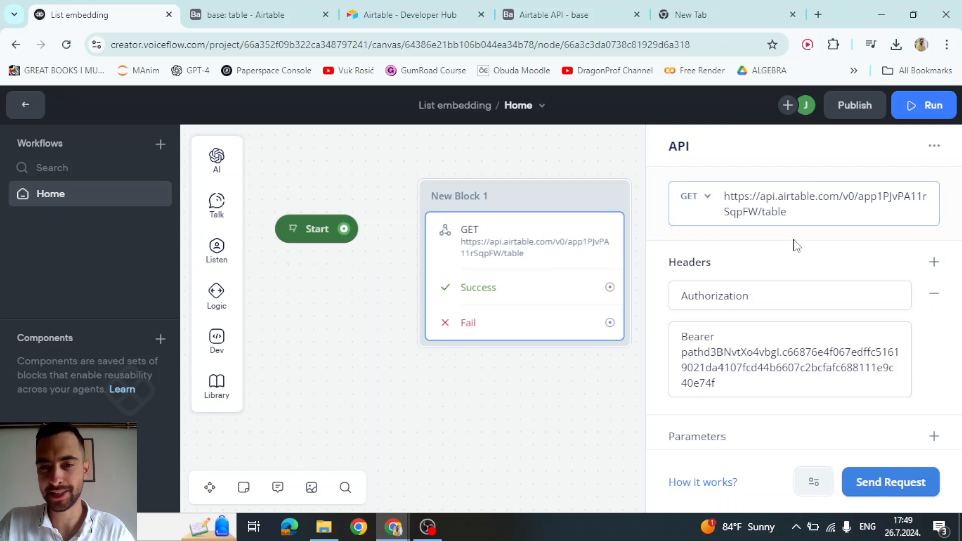
click(891, 481)
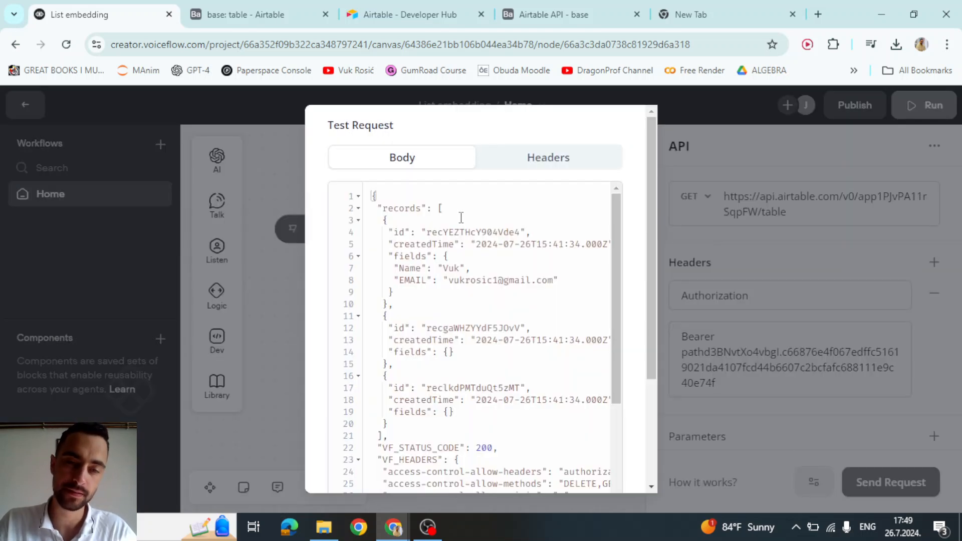
- Review the three records in the 200 response, then close it and return to Airtable
drag(426, 215, 436, 302)
click(479, 287)
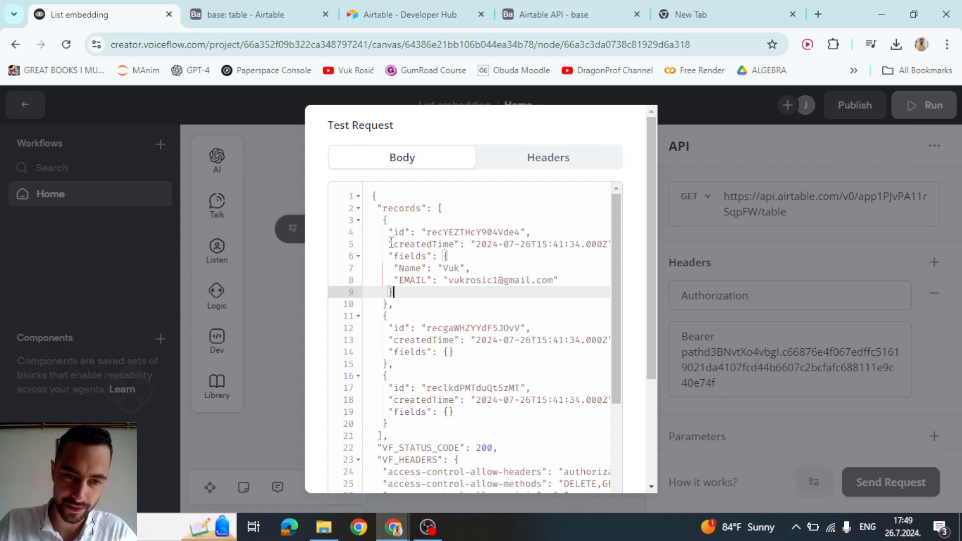
drag(384, 232, 445, 312)
click(453, 312)
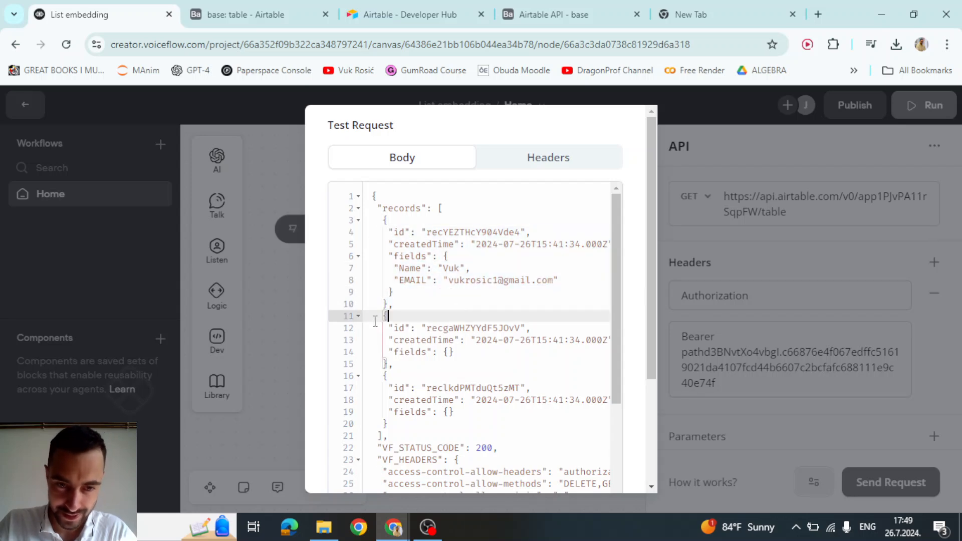
drag(375, 321, 450, 346)
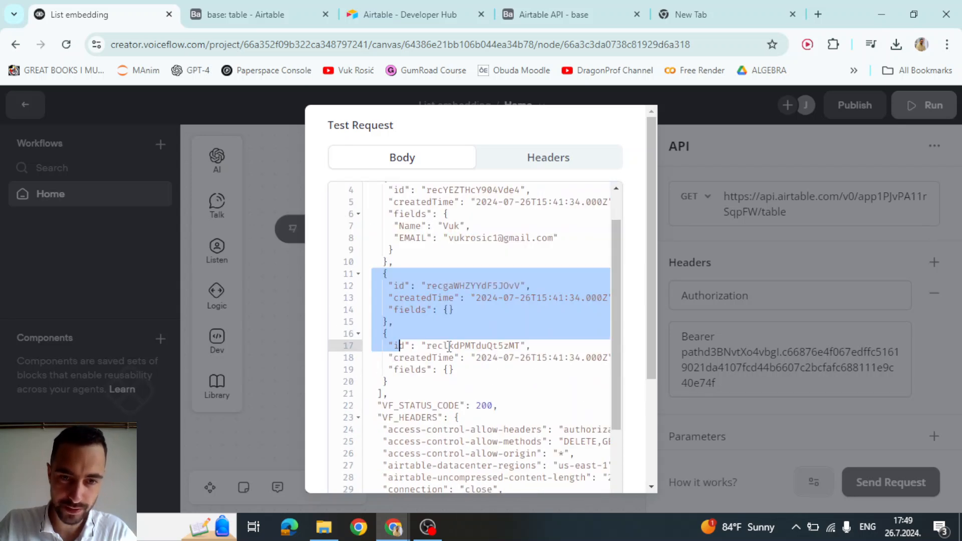
scroll(450, 346, up, 1)
click(459, 292)
click(252, 15)
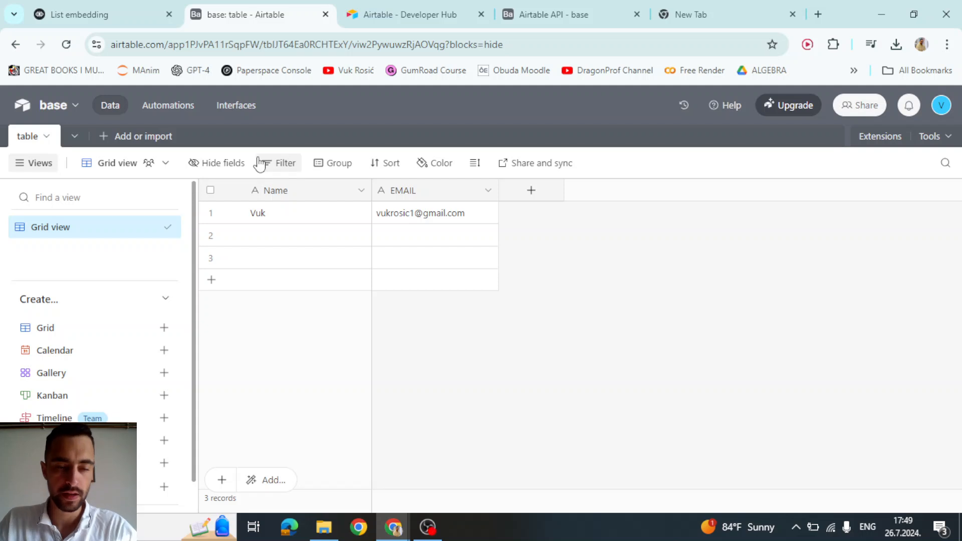
- Inspect the first records' Name and EMAIL cells in the Airtable table
click(270, 235)
click(260, 260)
click(273, 240)
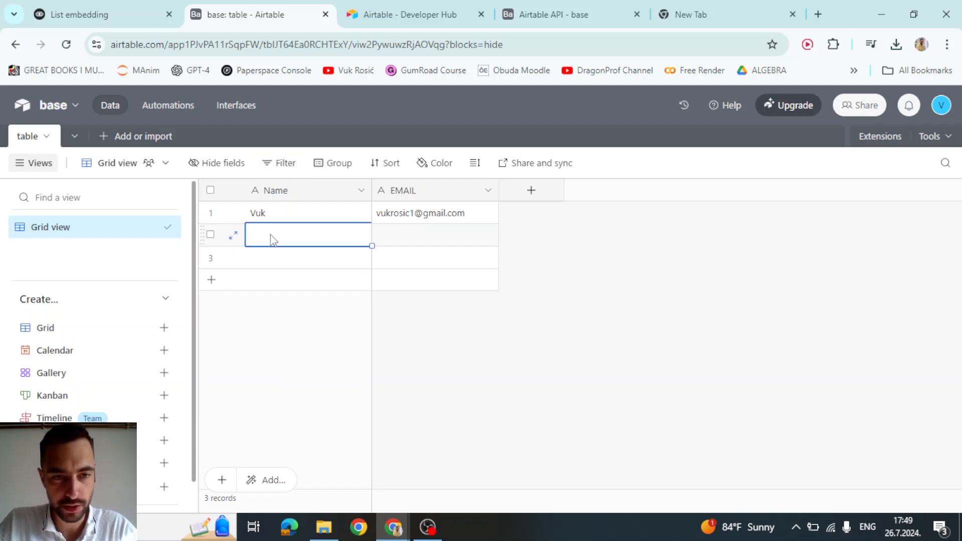
click(270, 216)
click(266, 239)
click(273, 217)
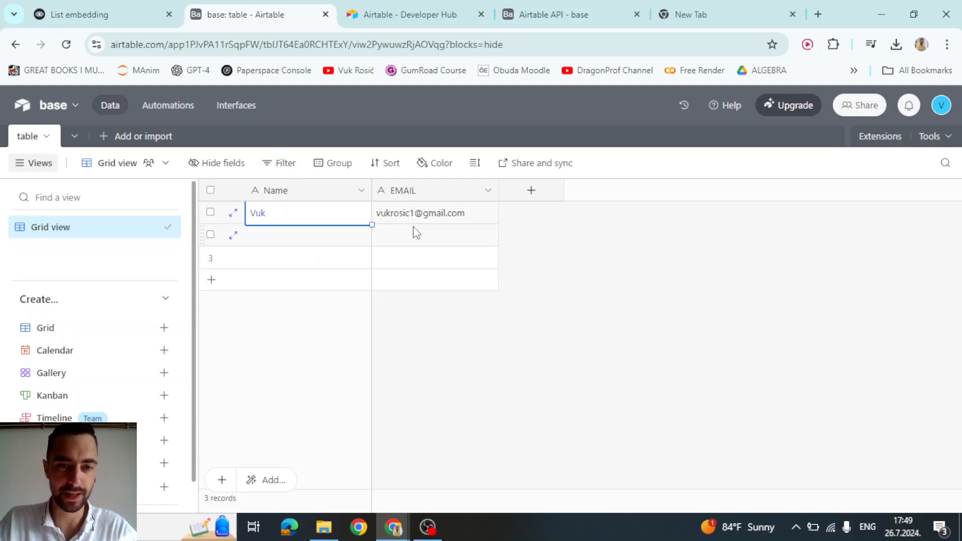
click(411, 220)
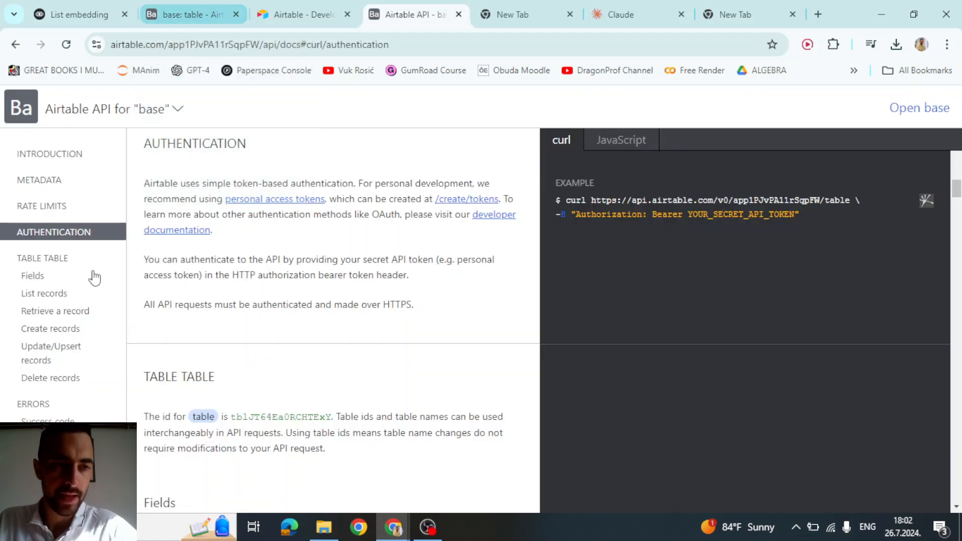
- From the List records section of the API docs, open the API URL encoder tool
click(40, 297)
click(36, 258)
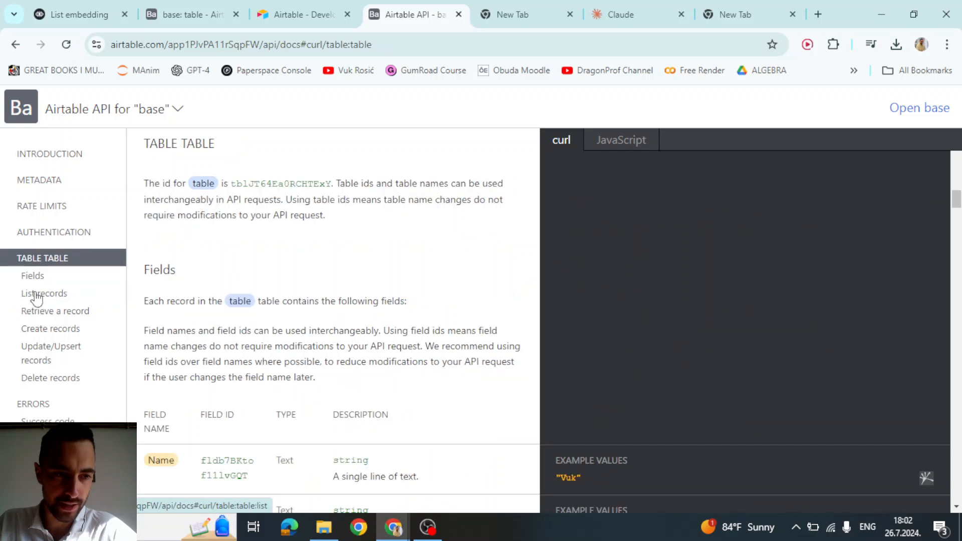
click(34, 297)
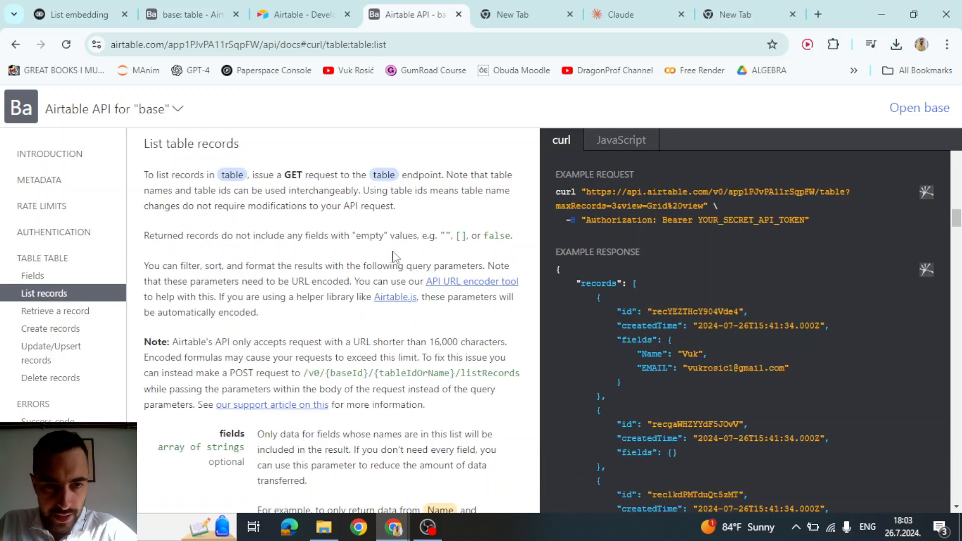
scroll(445, 298, down, 3)
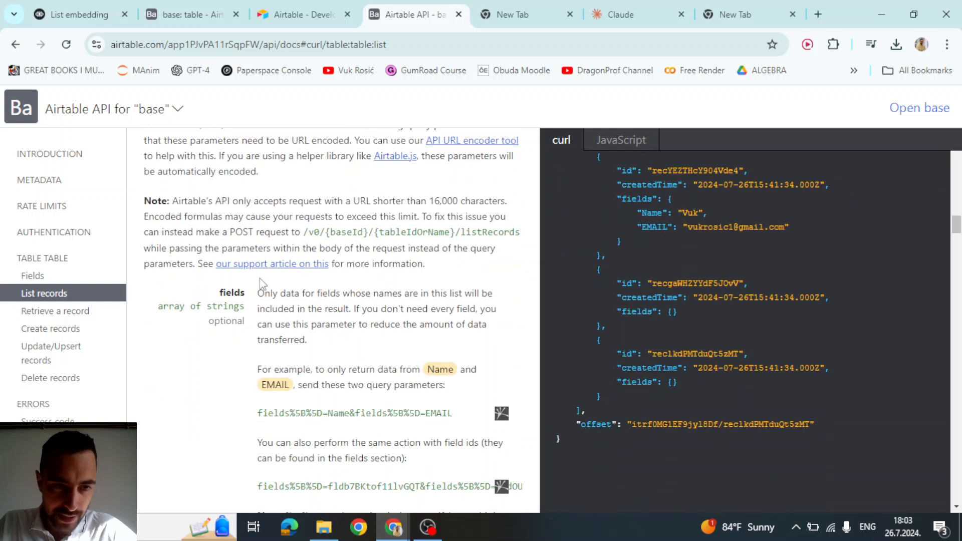
scroll(279, 273, up, 3)
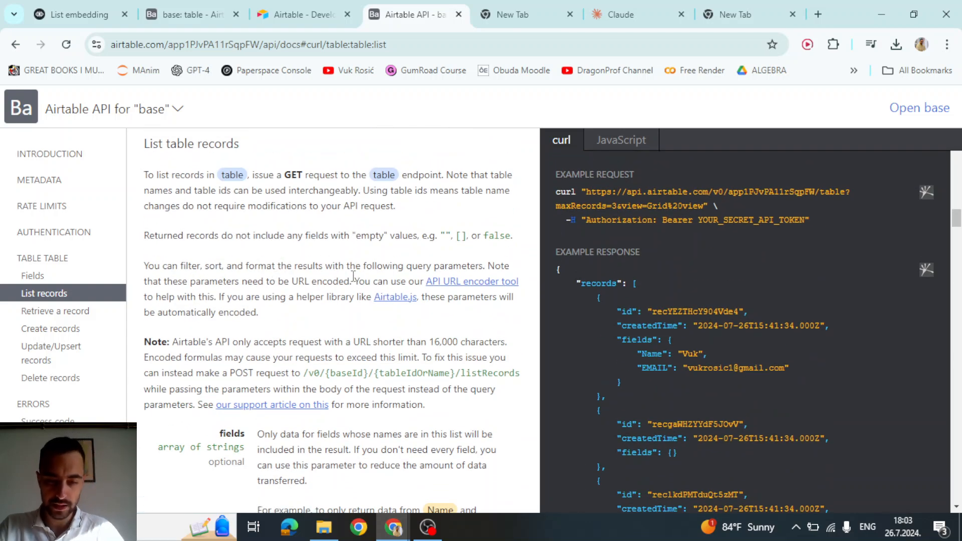
click(53, 231)
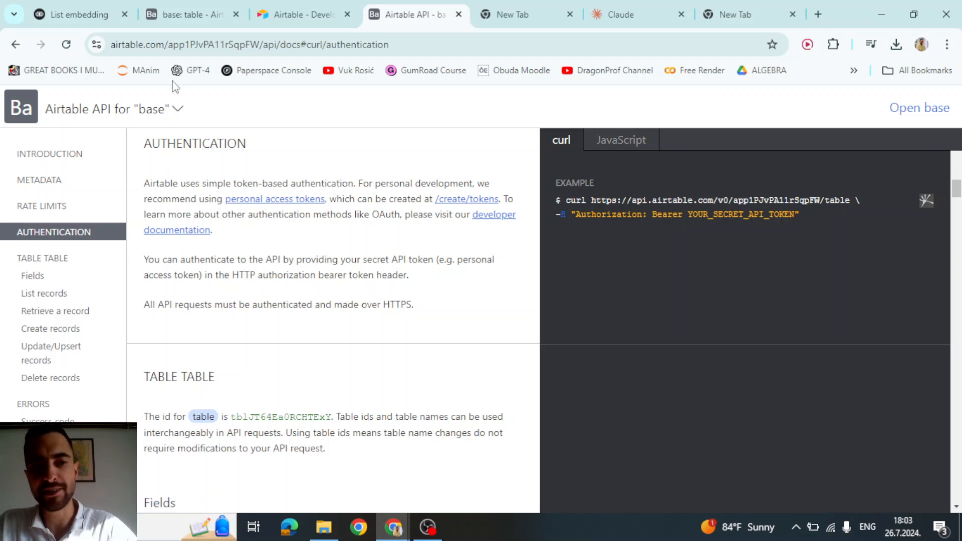
click(46, 260)
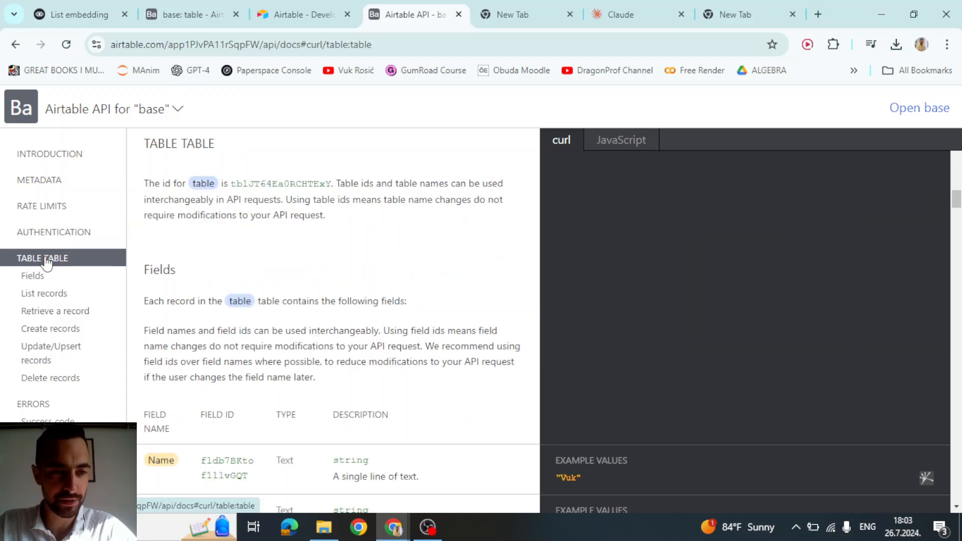
click(40, 314)
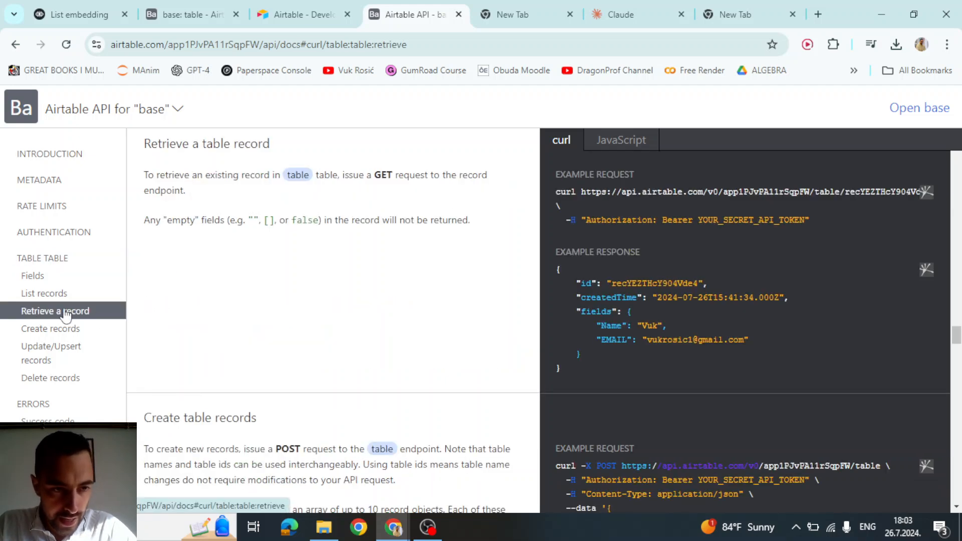
click(50, 294)
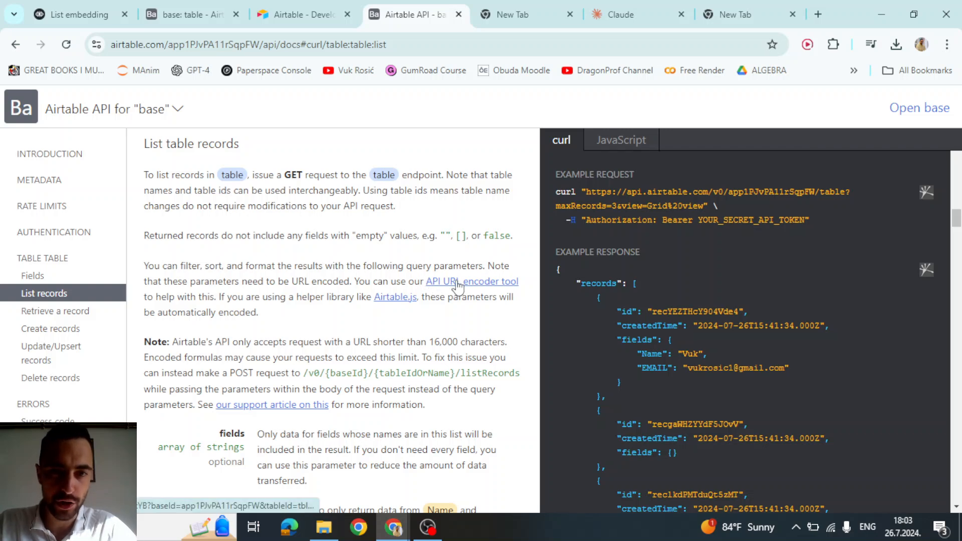
click(457, 284)
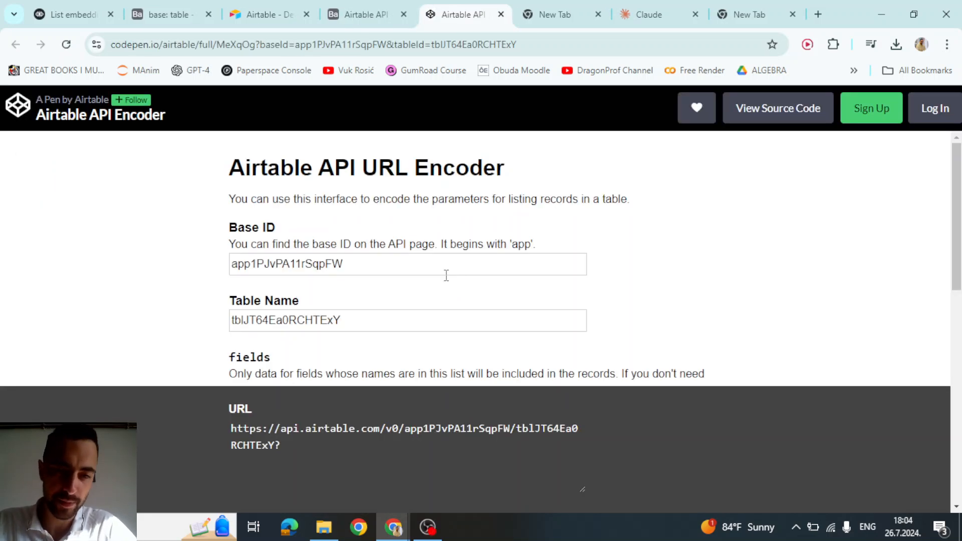
- Inspect the encoder's generated list-records URL for this base's table
scroll(446, 276, down, 3)
click(260, 448)
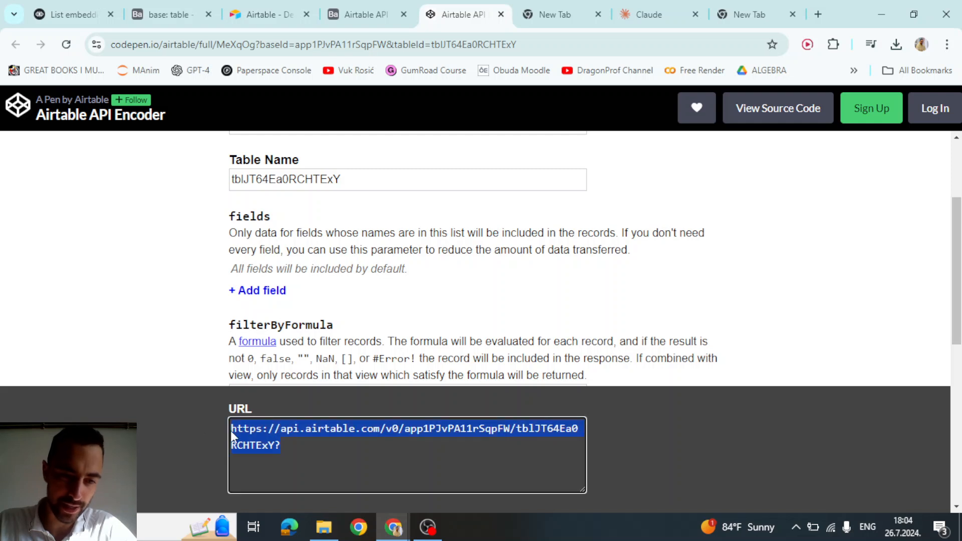
click(446, 430)
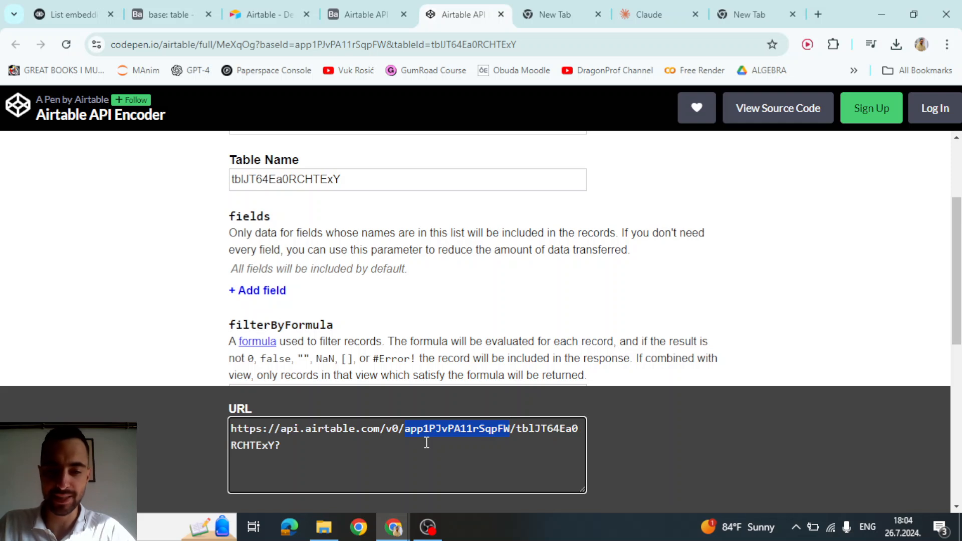
click(304, 441)
drag(318, 447, 230, 421)
click(293, 448)
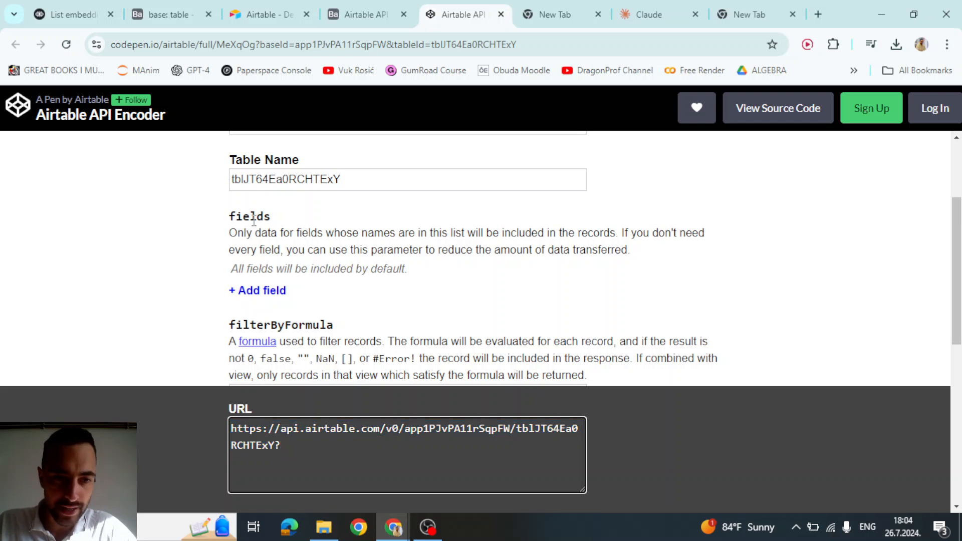
- Add a 'Name' entry to the fields list and select the resulting ?fields%5B%5D=Name URL
double_click(253, 219)
click(277, 291)
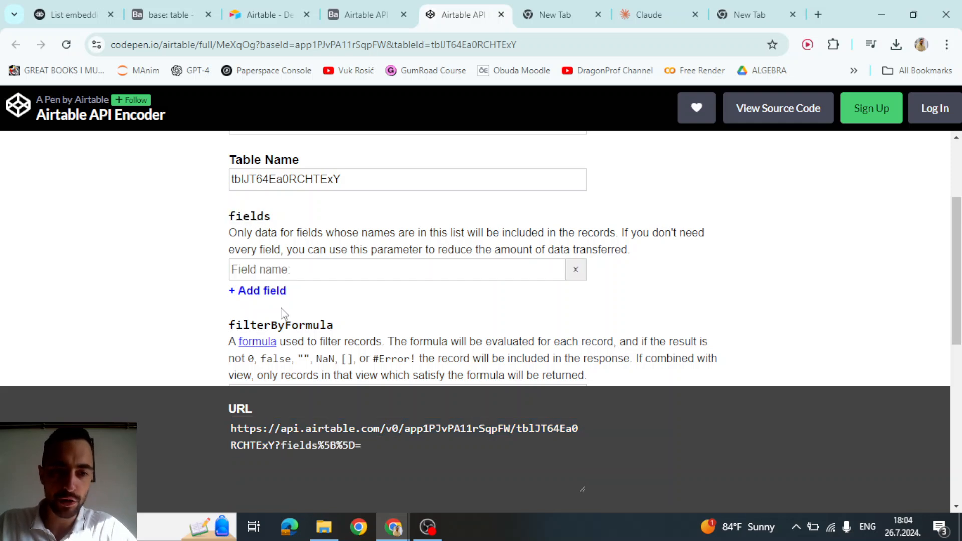
click(279, 273)
text(Name)
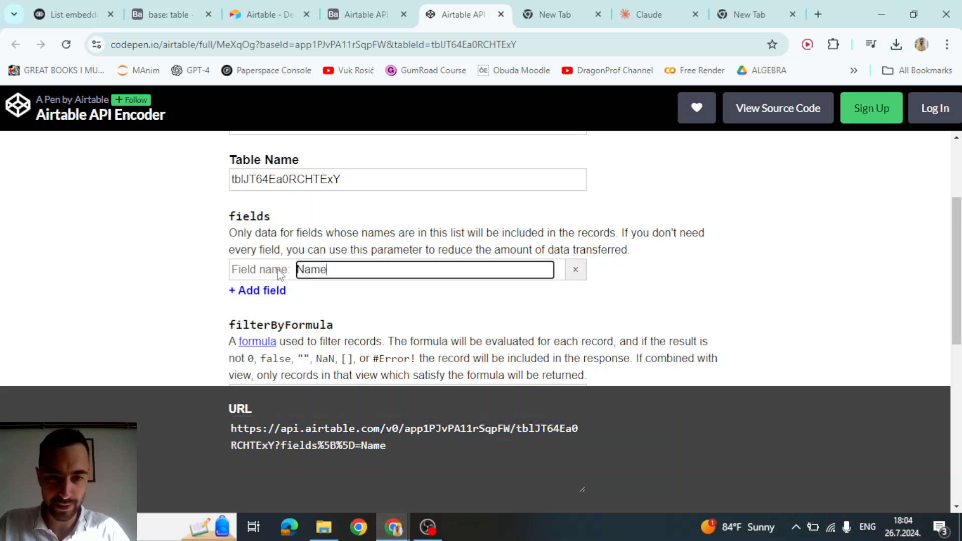
click(749, 261)
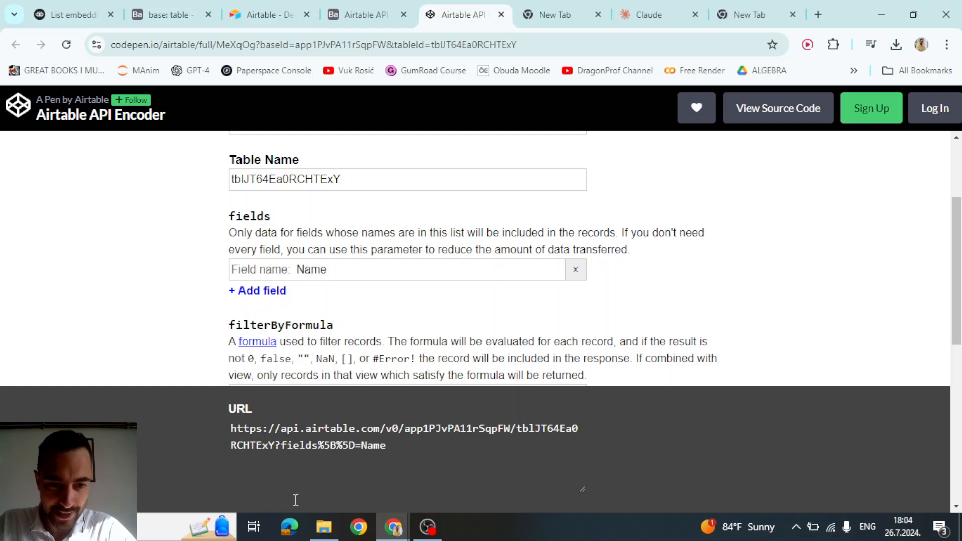
click(297, 452)
double_click(280, 447)
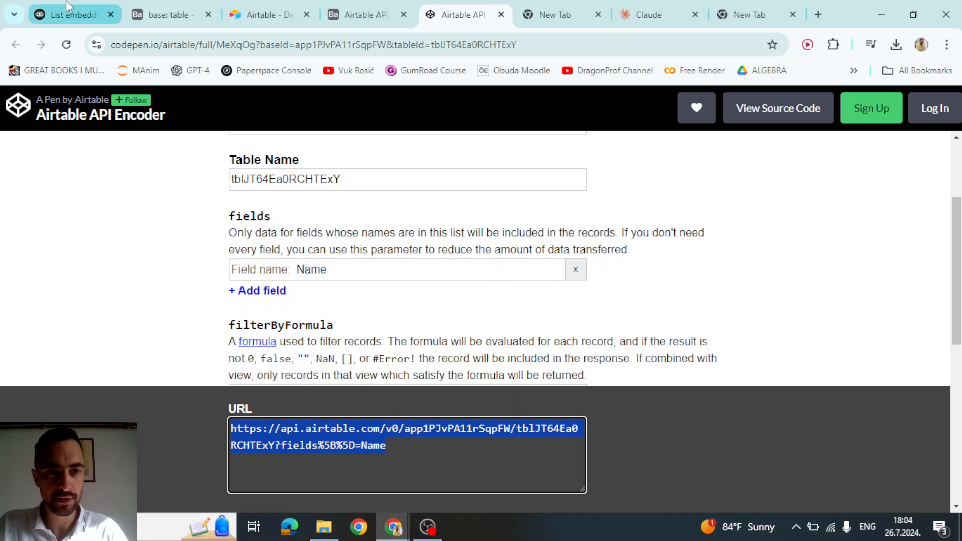
- Paste the Name-only URL into the API block's GET field and send a test request
click(70, 14)
click(752, 198)
key(ctrl+a)
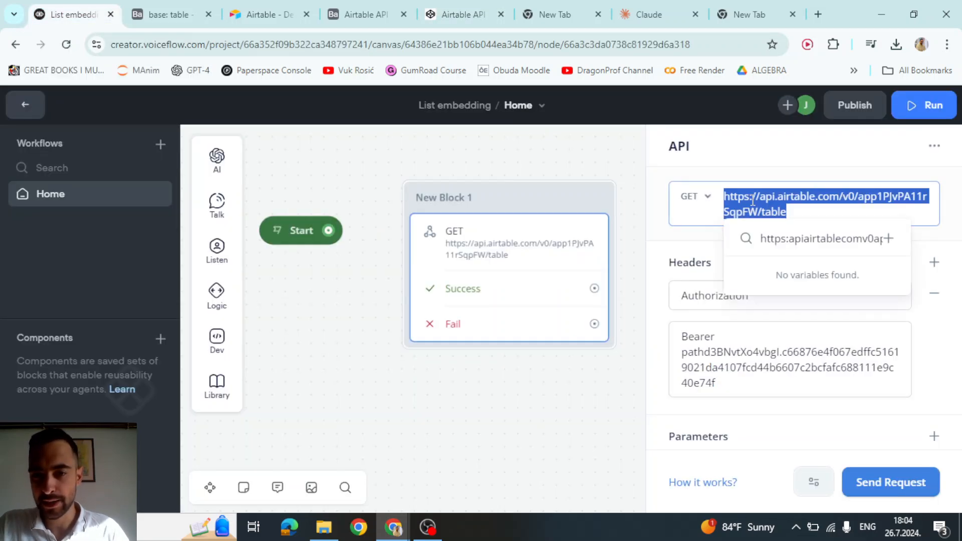
key(ctrl+v)
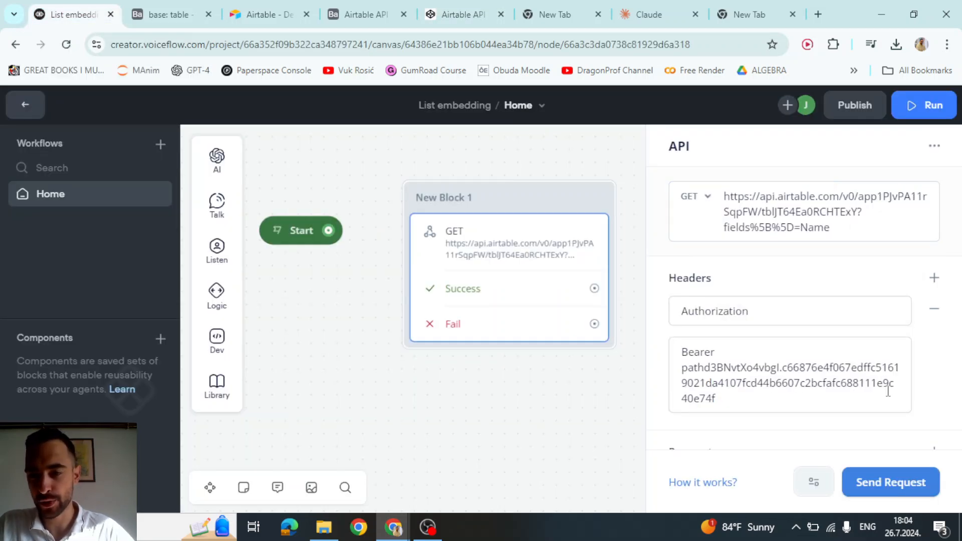
click(894, 481)
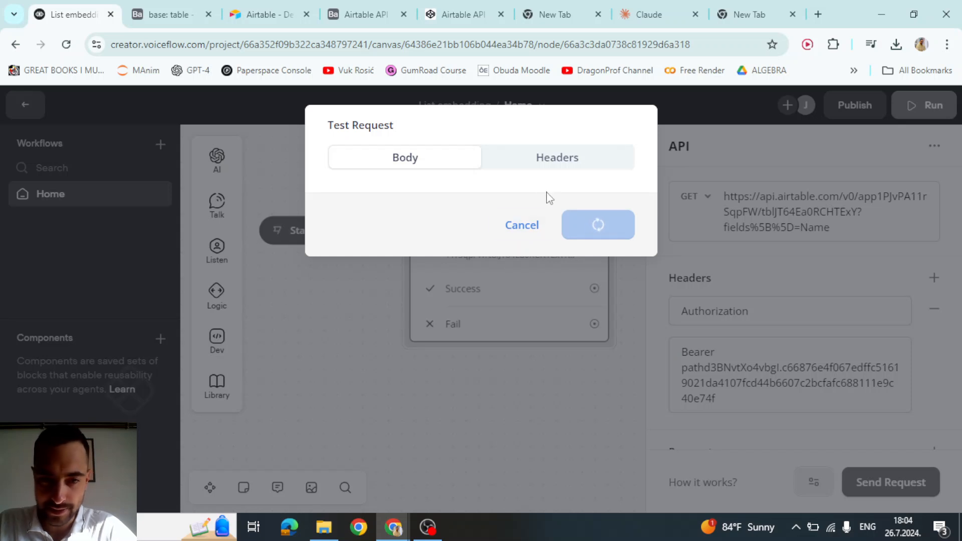
- Confirm the 200 response returns only each record's Name, then close the results
drag(394, 269, 449, 269)
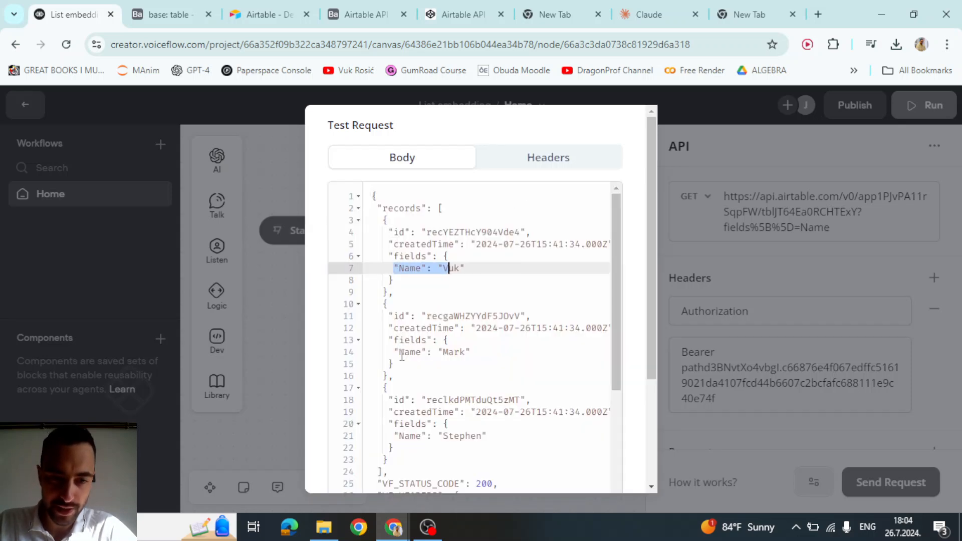
drag(401, 353, 479, 362)
scroll(473, 371, down, 1)
drag(415, 383, 497, 396)
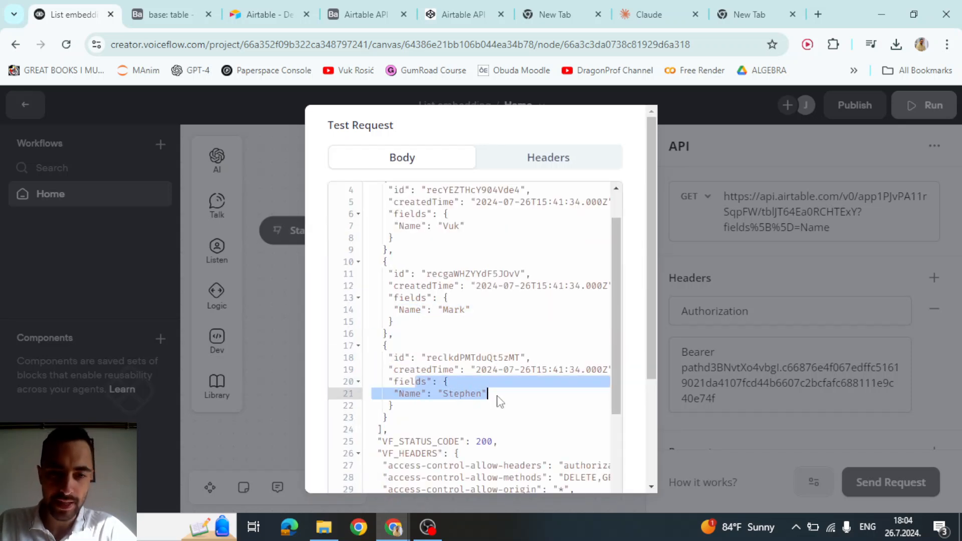
click(499, 401)
scroll(470, 400, up, 1)
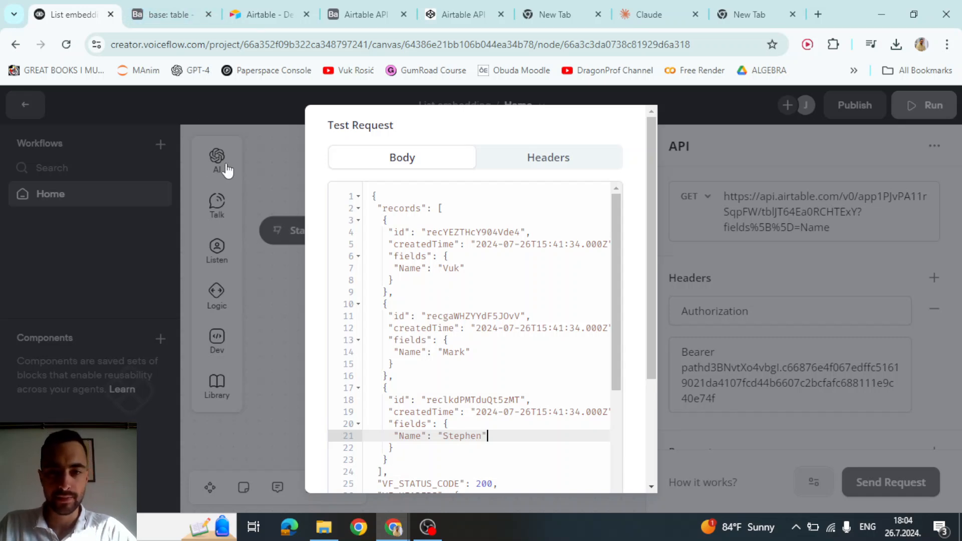
drag(440, 269, 466, 268)
click(450, 272)
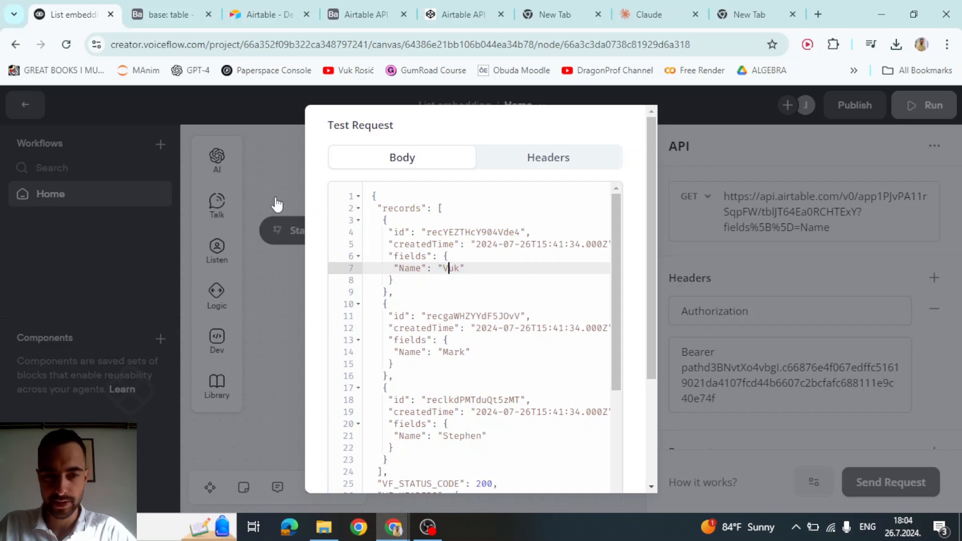
click(273, 202)
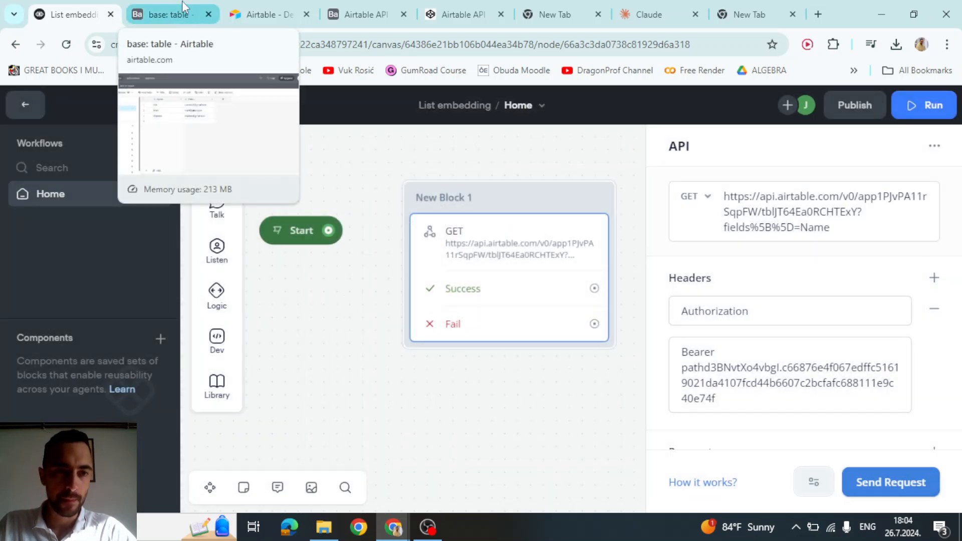
- Read the encoder's filterByFormula parameter description and focus the generated ?fields%5B%5D=Name URL
click(183, 10)
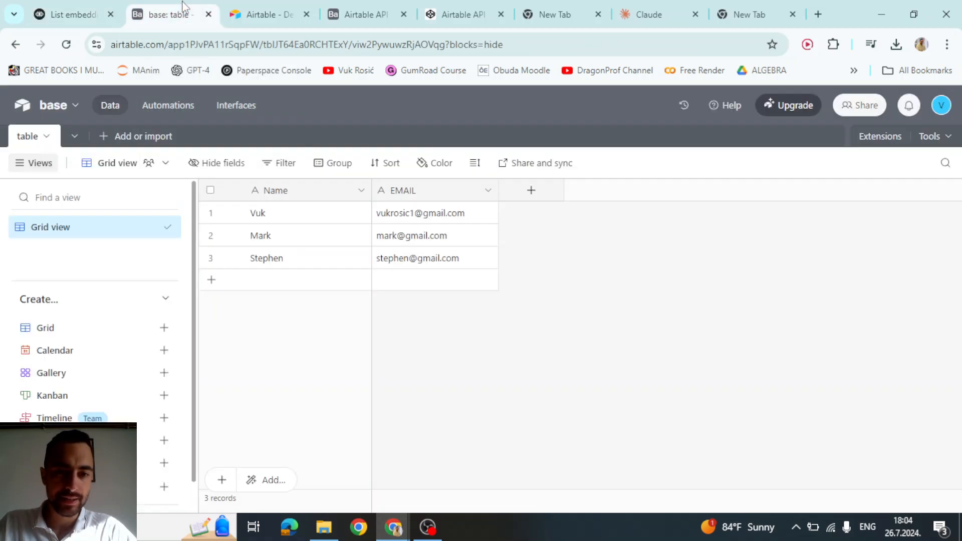
click(358, 7)
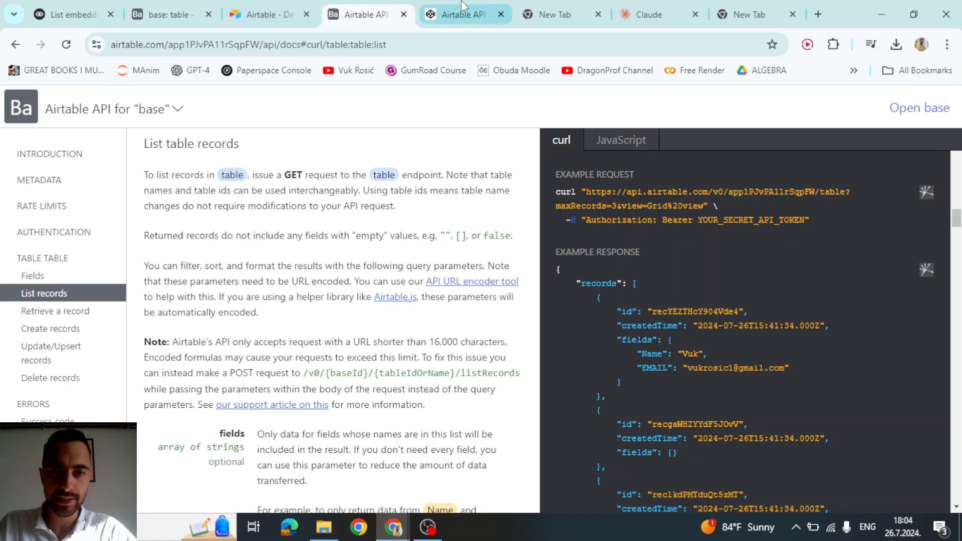
click(420, 13)
scroll(331, 298, down, 3)
click(269, 252)
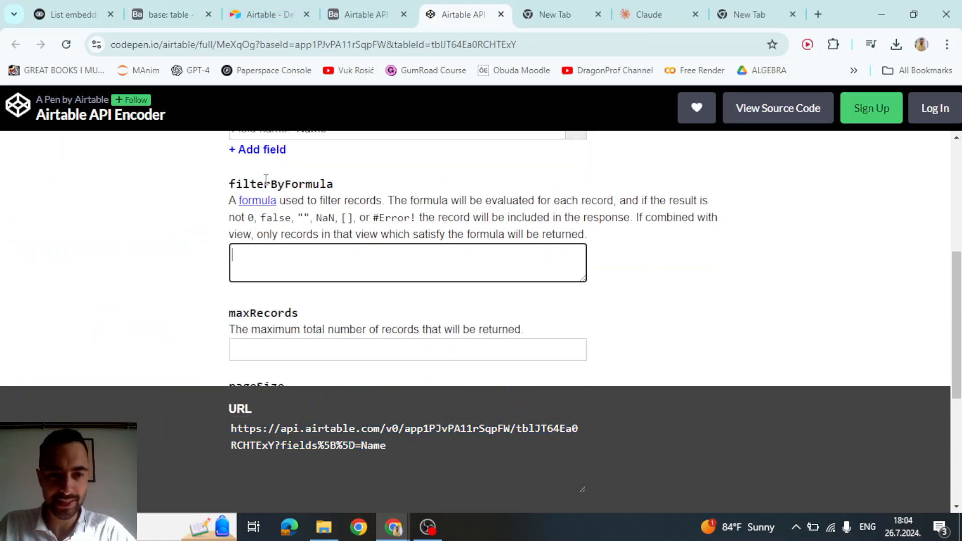
drag(230, 183, 477, 233)
double_click(286, 182)
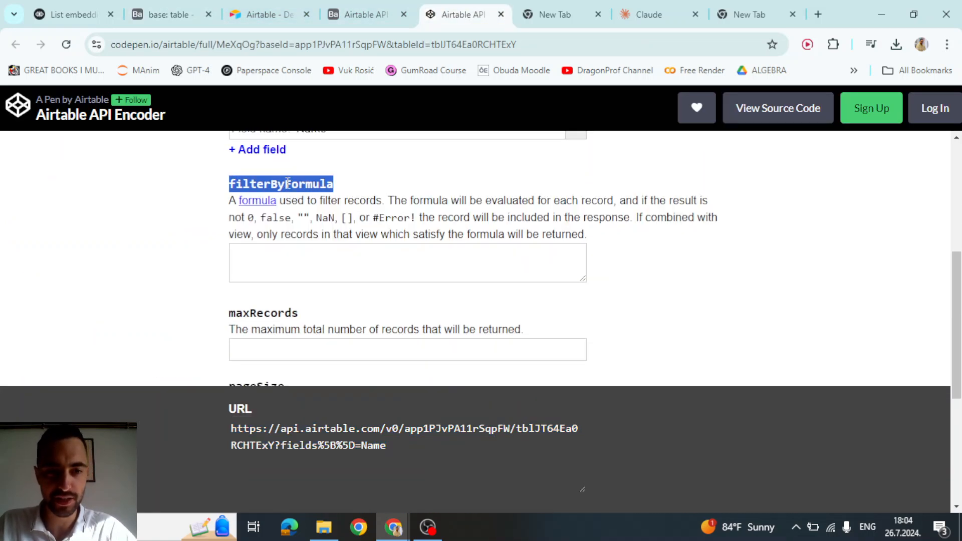
click(306, 200)
drag(229, 200, 582, 237)
click(416, 433)
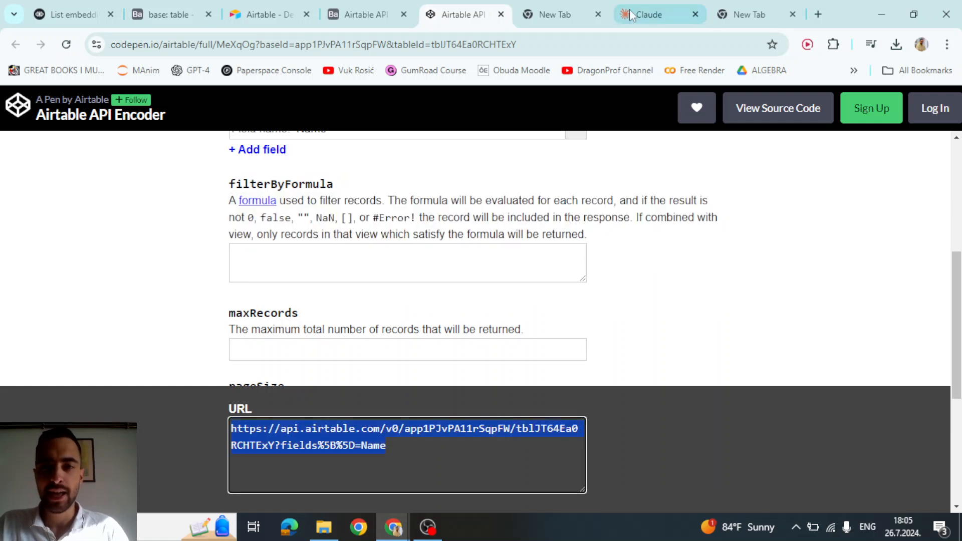
click(646, 11)
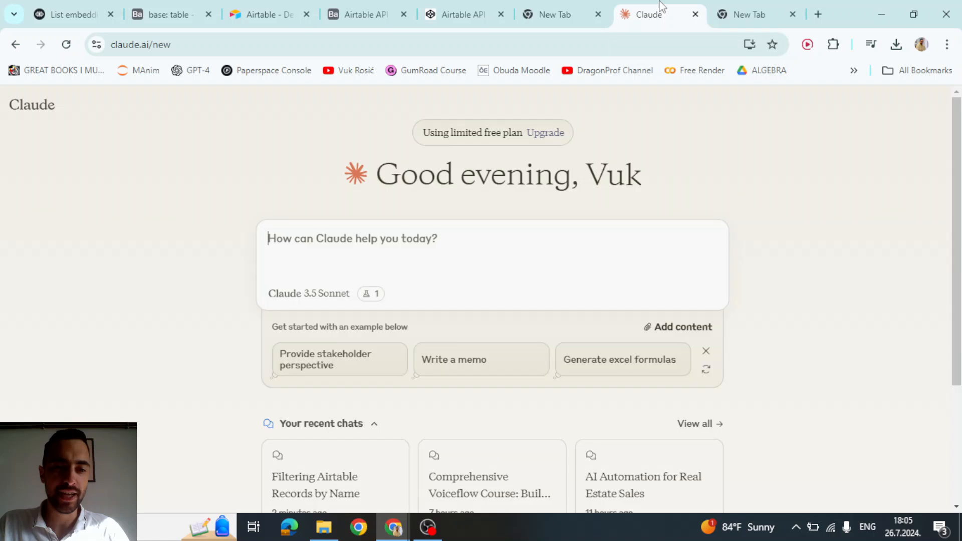
- Paste the Airtable URL into Claude and ask it to retrieve only records matching one specific Name
click(317, 244)
key(shift+Return)
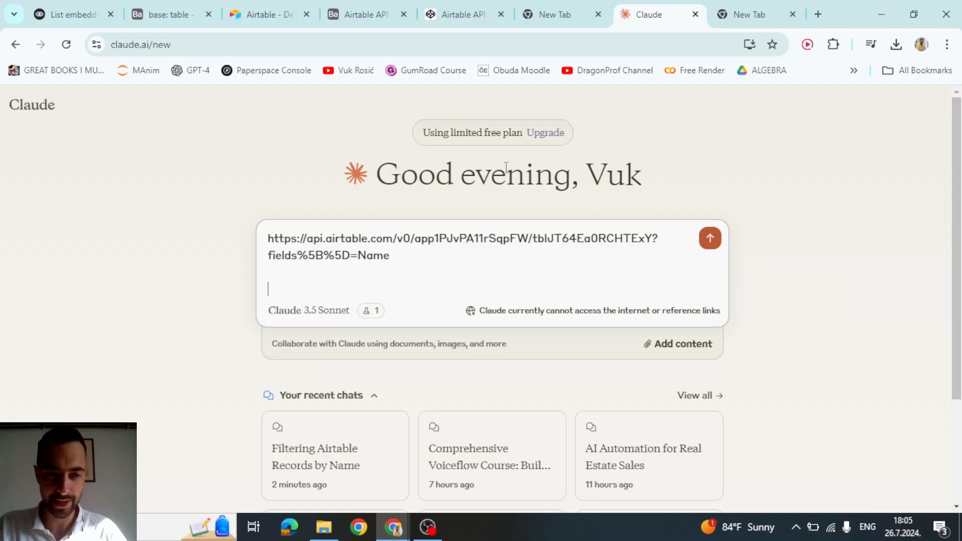
text(Update this link to only retrieve records where Name is "Vuk")
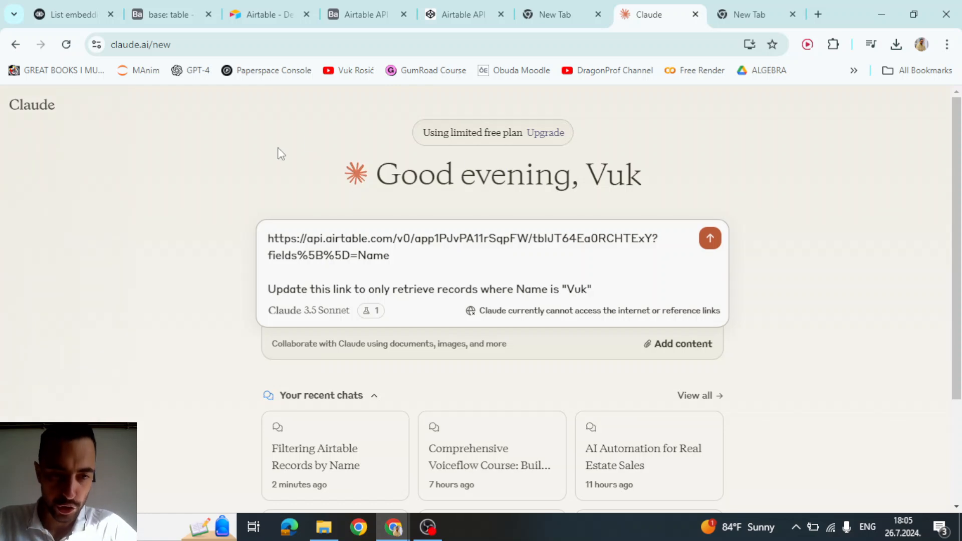
drag(351, 290, 555, 288)
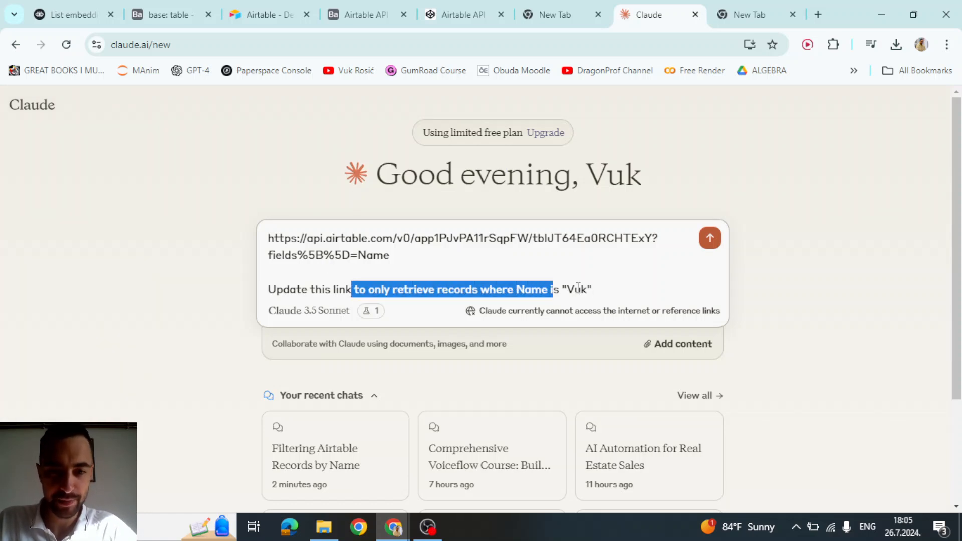
click(601, 289)
click(711, 239)
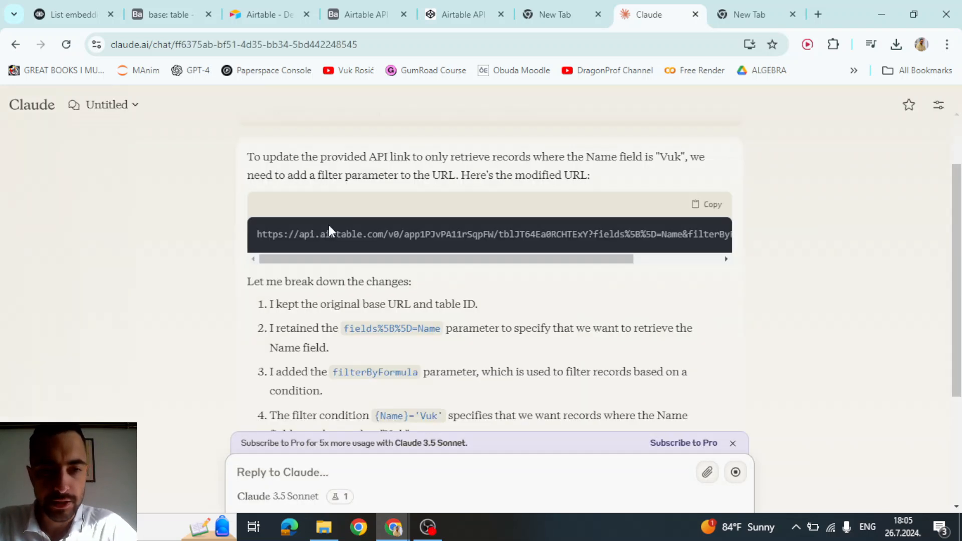
- Copy Claude's modified URL with the filterByFormula parameter and return to Voiceflow
drag(304, 235, 562, 237)
click(680, 236)
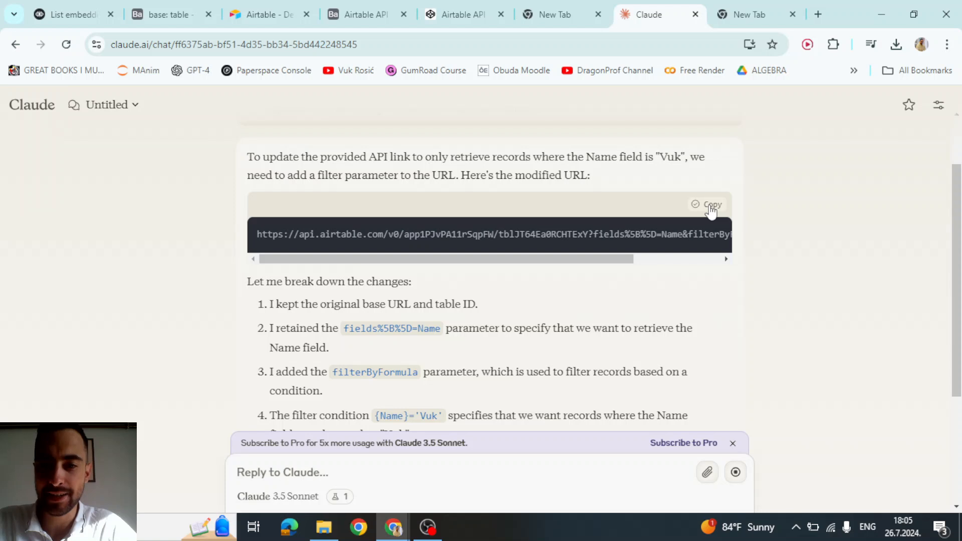
click(73, 14)
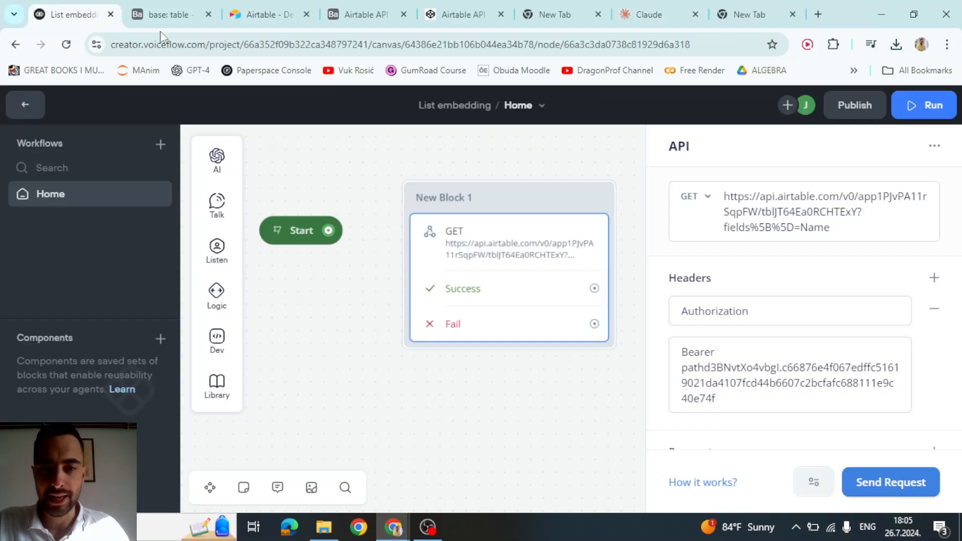
- Replace the API block's URL with the filterByFormula {Name}='…' version and commit it
click(790, 233)
key(ctrl+a)
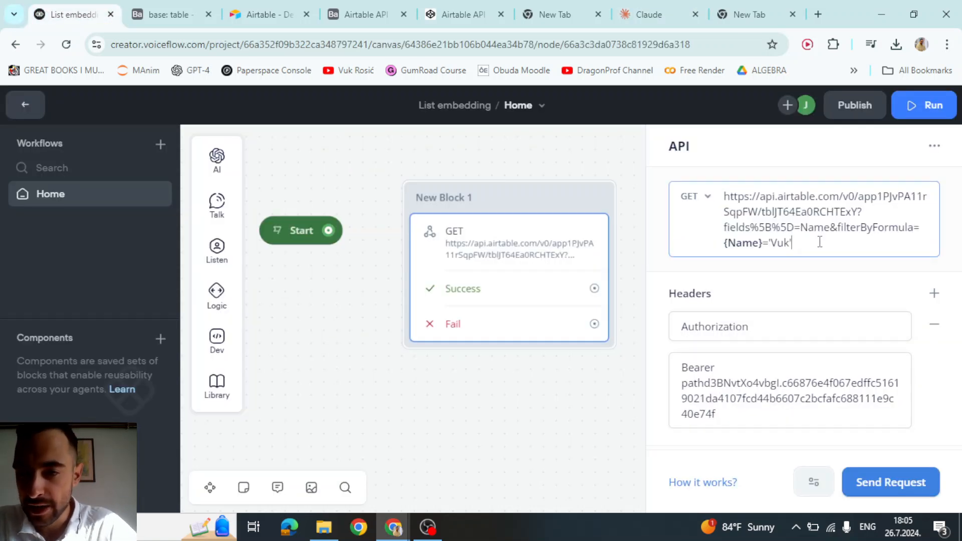
mouse_move(830, 228)
mouse_down()
mouse_move(828, 243)
mouse_move(836, 237)
mouse_up()
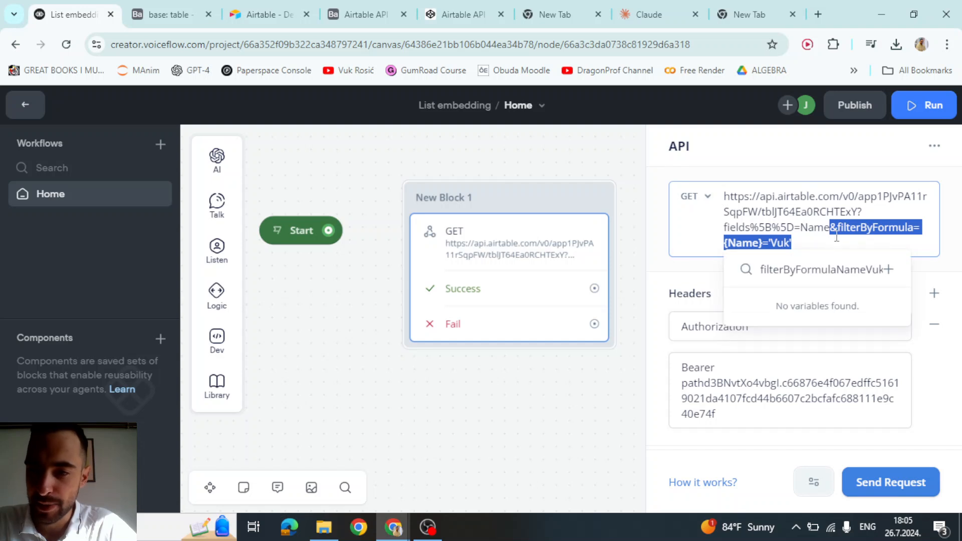
click(915, 227)
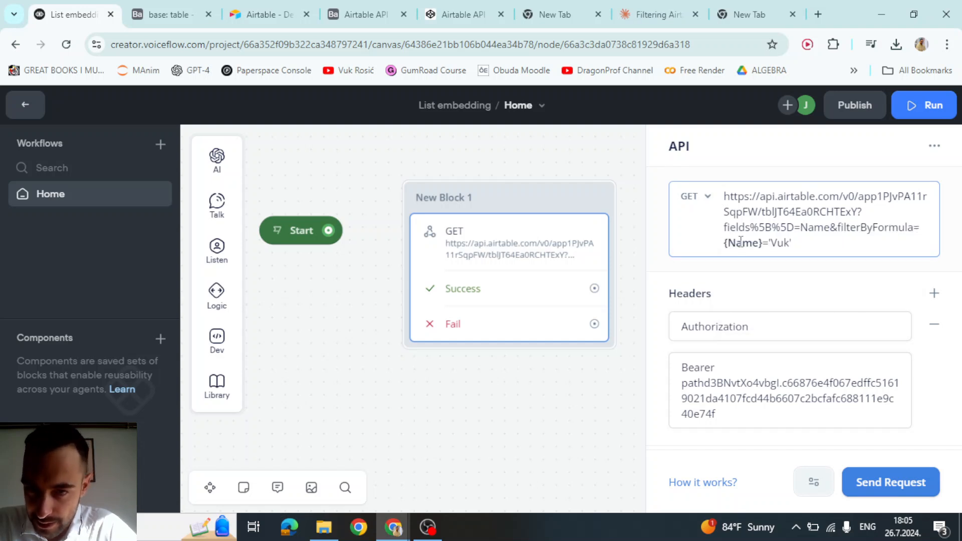
drag(770, 244, 792, 244)
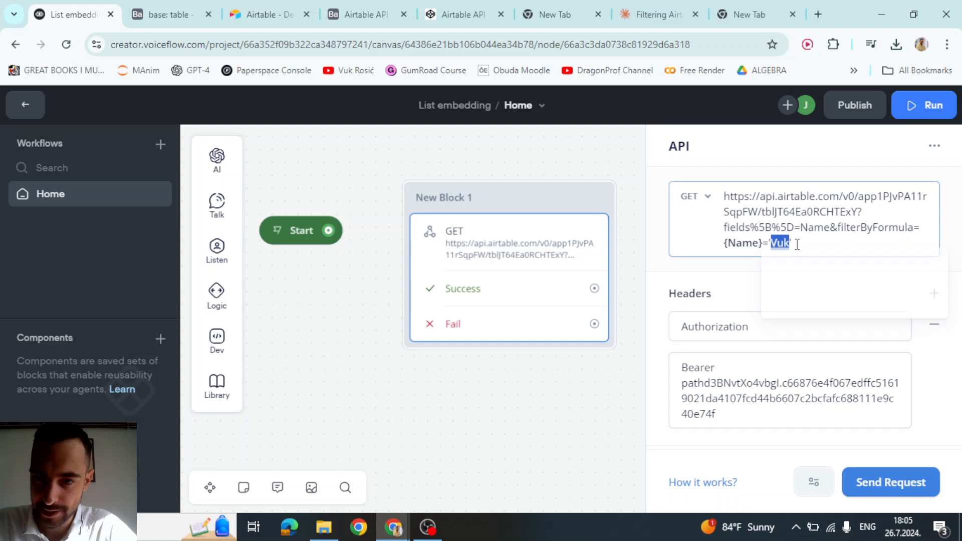
click(800, 244)
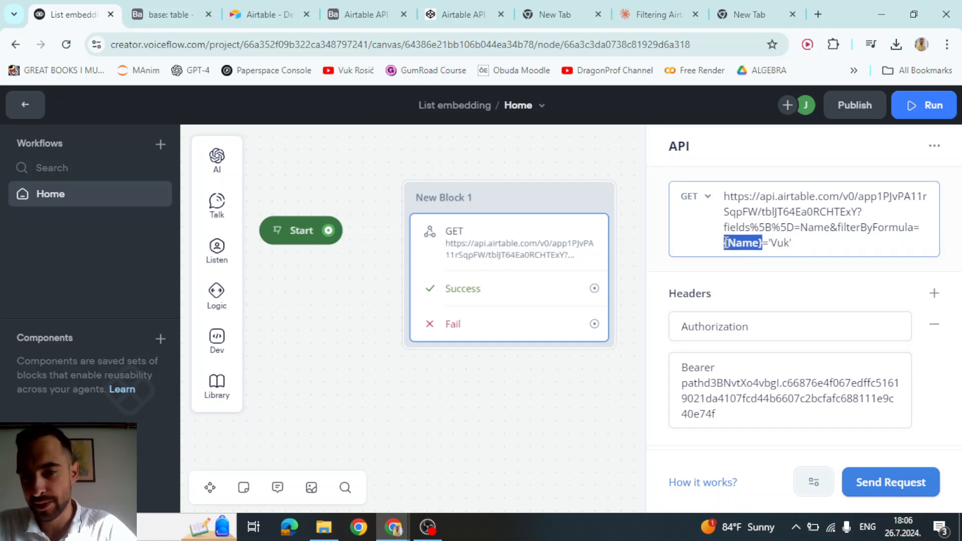
click(801, 242)
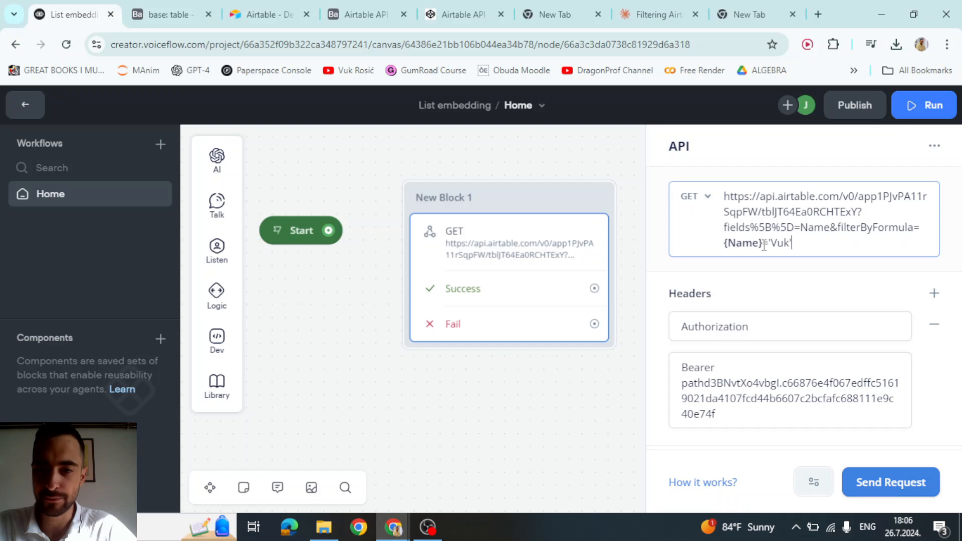
drag(763, 245, 727, 249)
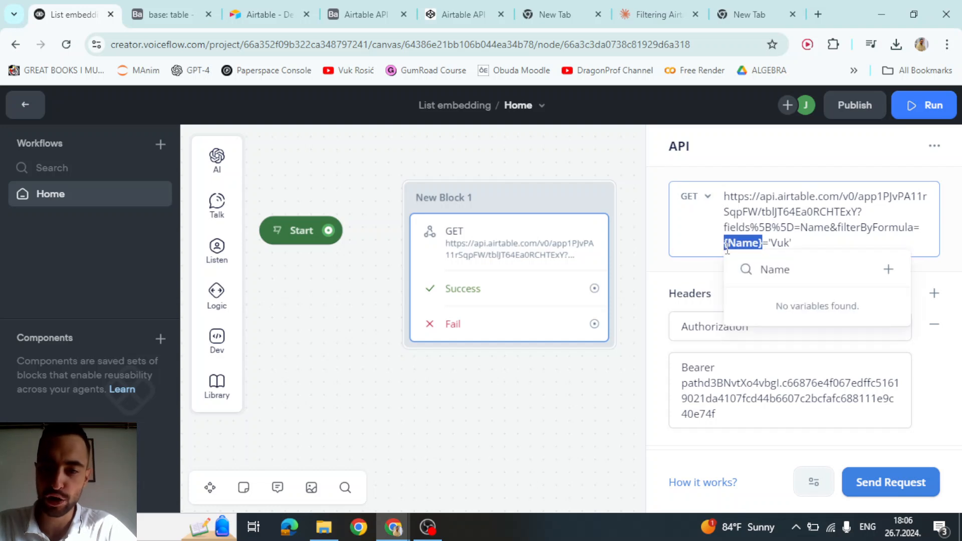
click(787, 220)
click(791, 277)
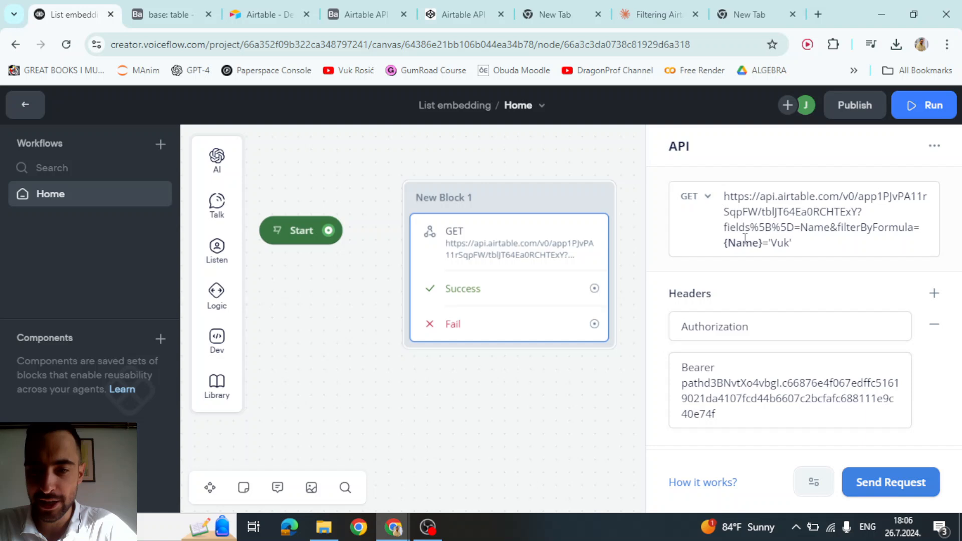
- Send a test request and confirm the 200 response holds a single matching record
click(880, 482)
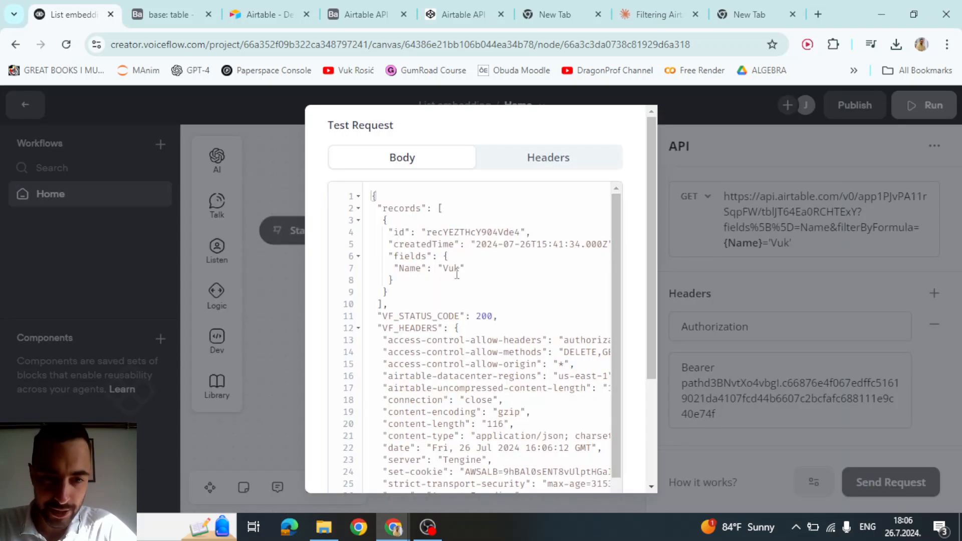
drag(464, 268, 385, 272)
click(432, 273)
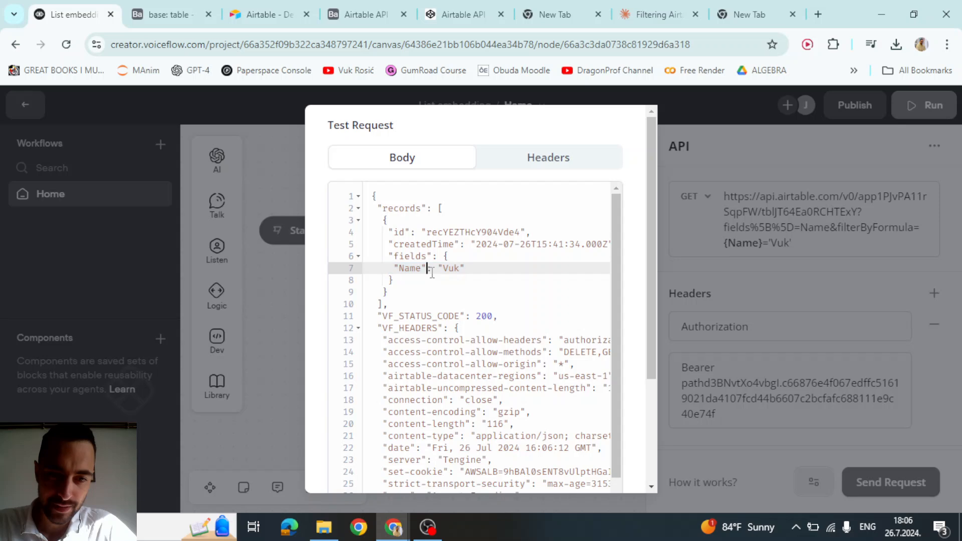
click(462, 272)
drag(472, 272, 377, 271)
click(416, 271)
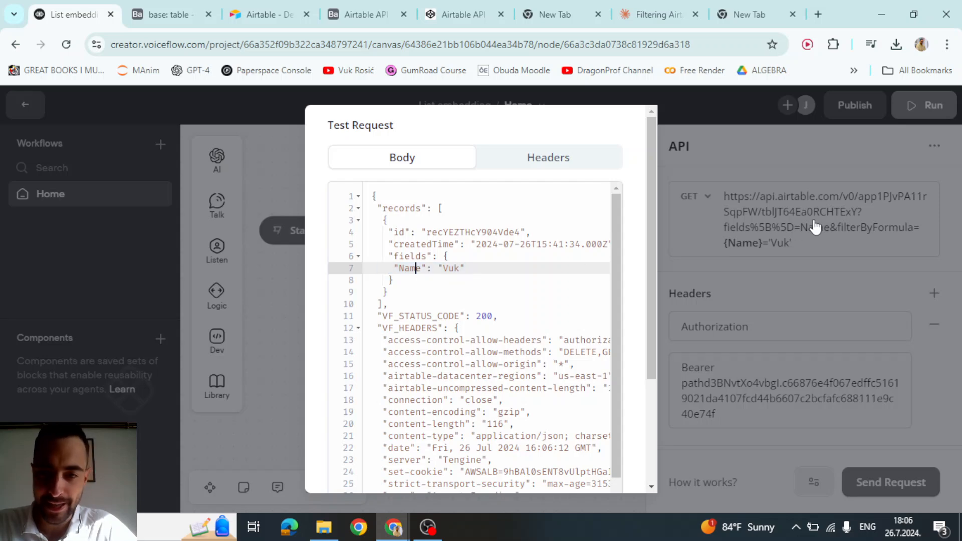
- Close the test results and select the braces around Name in the URL
click(805, 213)
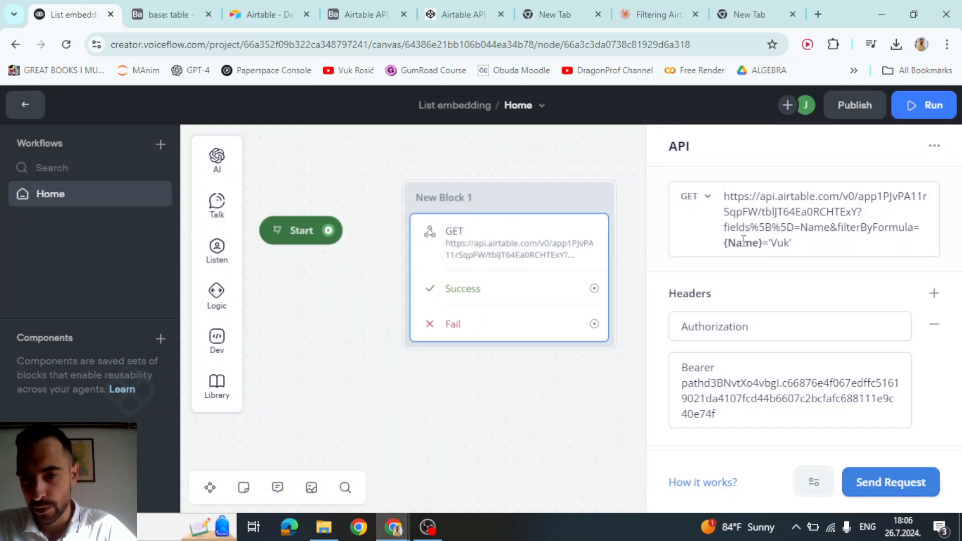
drag(724, 243, 761, 243)
right_click(762, 243)
click(762, 213)
- Delete the { and } around Name in the URL's filter formula
click(763, 245)
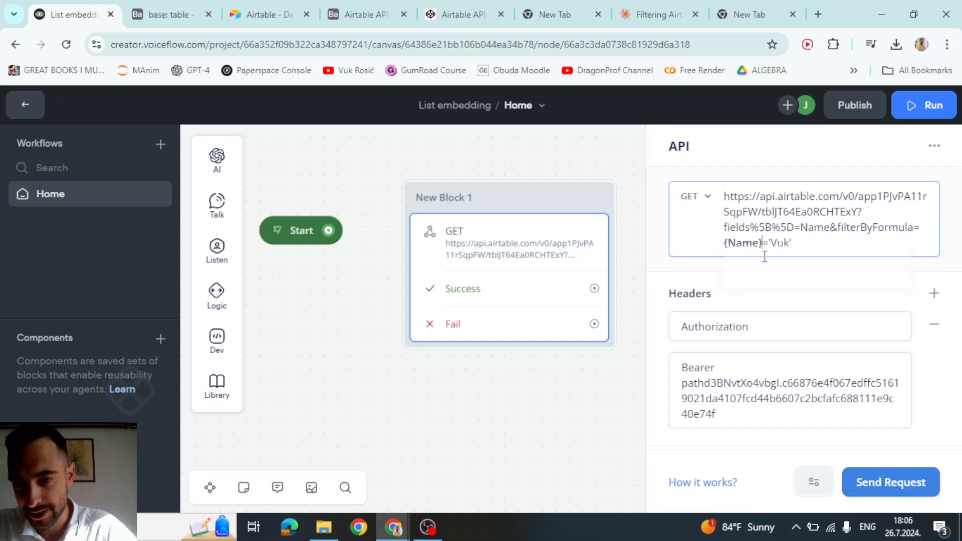
click(697, 277)
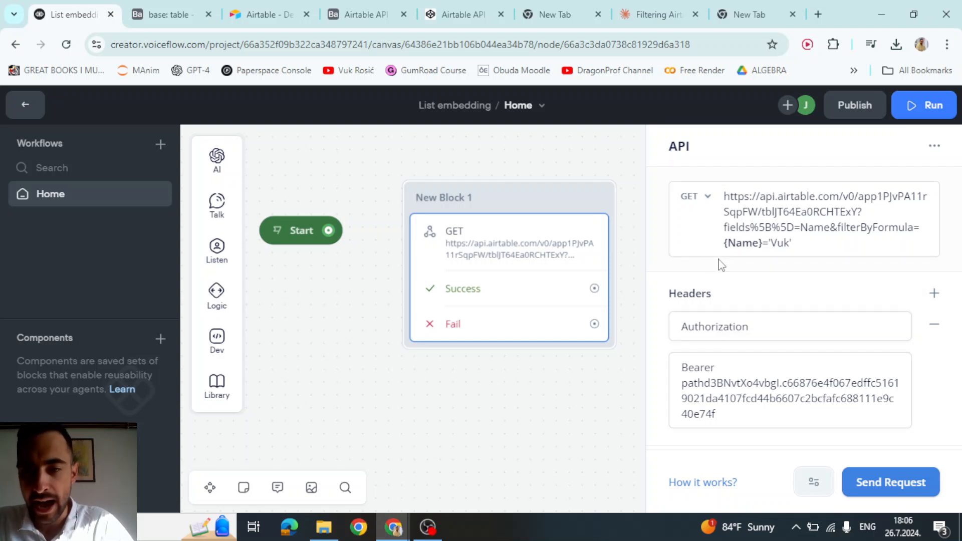
click(729, 247)
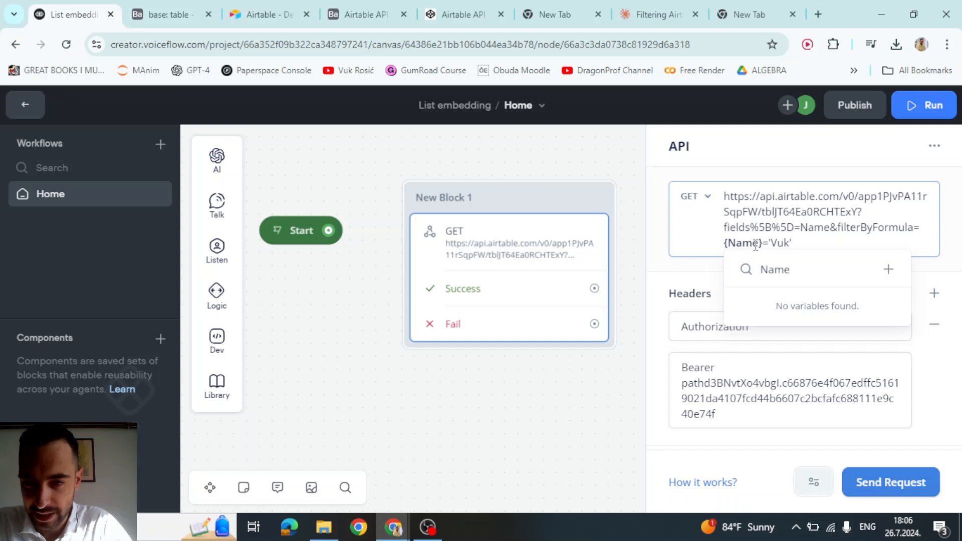
key(BackSpace)
click(750, 244)
key(BackSpace)
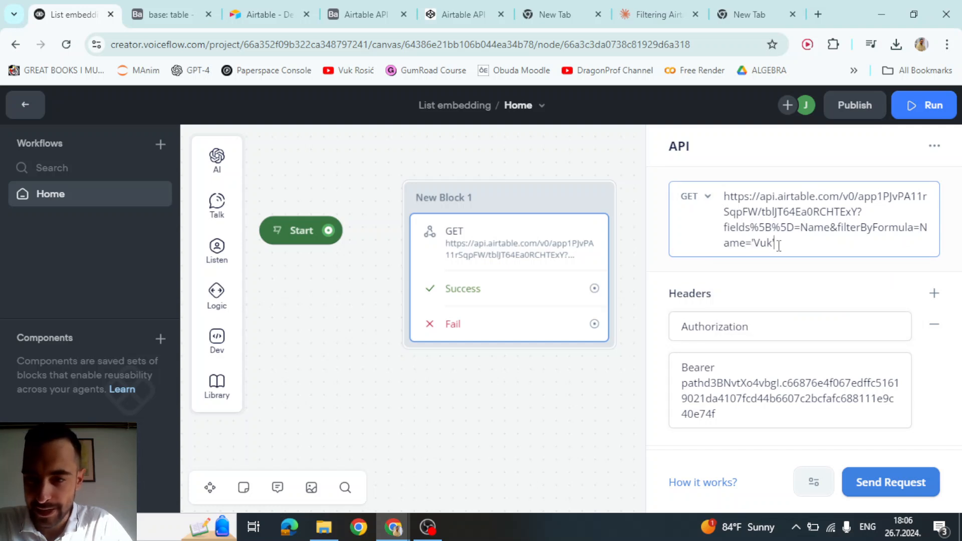
click(752, 278)
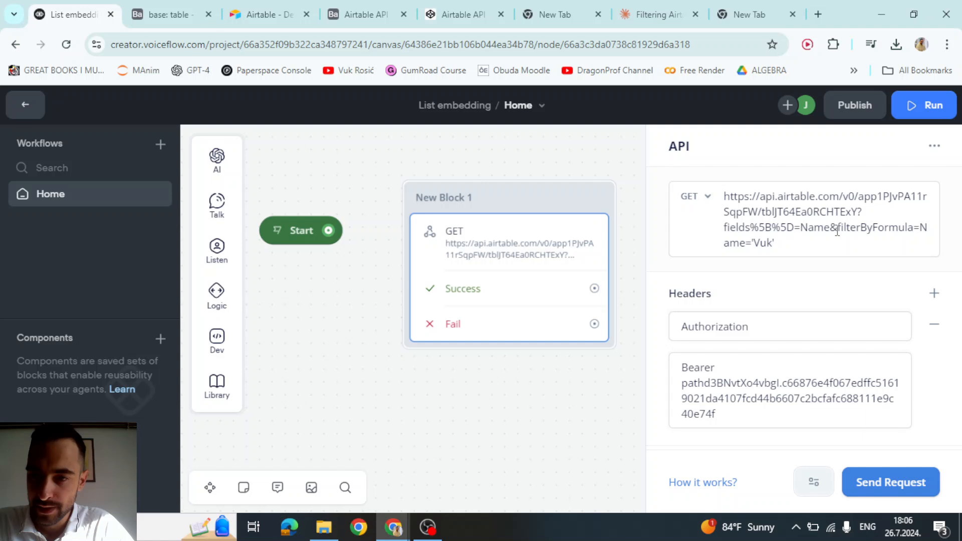
- Retest the edited formula and confirm the 200 response still returns one matching record
drag(842, 230, 772, 243)
click(767, 227)
click(767, 227)
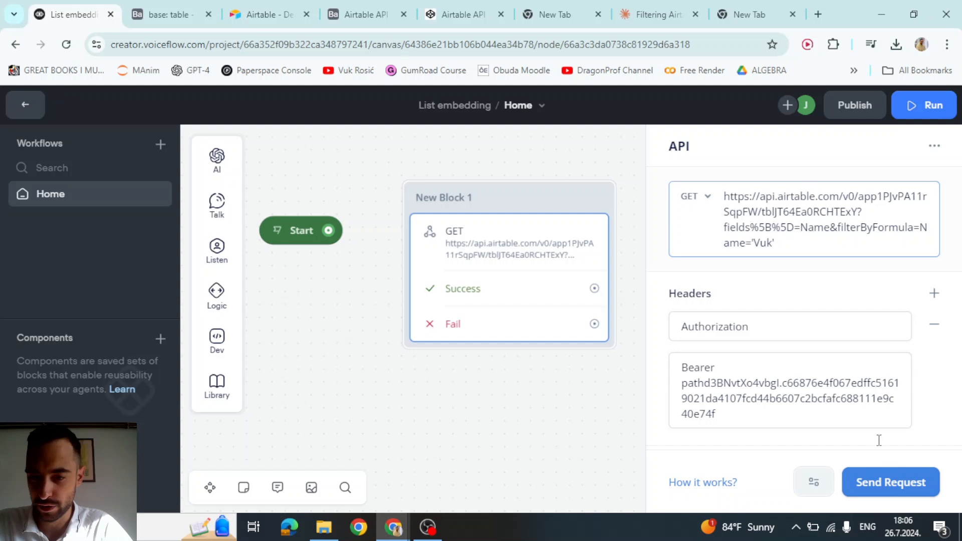
click(880, 483)
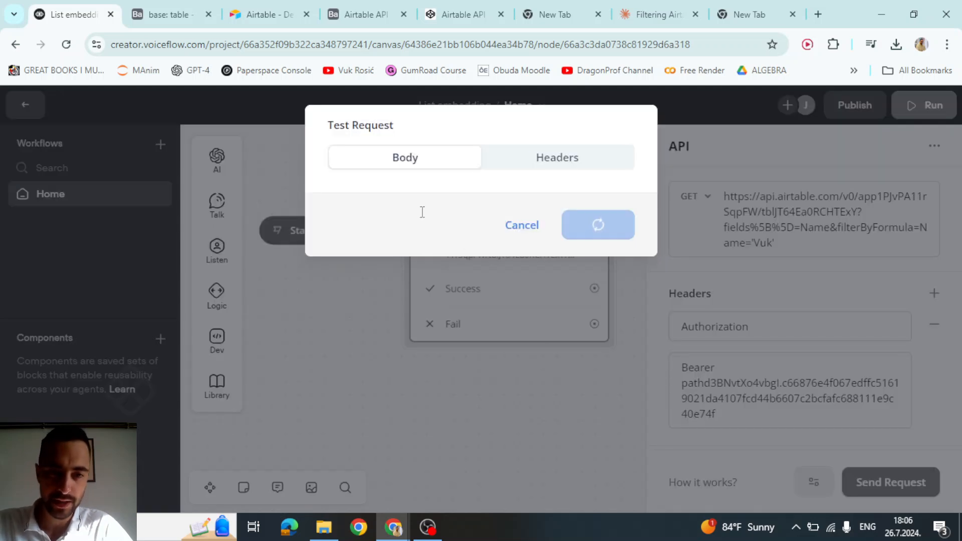
drag(404, 244, 448, 276)
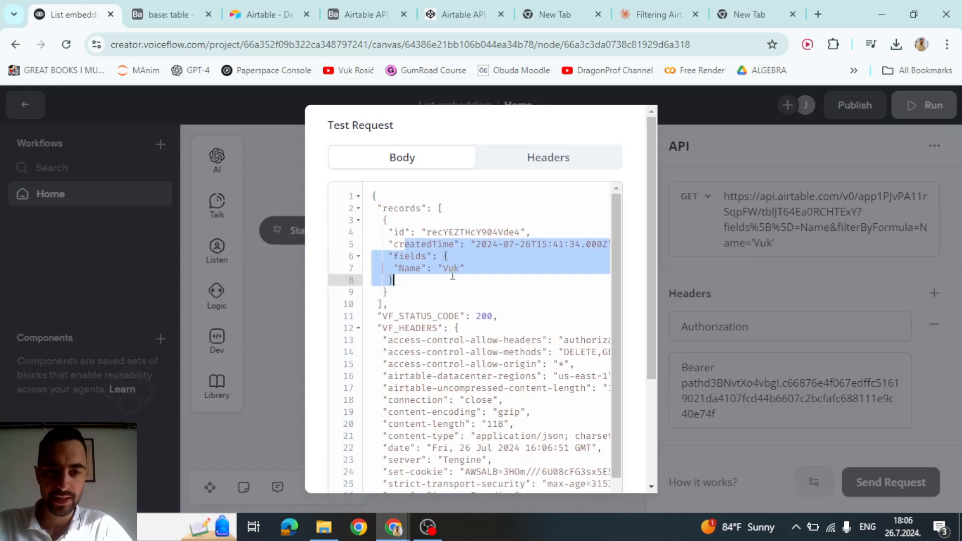
click(453, 275)
click(811, 236)
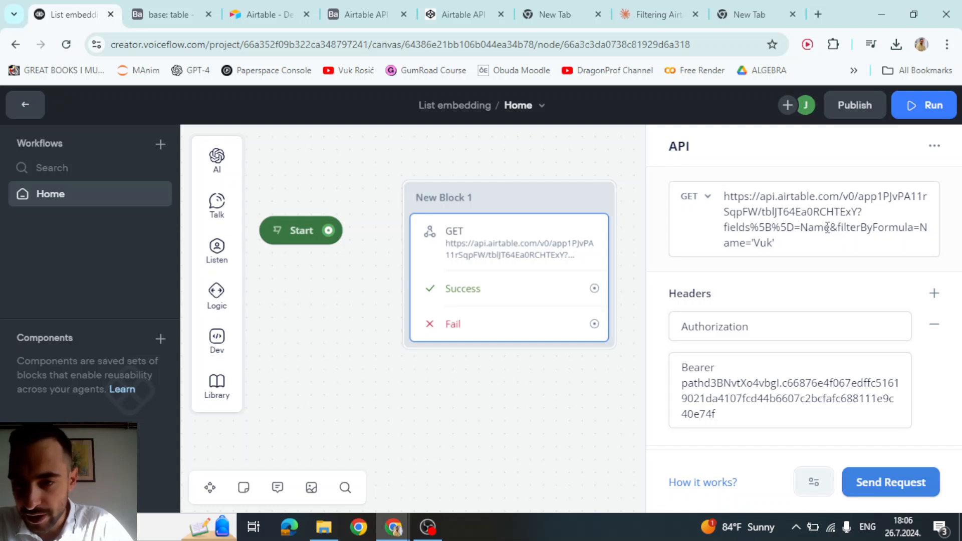
- Delete 'fields%5B%5D=Name&' so the URL query starts directly with ?filterByFormula
drag(857, 210, 866, 211)
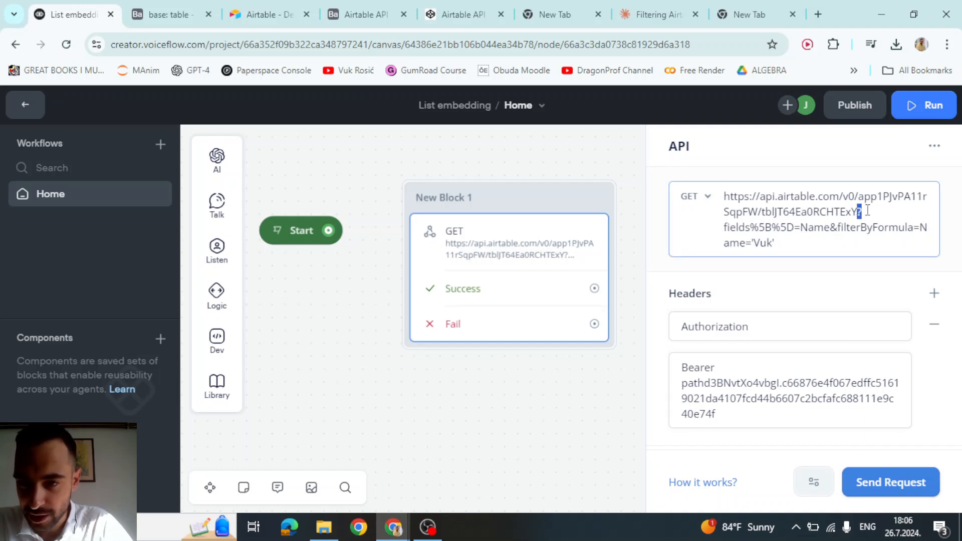
click(740, 227)
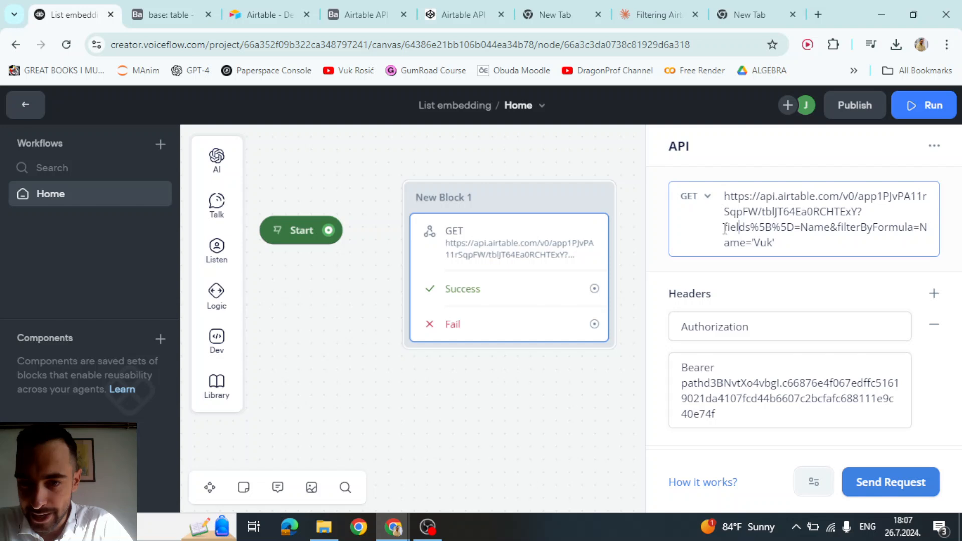
drag(725, 228, 829, 229)
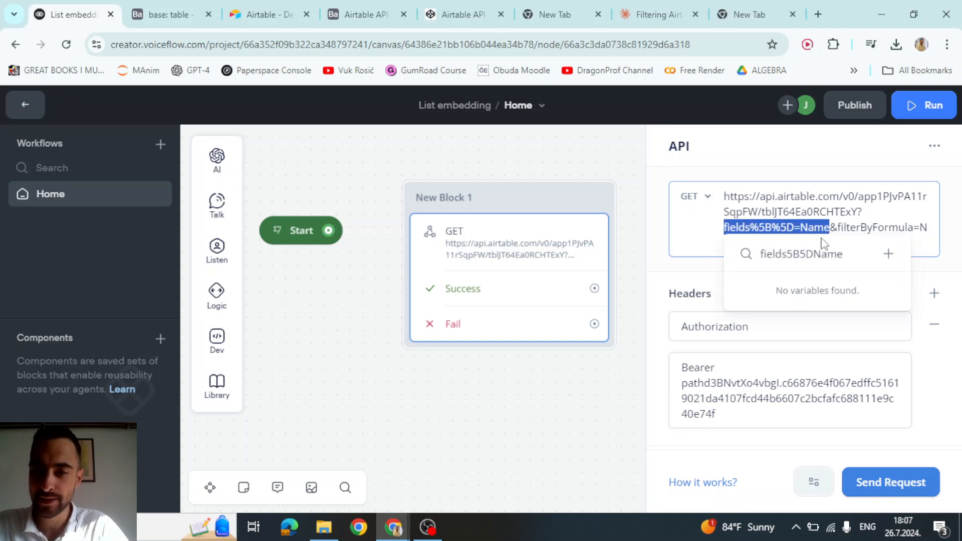
key(BackSpace)
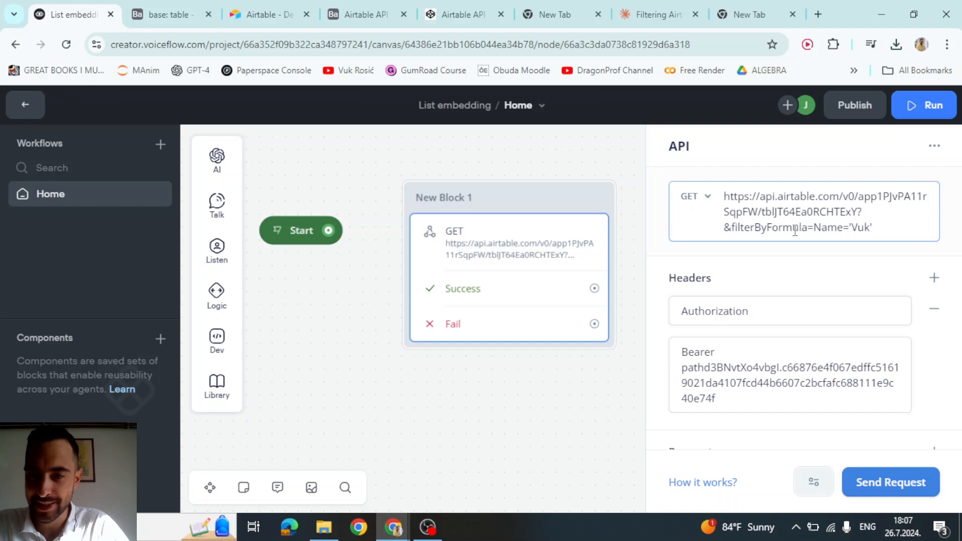
key(Delete)
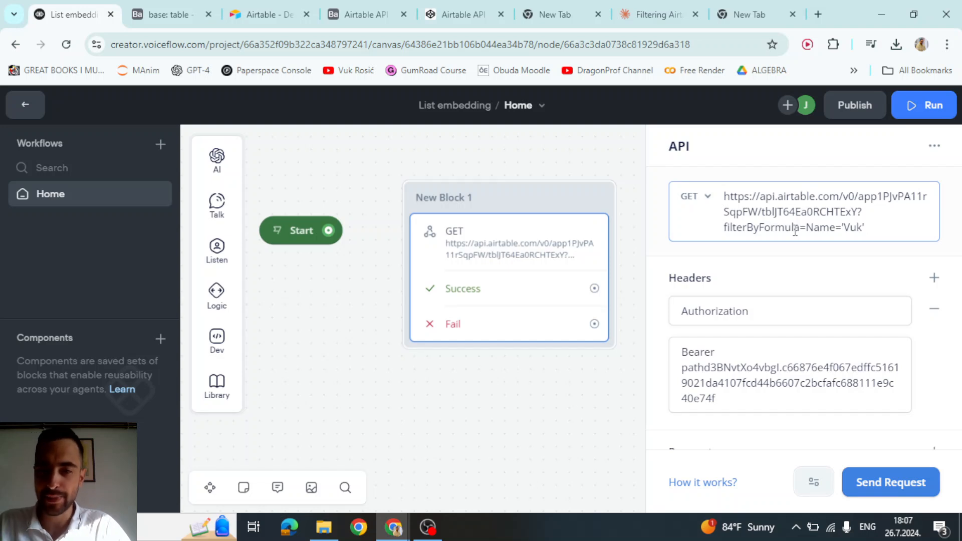
key(BackSpace)
text(?)
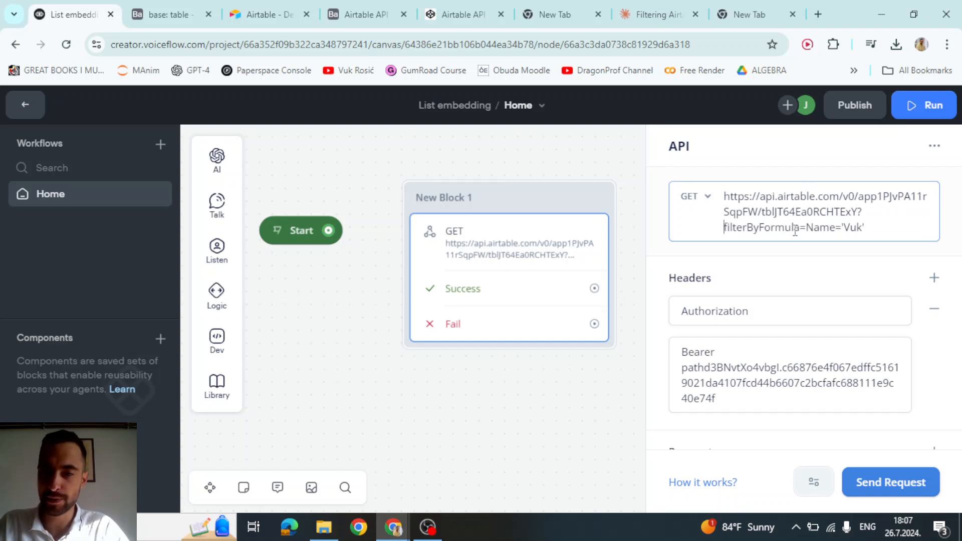
click(812, 268)
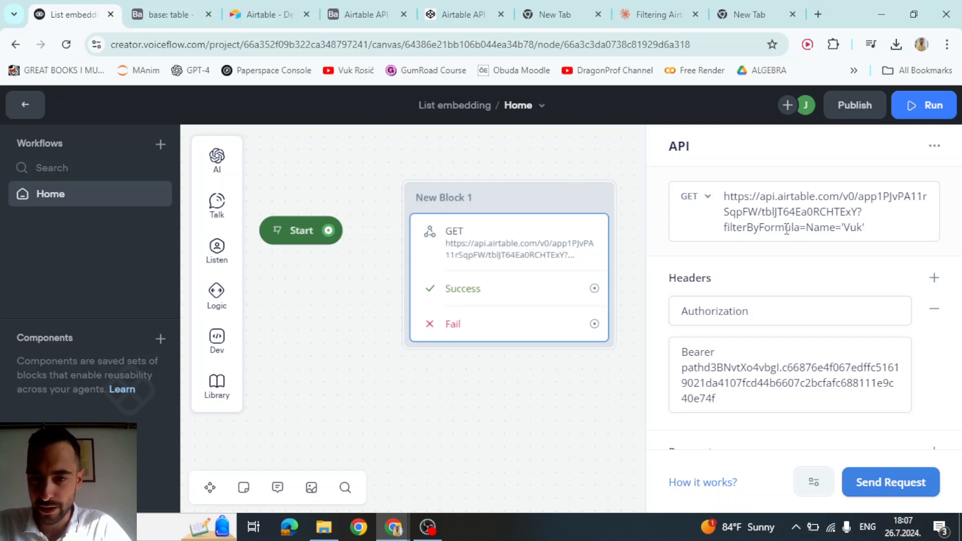
- Retest the name-filtered URL, check the returned record's EMAIL field, and close the results
drag(763, 227, 874, 229)
click(736, 250)
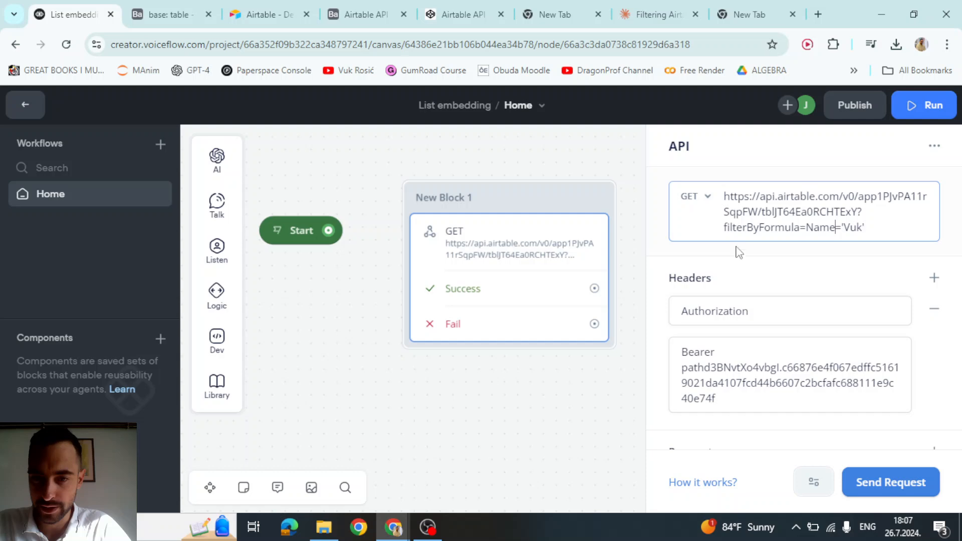
click(607, 175)
click(476, 230)
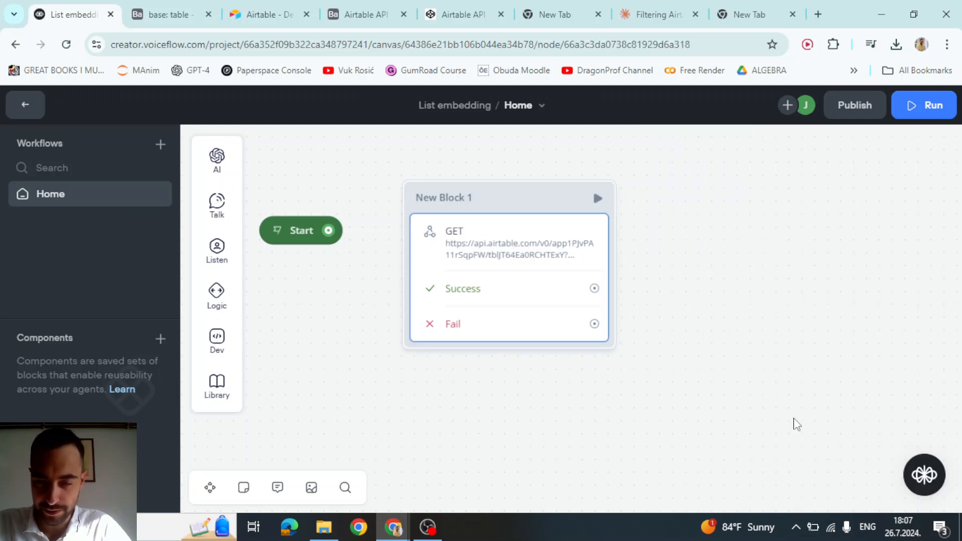
click(923, 482)
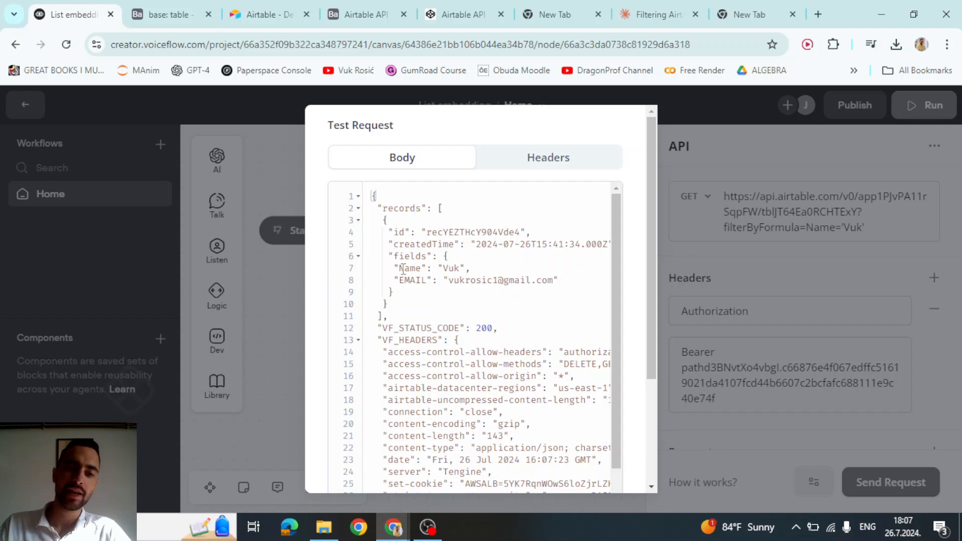
drag(401, 269, 559, 282)
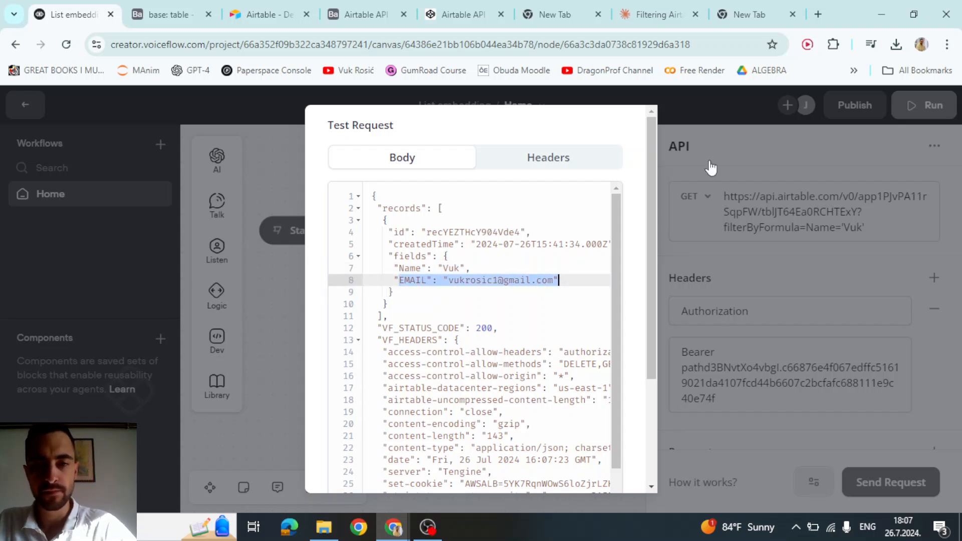
click(664, 18)
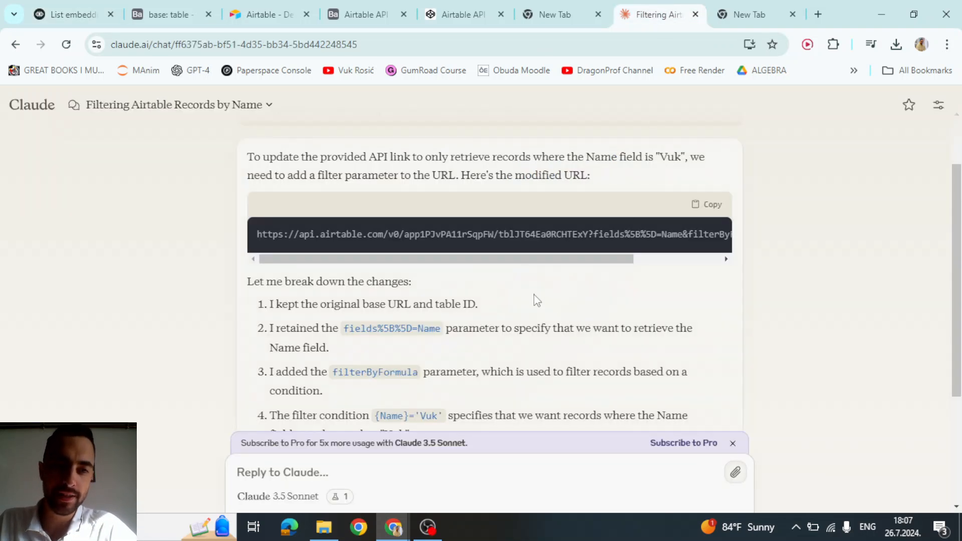
click(40, 7)
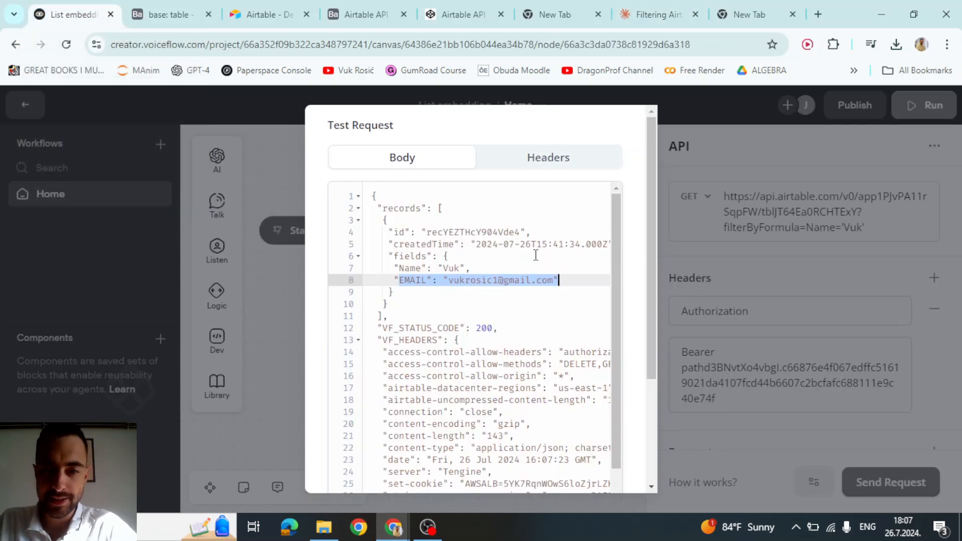
click(757, 216)
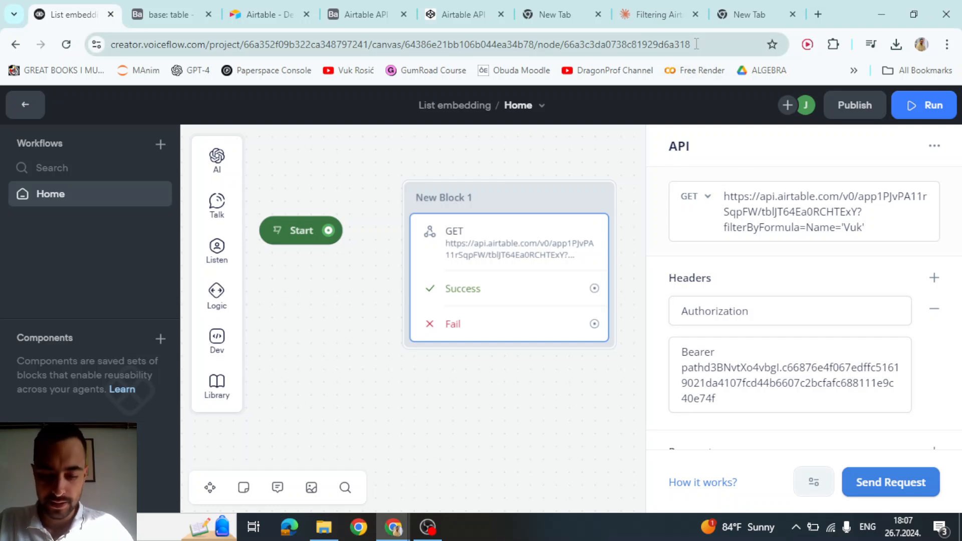
- Copy Claude's URL using filterByFormula=LOWER(LEFT(Name,1))='m' and return to Voiceflow
click(657, 14)
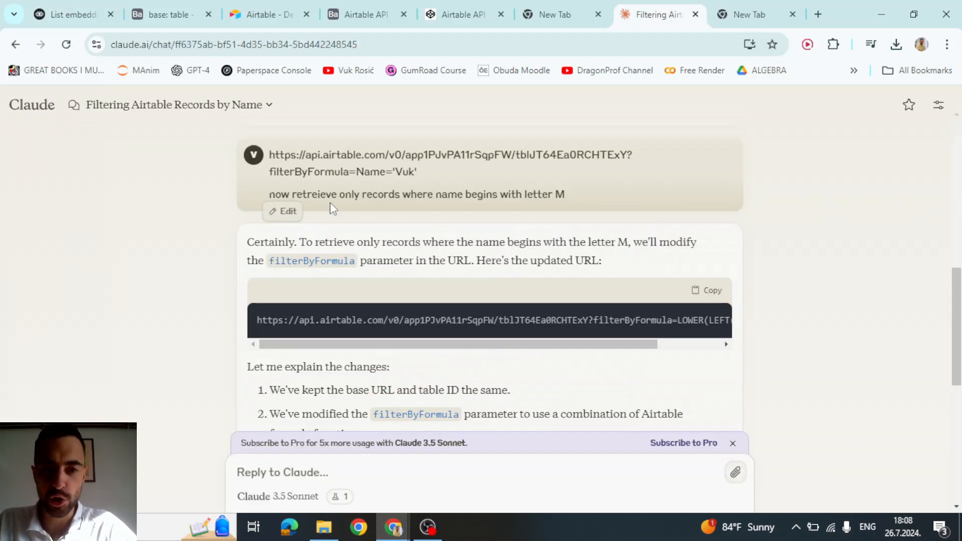
scroll(323, 185, up, 1)
scroll(323, 184, down, 1)
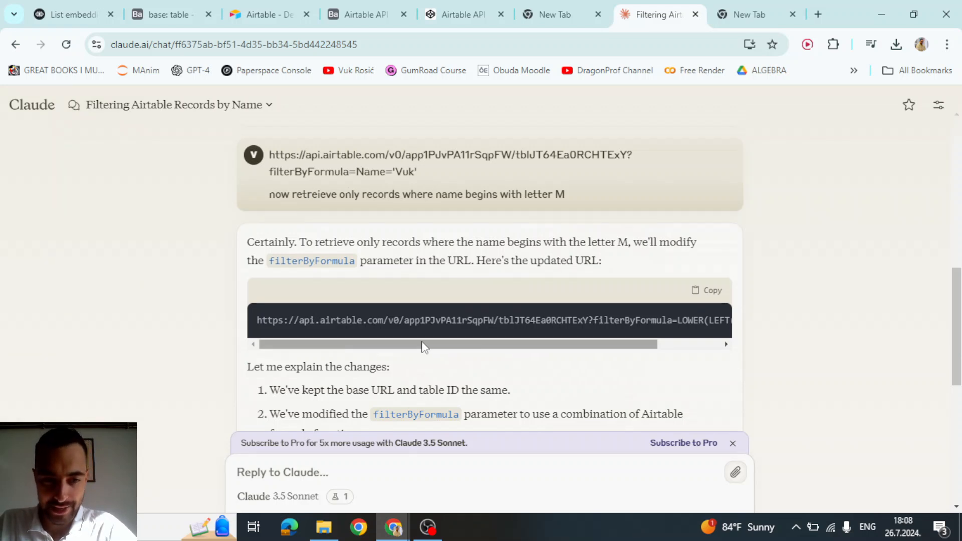
drag(423, 344, 565, 346)
click(697, 295)
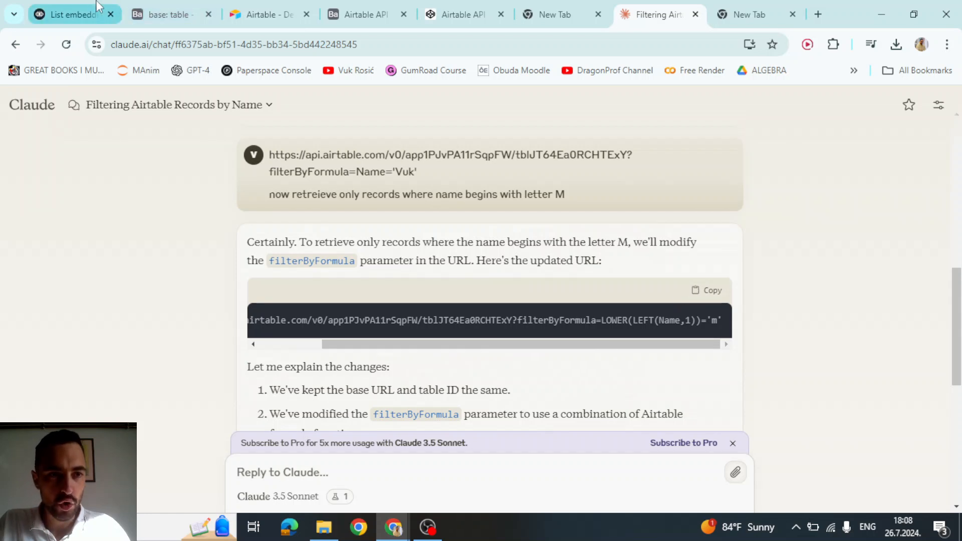
click(75, 14)
- Replace the GET request URL with the letter-M filter URL and send a test request
click(782, 235)
key(ctrl+a)
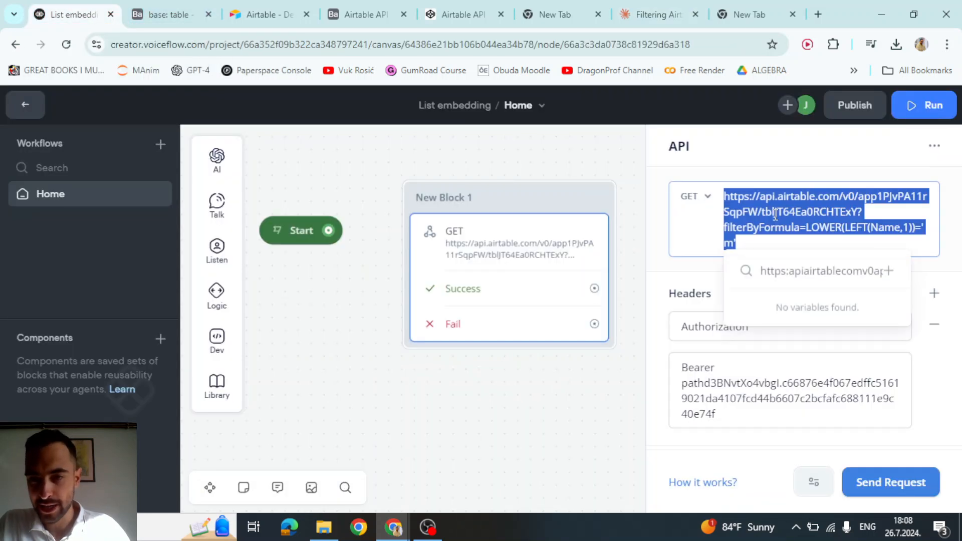
key(ctrl+v)
click(769, 283)
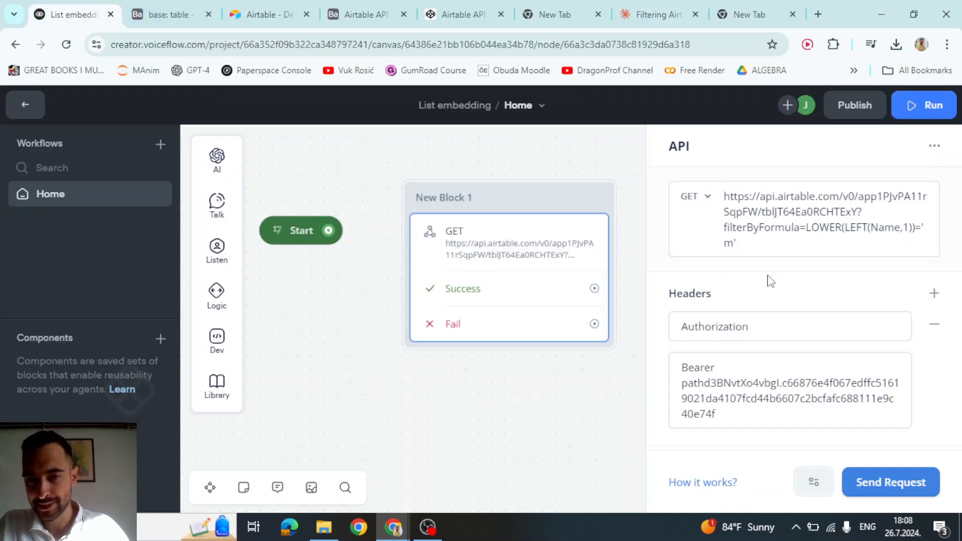
click(870, 481)
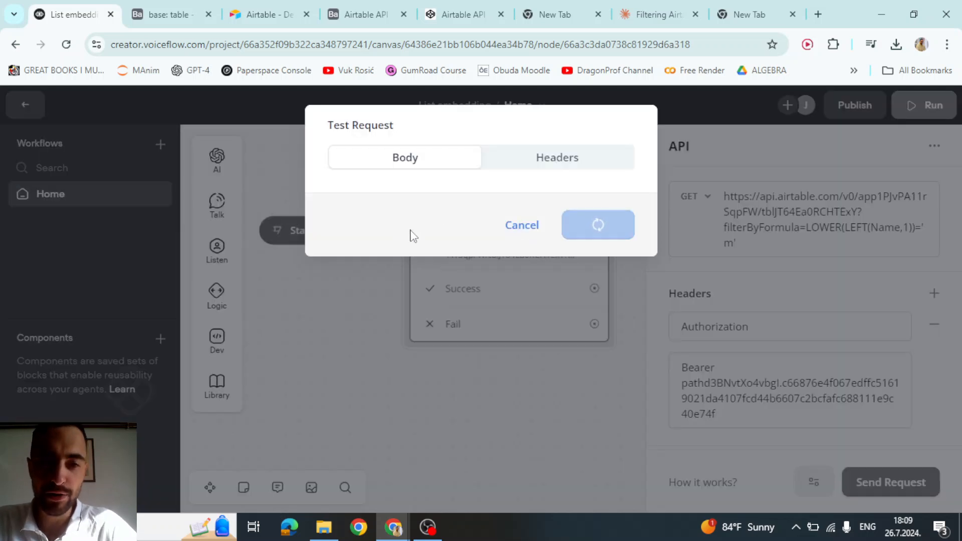
drag(443, 269, 466, 269)
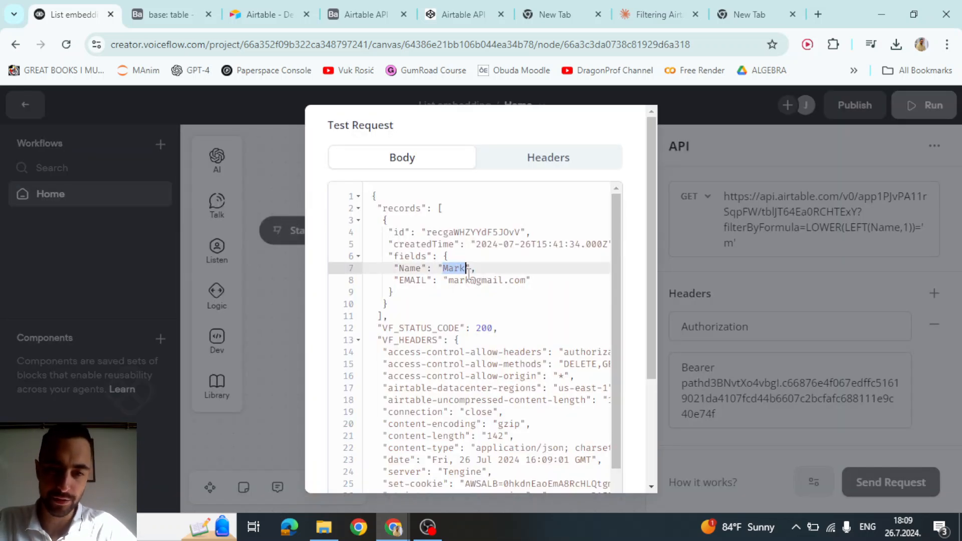
- After renaming Airtable's third row to start with M, resend and confirm two M records return
key(ctrl+Tab)
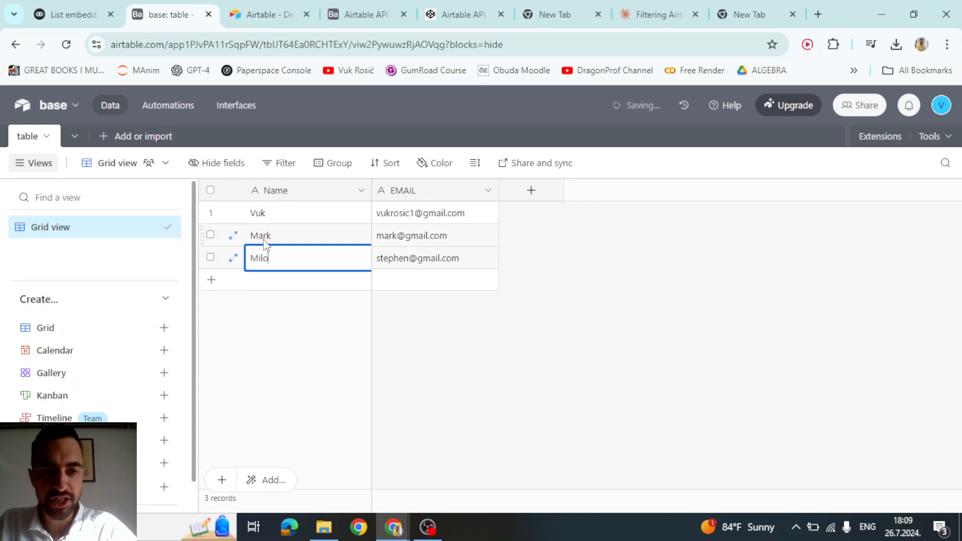
click(522, 334)
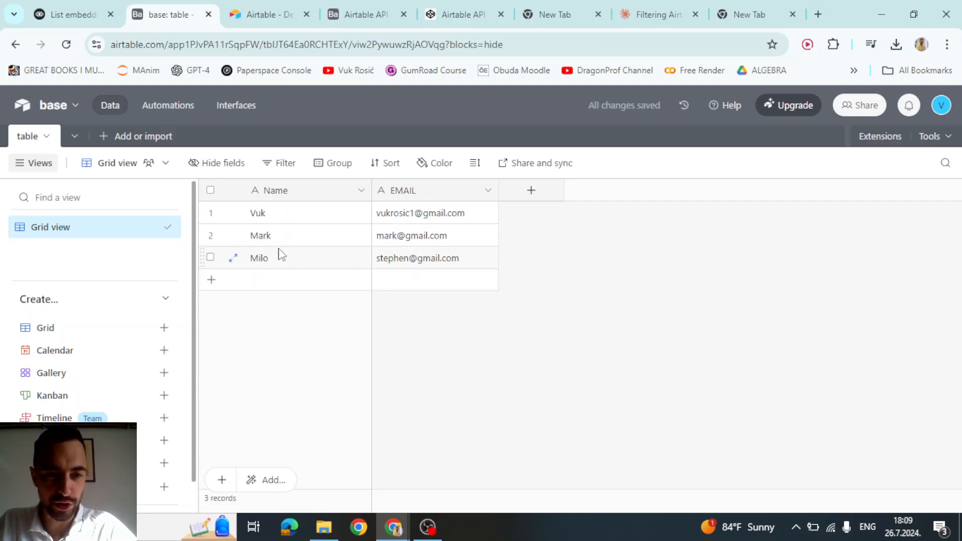
click(80, 14)
click(801, 383)
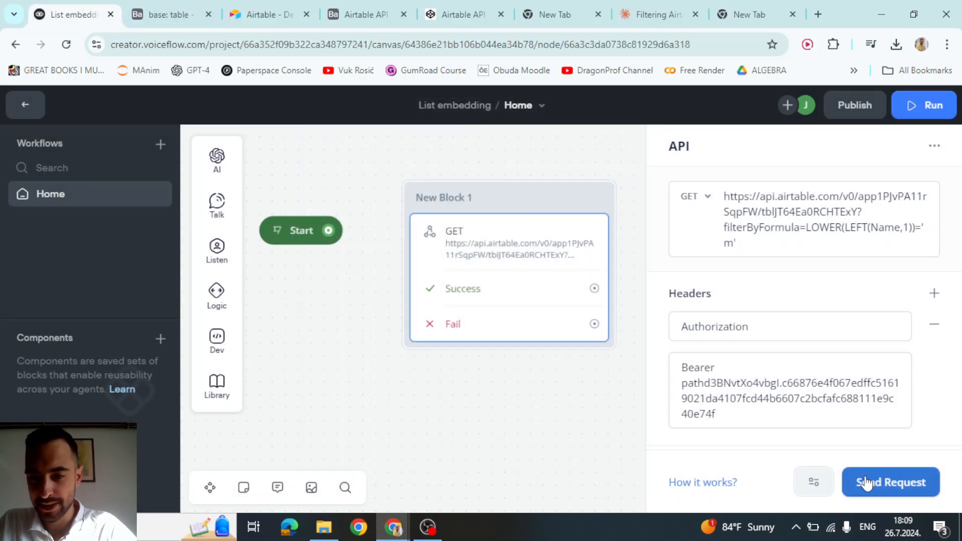
click(866, 481)
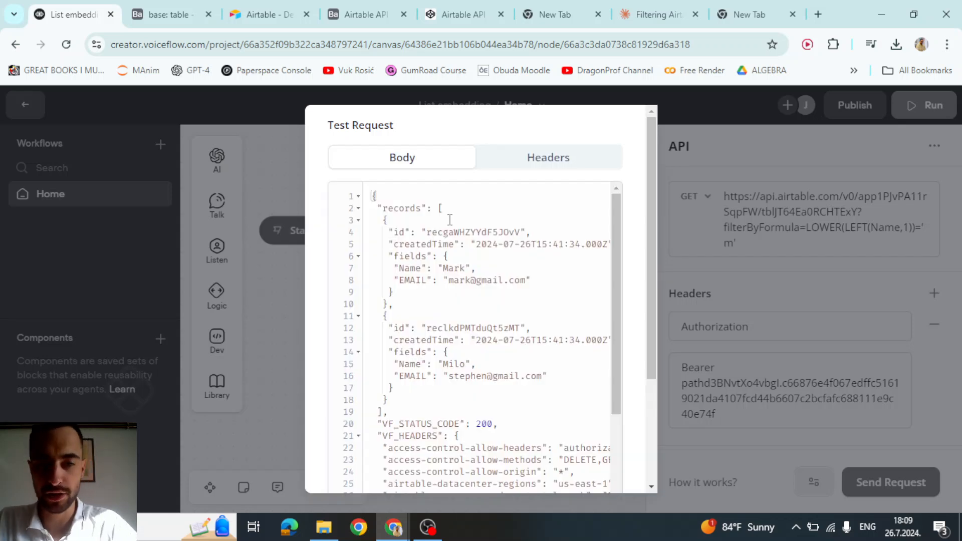
double_click(453, 268)
double_click(453, 364)
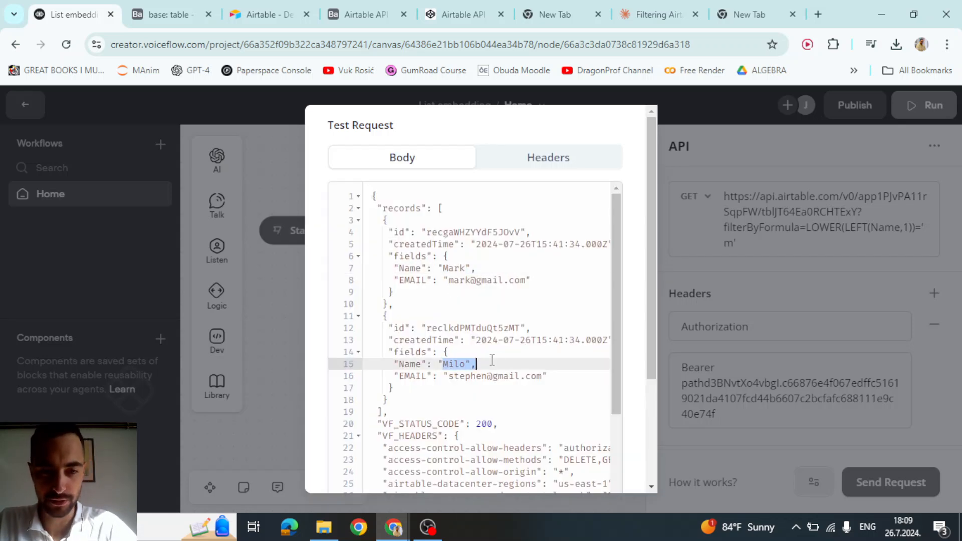
click(518, 355)
key(Escape)
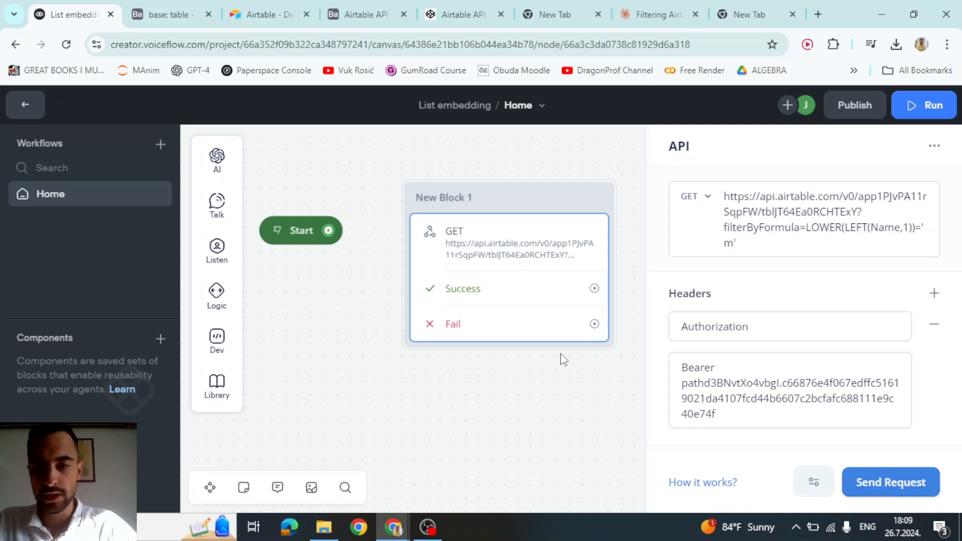
- Replace the hard-coded 'm' in the URL filter formula with a new variable reference
double_click(732, 243)
click(760, 228)
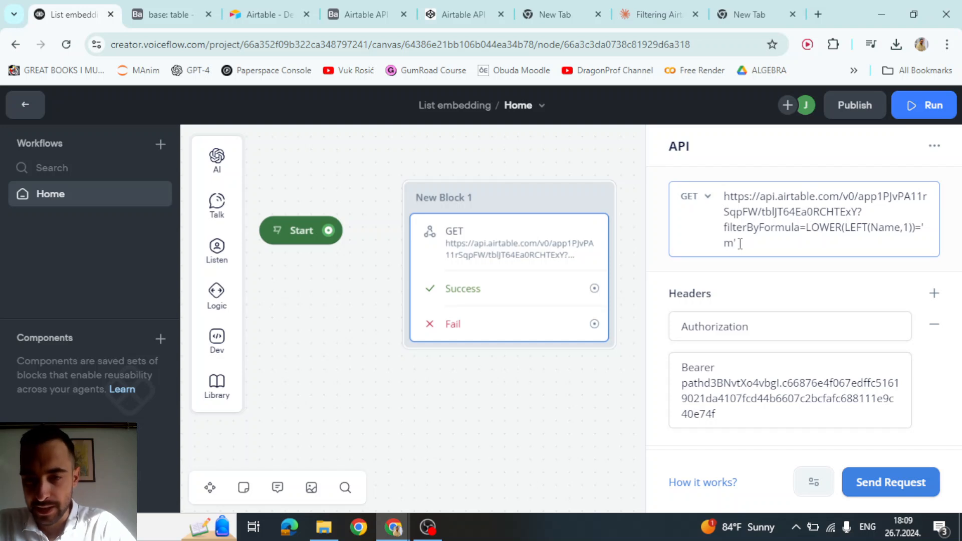
key(BackSpace)
key(BackSpace)
key(BackSpace)
text(')
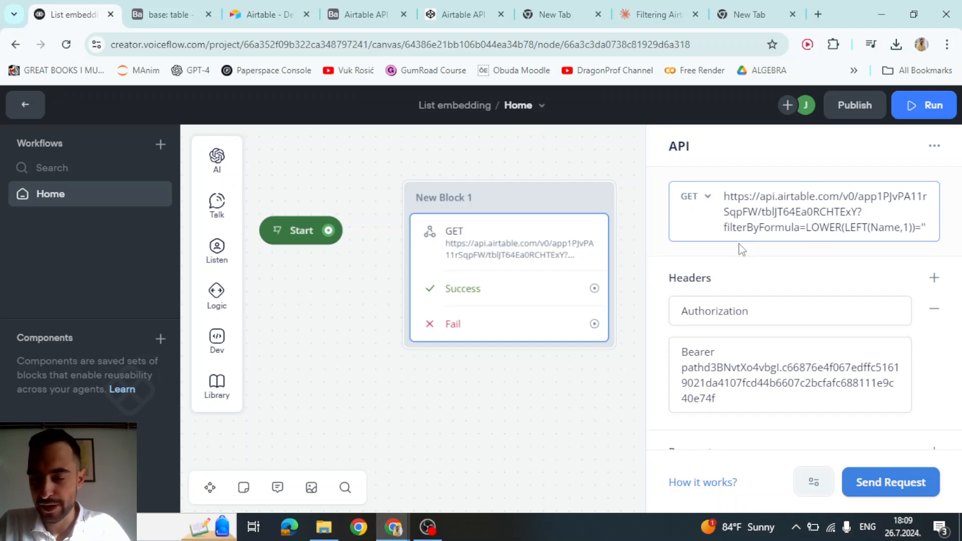
text({m)
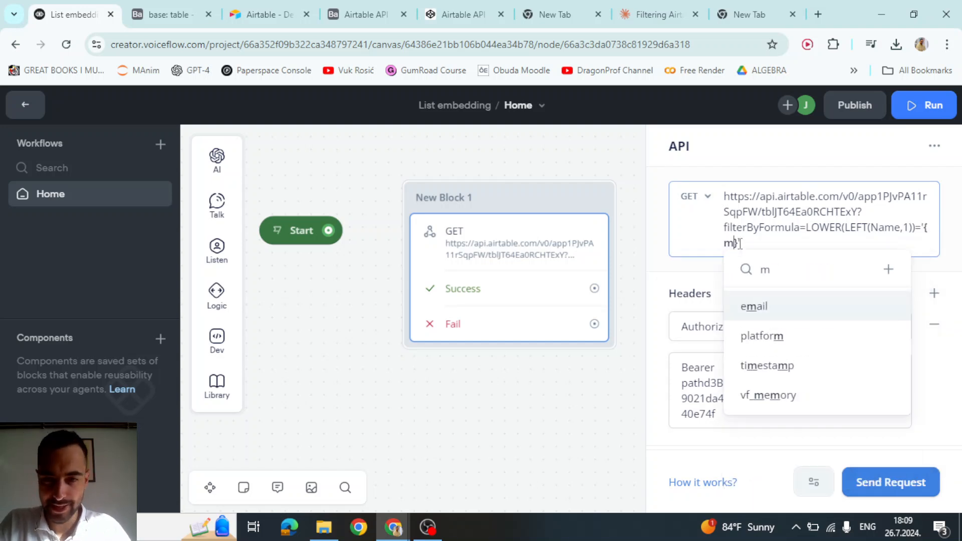
click(888, 269)
- Name the new variable first_letter and create it in the API URL
double_click(397, 192)
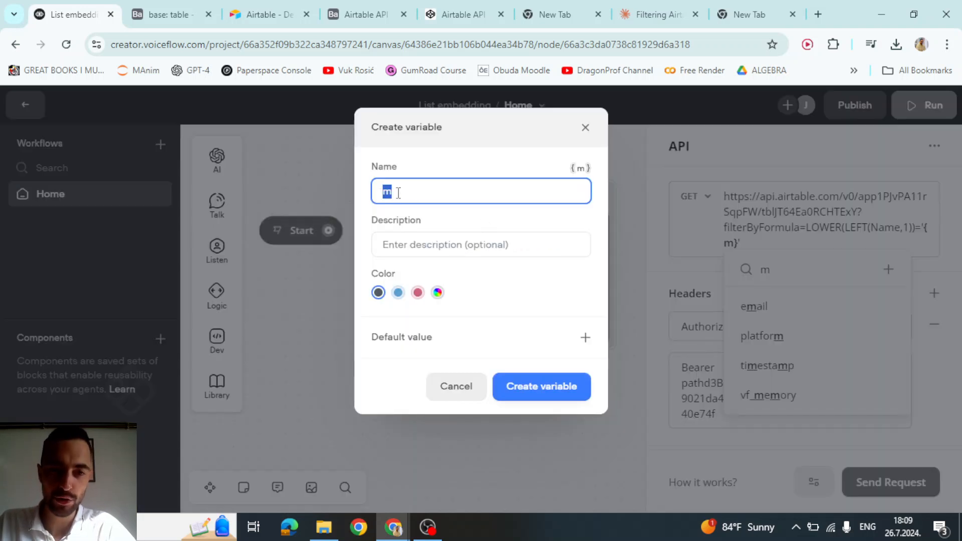
text(letter)
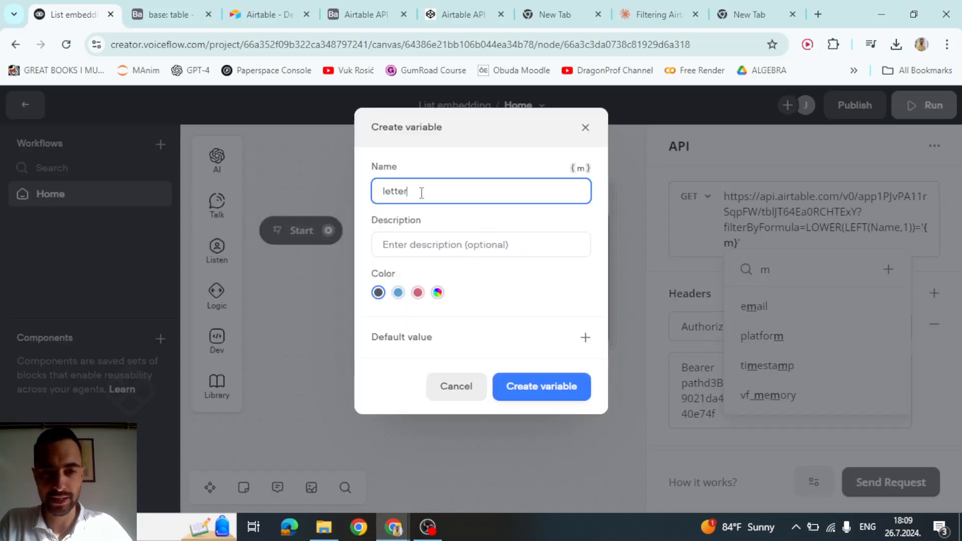
key(ctrl+a)
text(firs)
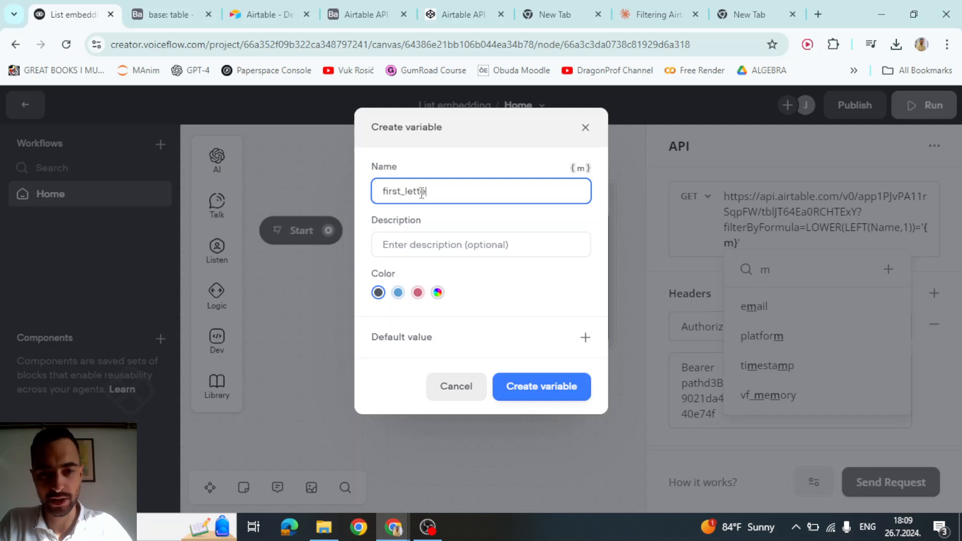
click(551, 384)
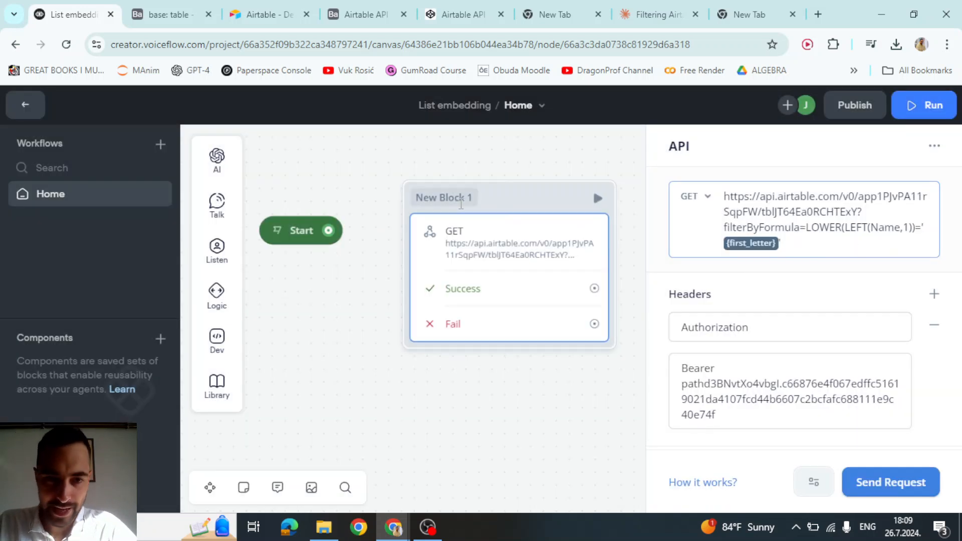
- Add a Logic > Set step to New Block 1 and connect Start to the block
mouse_move(216, 257)
mouse_move(216, 301)
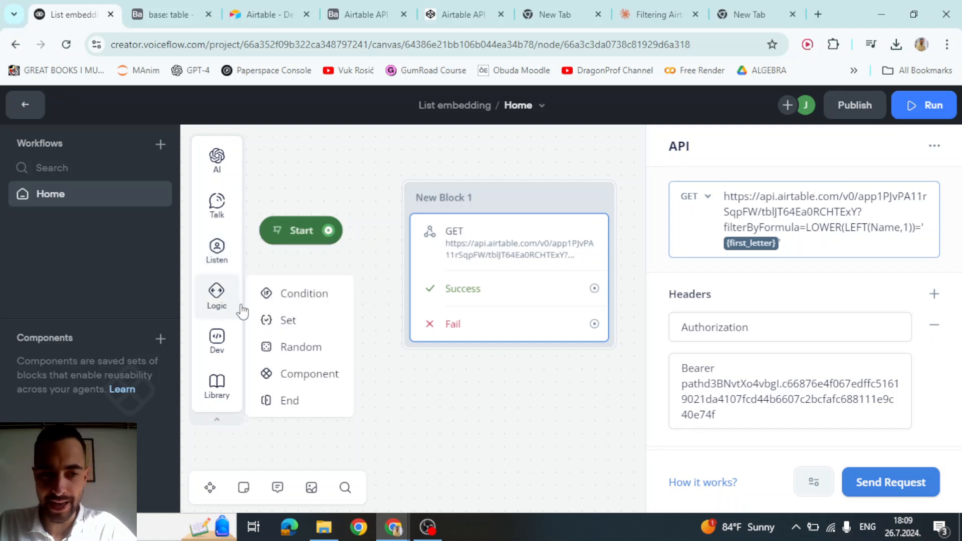
mouse_move(287, 322)
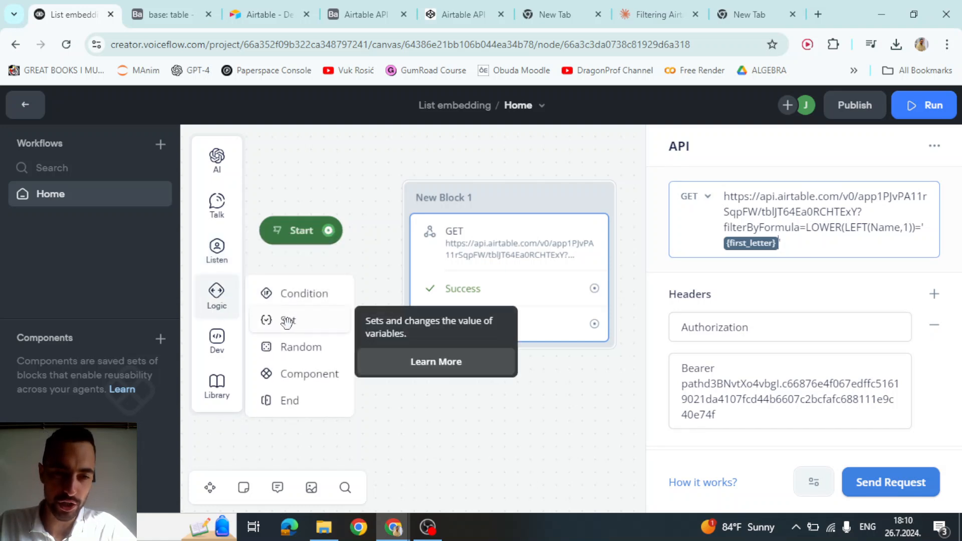
drag(287, 322, 501, 233)
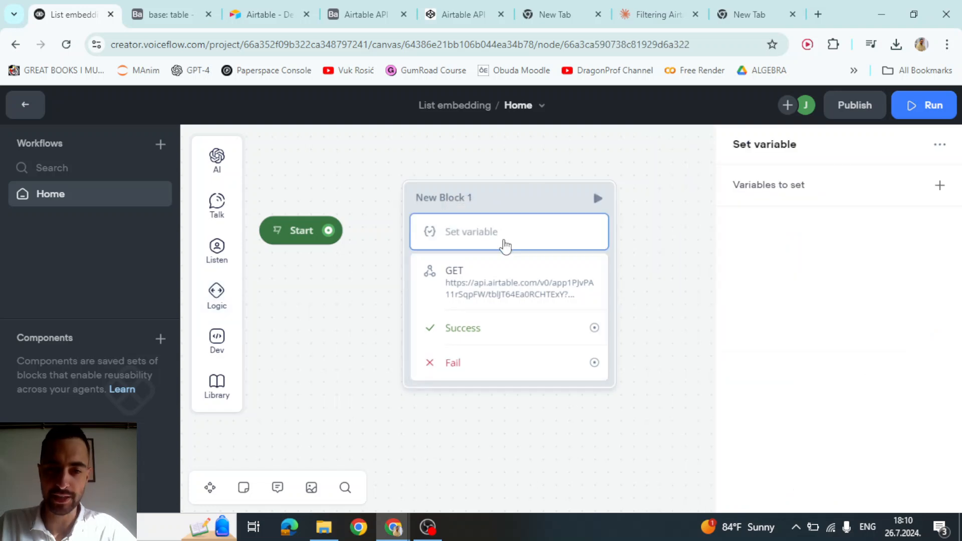
drag(330, 231, 425, 197)
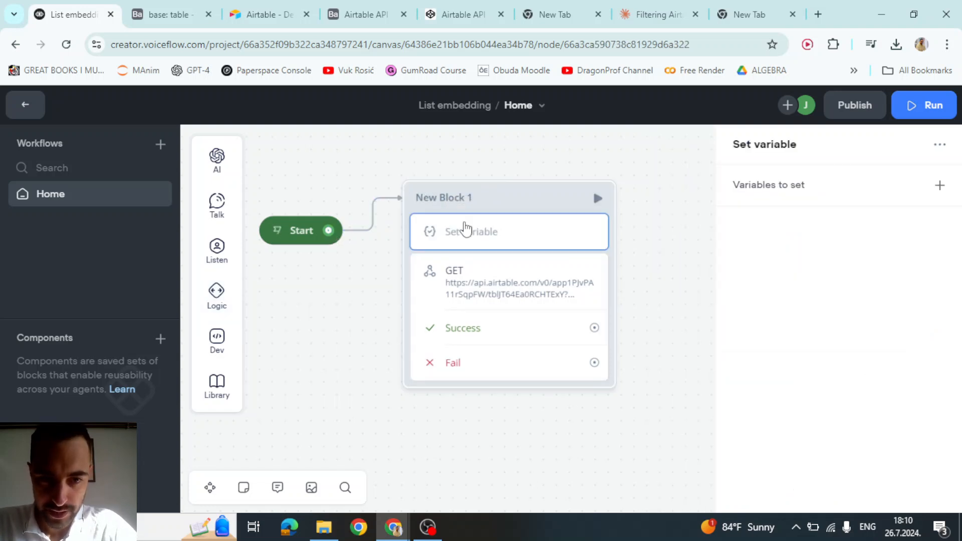
- Make the Set step assign "v" to first_letter, then test-run New Block 1
click(799, 188)
click(794, 212)
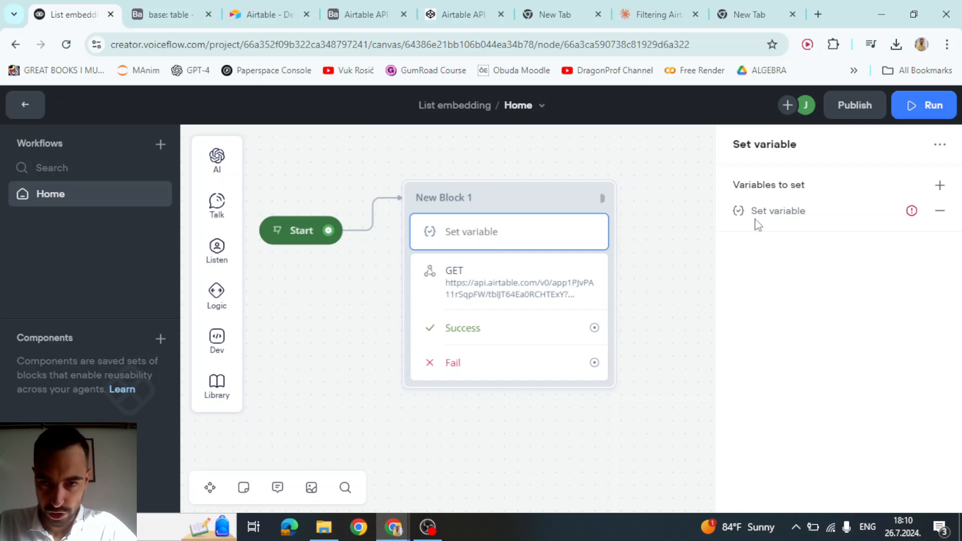
click(865, 216)
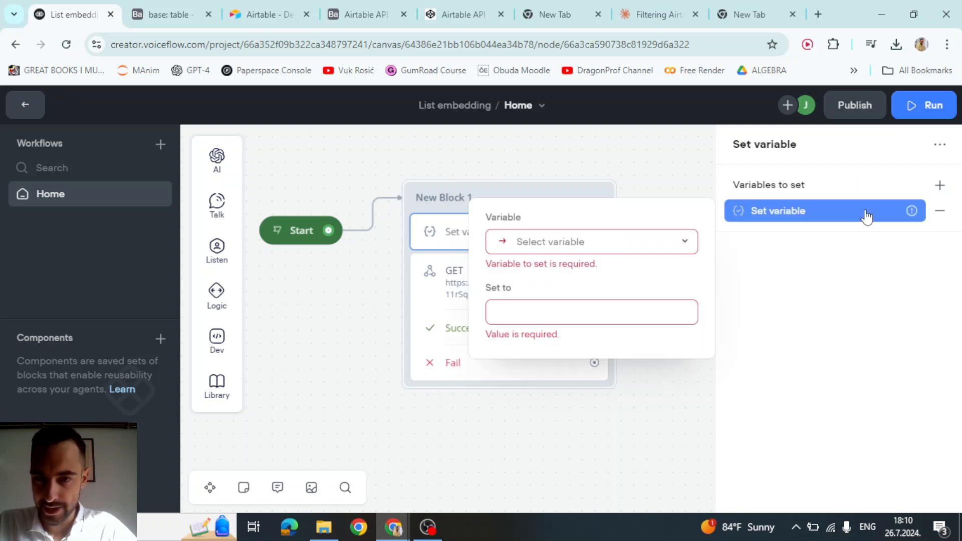
click(615, 253)
text(fi)
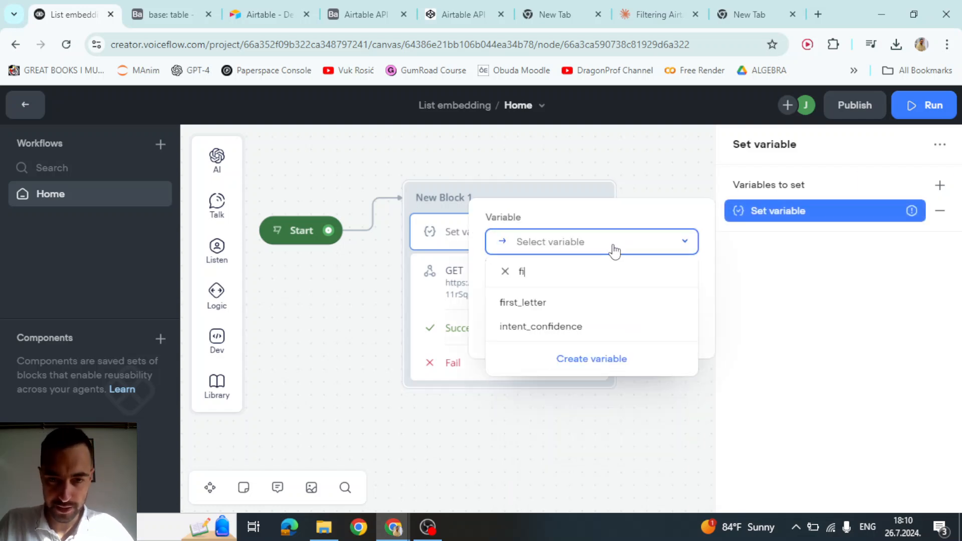
click(516, 303)
text(1)
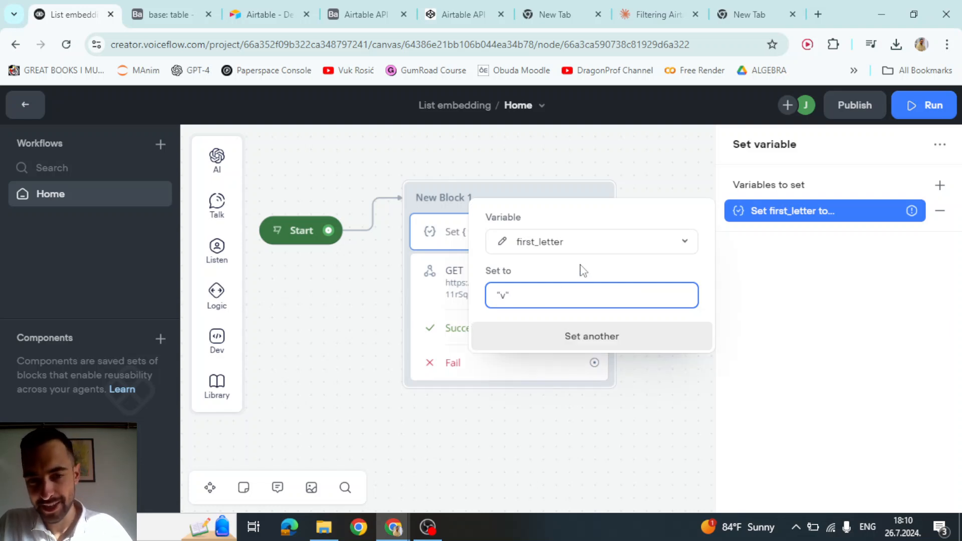
click(571, 275)
click(604, 149)
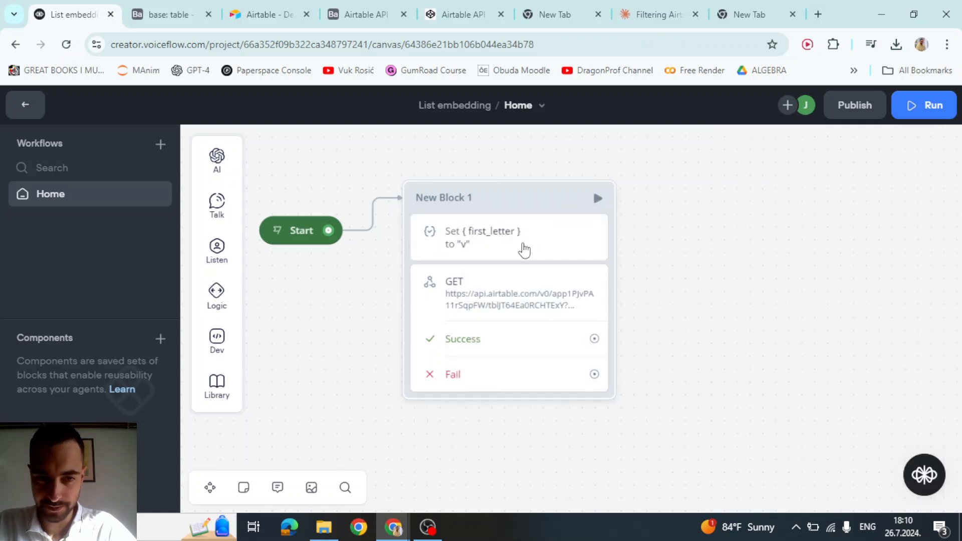
click(596, 199)
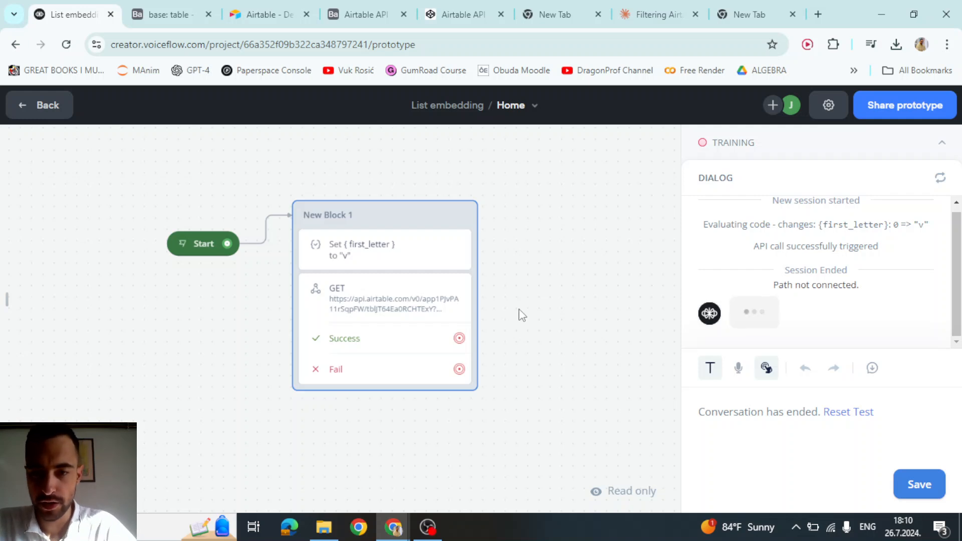
- Exit the prototype and test the GET step with first_letter 'a', checking the returned Name and EMAIL
key(Escape)
click(391, 288)
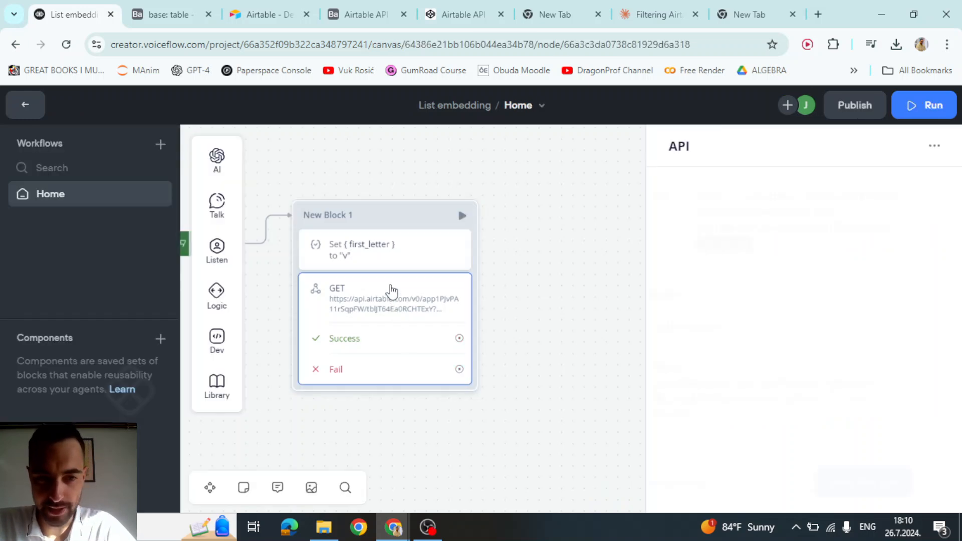
click(933, 481)
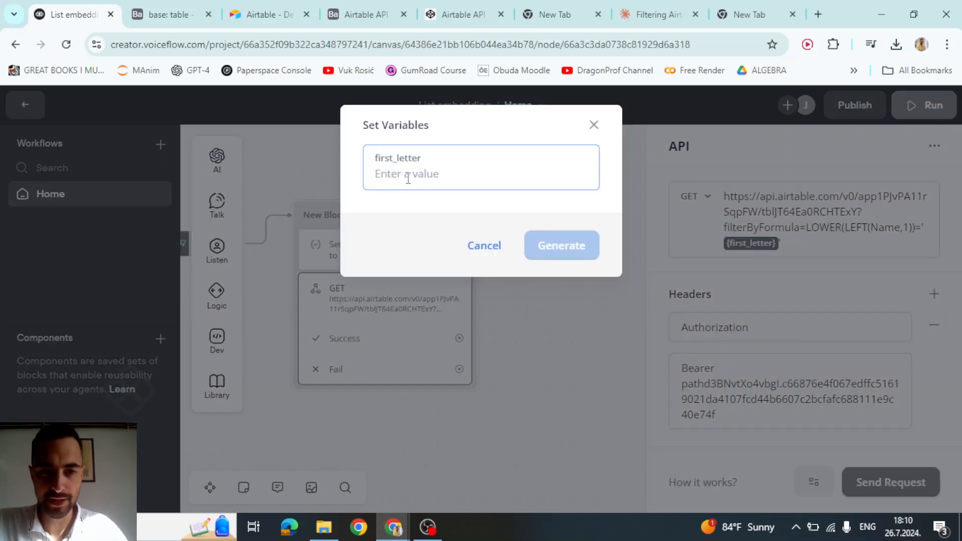
text(a)
click(575, 246)
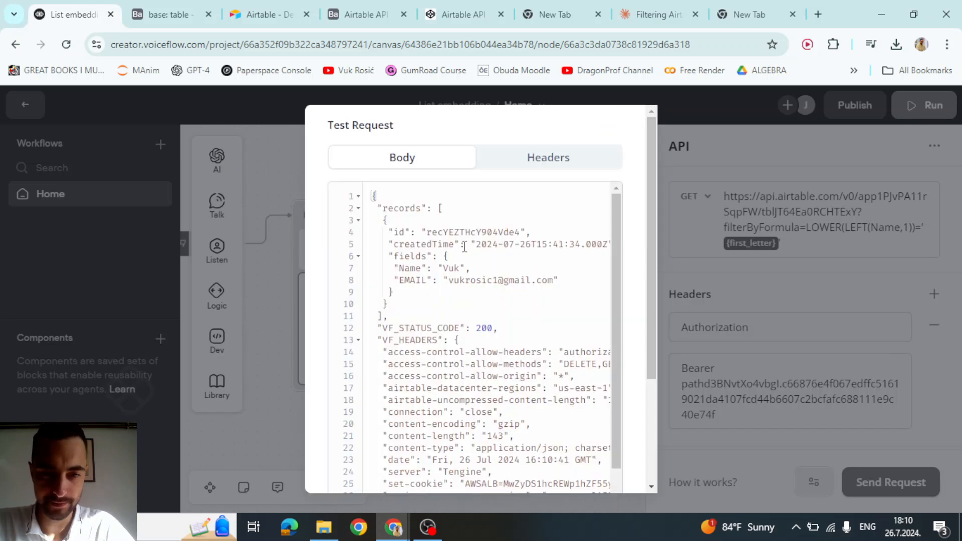
double_click(443, 266)
click(430, 278)
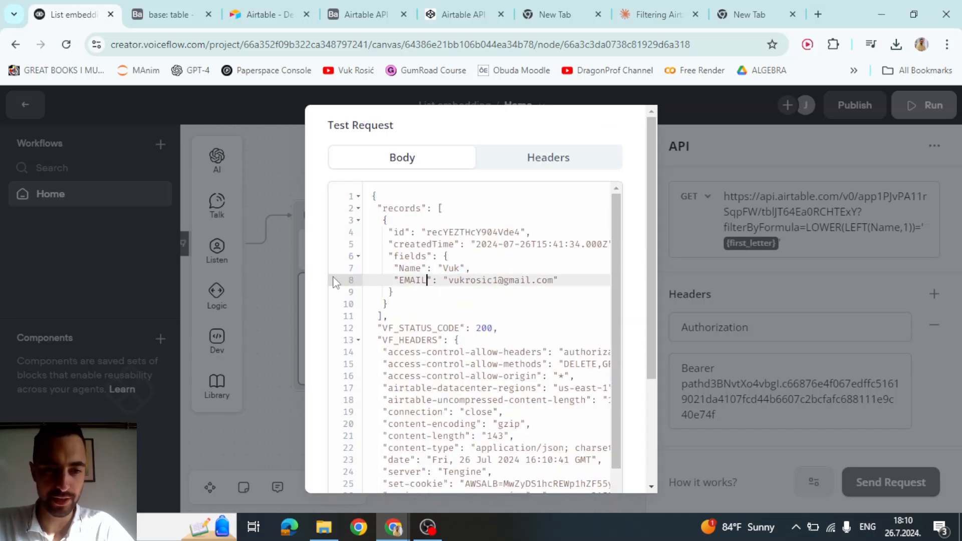
click(288, 258)
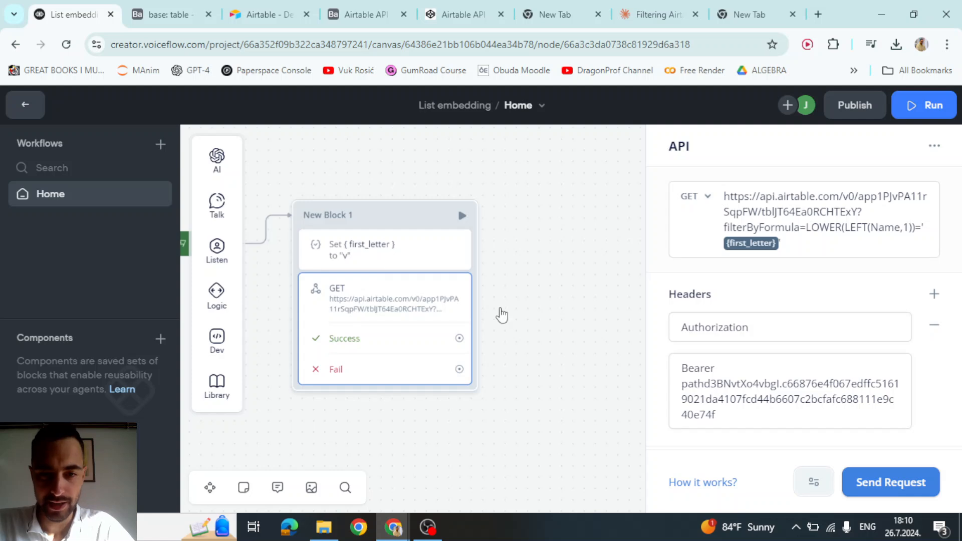
- Resend the GET test with first_letter 'v' and inspect the returned email value
click(918, 476)
click(561, 245)
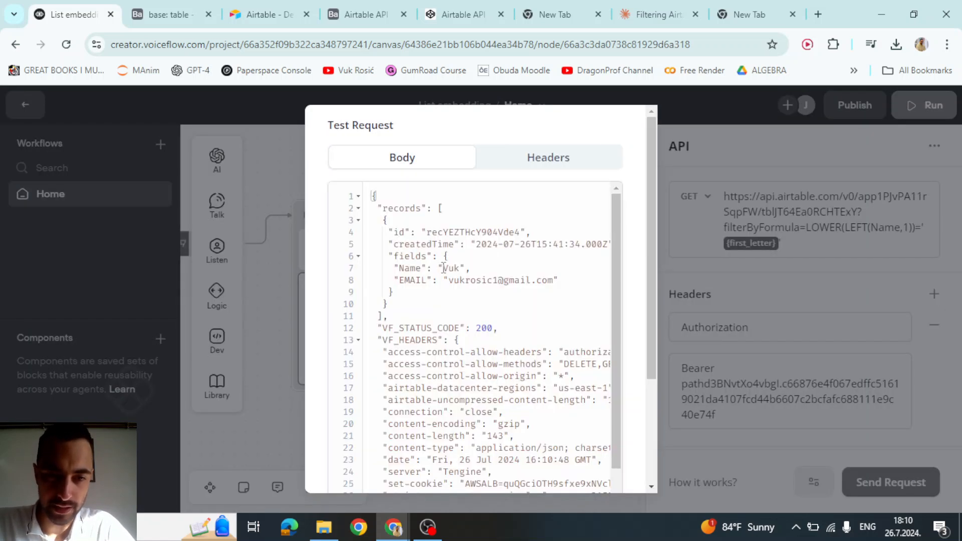
drag(395, 280, 562, 281)
double_click(476, 281)
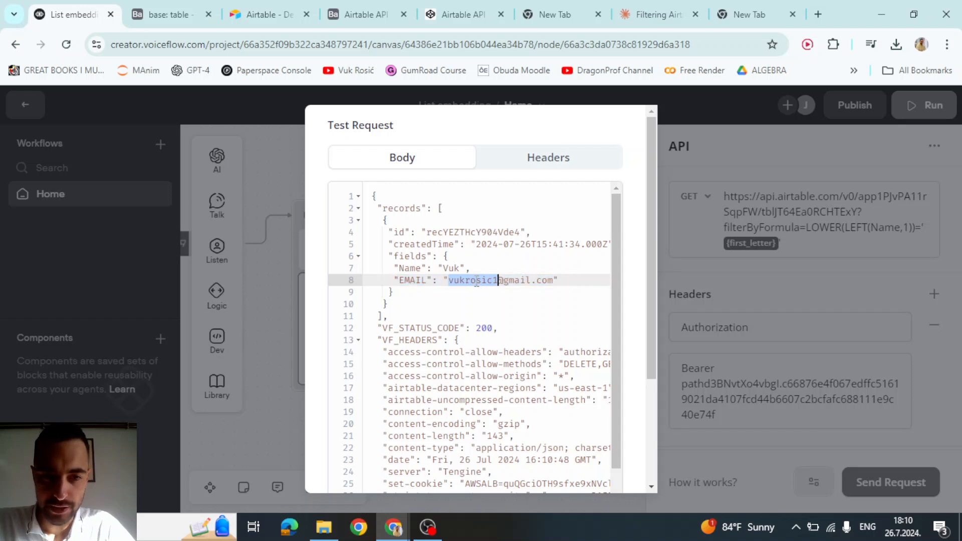
click(499, 283)
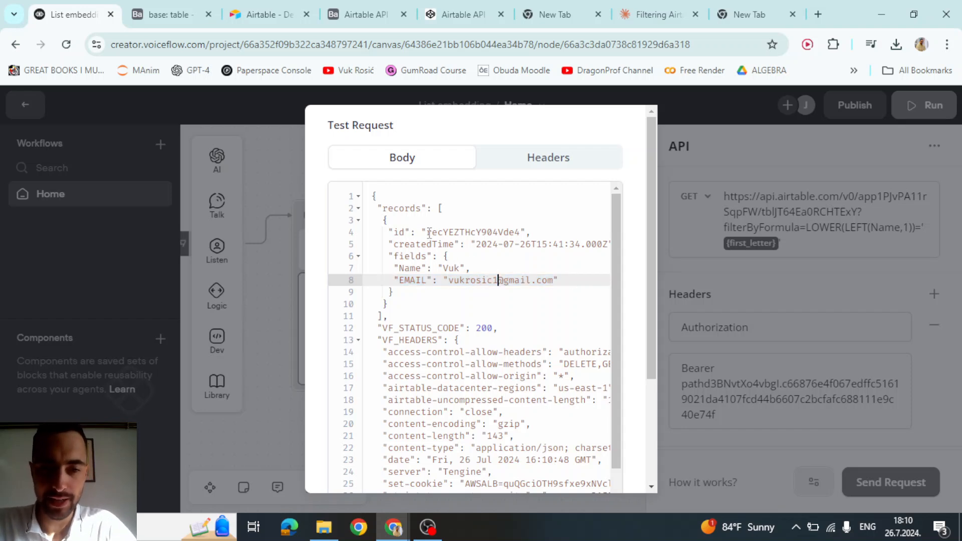
drag(421, 208, 429, 221)
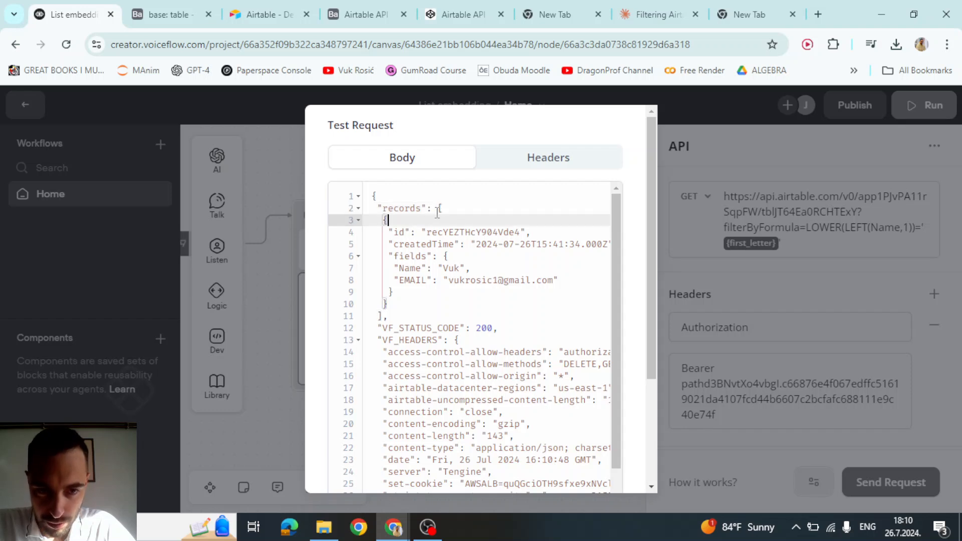
click(394, 208)
drag(394, 208, 393, 300)
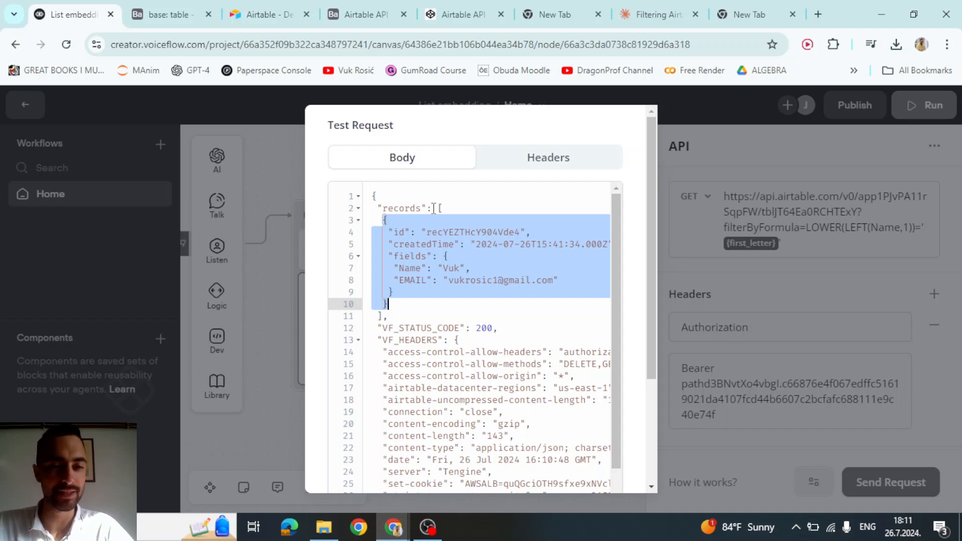
click(416, 208)
- Trace the records > fields > EMAIL path in the JSON response, then close the results
triple_click(406, 208)
click(441, 209)
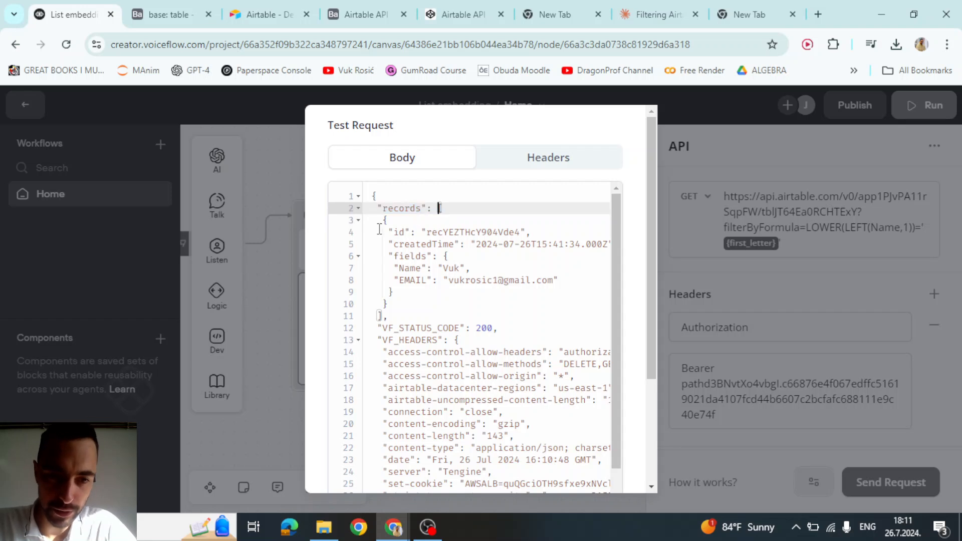
drag(377, 232, 404, 225)
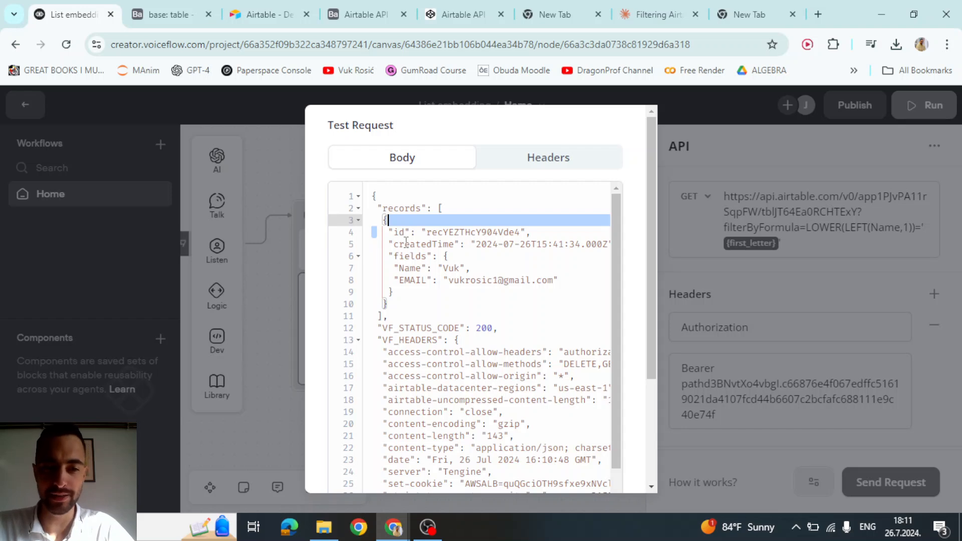
double_click(403, 208)
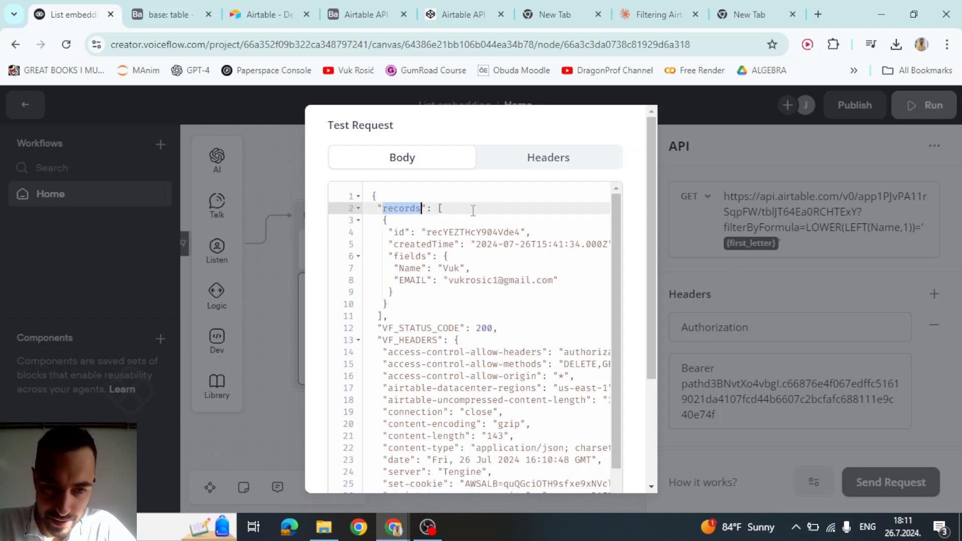
double_click(402, 256)
click(426, 257)
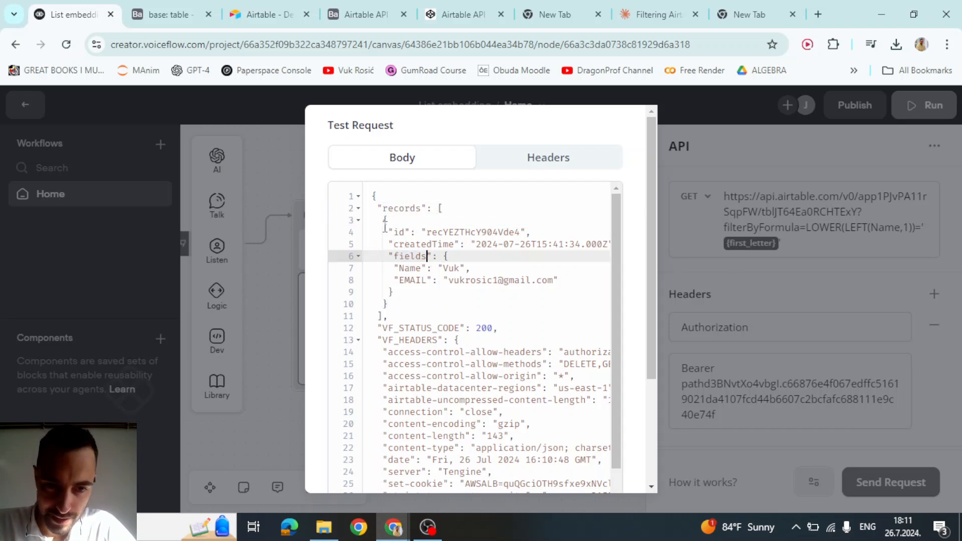
double_click(421, 256)
drag(444, 255, 417, 289)
double_click(418, 284)
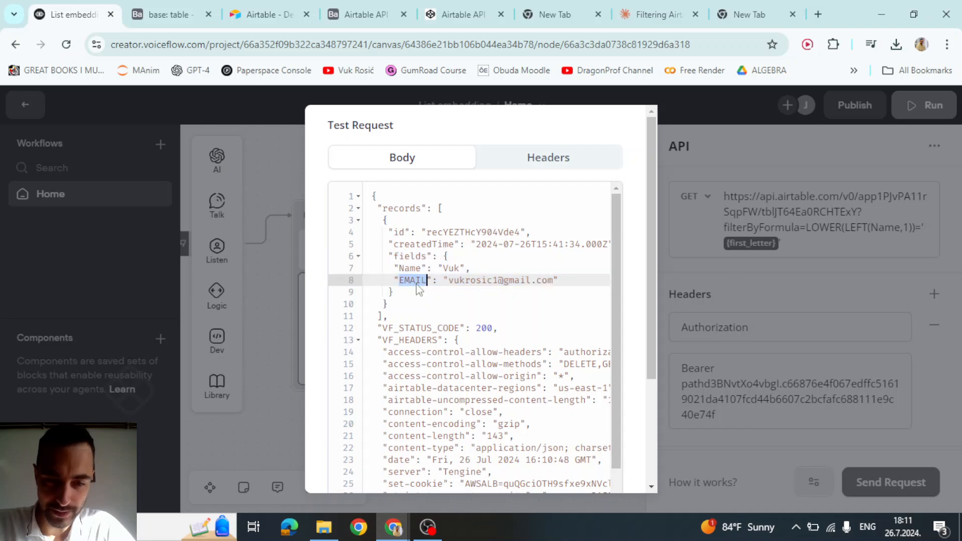
double_click(423, 208)
click(448, 210)
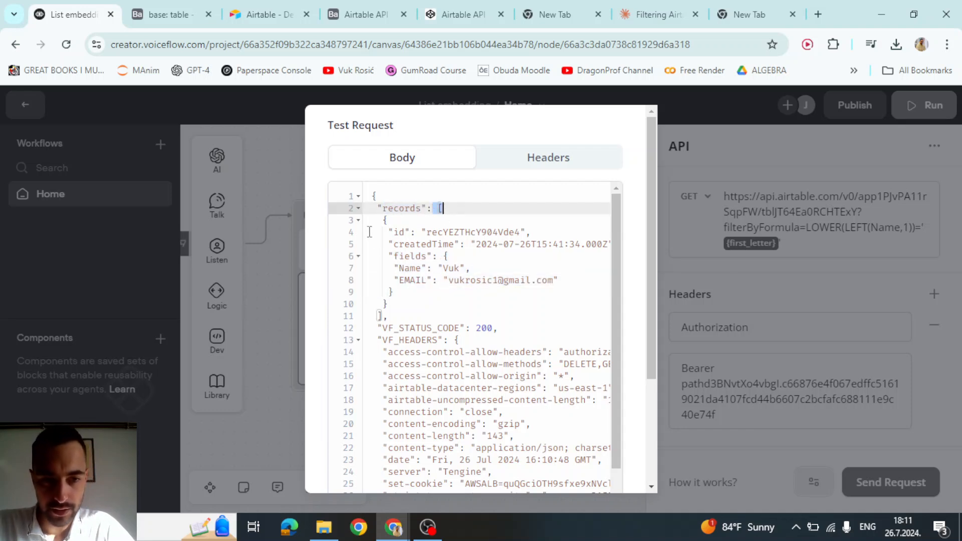
double_click(405, 256)
double_click(411, 280)
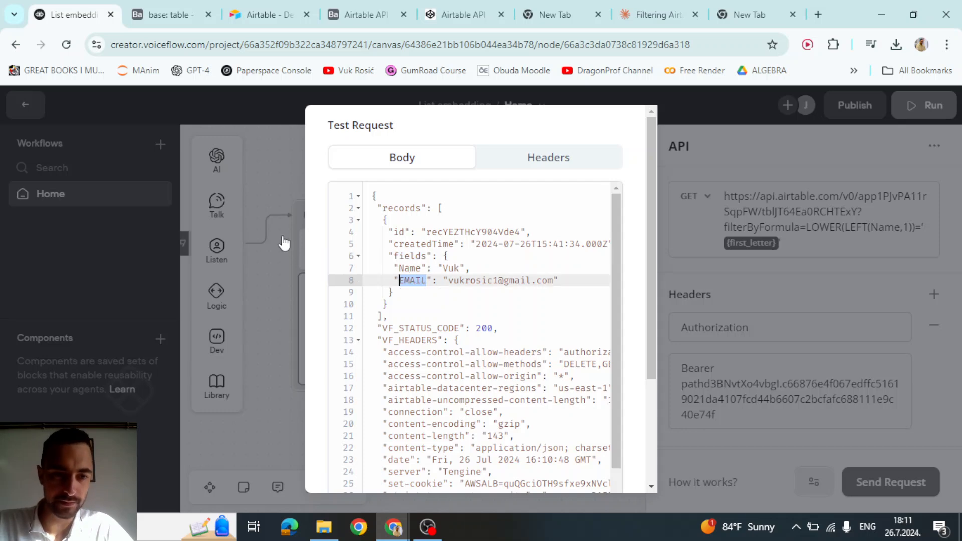
click(287, 163)
scroll(834, 337, down, 3)
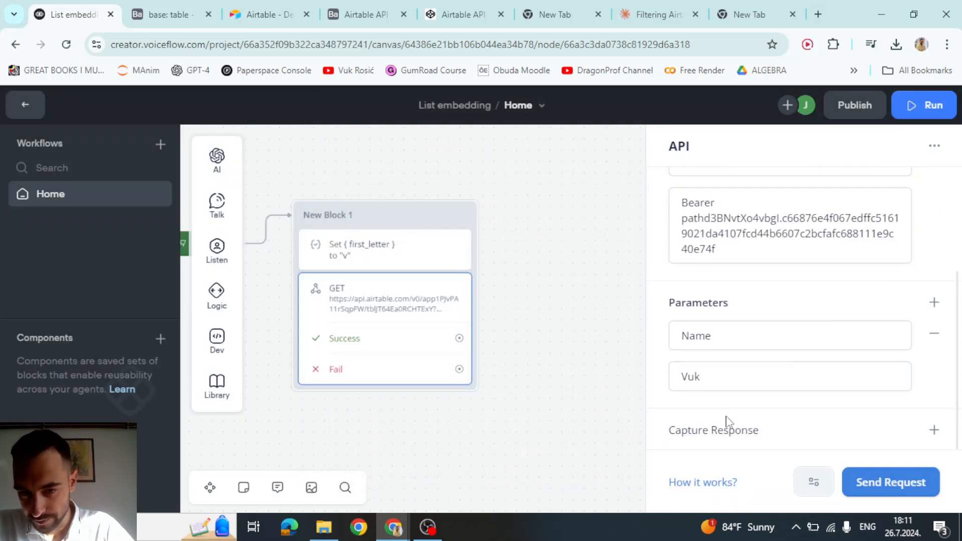
- Add a Capture Response entry with the path response.records[0].fields.email
click(934, 429)
click(724, 378)
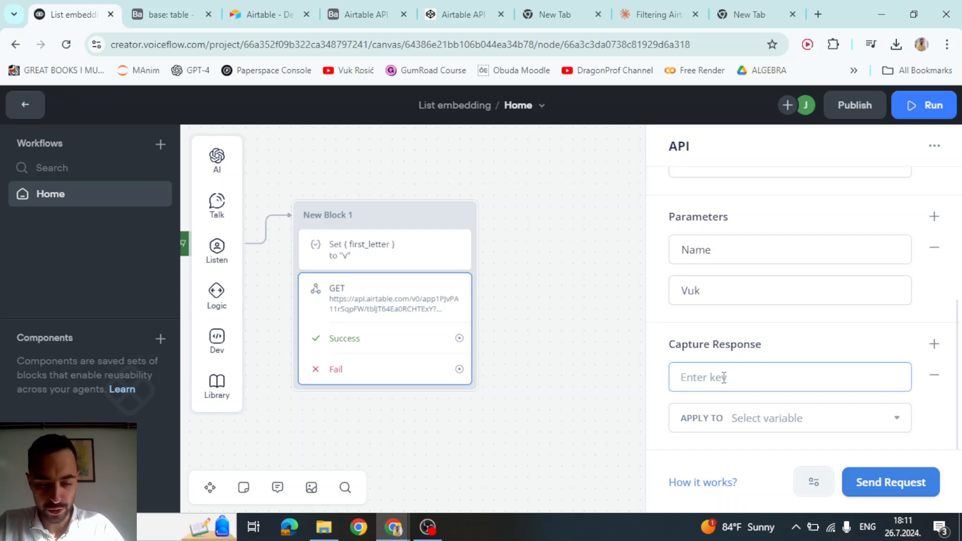
text(response.re)
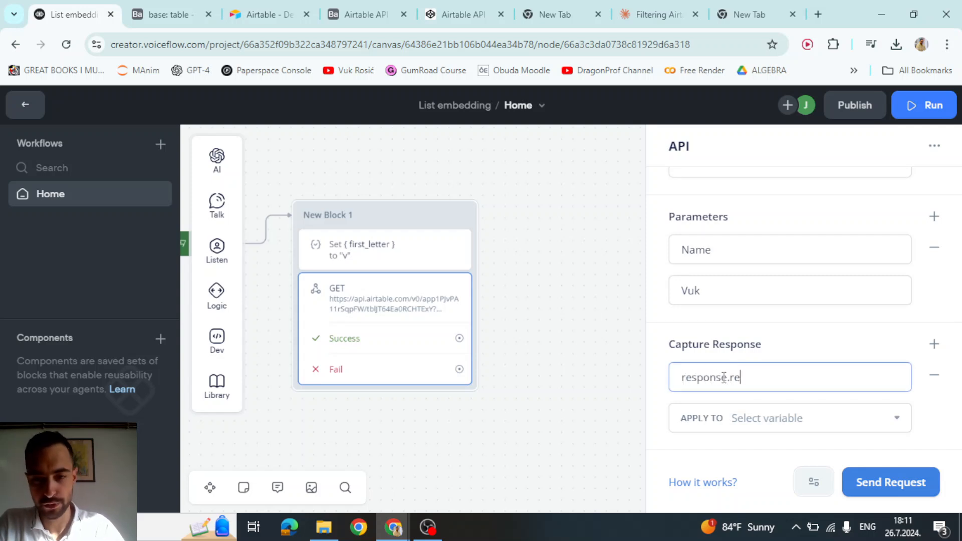
text(cords)
double_click(717, 378)
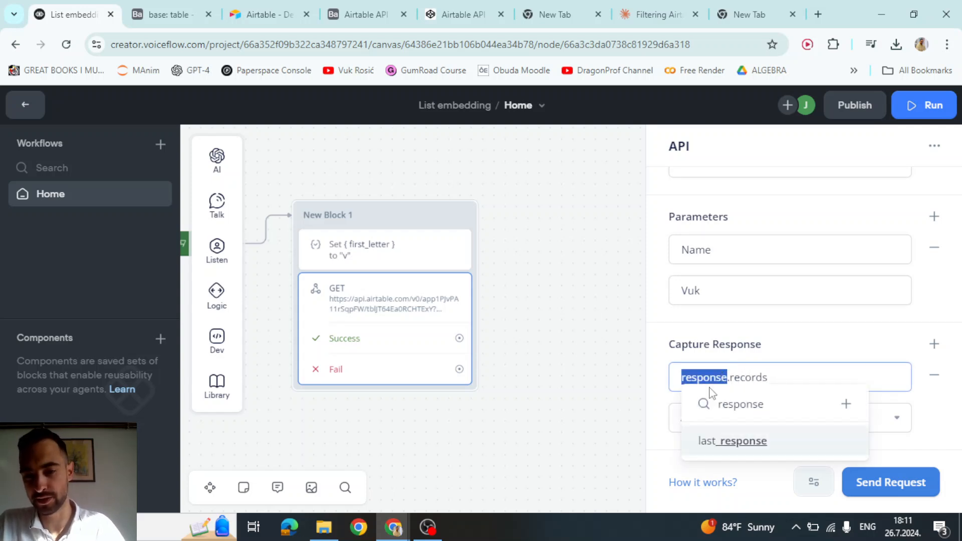
click(741, 379)
double_click(717, 378)
double_click(754, 379)
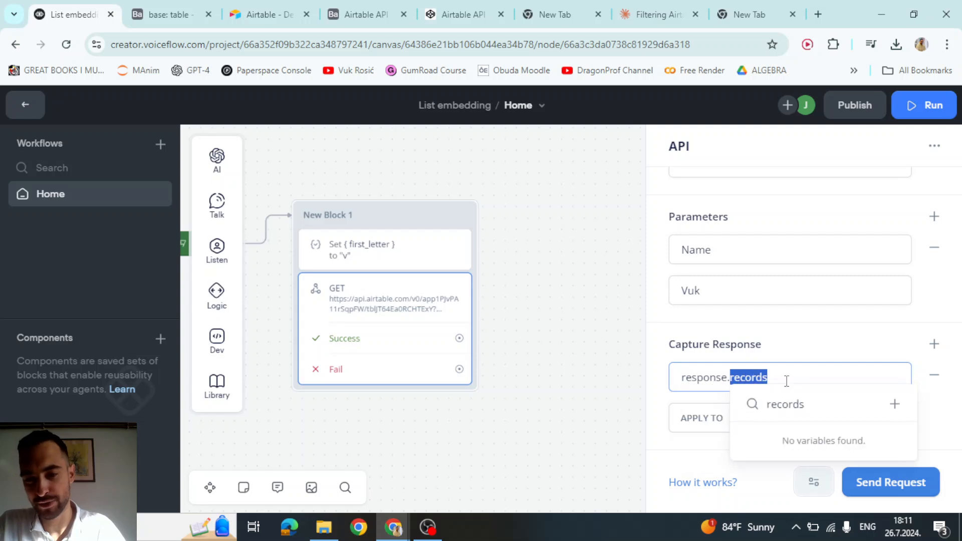
click(786, 379)
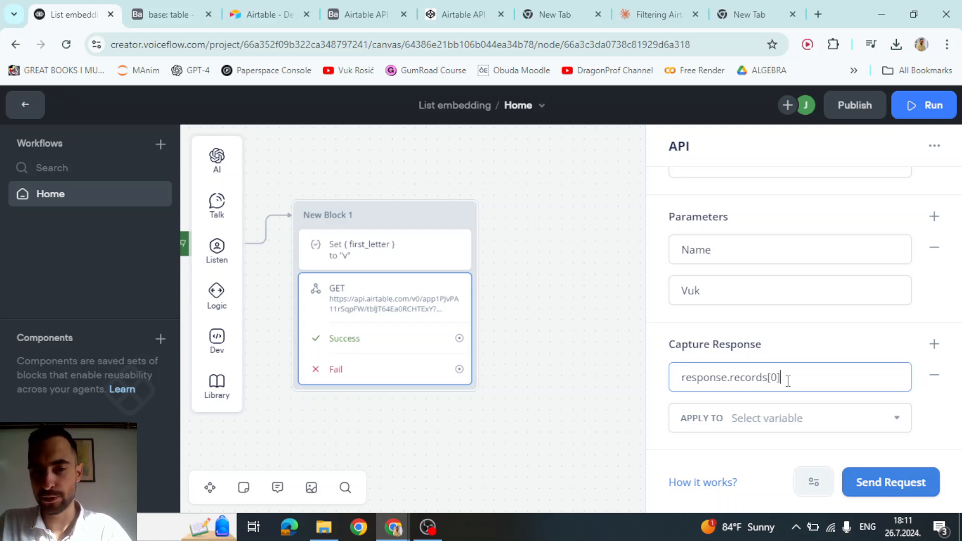
double_click(774, 376)
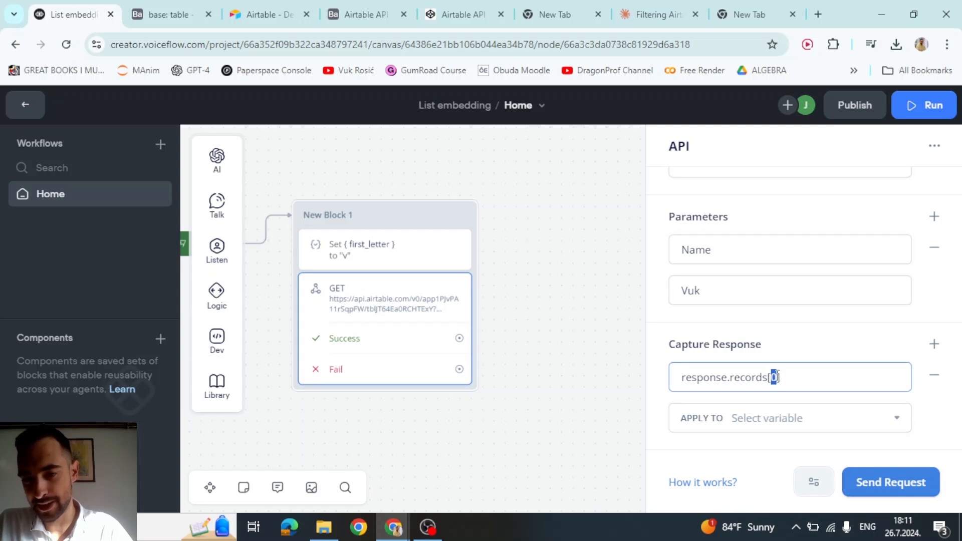
click(799, 376)
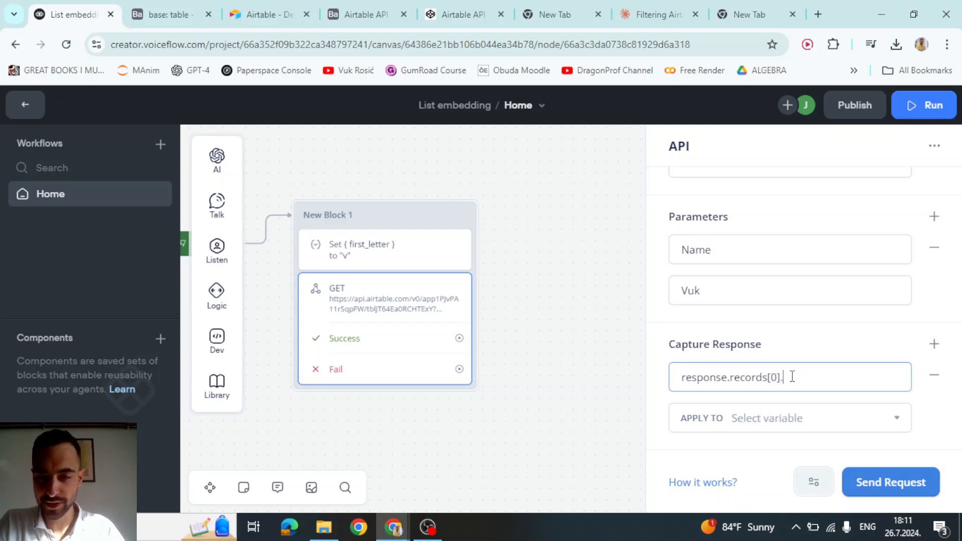
text(.fie)
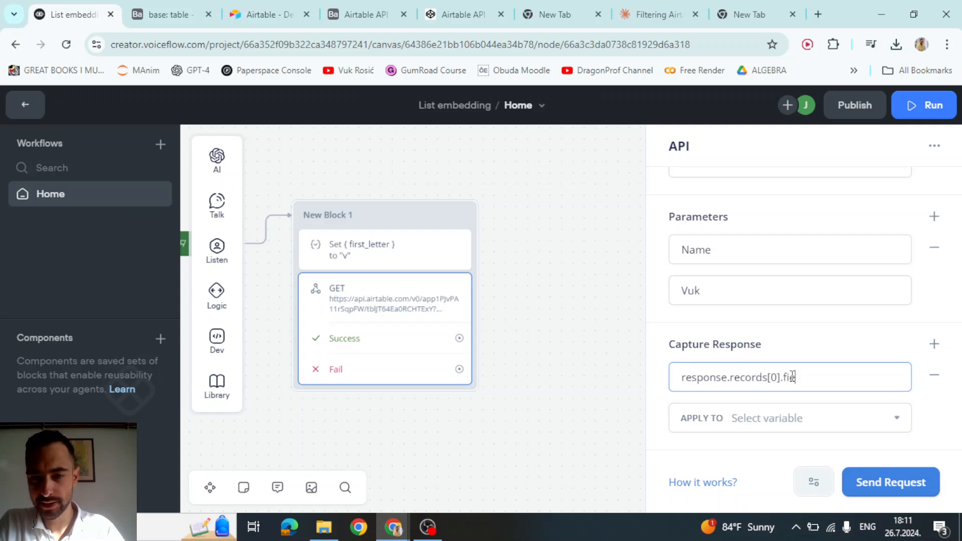
text(lds.e)
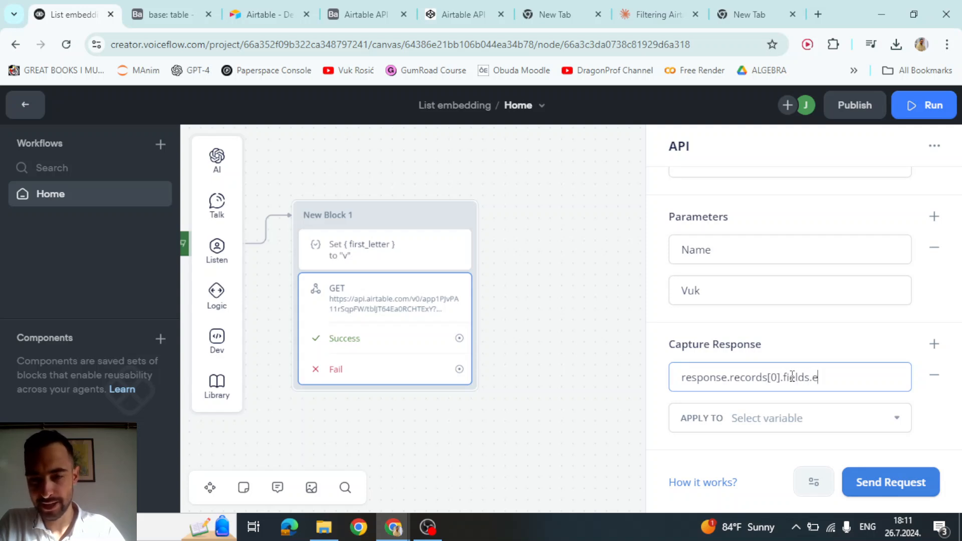
text(mail)
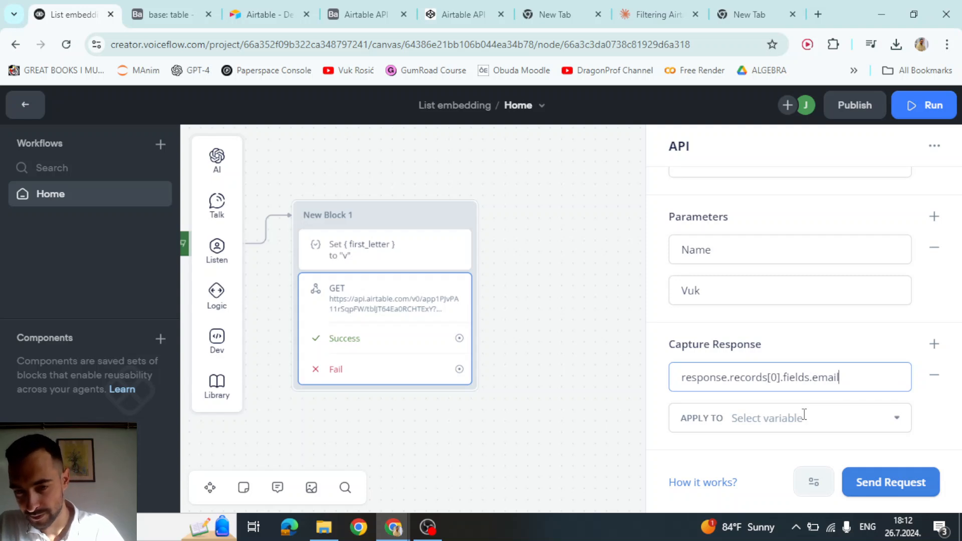
- Apply the captured value to the {email} variable
click(804, 416)
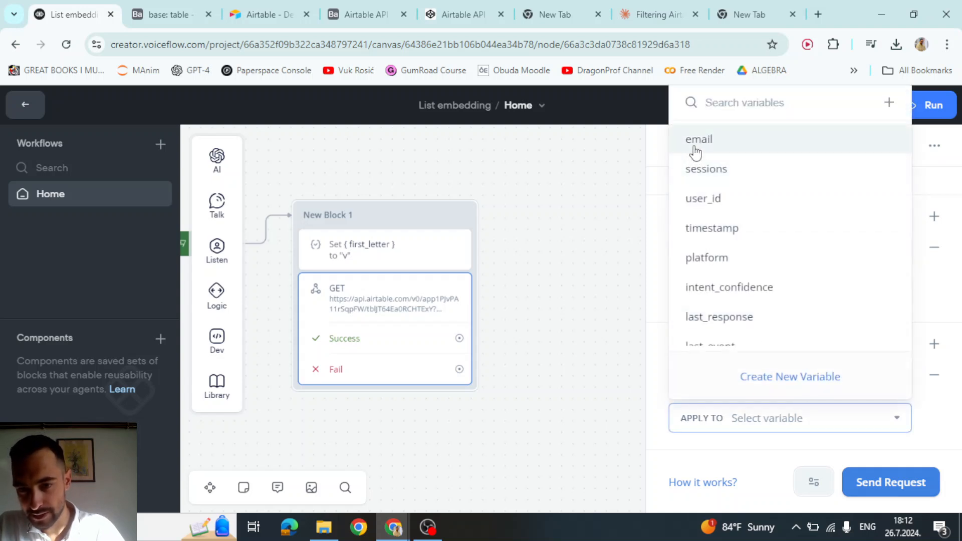
click(698, 140)
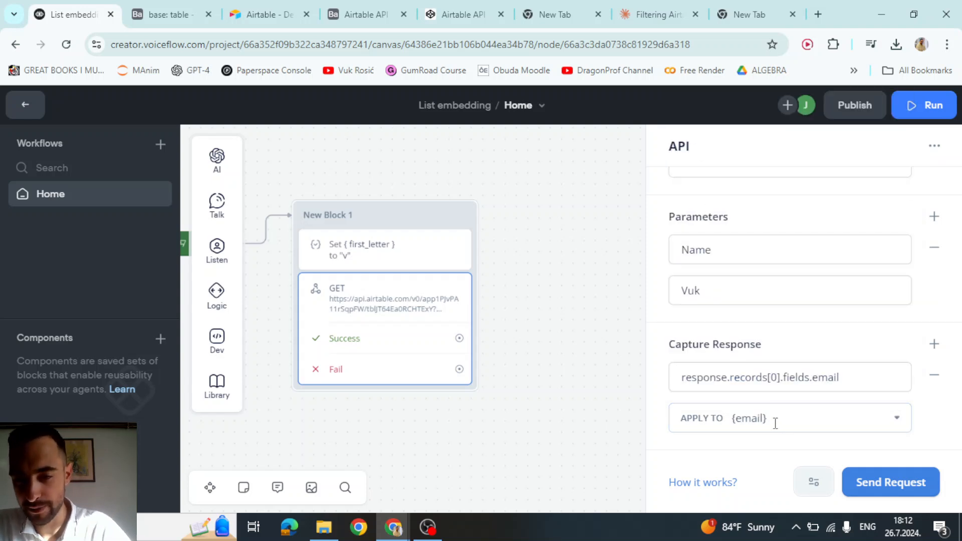
click(776, 422)
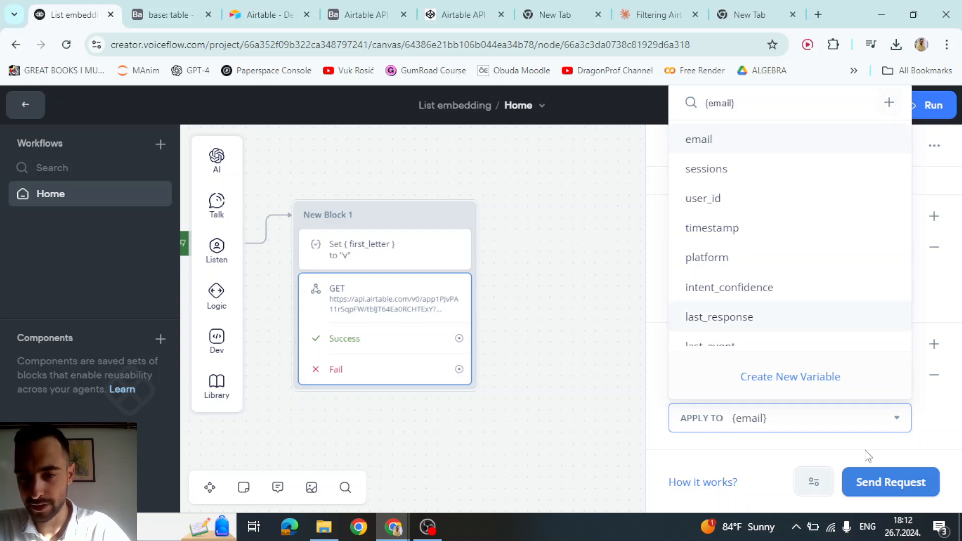
click(929, 427)
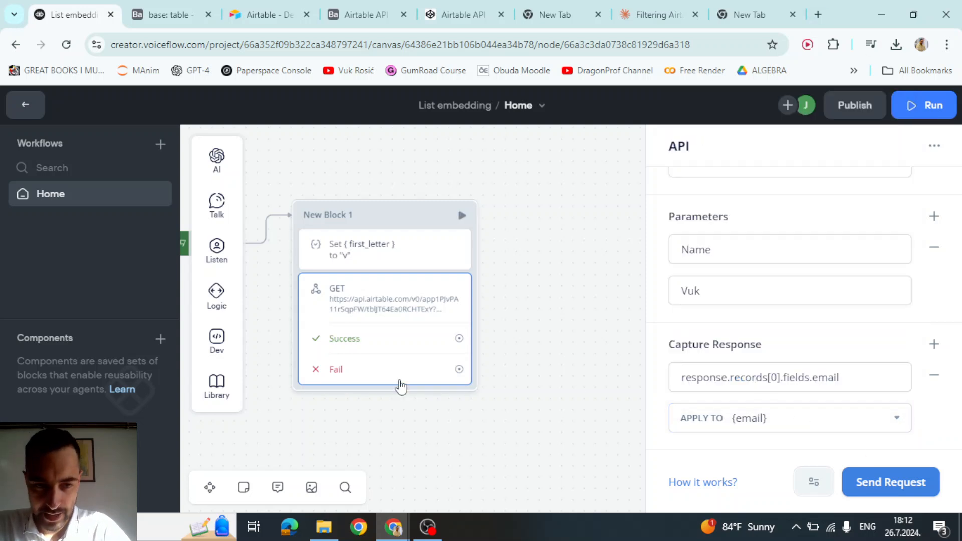
- Add a Talk > Text step to New Block 1 whose reply is the {email} variable
mouse_move(218, 246)
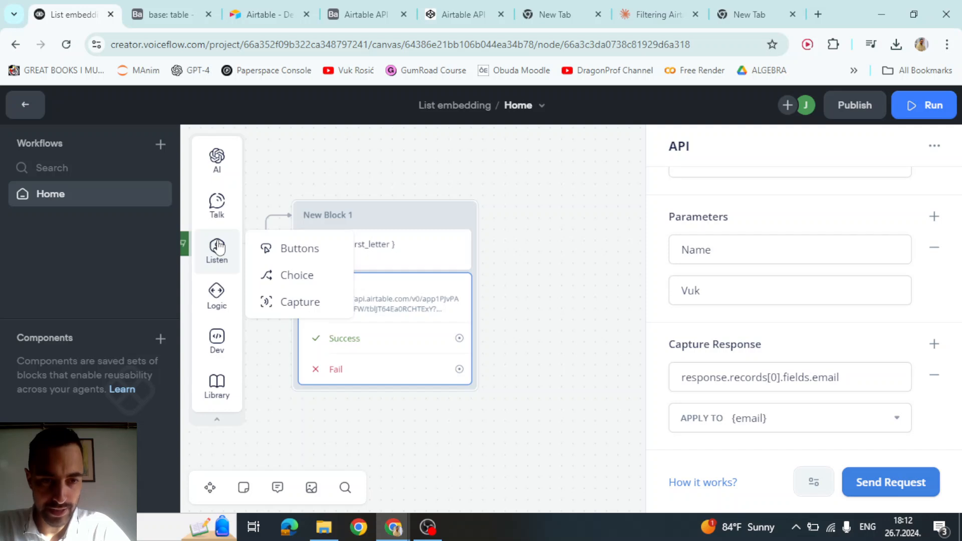
mouse_move(218, 301)
mouse_move(217, 208)
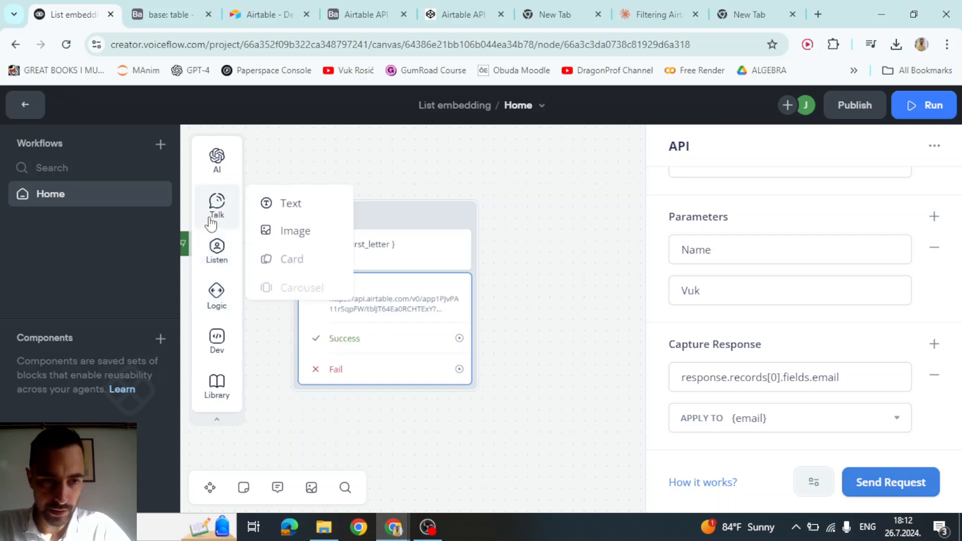
drag(288, 203, 373, 380)
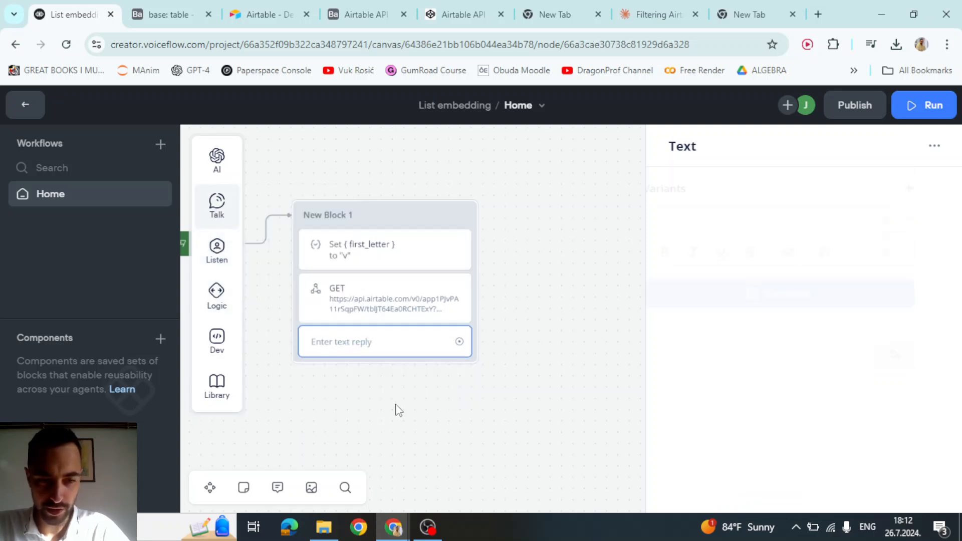
click(757, 221)
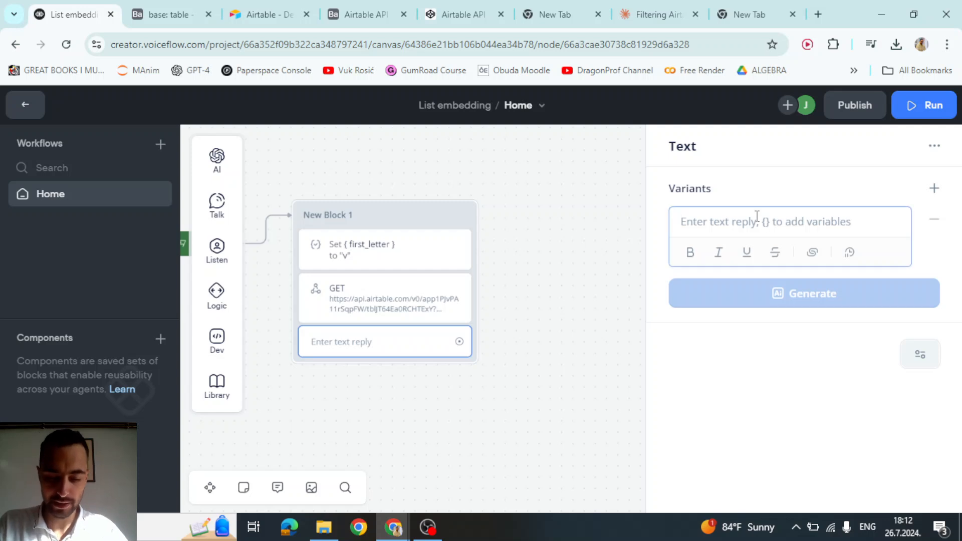
text({email)
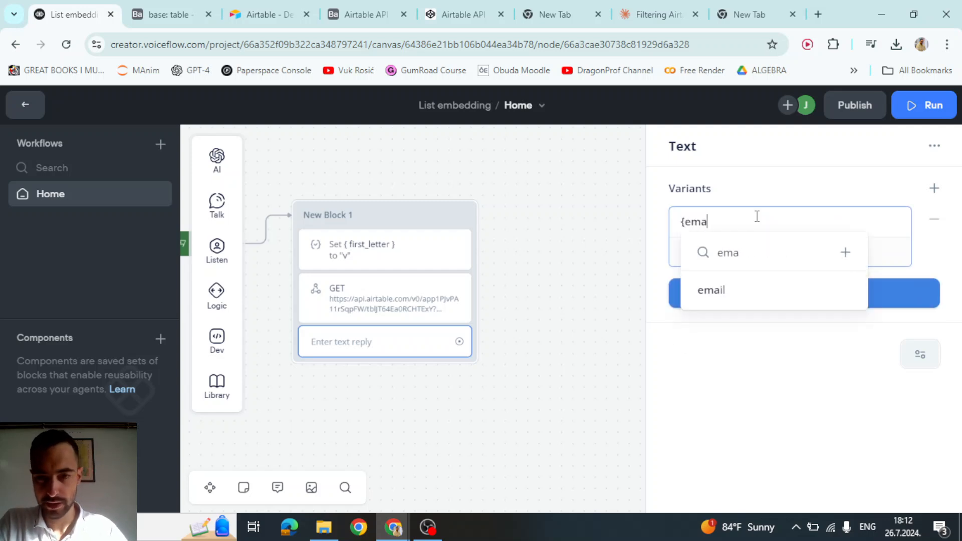
click(736, 294)
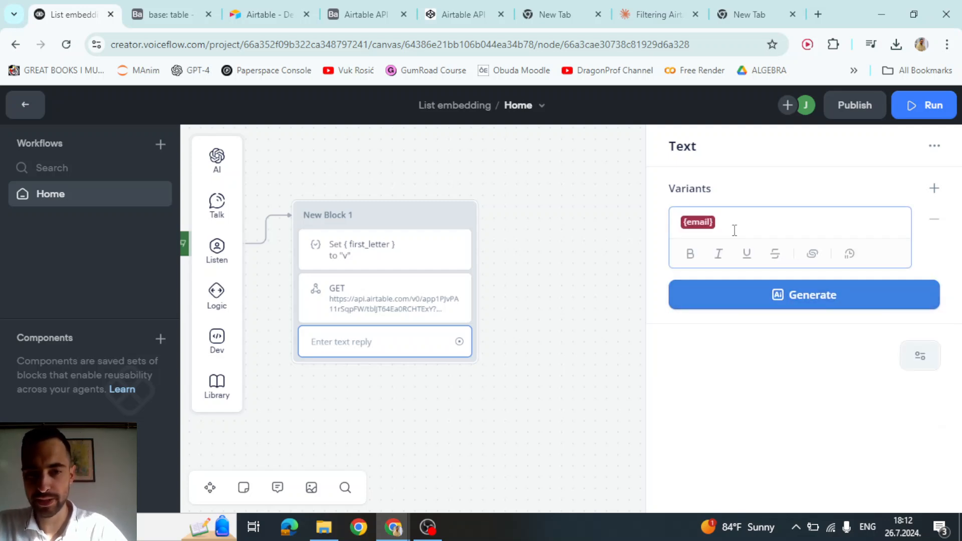
click(555, 233)
click(357, 248)
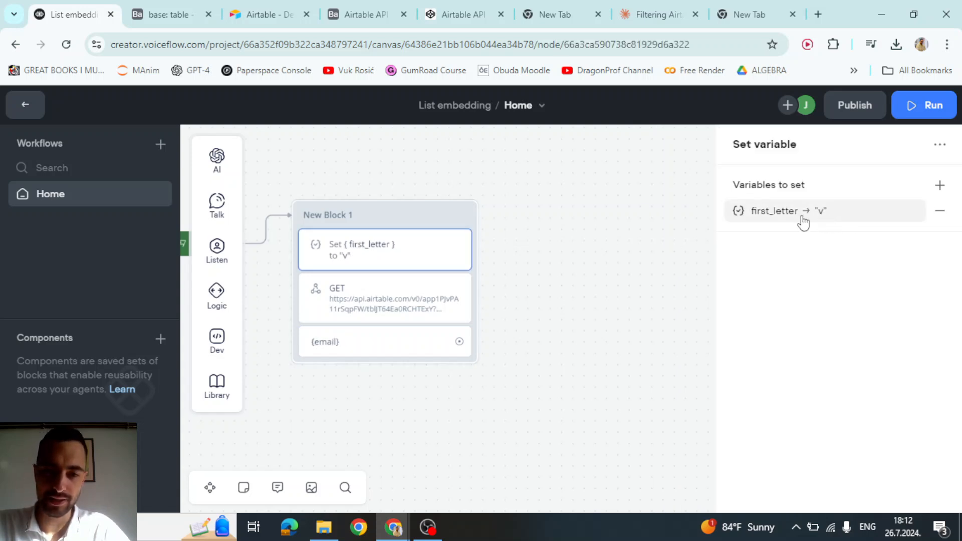
- Pan to the Start node and launch a test conversation from Start
drag(531, 273, 620, 281)
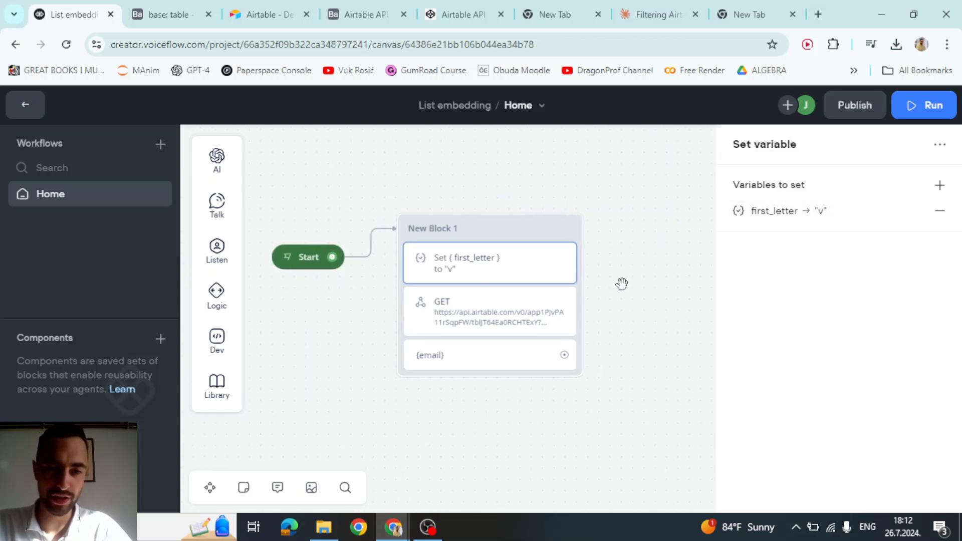
click(287, 258)
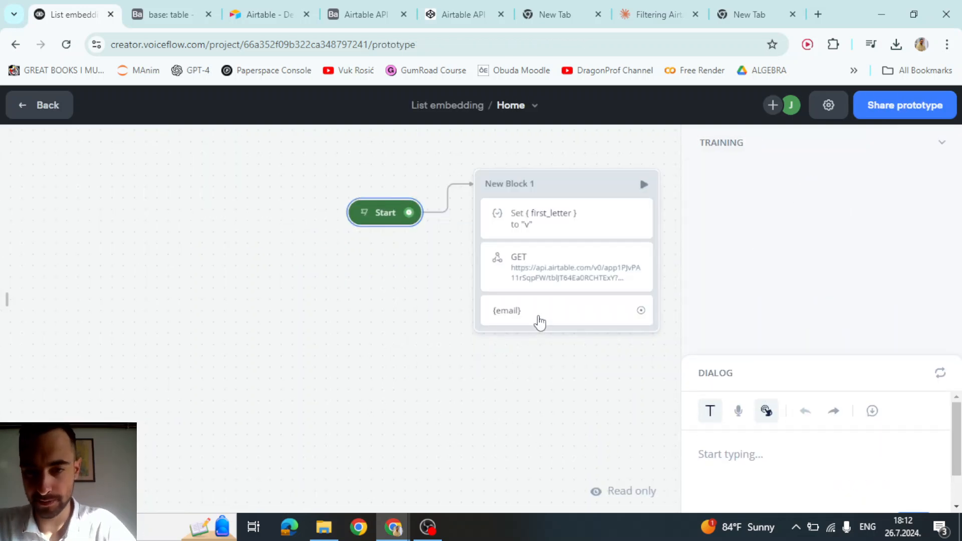
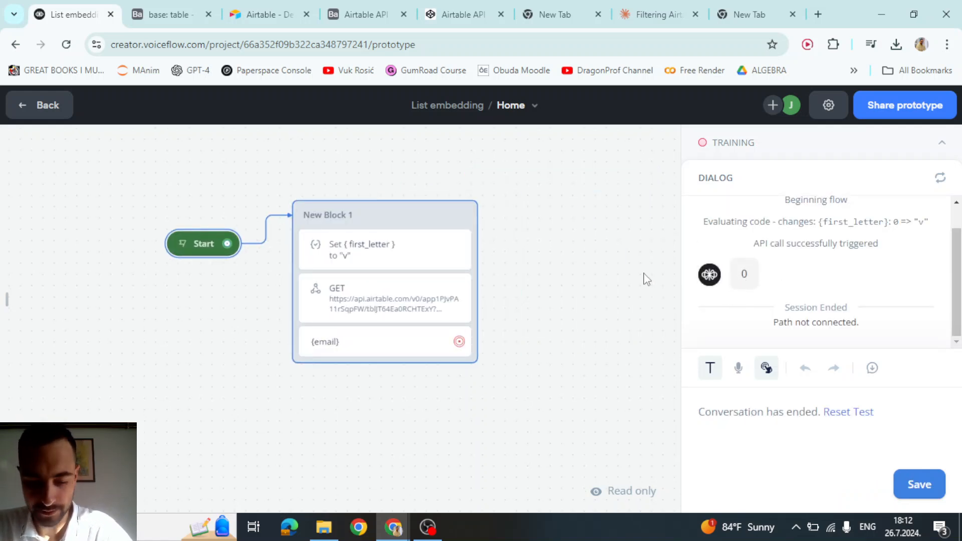
- Check the {email} variable's current value against the Airtable table's column names
click(8, 298)
click(46, 217)
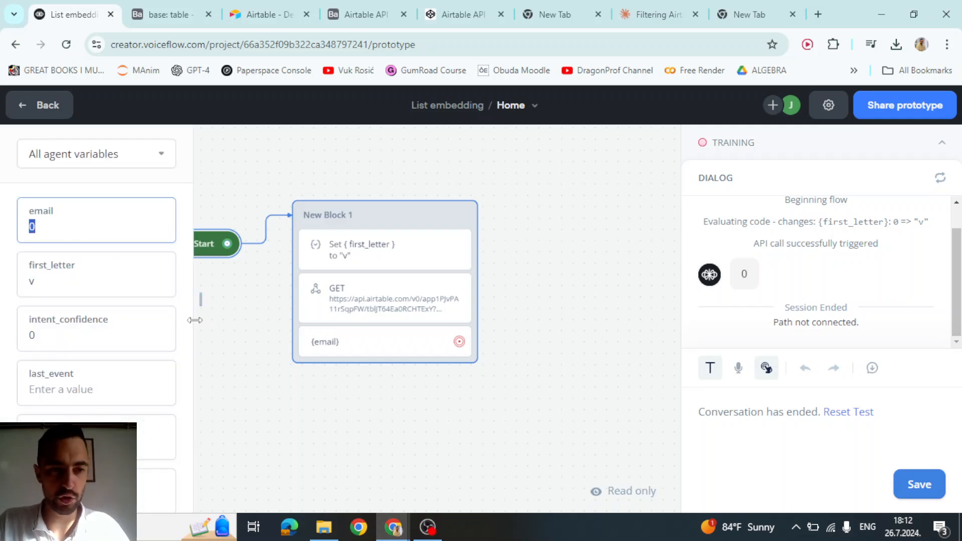
key(ctrl+Tab)
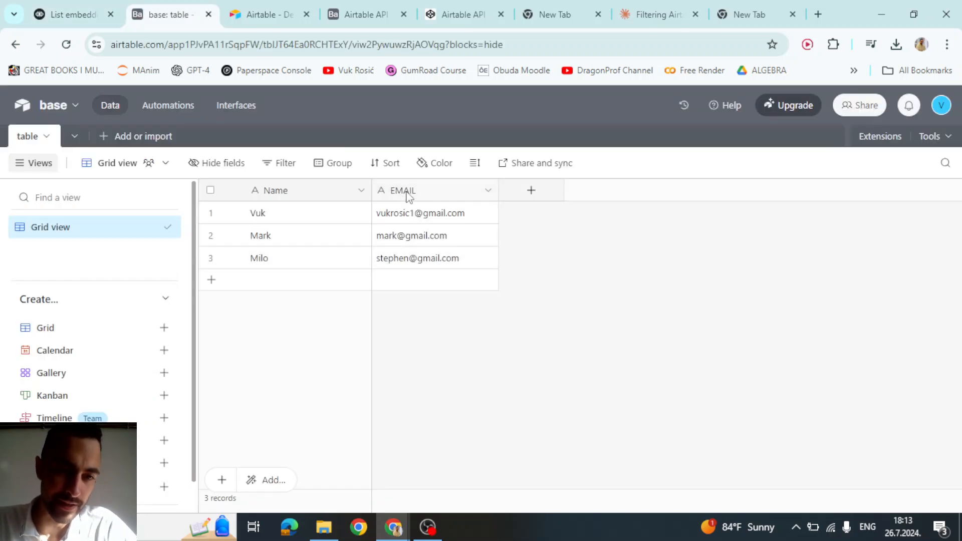
key(ctrl+shift+Tab)
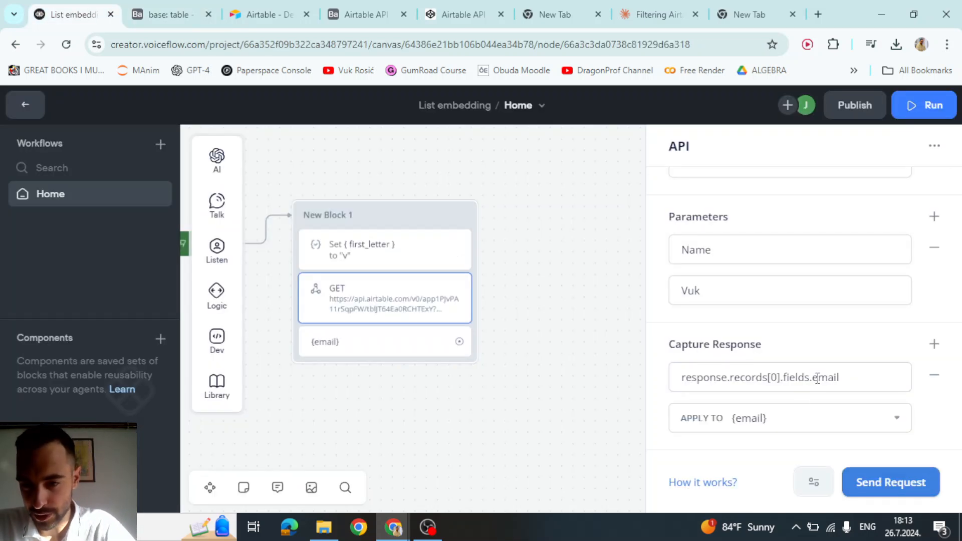
- Change the capture path to response.records[0].fields.EMAIL
double_click(818, 379)
text(EMAIL)
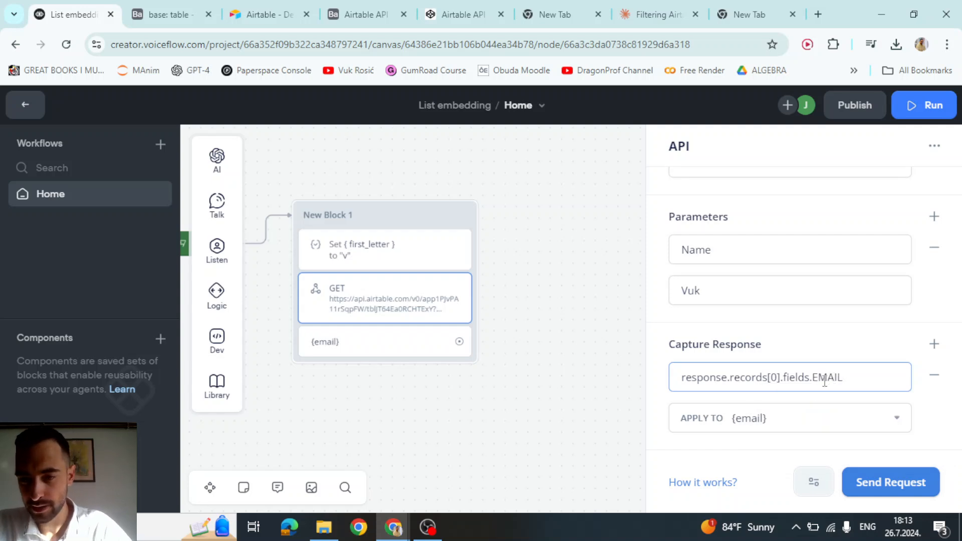
click(856, 346)
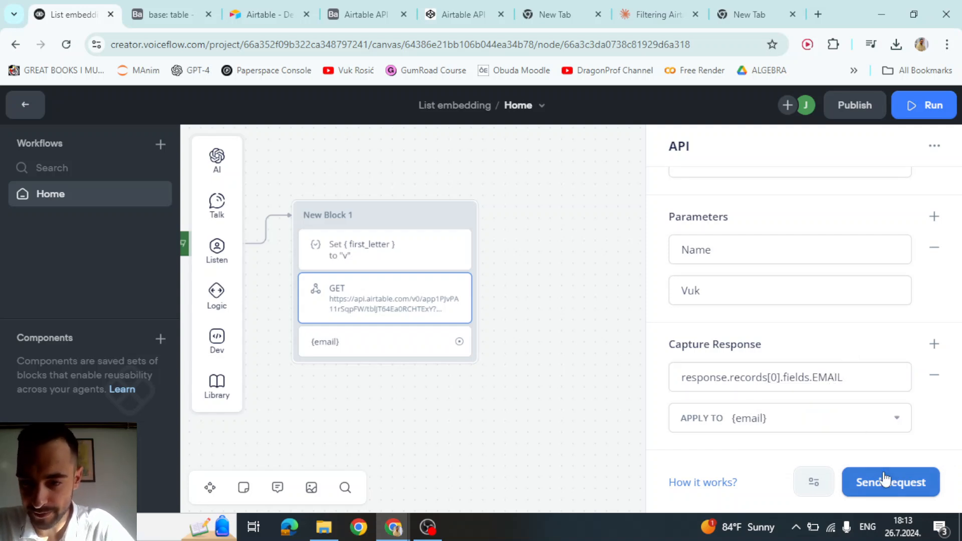
- Send a test GET request with first_letter v and confirm the returned record's uppercase EMAIL field
click(884, 480)
click(540, 249)
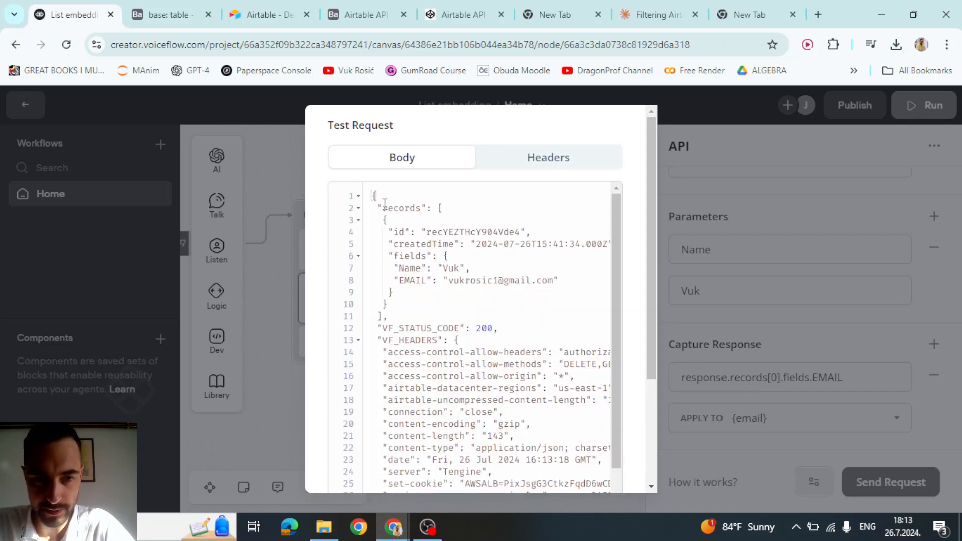
drag(378, 208, 401, 293)
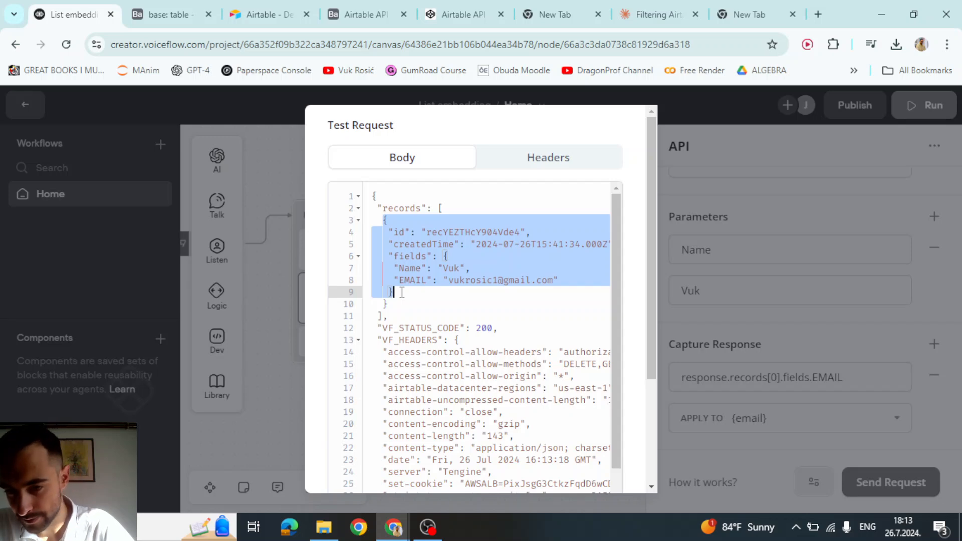
double_click(410, 255)
double_click(425, 280)
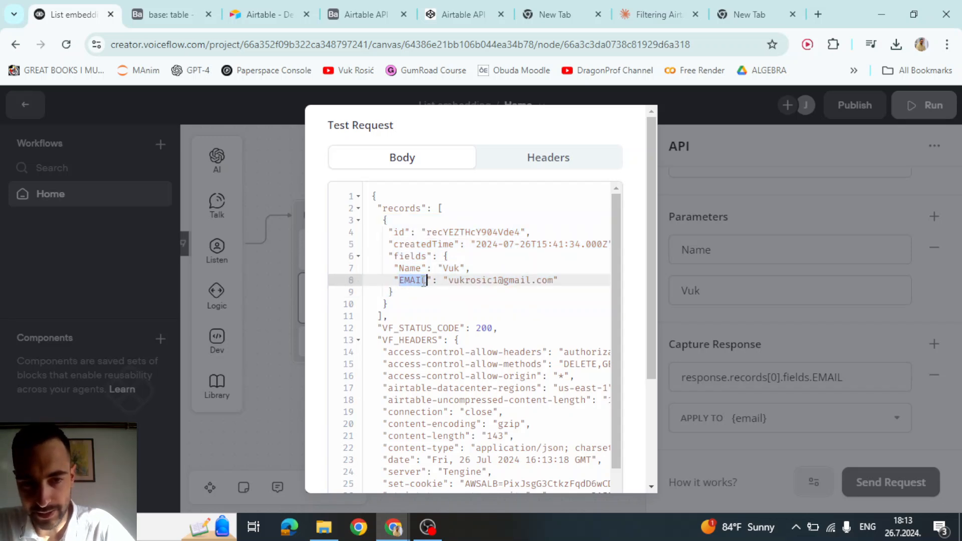
click(682, 223)
drag(857, 377, 685, 377)
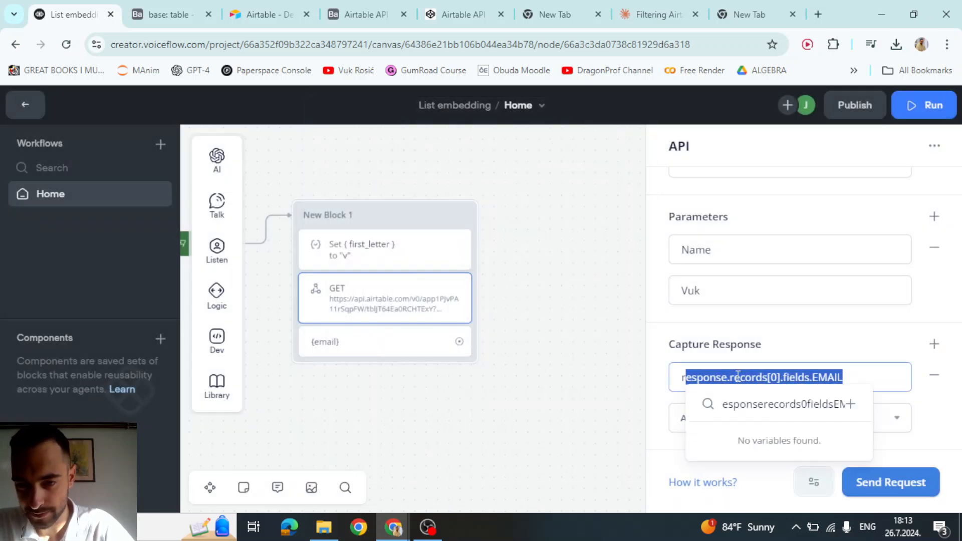
click(927, 399)
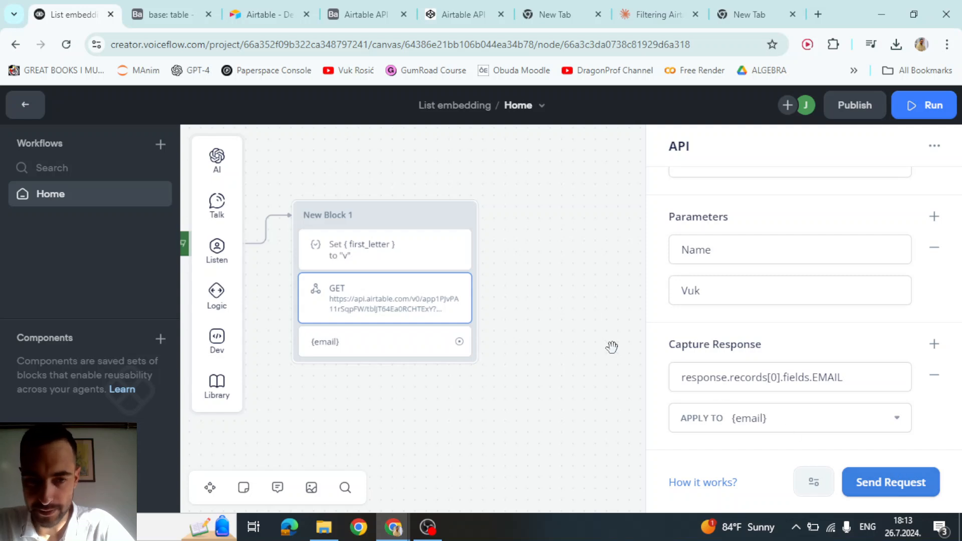
drag(612, 347, 608, 345)
- Run the prototype, compare the printed {email} with Airtable's EMAIL column, then return to the canvas
click(455, 218)
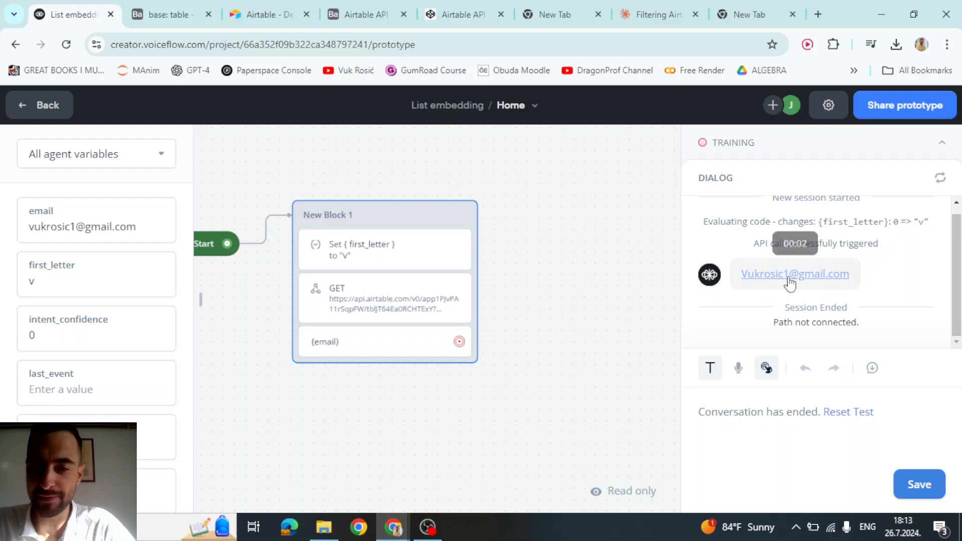
click(245, 5)
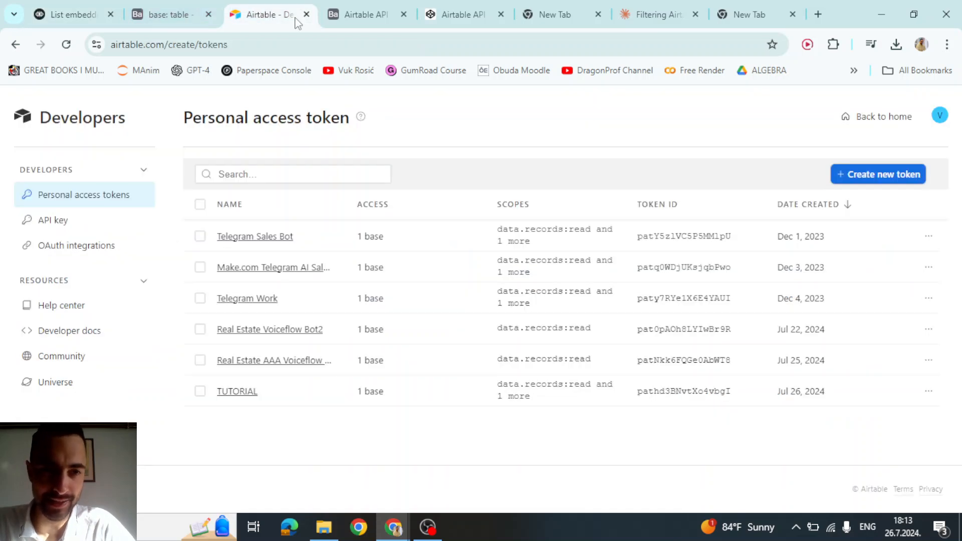
click(189, 8)
click(415, 193)
click(72, 14)
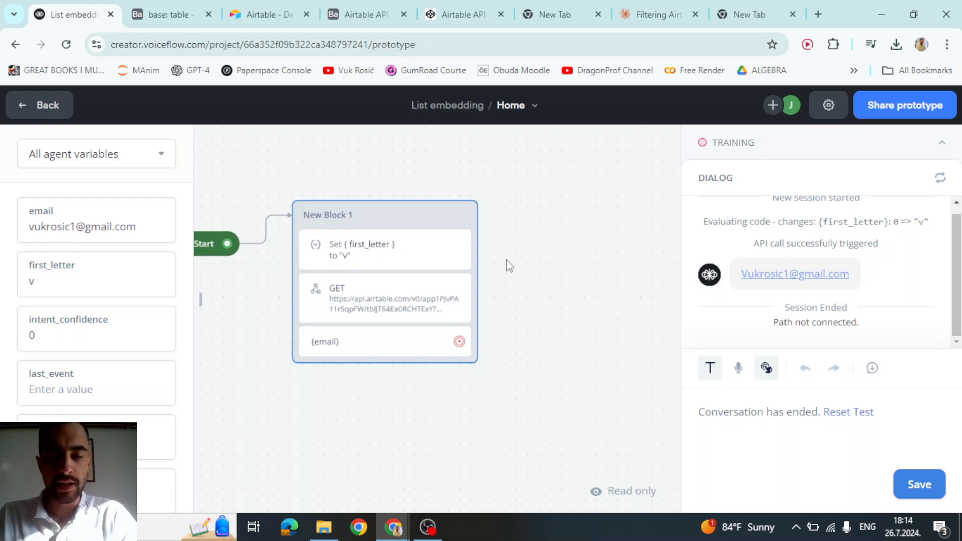
click(265, 14)
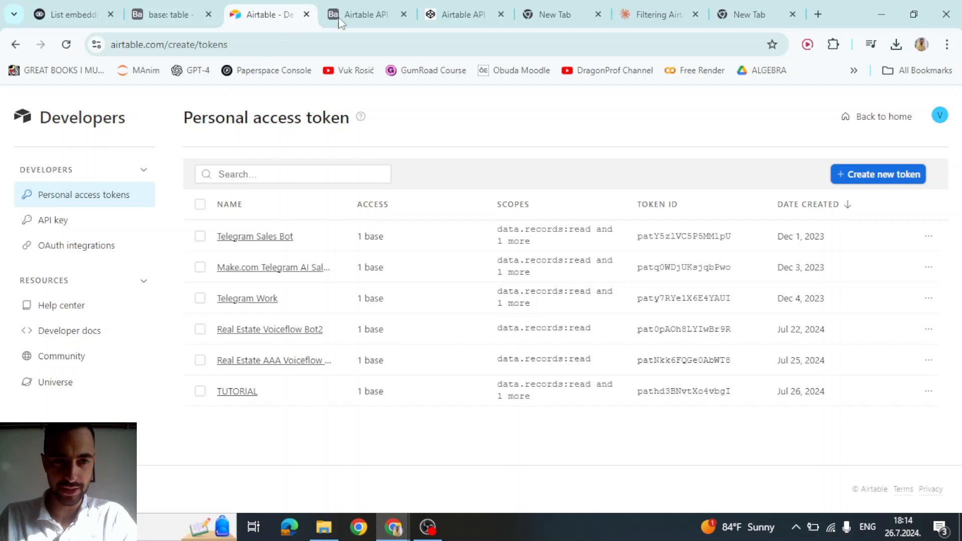
click(178, 10)
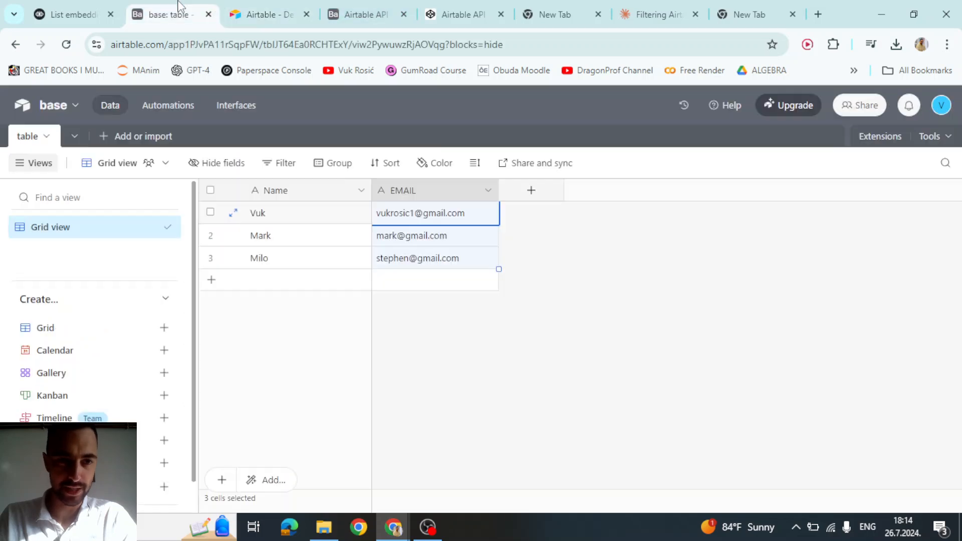
click(83, 6)
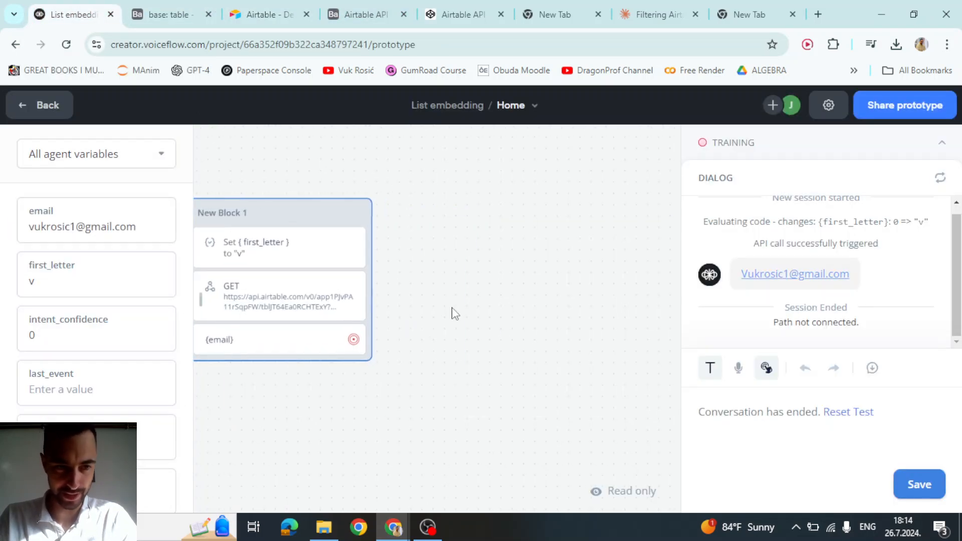
drag(460, 335, 407, 337)
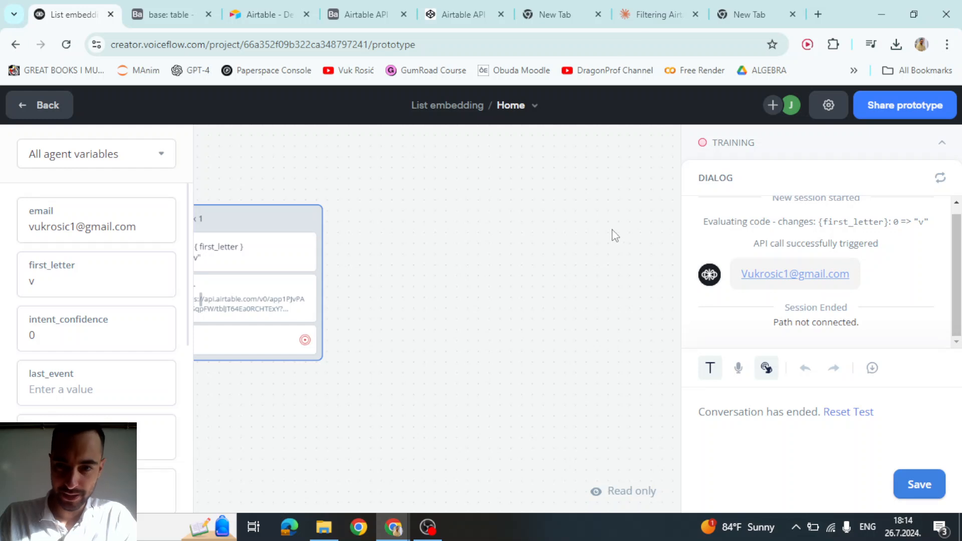
click(281, 221)
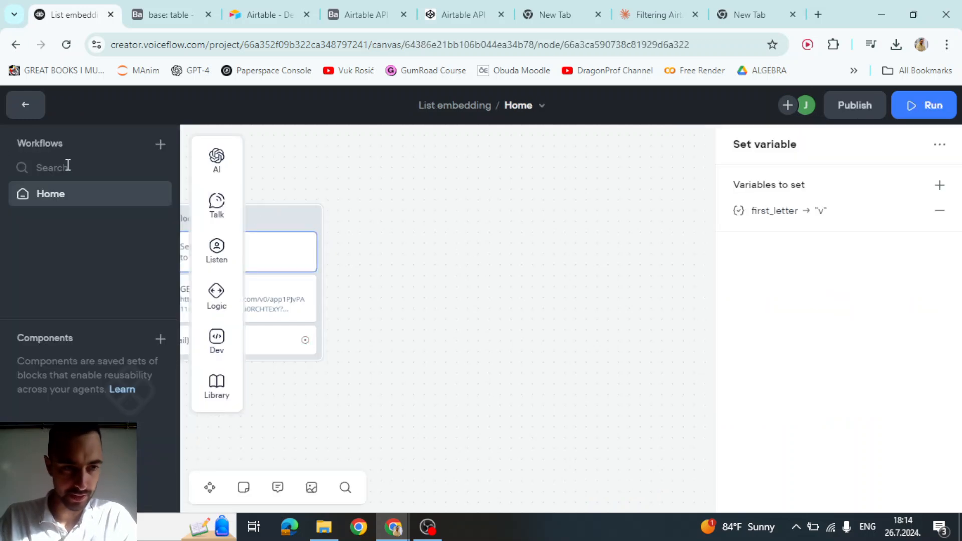
- Add a new API block to the canvas and set its method to POST
click(551, 300)
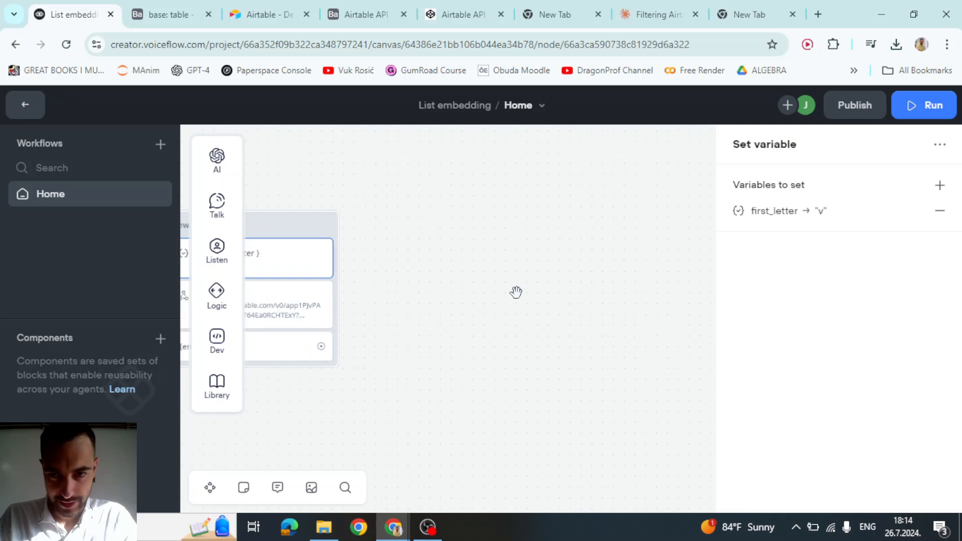
mouse_move(217, 298)
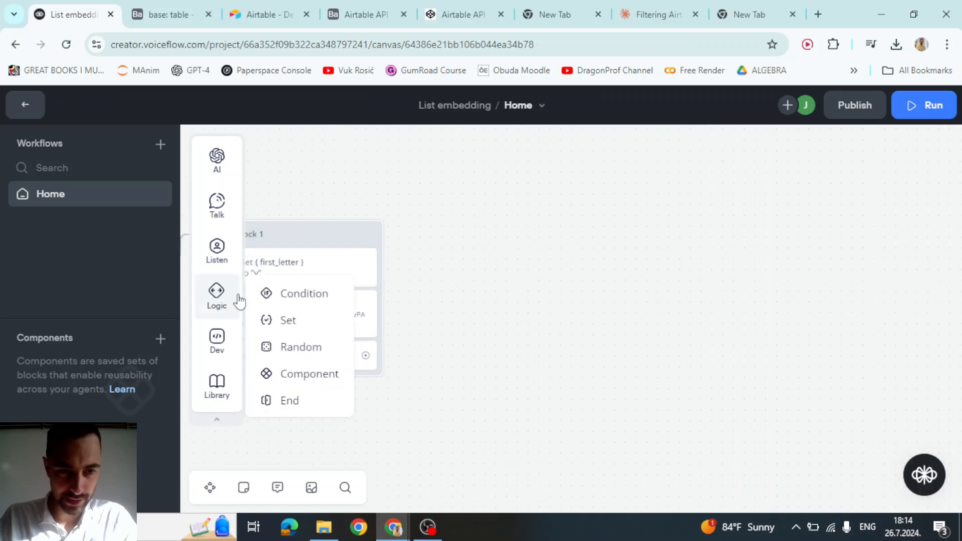
mouse_move(216, 343)
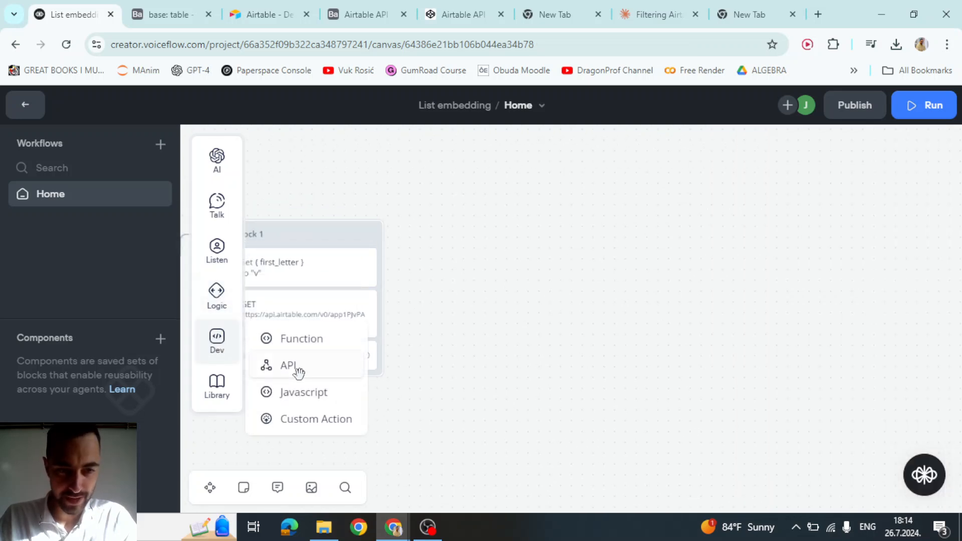
drag(296, 369, 563, 290)
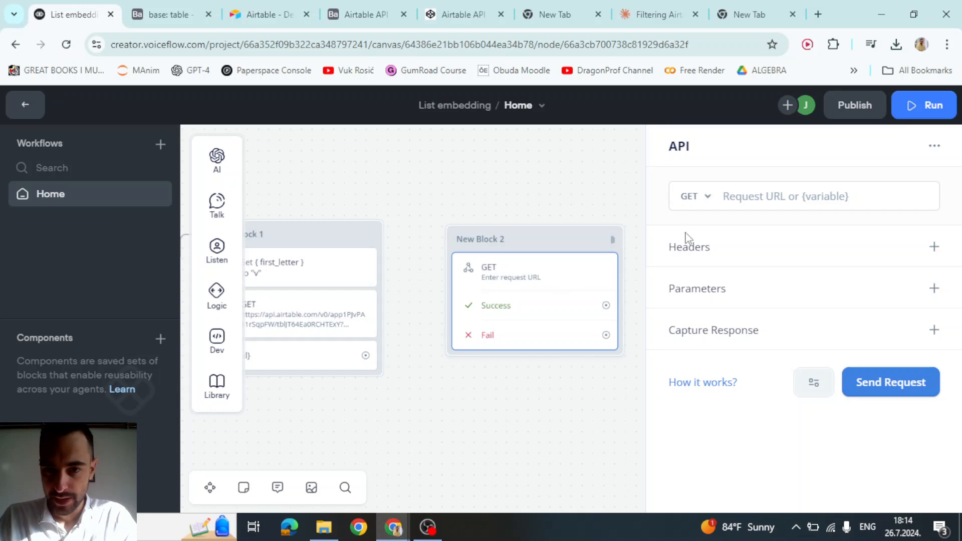
click(701, 201)
click(700, 260)
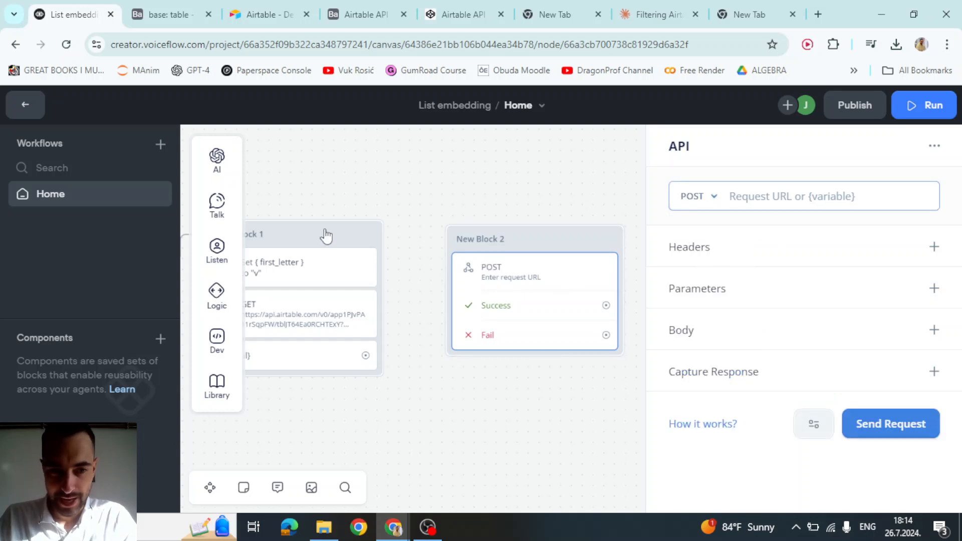
- Copy the Authorization header name from the GET request into a new POST header key
click(284, 278)
drag(381, 180, 461, 163)
click(363, 309)
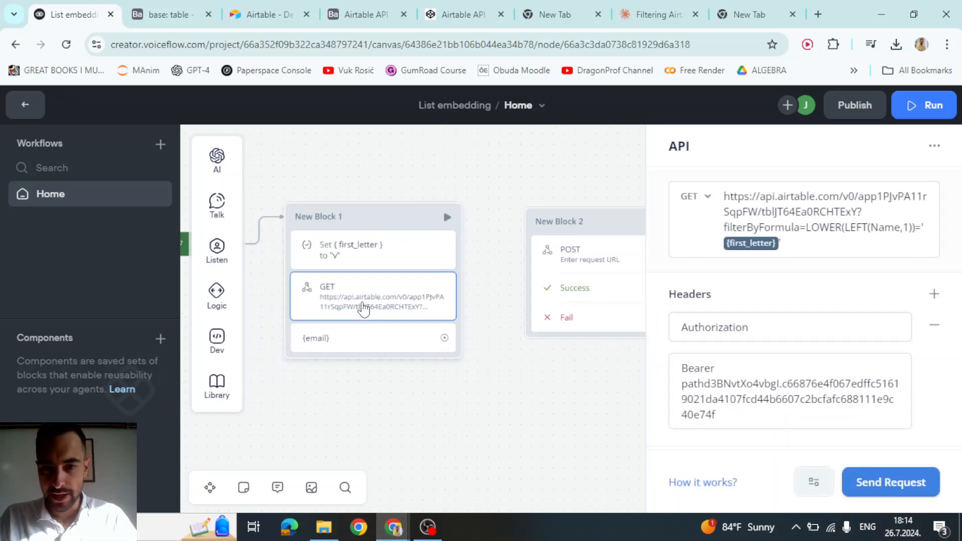
double_click(741, 328)
key(ctrl+c)
click(605, 253)
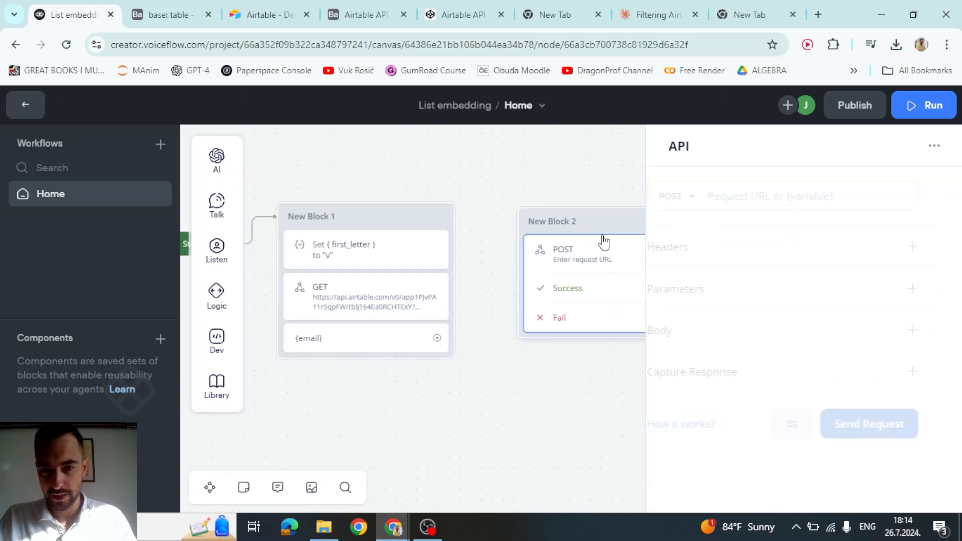
click(934, 247)
click(744, 281)
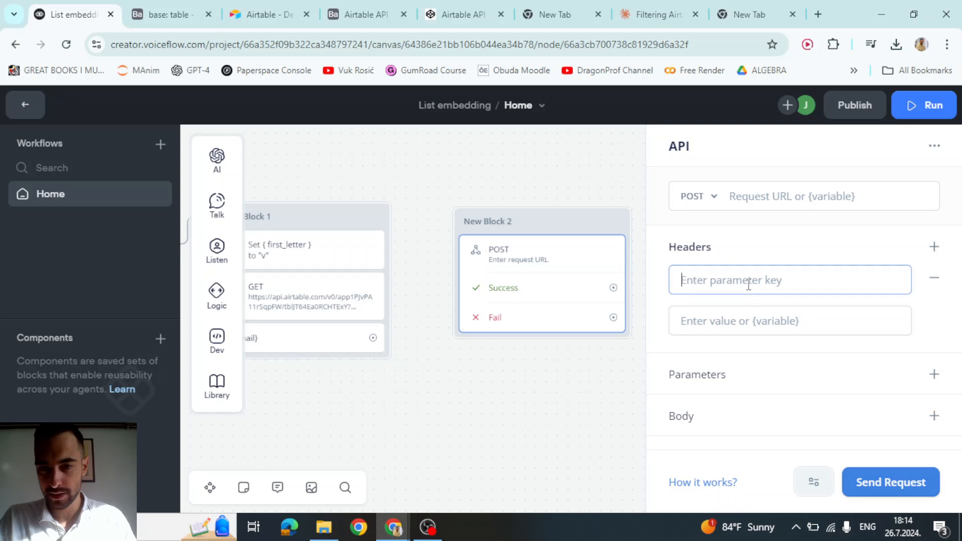
key(ctrl+v)
click(600, 186)
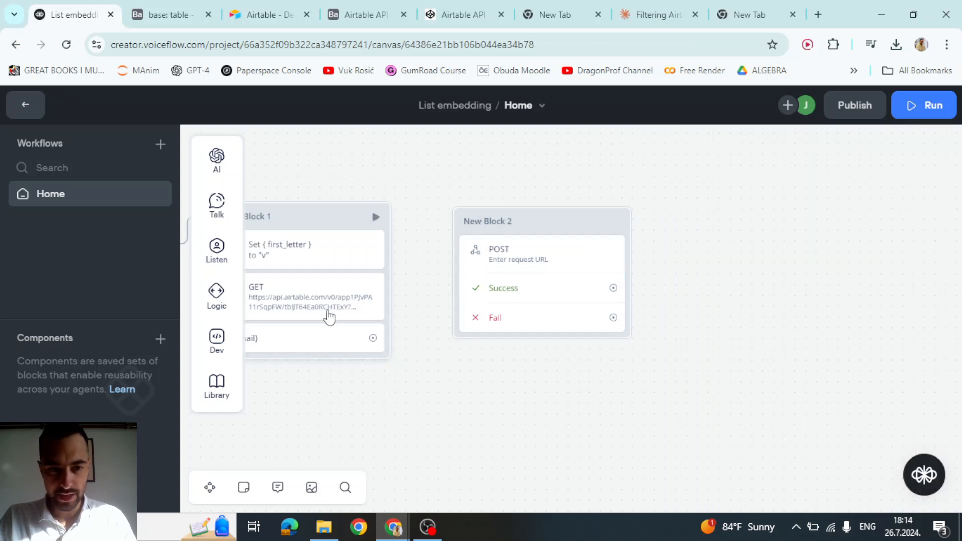
- Copy the GET request's bearer token into the POST Authorization header value
click(314, 304)
triple_click(744, 391)
key(ctrl+c)
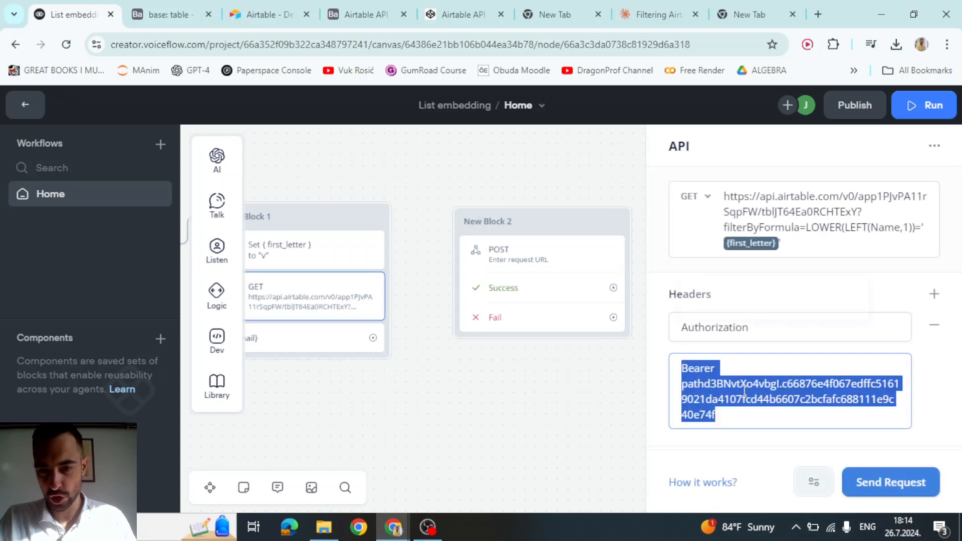
click(526, 258)
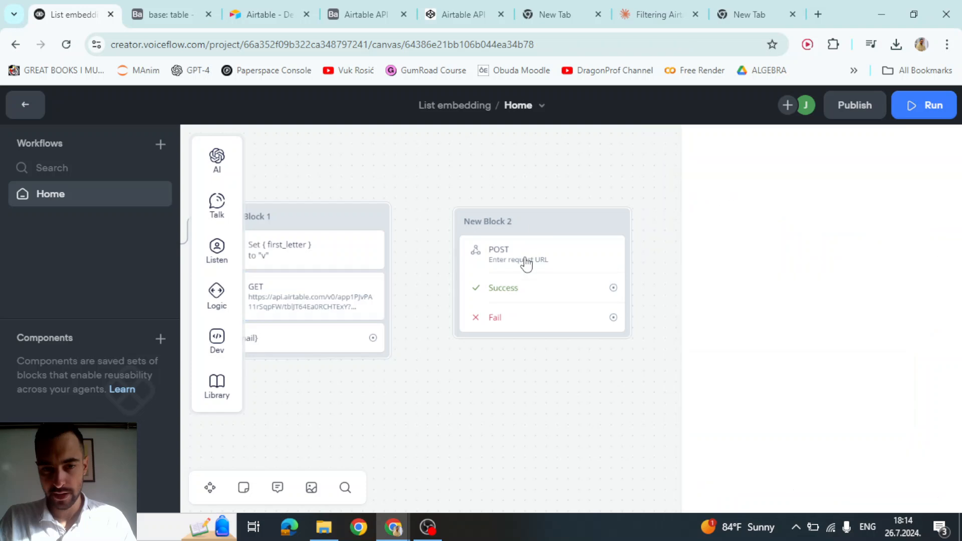
click(726, 309)
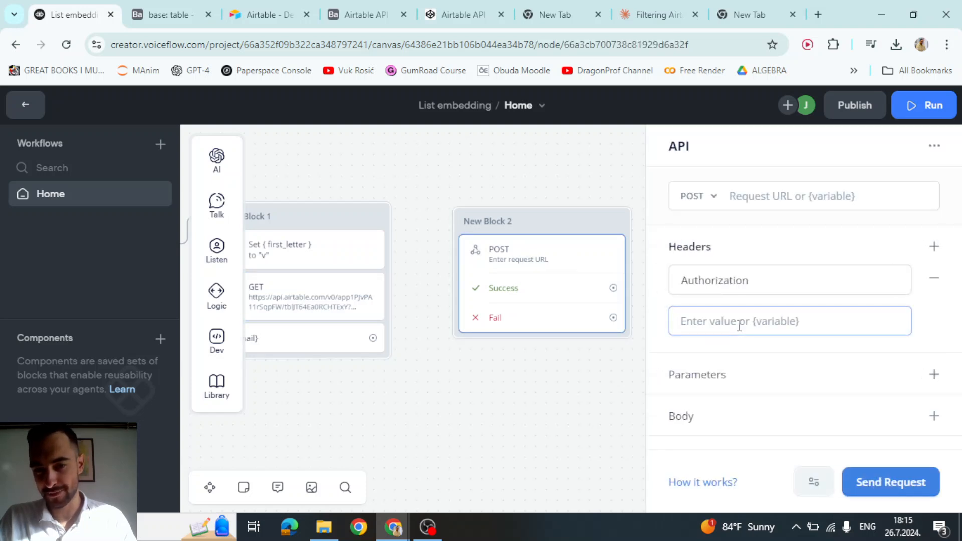
key(ctrl+v)
click(773, 285)
click(762, 256)
- Paste the Airtable create-records table URL into the POST request URL
click(614, 186)
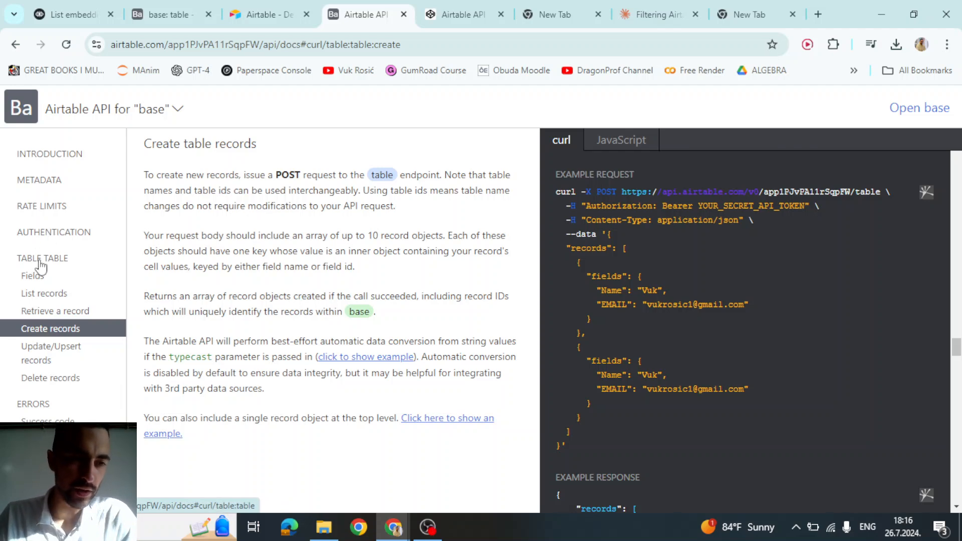
click(36, 260)
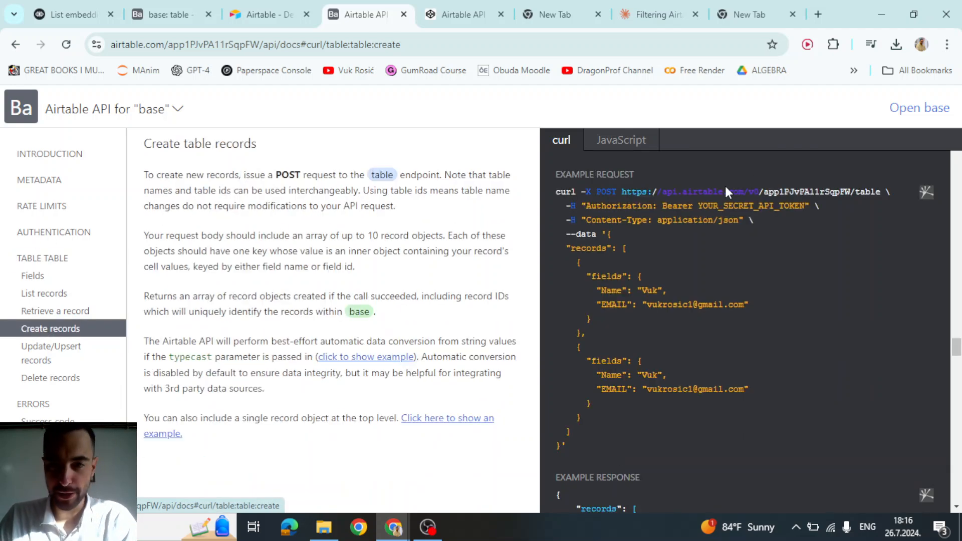
click(627, 193)
drag(623, 193, 880, 188)
key(ctrl+c)
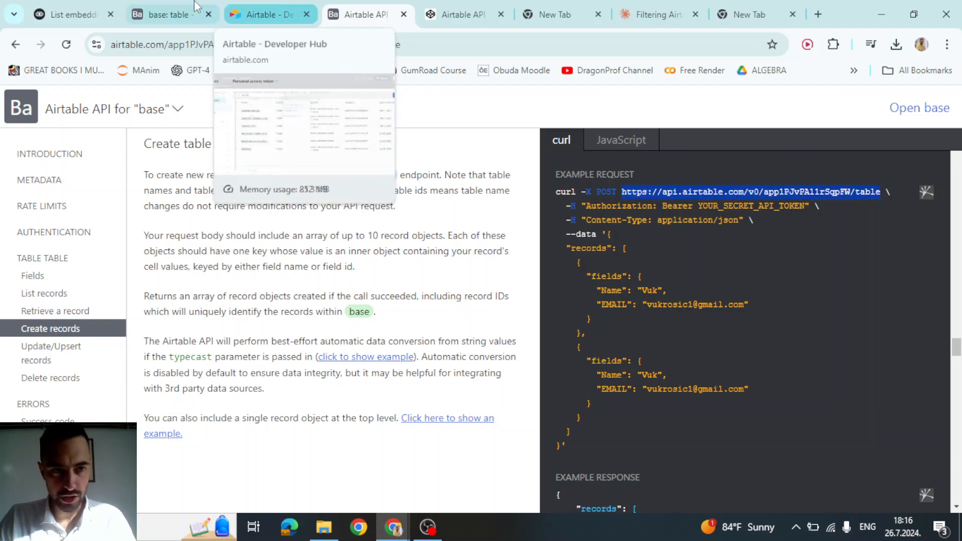
click(70, 14)
click(527, 264)
click(775, 215)
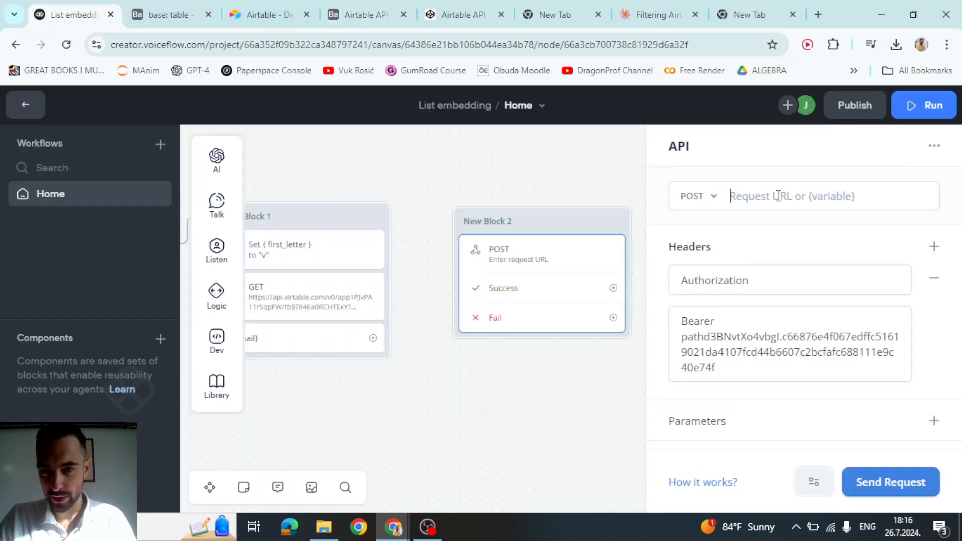
key(ctrl+v)
- Add a second POST header with the key Content-Type copied from the docs
click(367, 14)
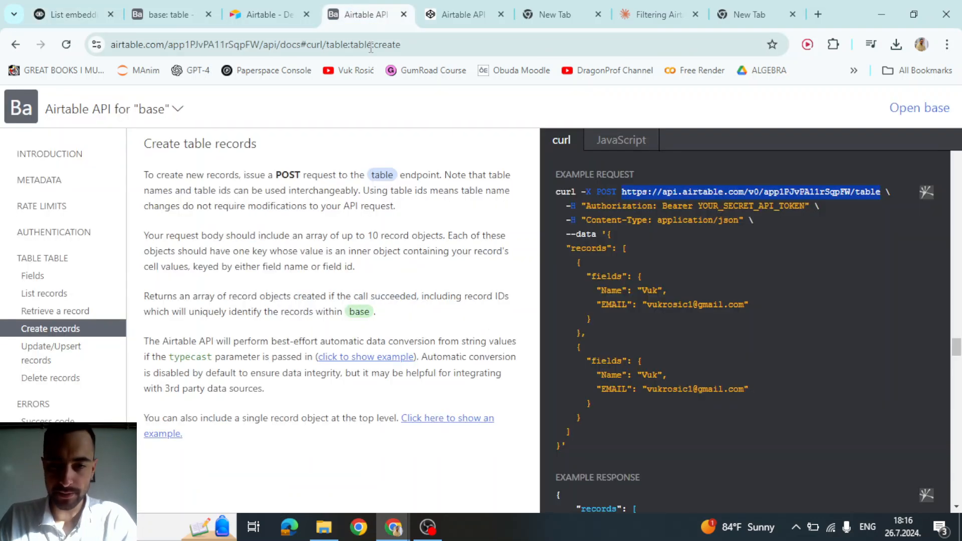
drag(586, 220, 743, 223)
click(603, 220)
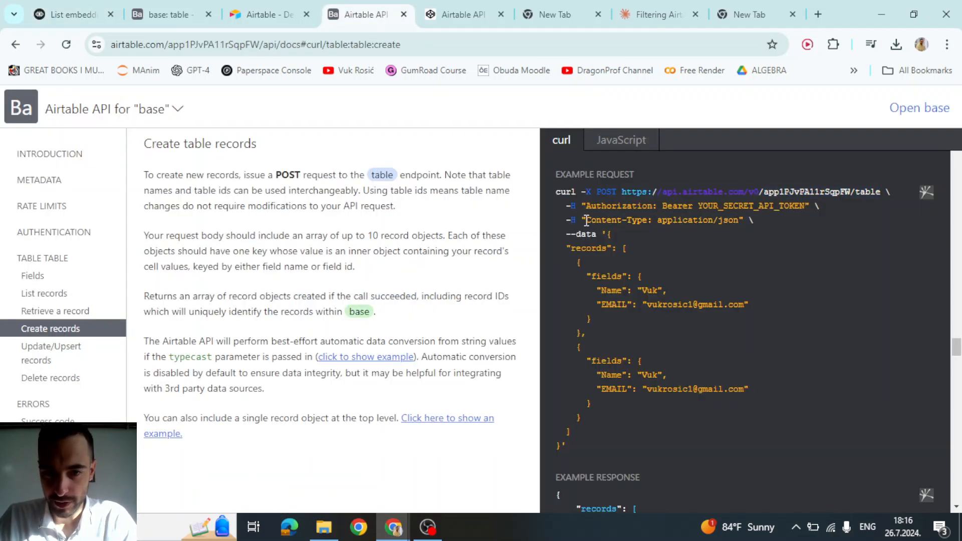
drag(586, 220, 639, 224)
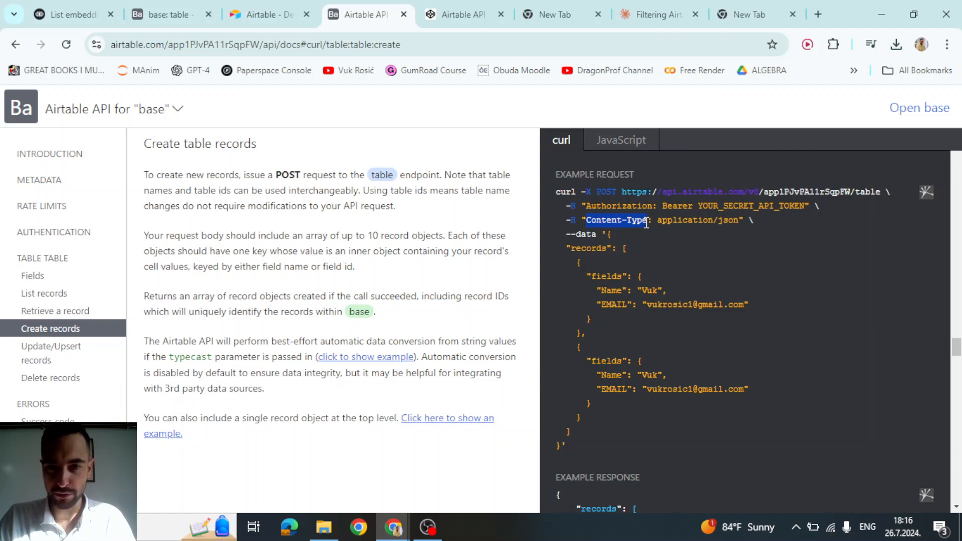
click(72, 14)
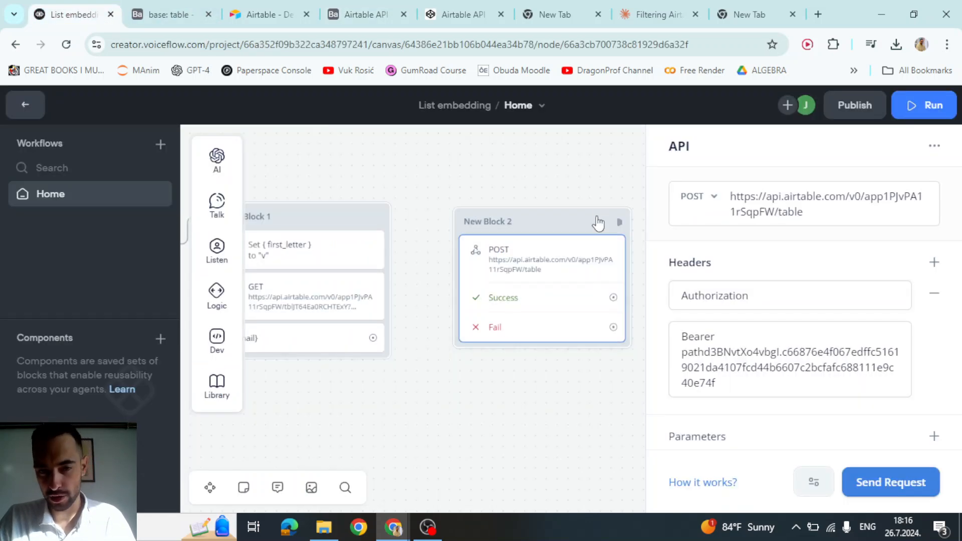
scroll(736, 280, down, 2)
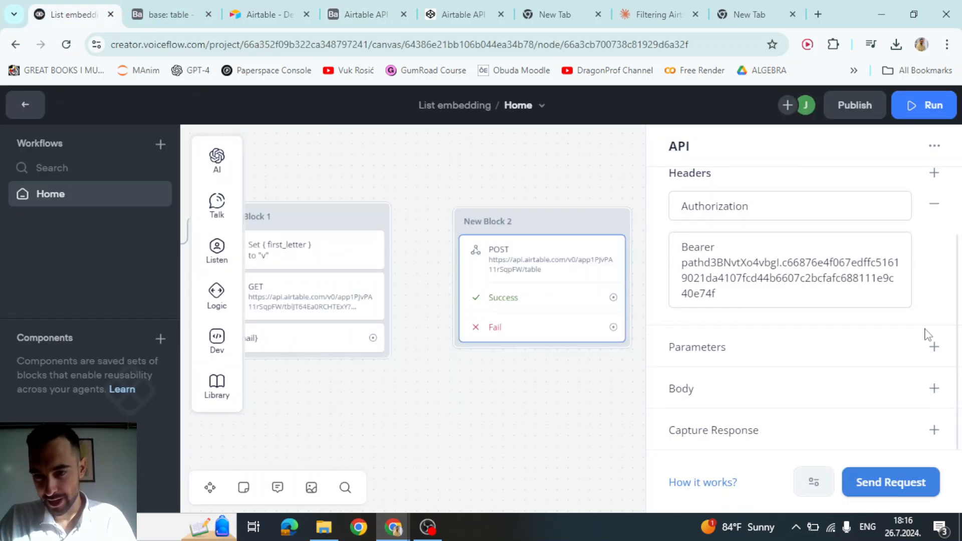
scroll(856, 258, up, 2)
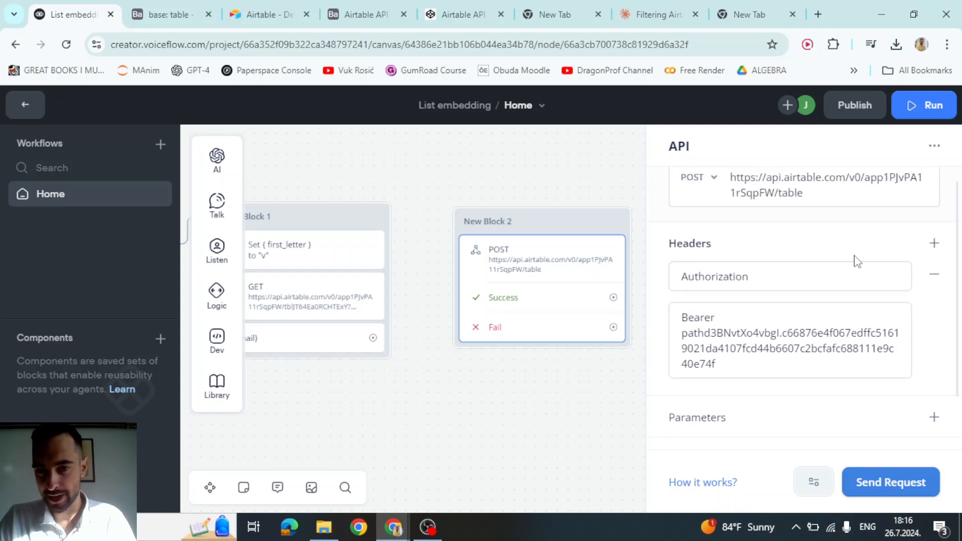
click(932, 249)
click(730, 415)
text(Content-Type)
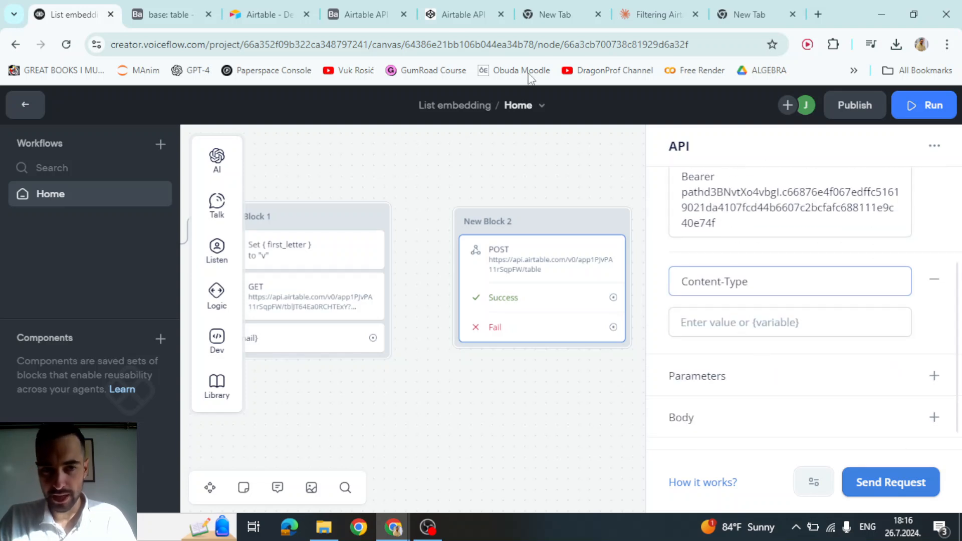
- Set the Content-Type header value to application/json
click(358, 14)
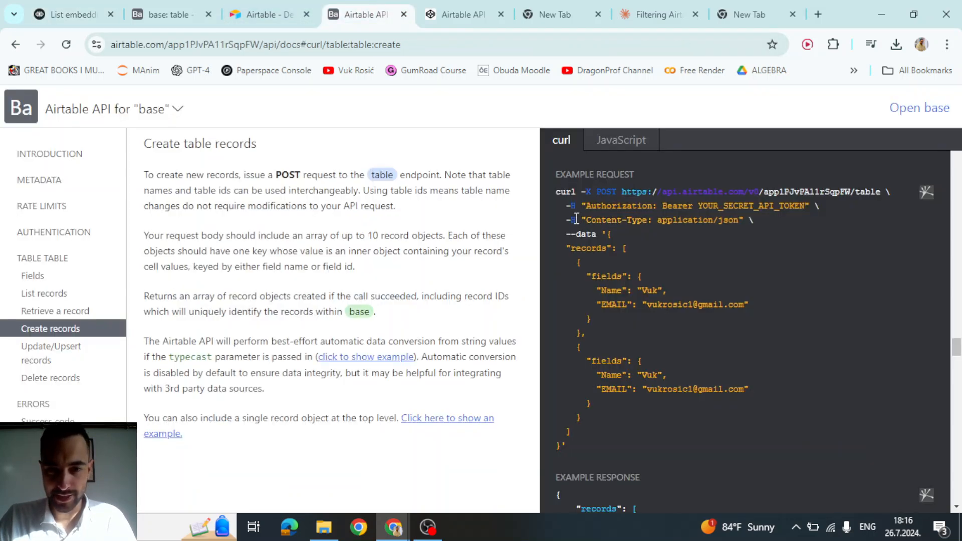
drag(576, 219, 566, 222)
mouse_move(656, 219)
mouse_down()
mouse_move(727, 221)
mouse_move(657, 221)
mouse_up()
right_click(740, 220)
click(734, 223)
click(758, 226)
drag(740, 220, 649, 226)
key(ctrl+c)
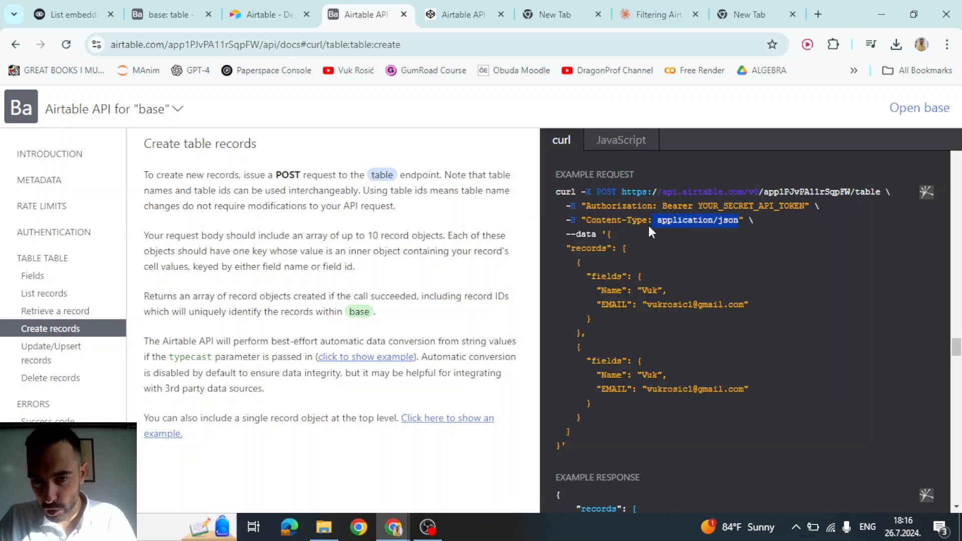
click(72, 14)
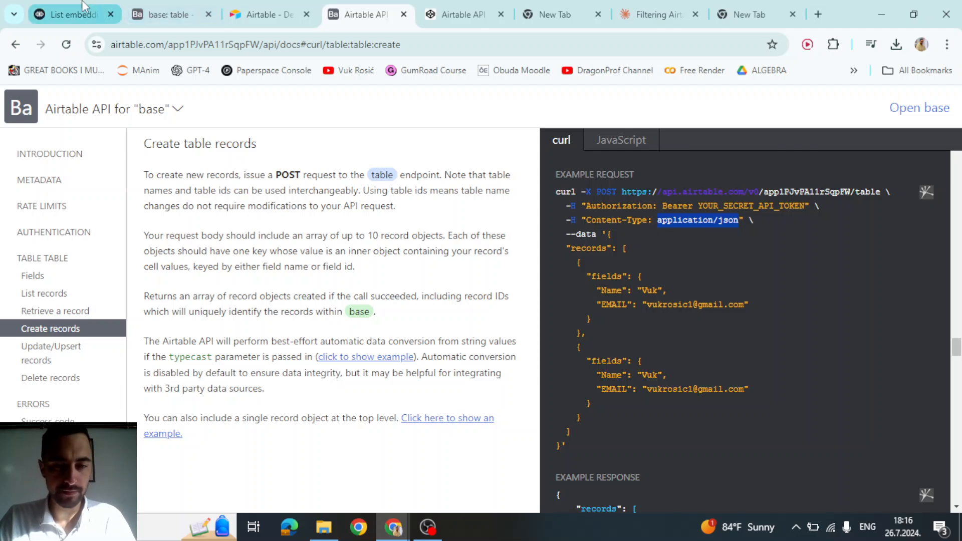
click(721, 323)
key(ctrl+v)
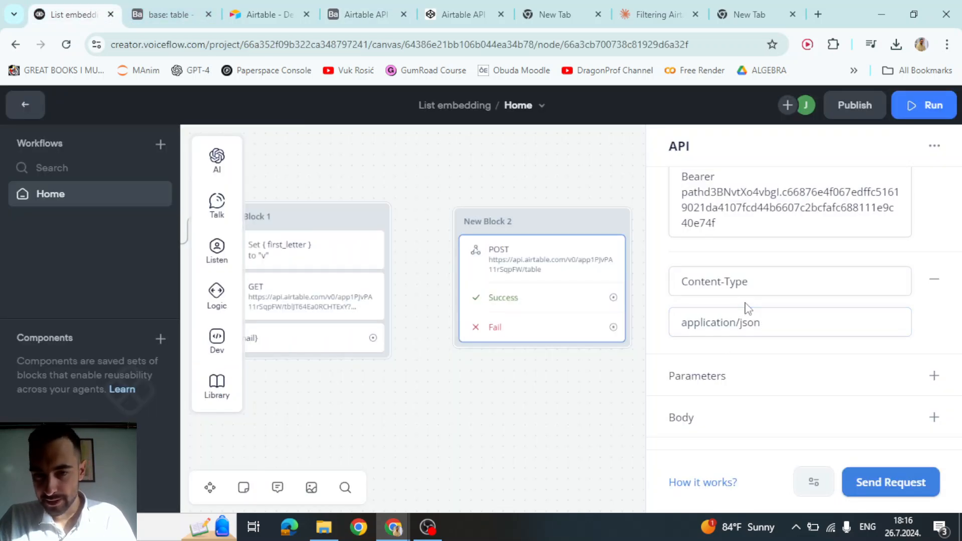
- Add a request body to the POST request and switch it to Raw
click(349, 7)
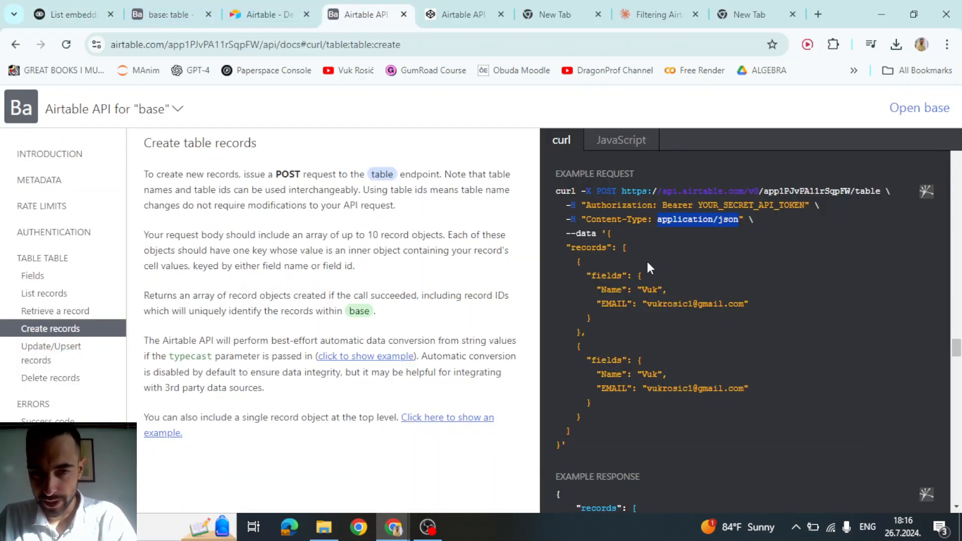
drag(567, 234, 601, 237)
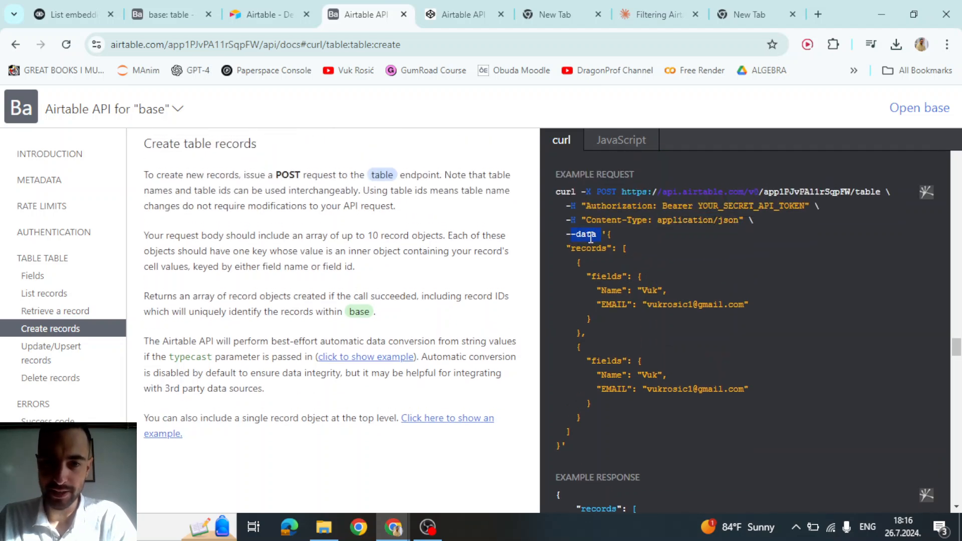
click(100, 7)
scroll(698, 368, down, 1)
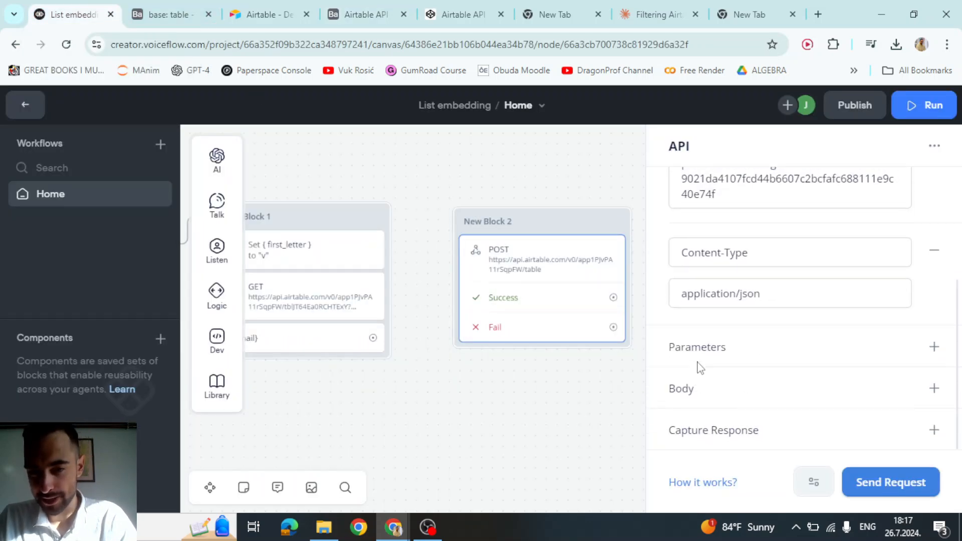
click(934, 388)
scroll(749, 351, down, 1)
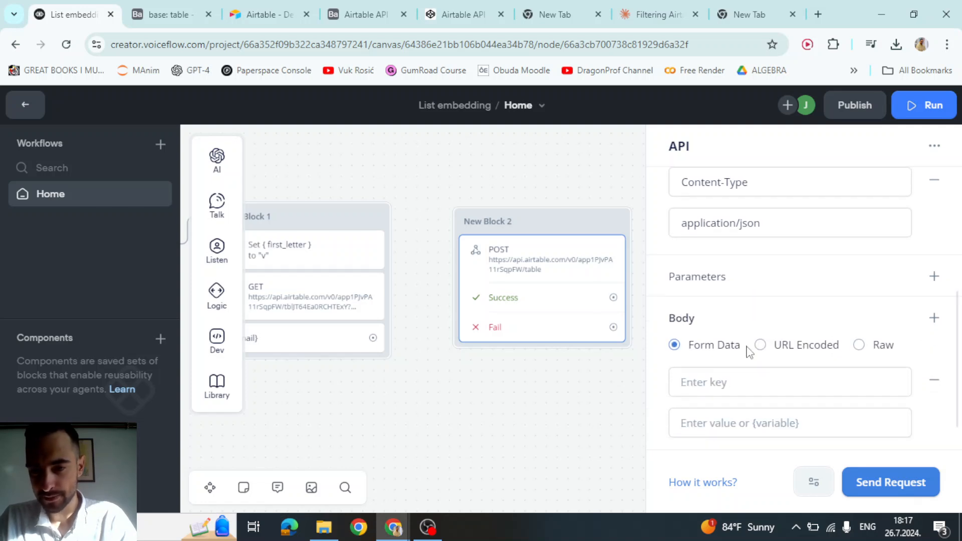
scroll(720, 328, down, 1)
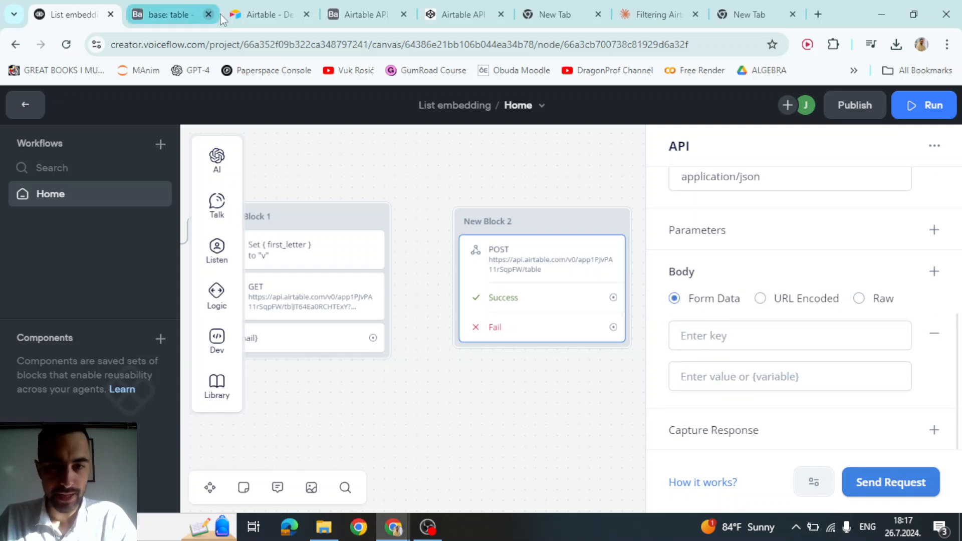
click(859, 299)
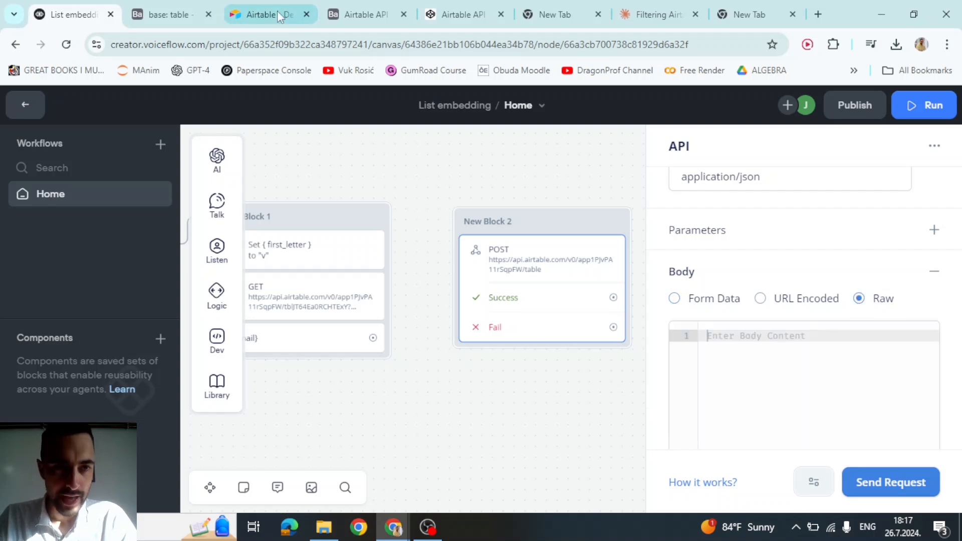
- Paste the example records JSON from the Airtable curl docs into the raw body
click(361, 14)
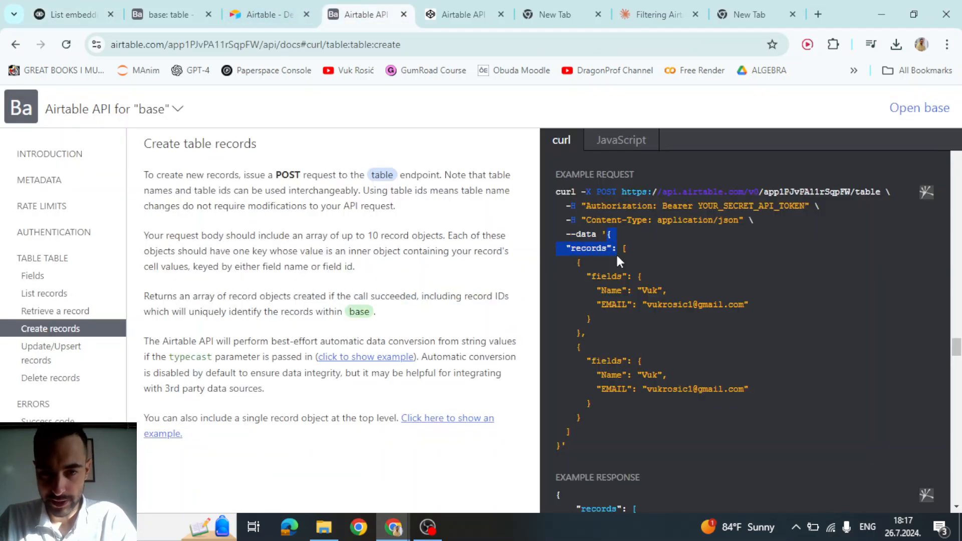
drag(615, 253, 557, 436)
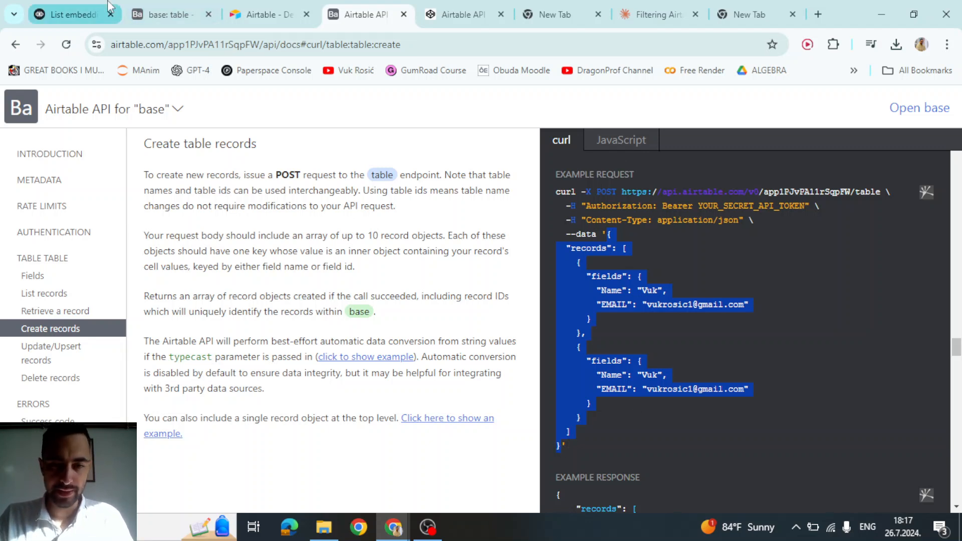
click(70, 14)
click(761, 358)
key(ctrl+v)
scroll(761, 359, down, 3)
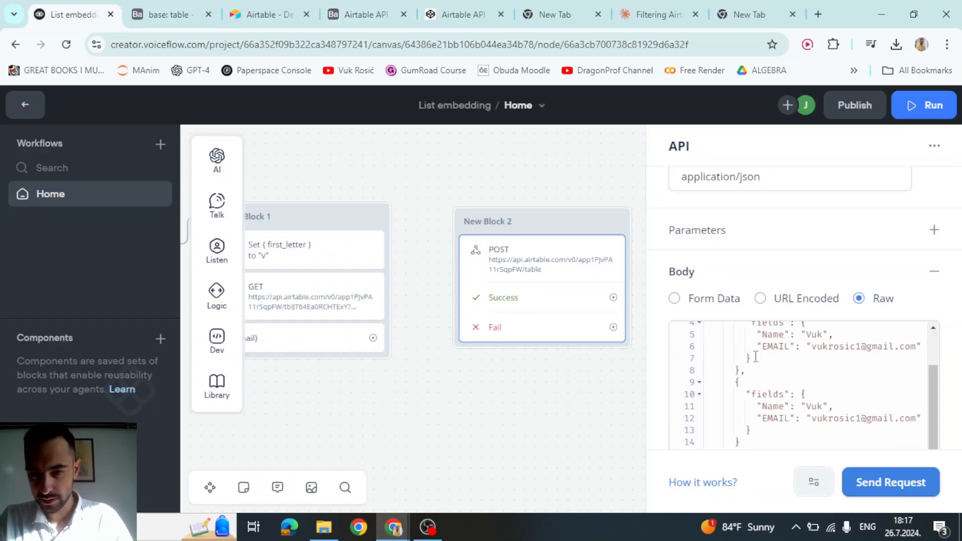
scroll(784, 401, up, 3)
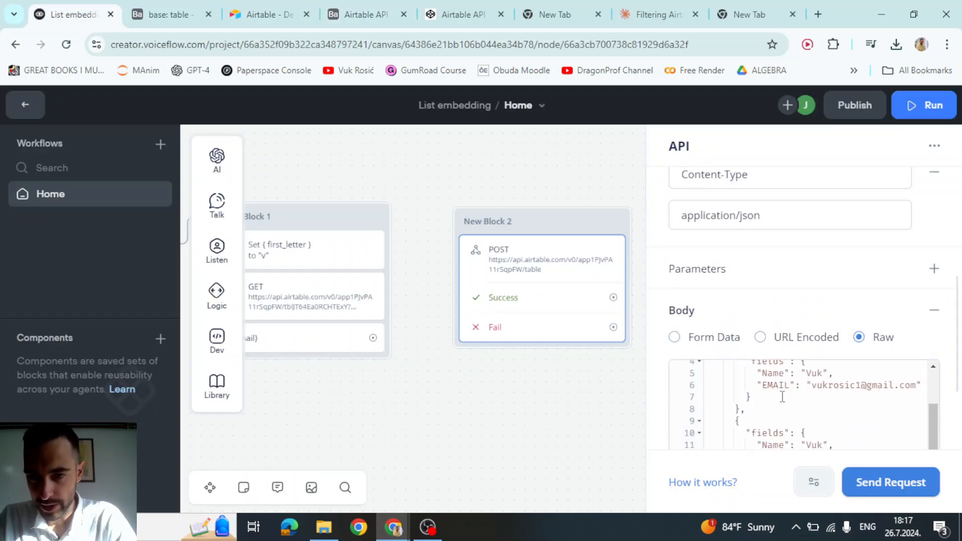
- Send a test POST request and confirm the 200 status code
click(859, 487)
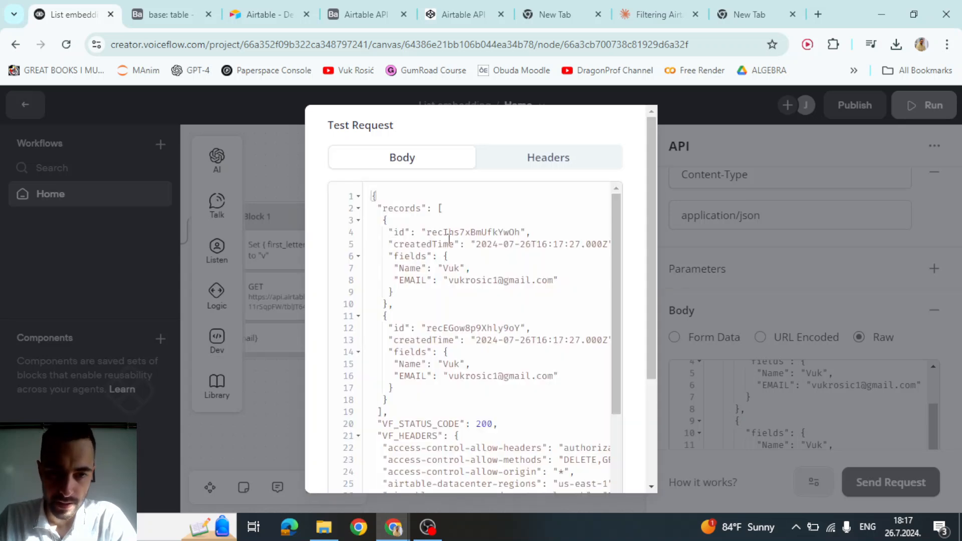
scroll(448, 239, down, 3)
double_click(489, 298)
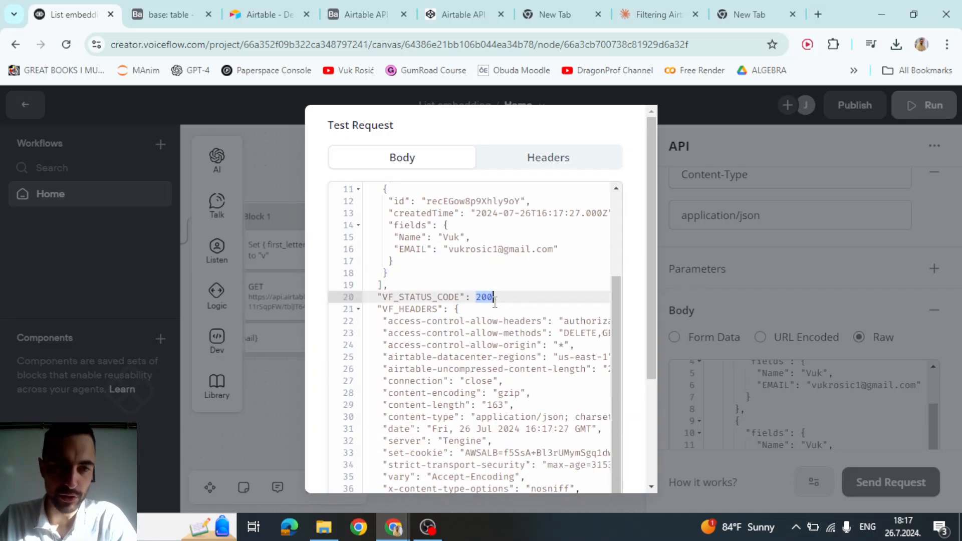
- Inspect the newly created rows 4 and 5 in the Airtable table
click(168, 14)
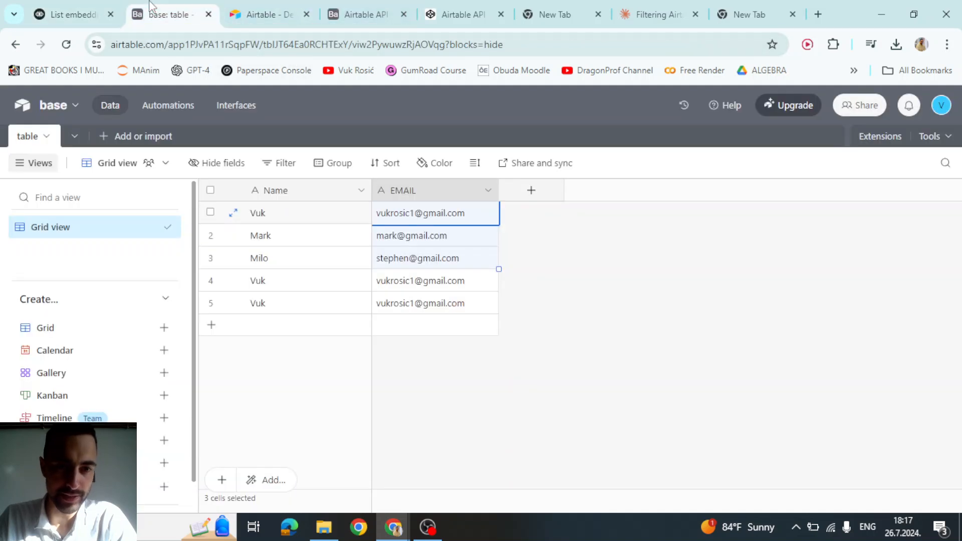
click(397, 288)
click(396, 298)
click(395, 285)
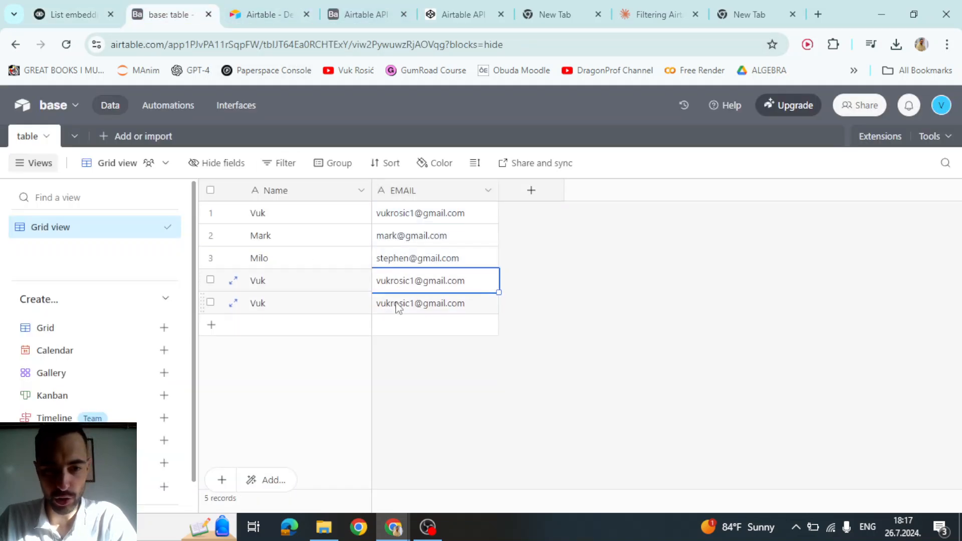
click(395, 302)
click(394, 285)
click(394, 297)
click(395, 286)
click(294, 281)
click(281, 304)
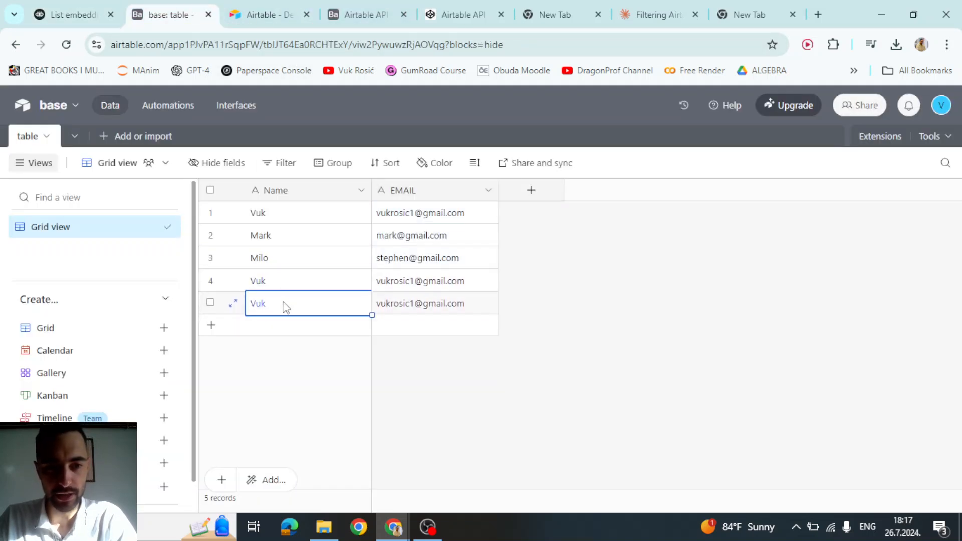
click(280, 285)
click(283, 303)
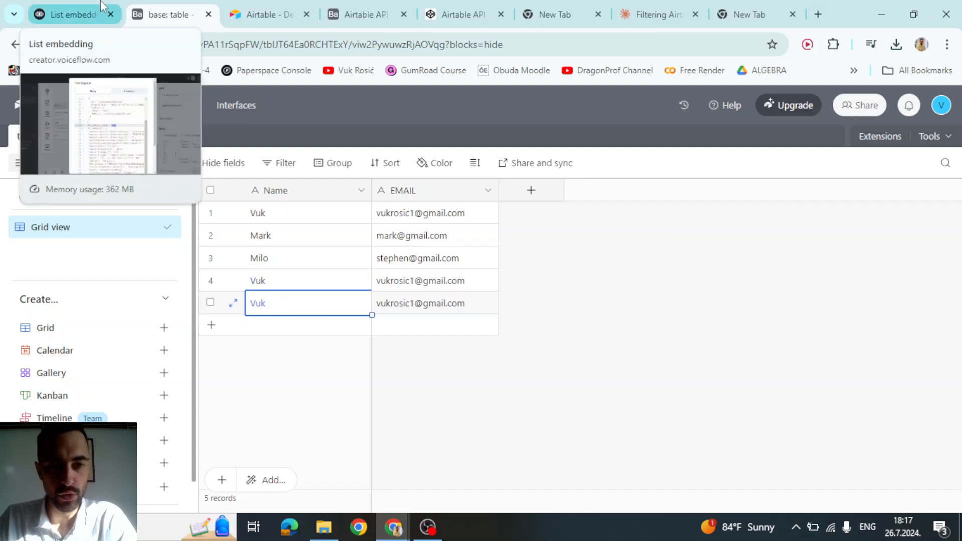
- Change the second record's Name in the raw JSON body to Mark
click(70, 14)
click(752, 262)
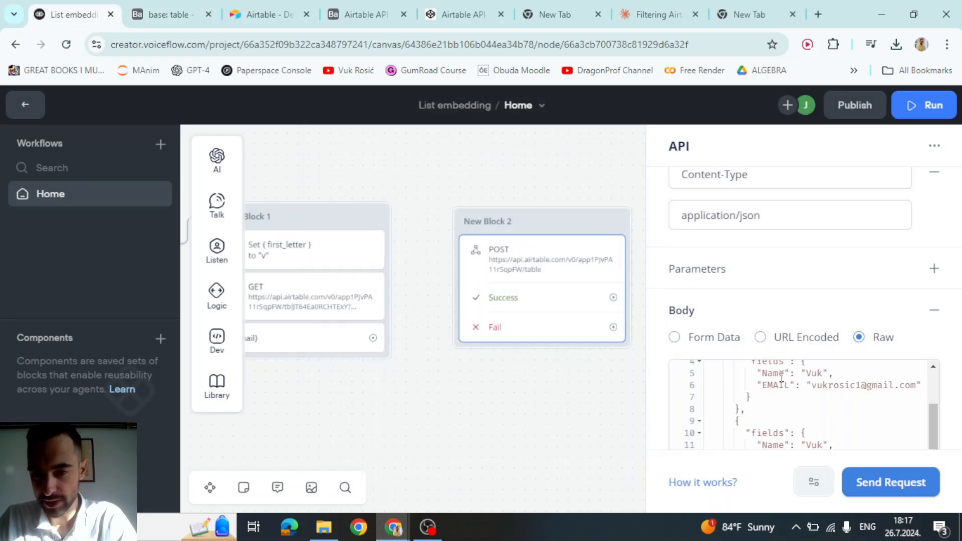
scroll(782, 376, up, 2)
key(F11)
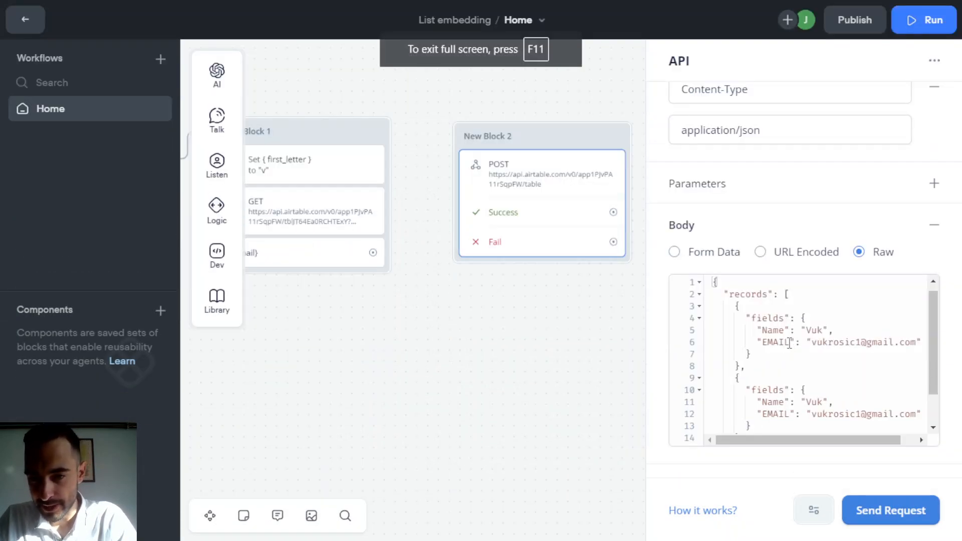
drag(736, 295, 832, 340)
click(818, 331)
drag(762, 344, 895, 343)
scroll(839, 352, down, 1)
click(781, 347)
click(801, 359)
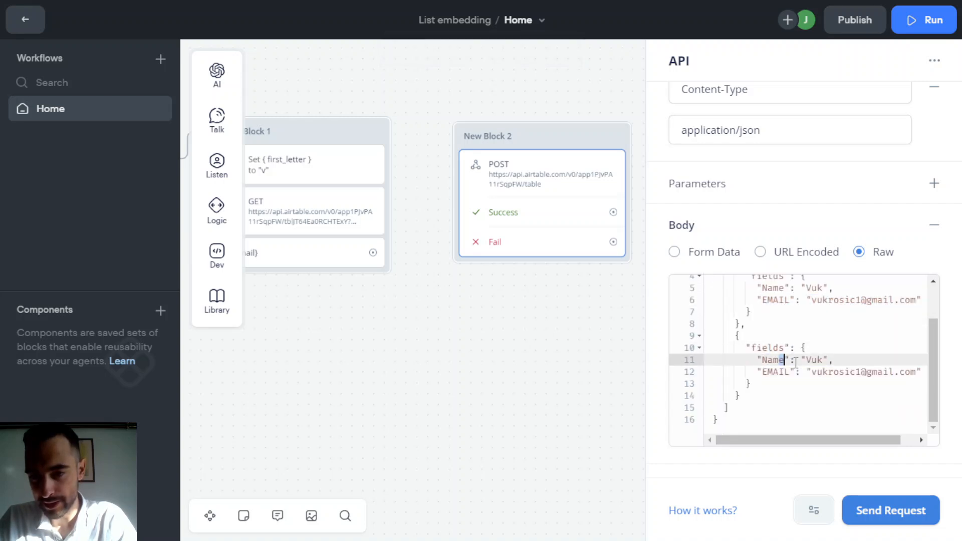
click(808, 383)
double_click(817, 359)
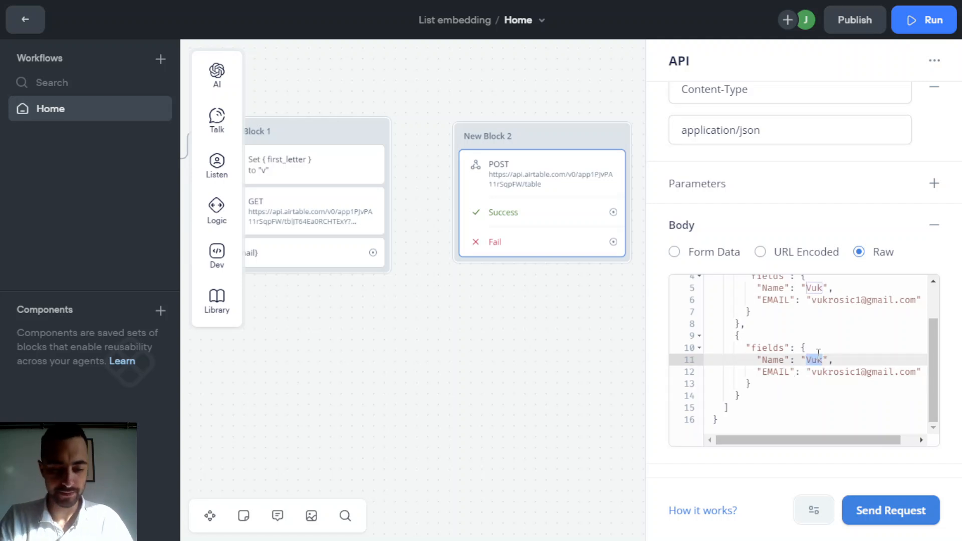
text(Mark)
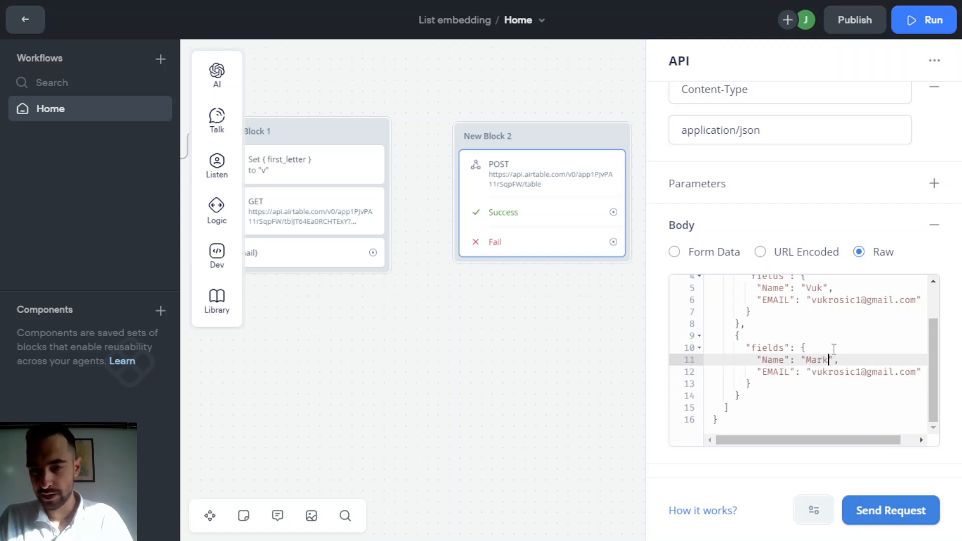
click(833, 335)
- Resend the POST test and check the new rows added to the Airtable table
click(886, 510)
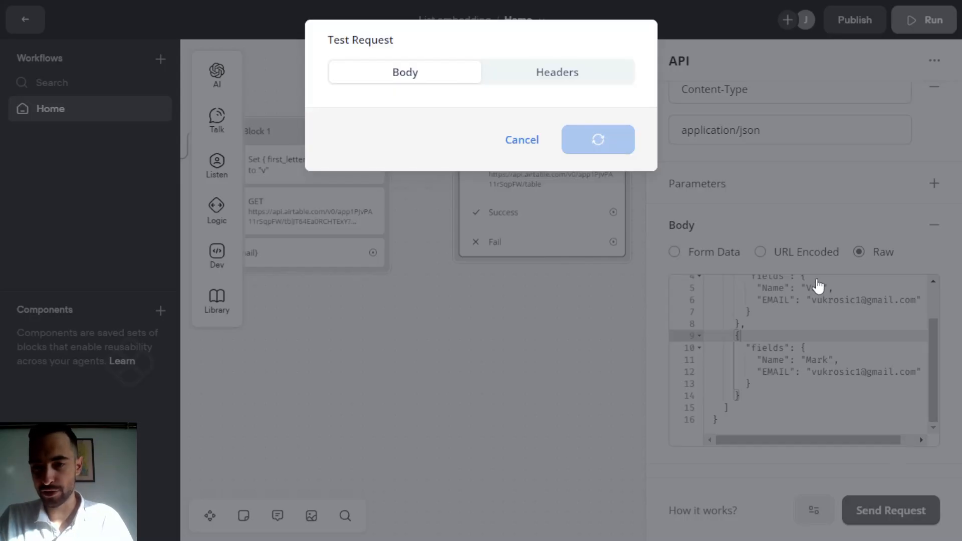
scroll(616, 442, down, 2)
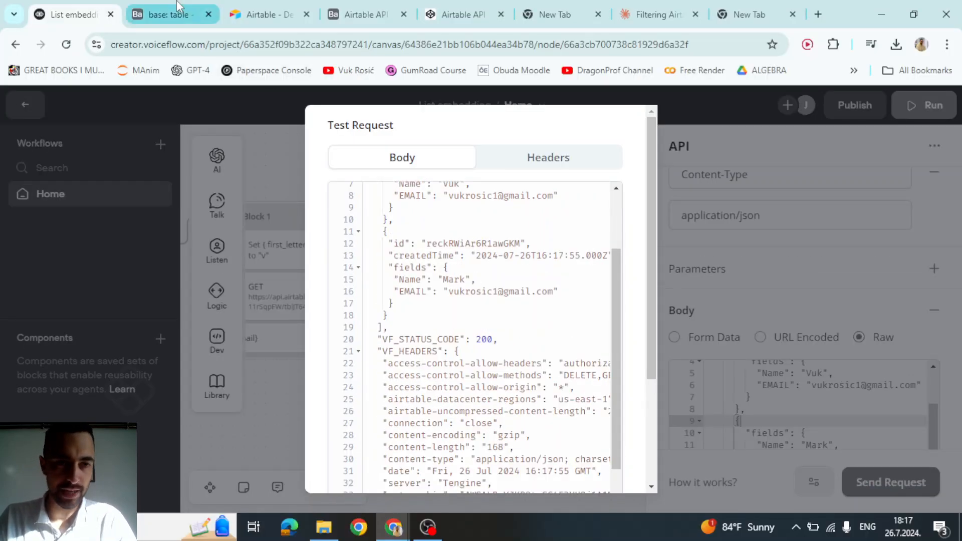
click(179, 11)
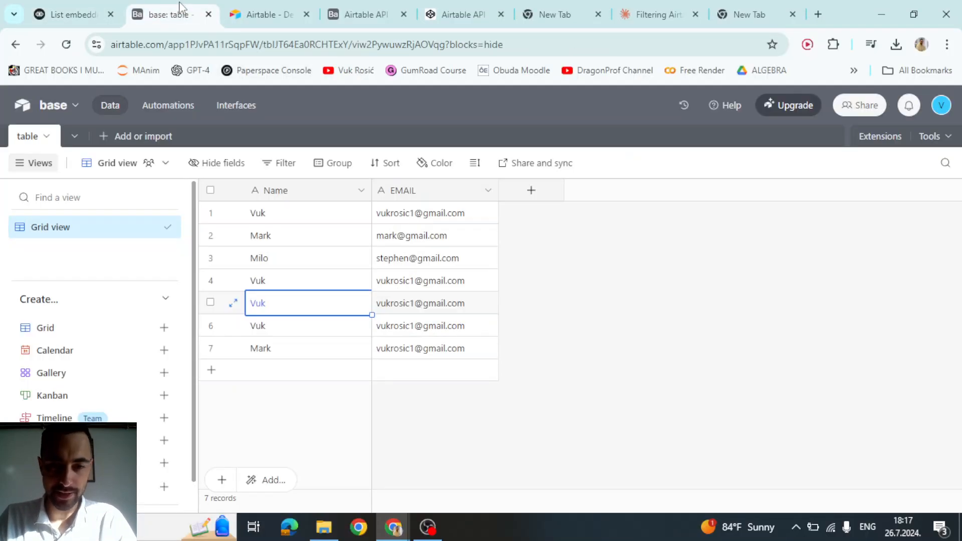
key(Down)
key(Down)
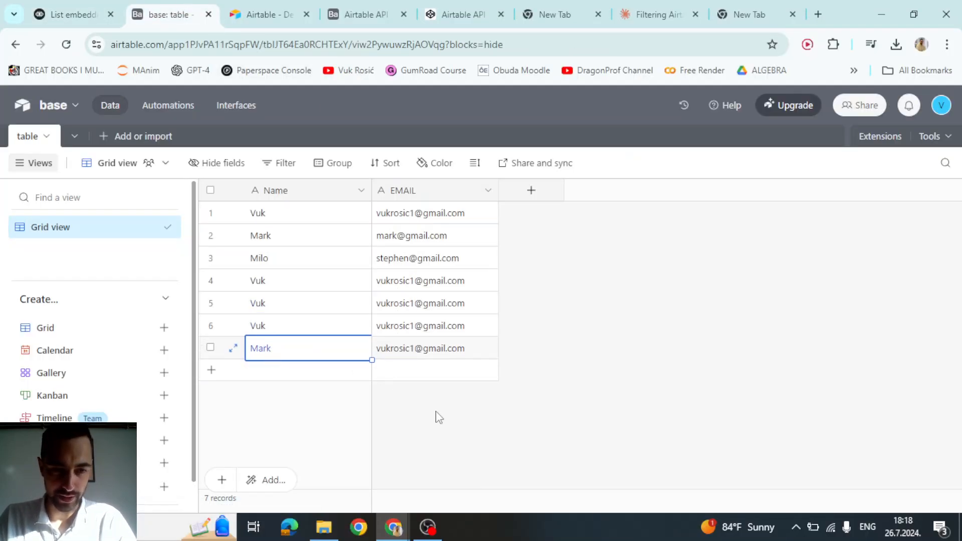
click(96, 11)
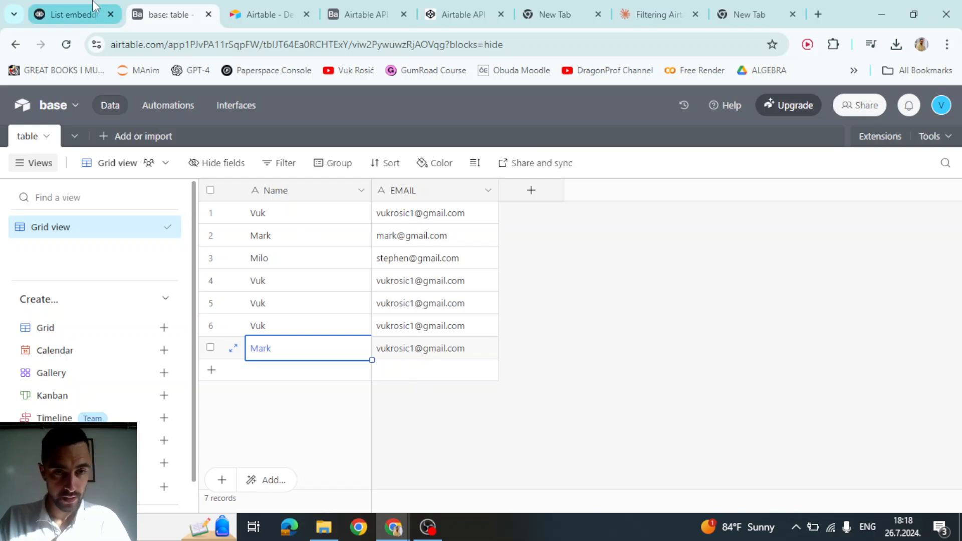
click(781, 285)
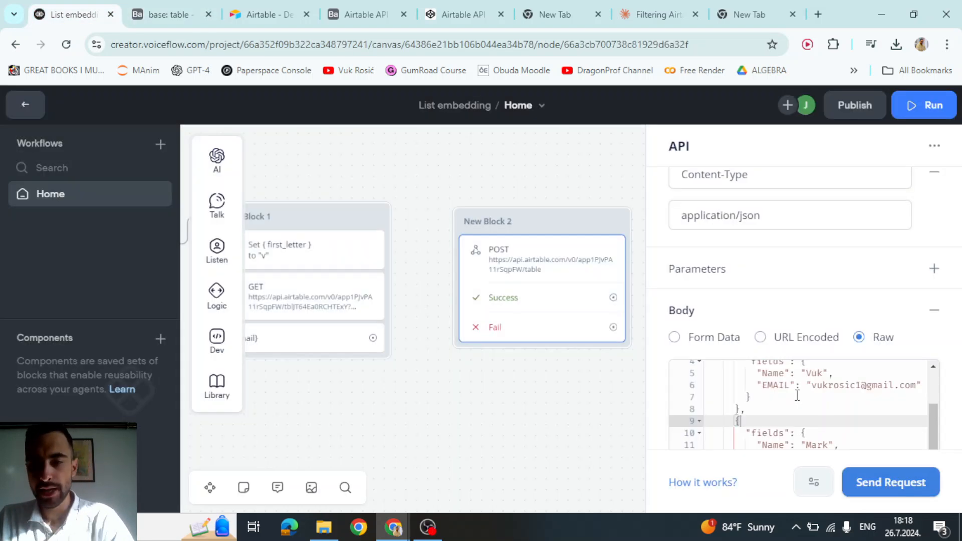
- Replace the first record's Name value with the {name} variable
drag(802, 373, 821, 373)
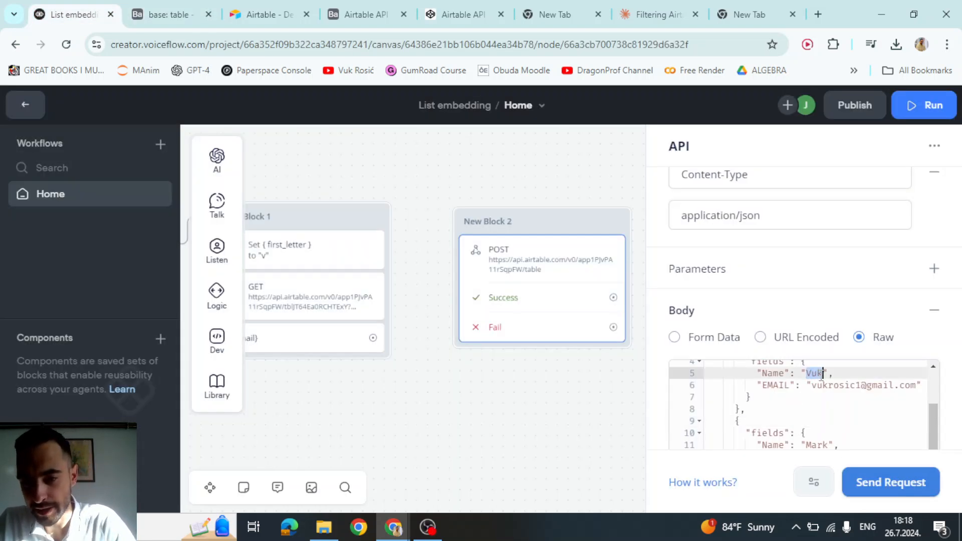
text({)
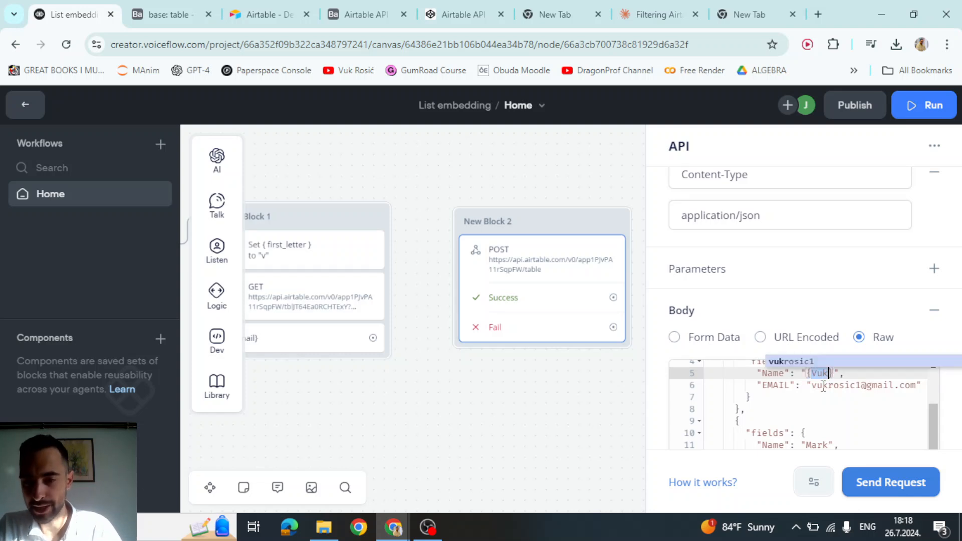
text(name)
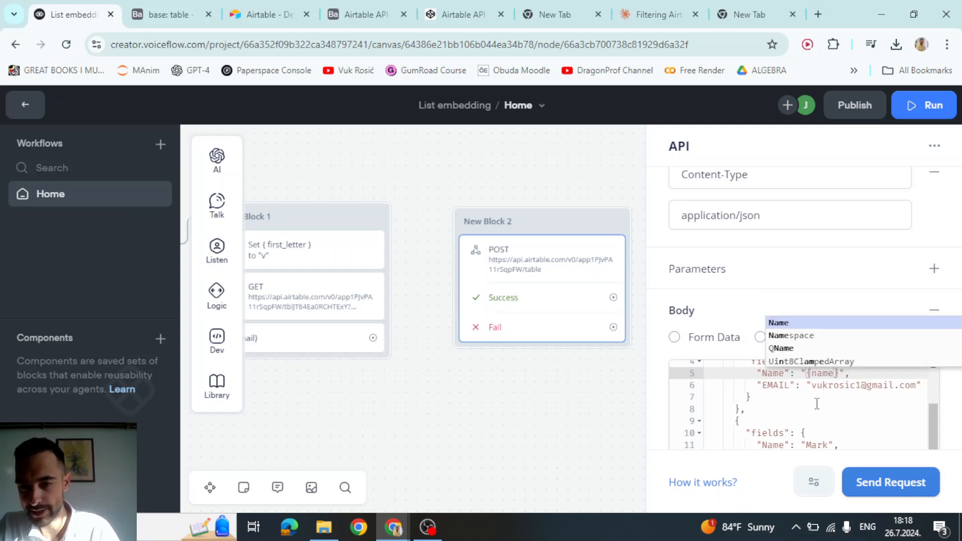
click(824, 385)
drag(853, 371, 800, 373)
click(818, 384)
click(816, 373)
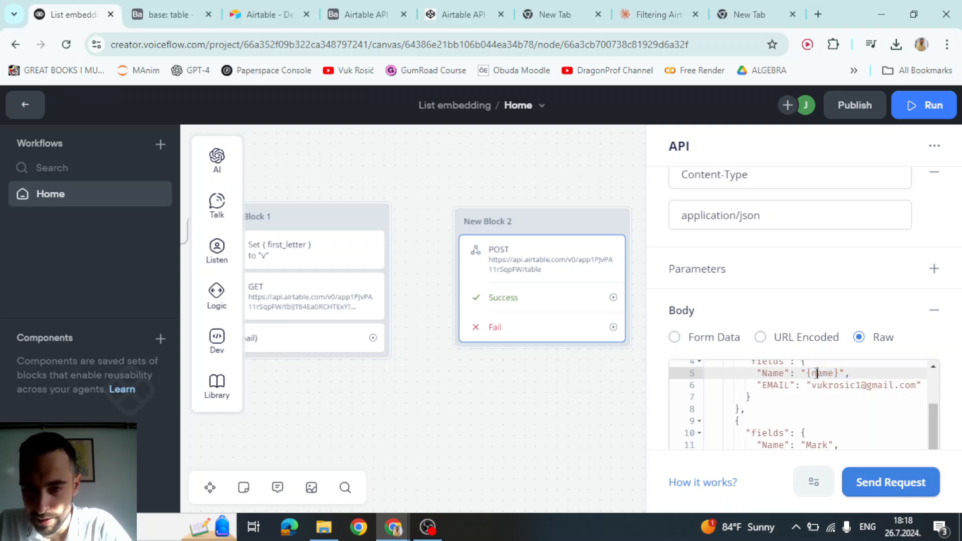
- Test the POST request with the name variable set to plk
click(894, 486)
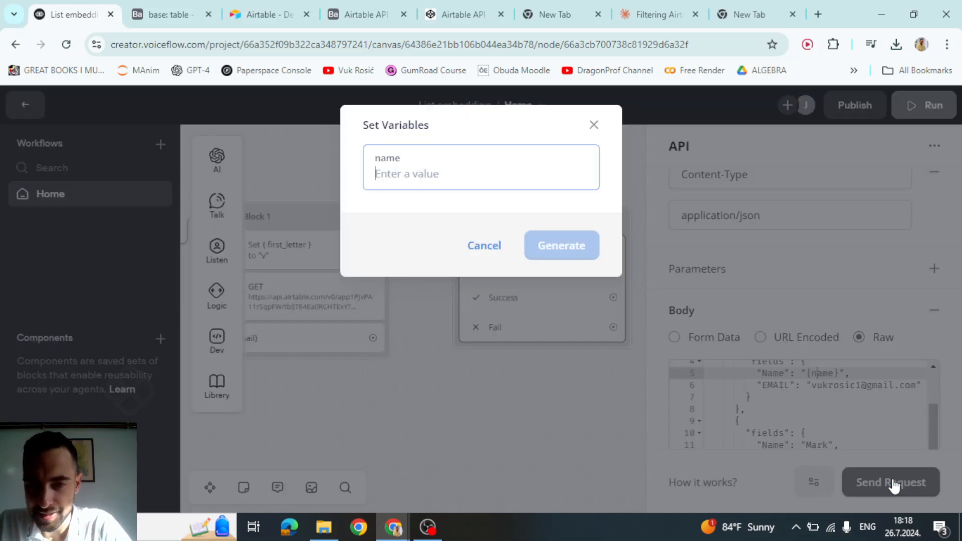
click(395, 173)
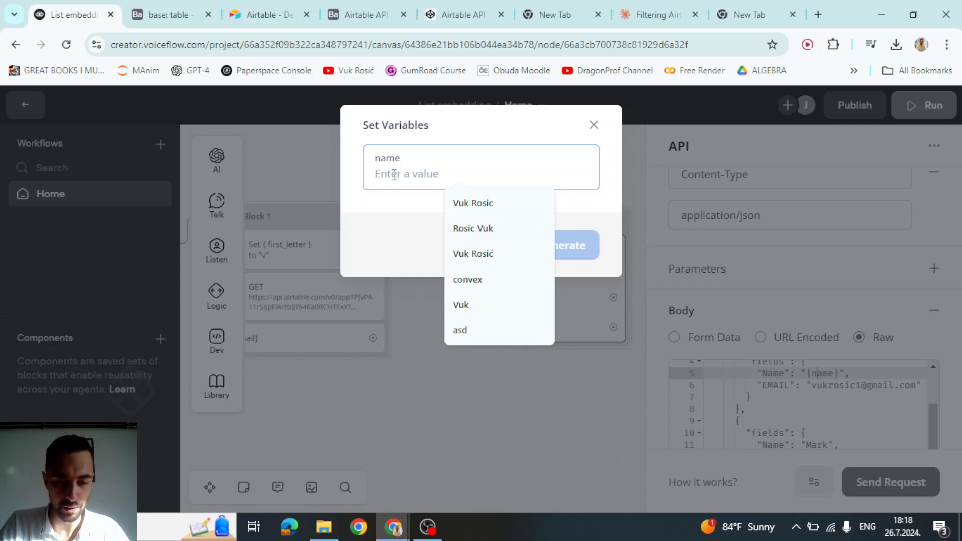
text(plk)
click(561, 246)
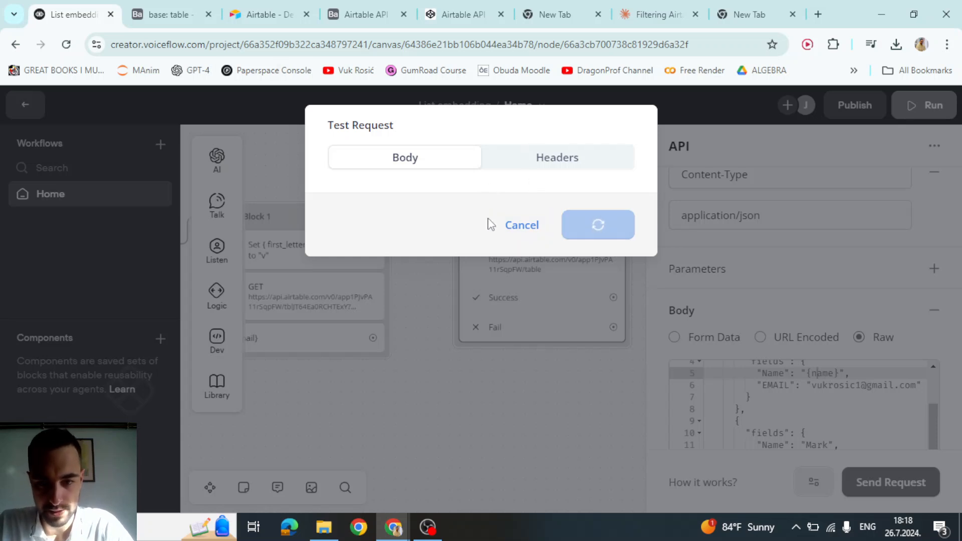
- Compare the newly created rows in the Airtable table, then return to Voiceflow
scroll(463, 234, down, 5)
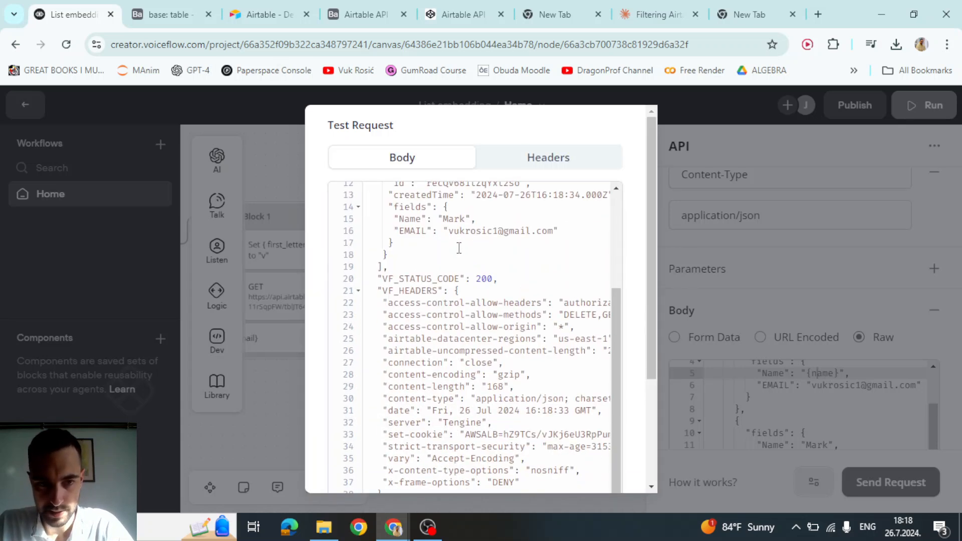
click(165, 14)
click(277, 376)
click(275, 393)
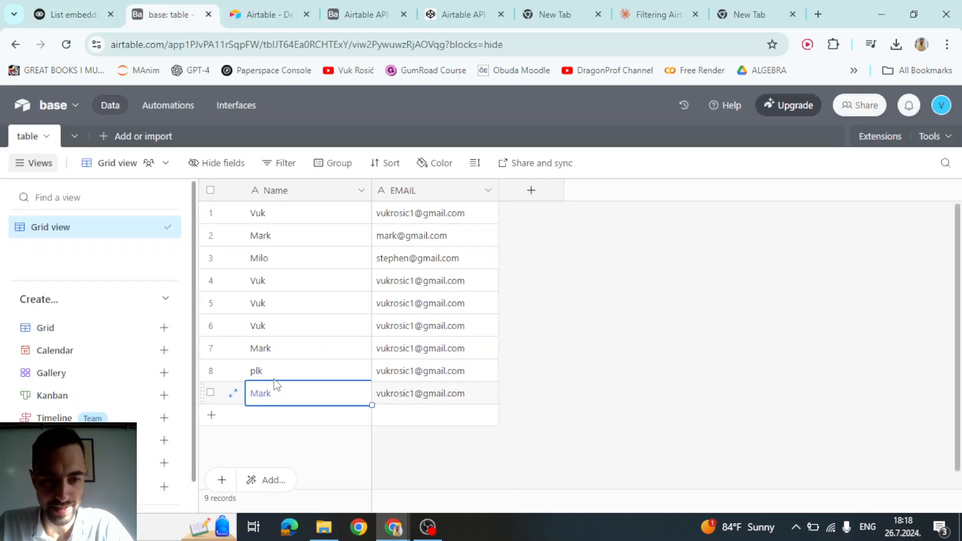
click(276, 375)
click(277, 394)
click(277, 375)
click(74, 11)
click(825, 263)
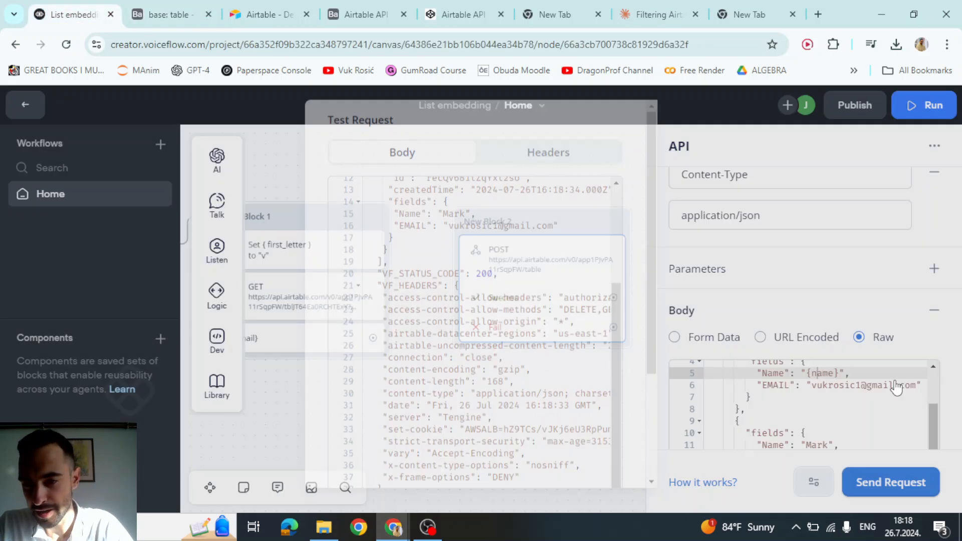
- Delete the second record from the JSON body, leaving a single record
click(805, 372)
click(827, 385)
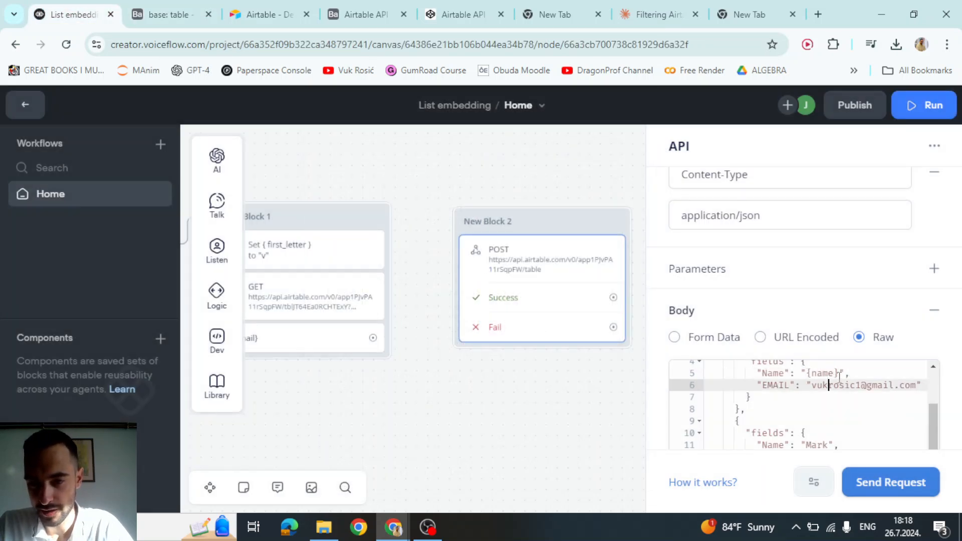
drag(838, 374, 805, 372)
click(822, 387)
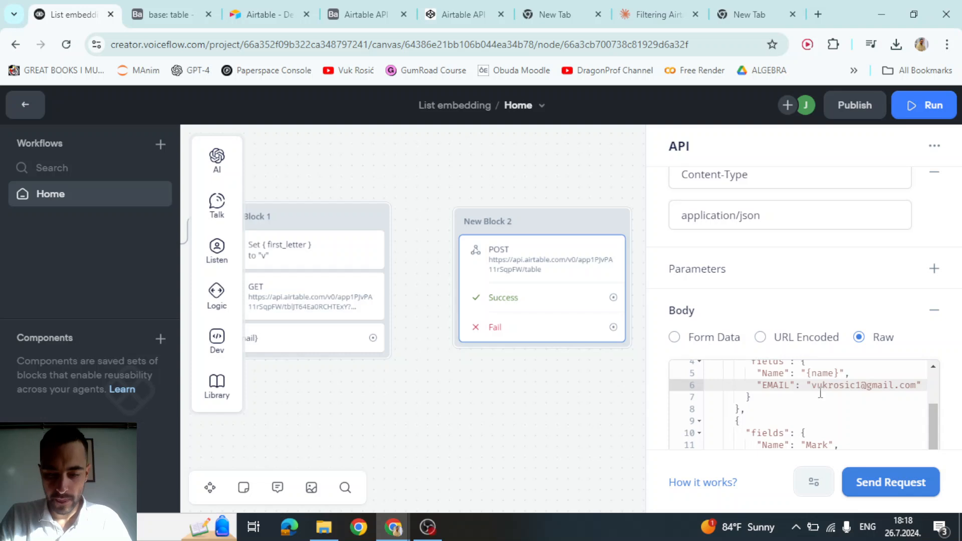
key(F11)
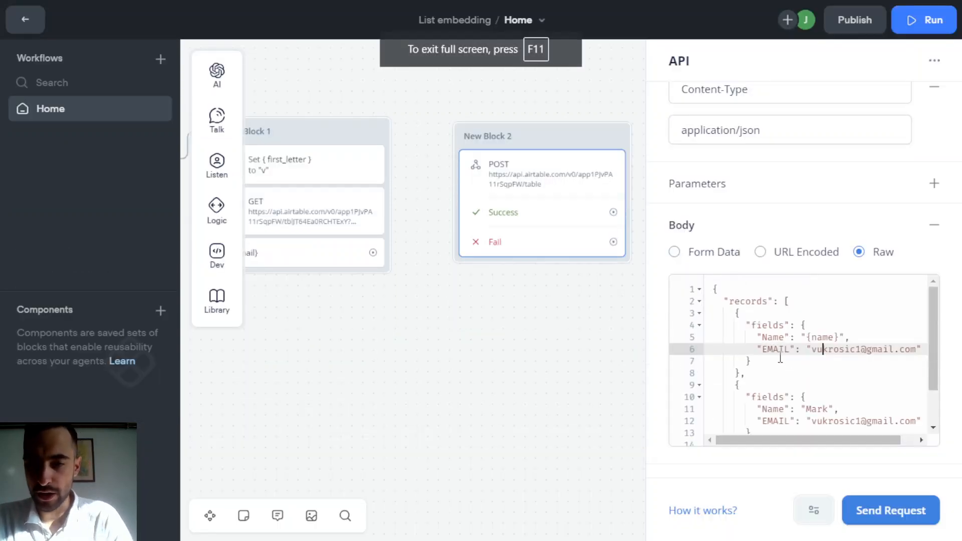
scroll(780, 357, up, 1)
scroll(727, 358, down, 1)
scroll(740, 365, up, 1)
scroll(781, 247, down, 2)
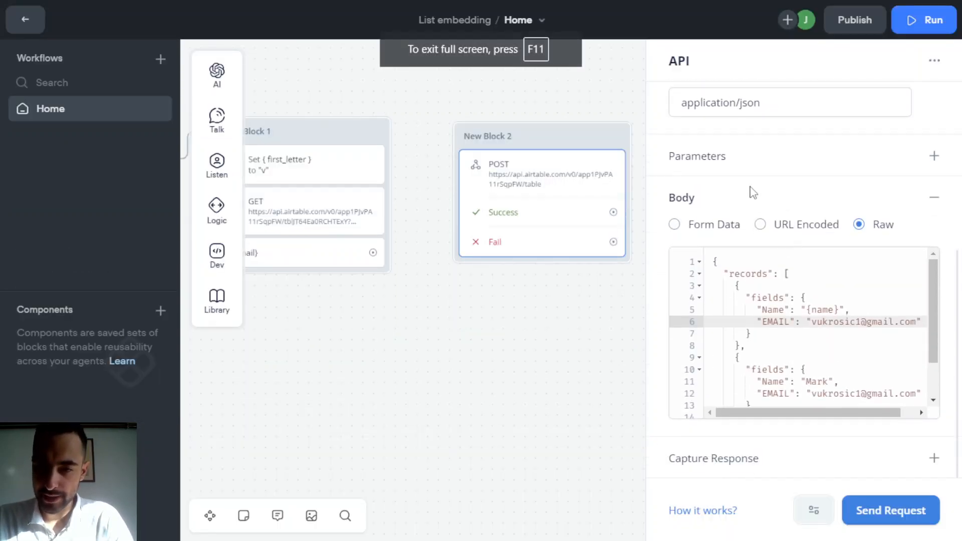
click(735, 357)
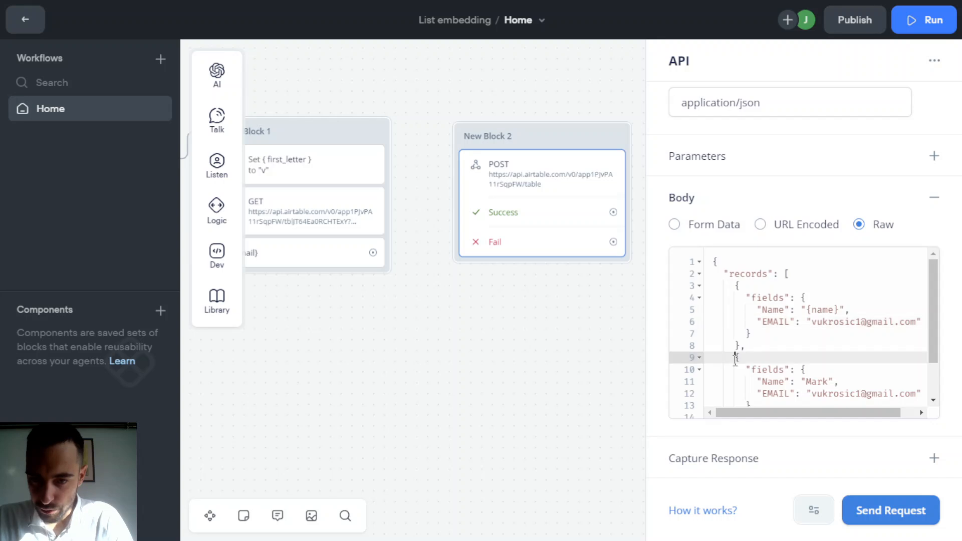
drag(734, 357, 752, 376)
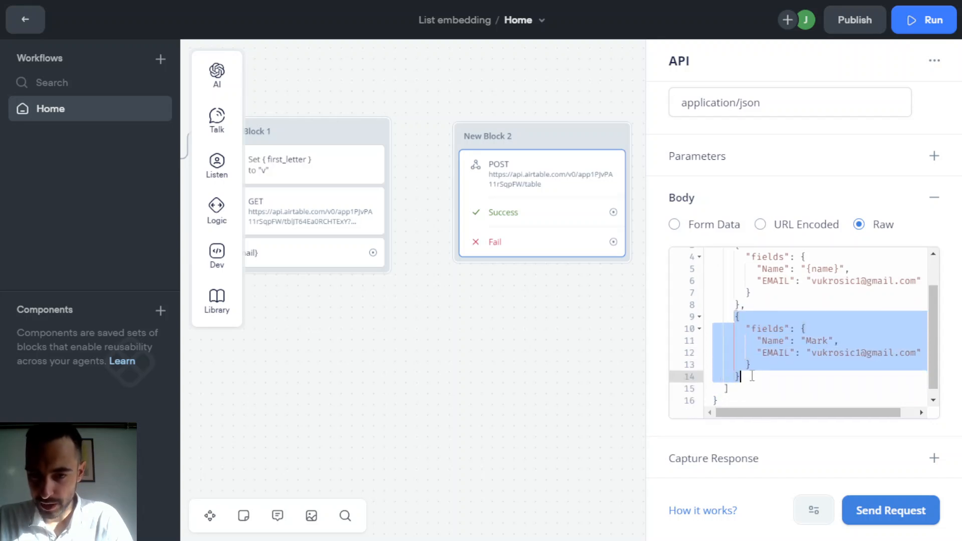
key(BackSpace)
key(BackSpace)
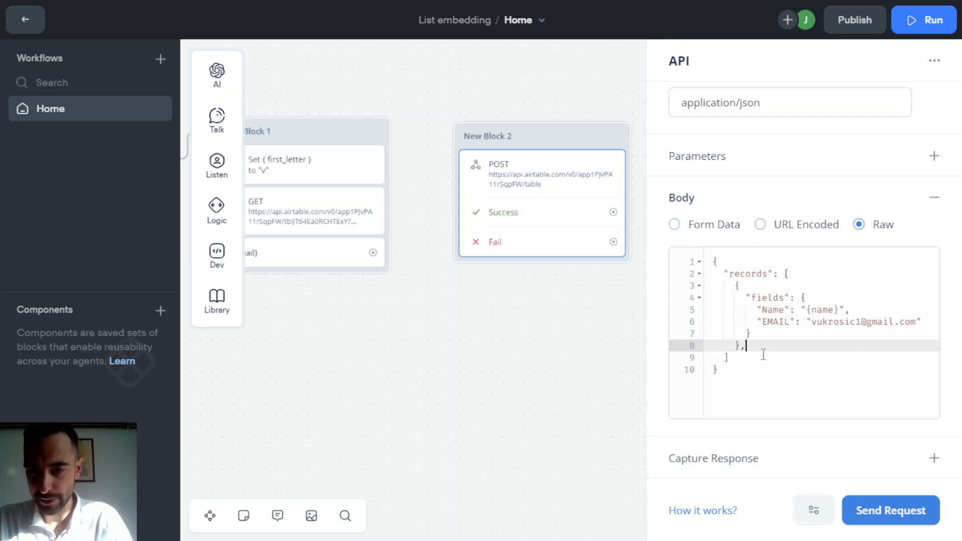
key(BackSpace)
- Delete the EMAIL line and test with name plk, which fails with a 422 error
drag(756, 343, 724, 288)
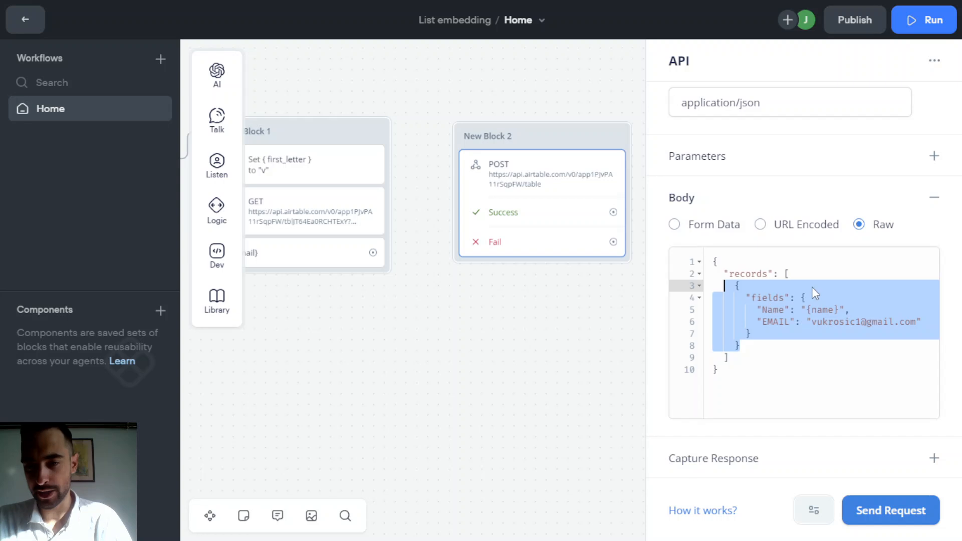
click(812, 287)
click(826, 338)
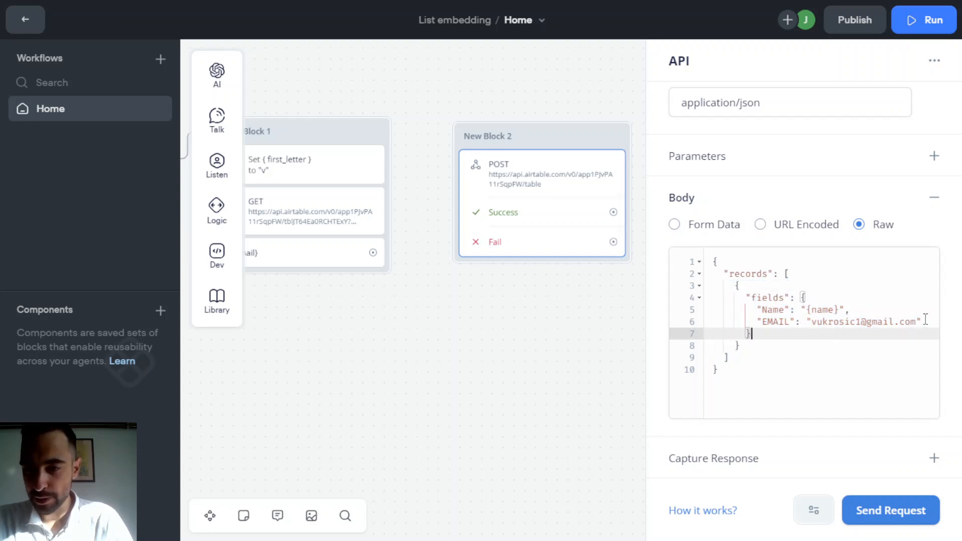
drag(925, 319, 713, 321)
key(ctrl+c)
key(BackSpace)
key(BackSpace)
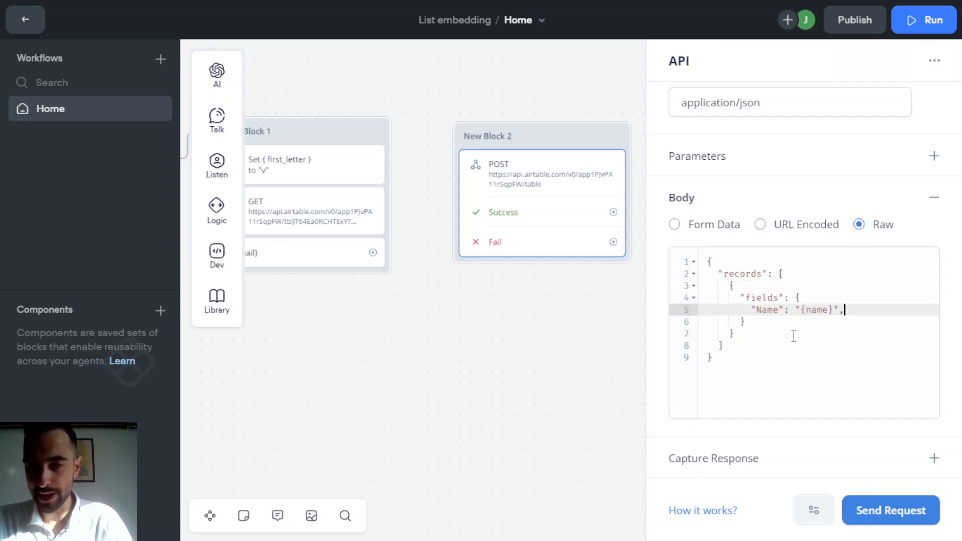
click(799, 331)
click(790, 297)
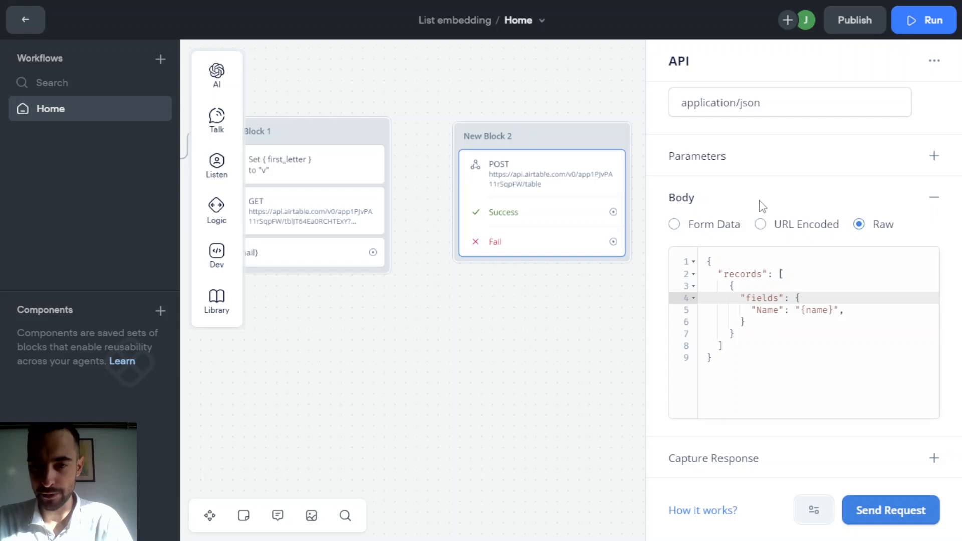
click(880, 509)
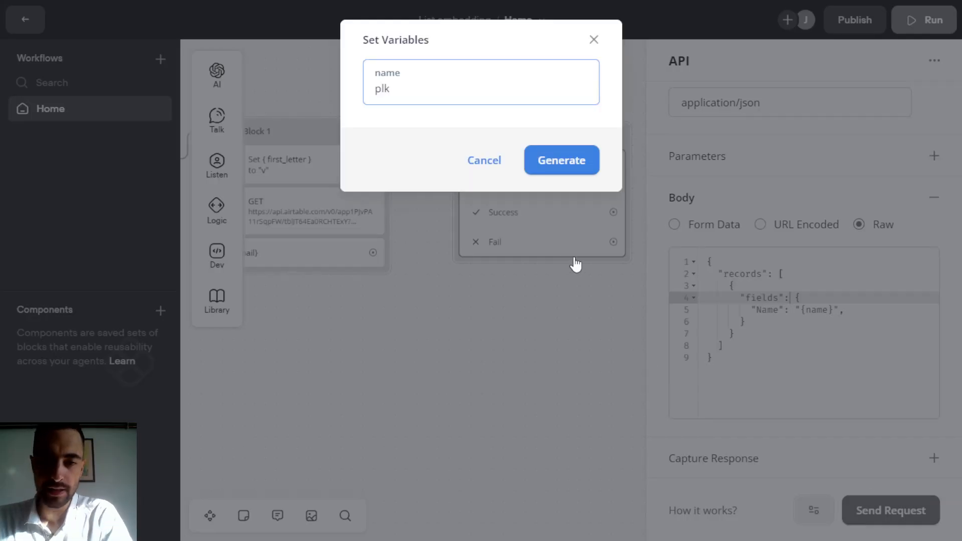
click(535, 164)
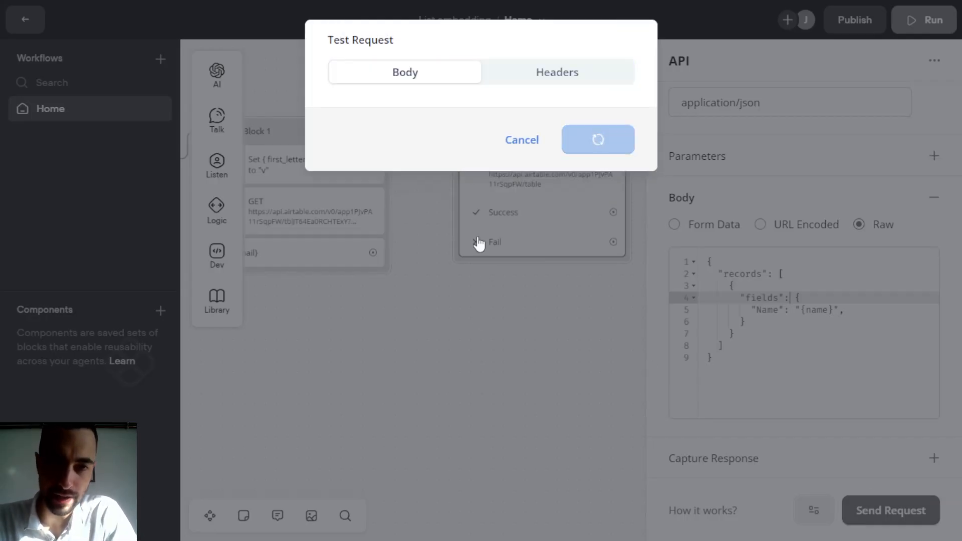
drag(476, 171, 574, 147)
click(592, 147)
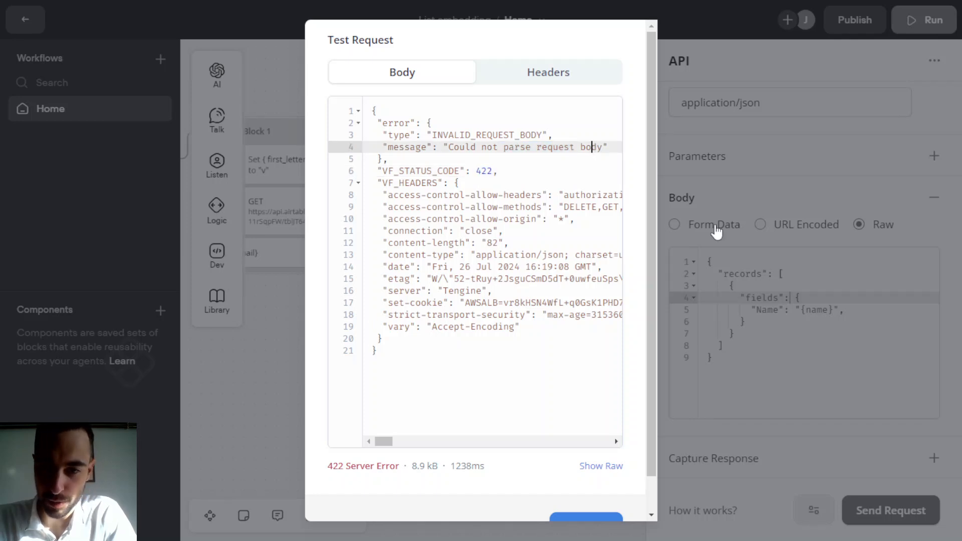
- Restore the EMAIL line and clear its value to an empty string
click(825, 334)
click(835, 311)
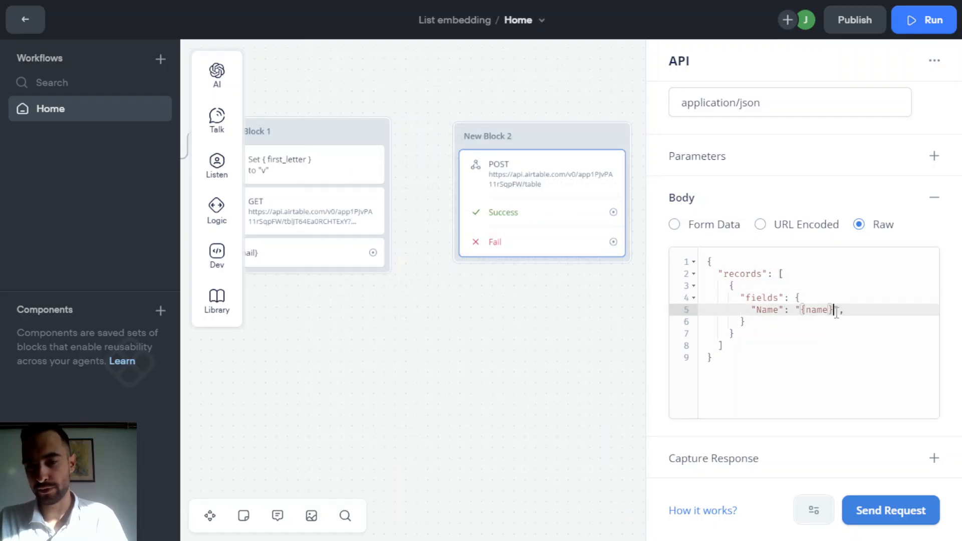
key(ctrl+v)
click(840, 333)
double_click(839, 326)
click(814, 336)
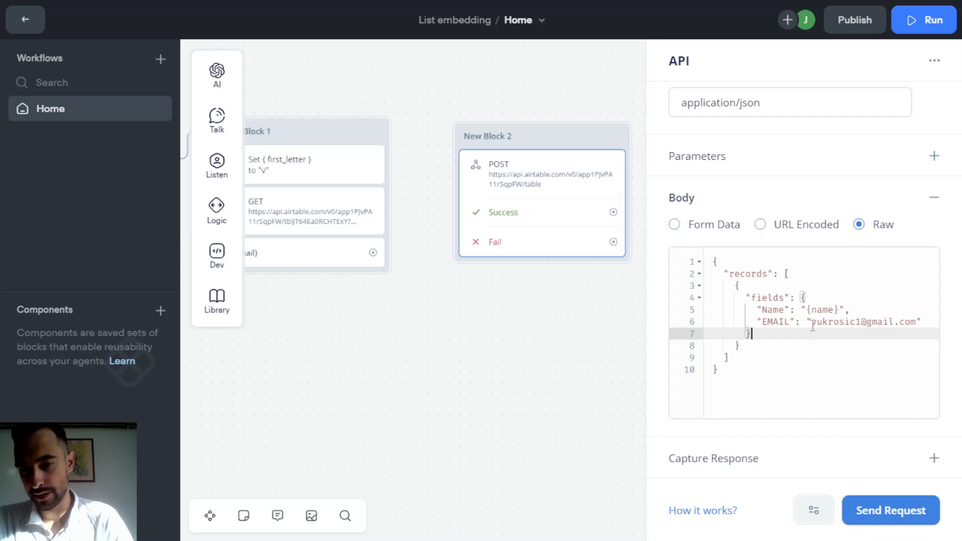
drag(812, 322, 906, 321)
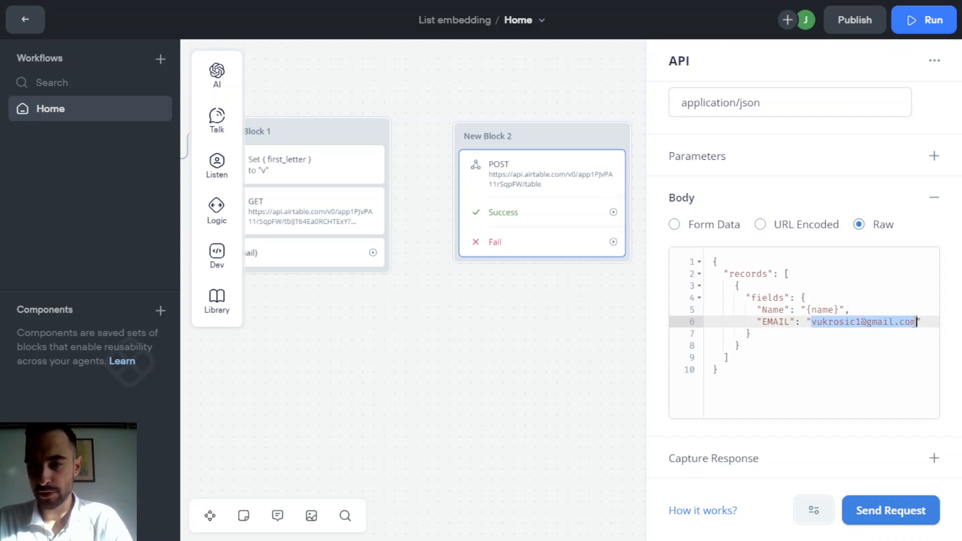
key(BackSpace)
- Resend the test with name plk and confirm the 200 OK response
click(834, 330)
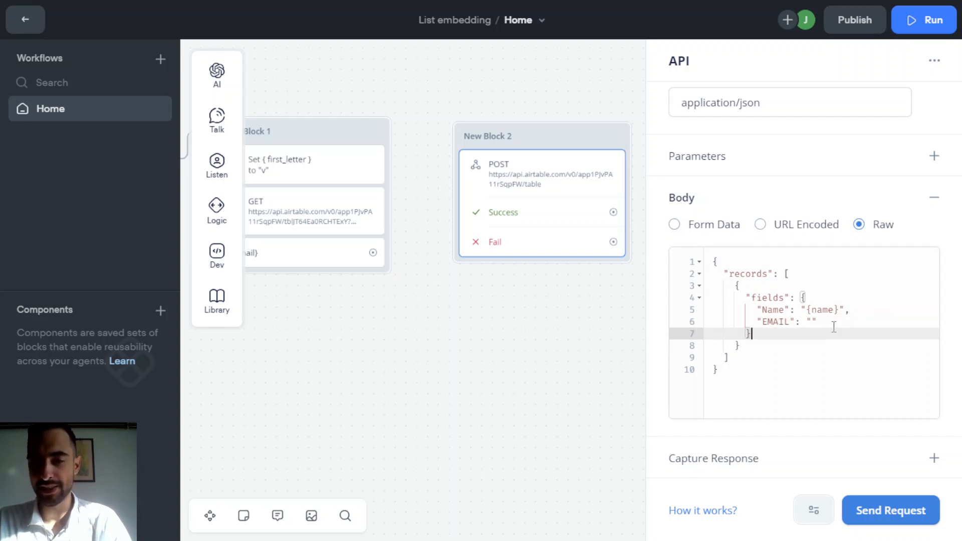
click(835, 321)
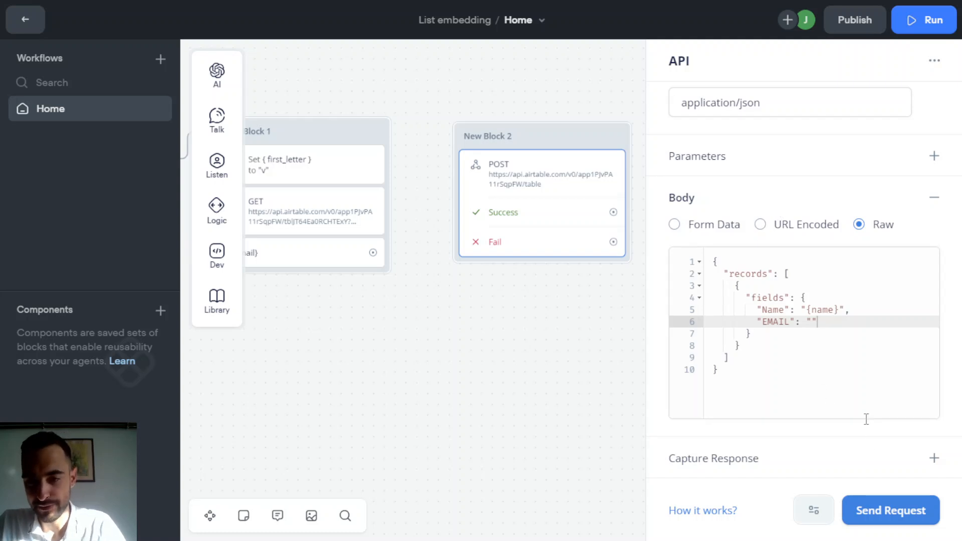
click(891, 509)
click(562, 161)
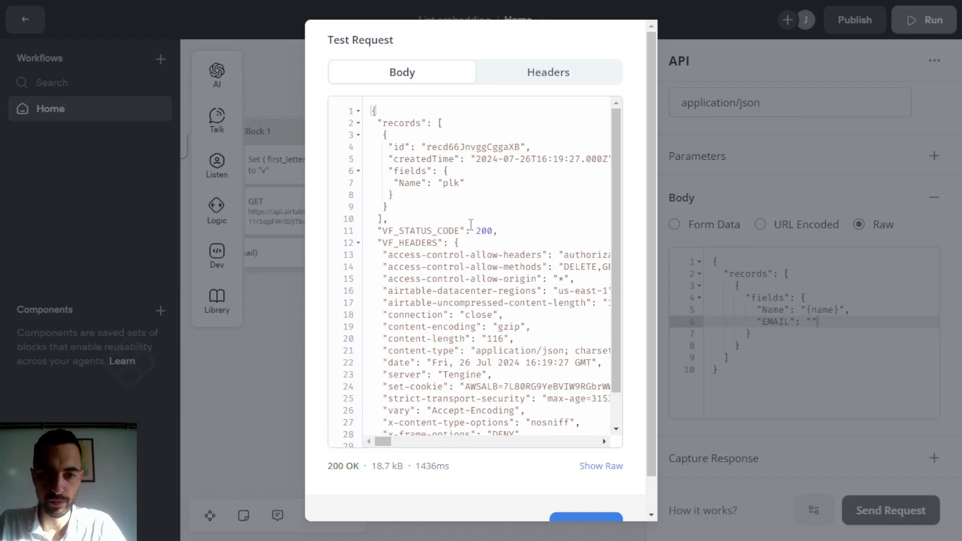
click(500, 231)
click(723, 209)
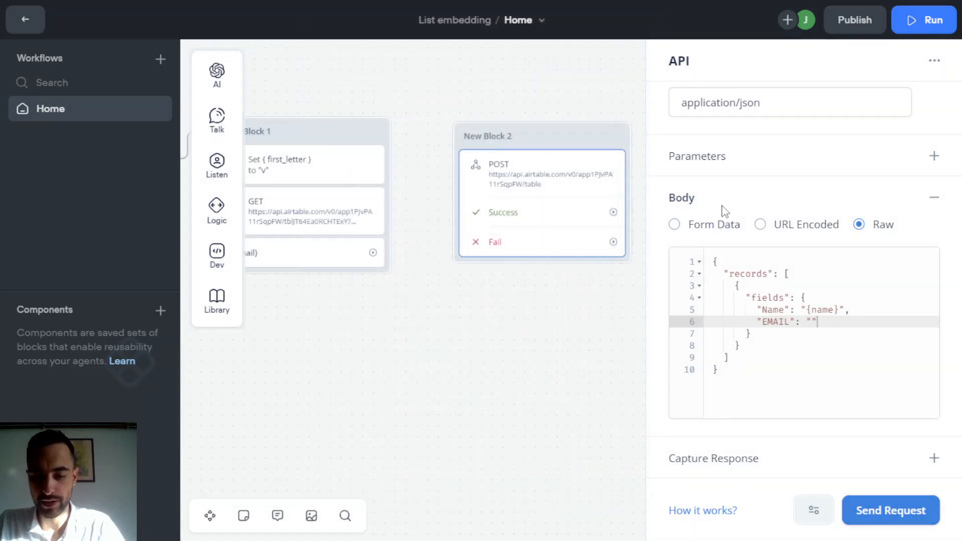
click(165, 14)
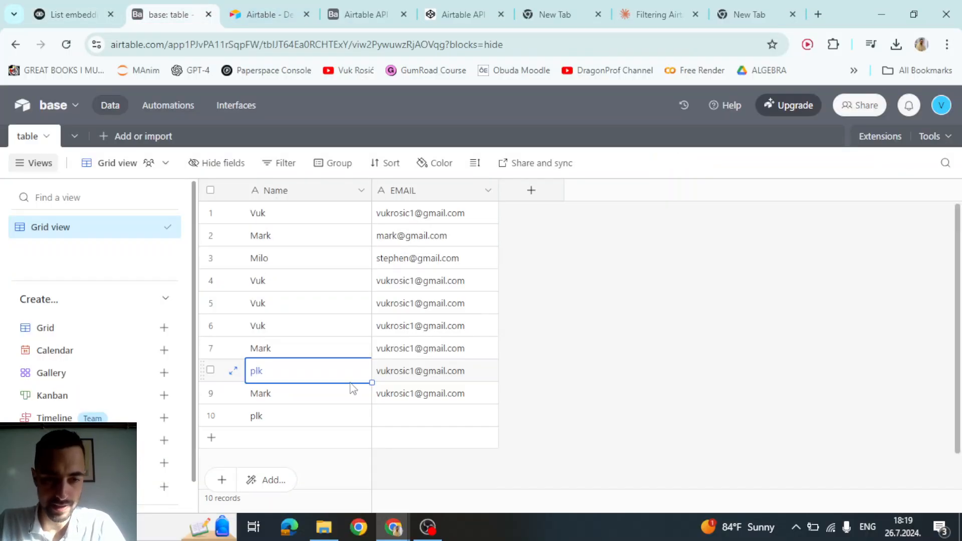
click(353, 422)
click(440, 421)
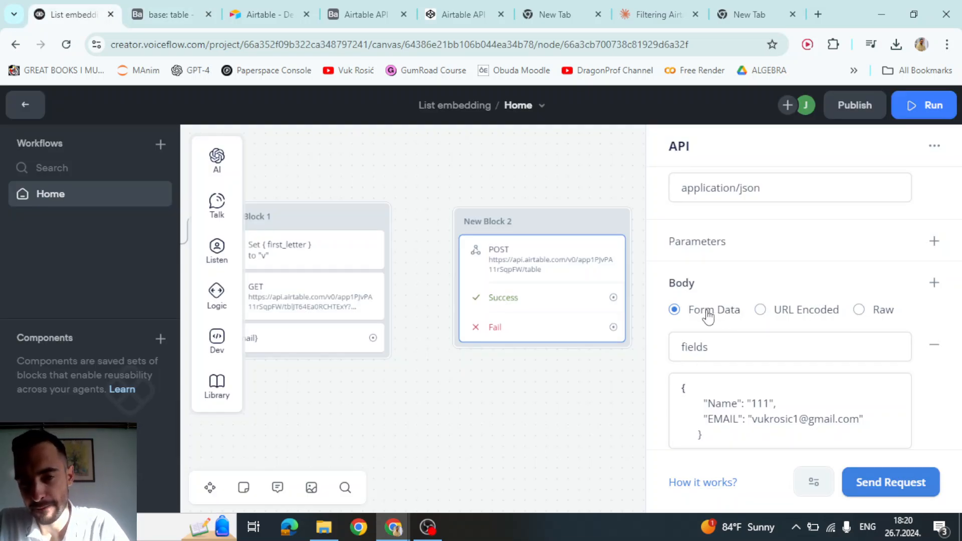
double_click(706, 350)
click(715, 439)
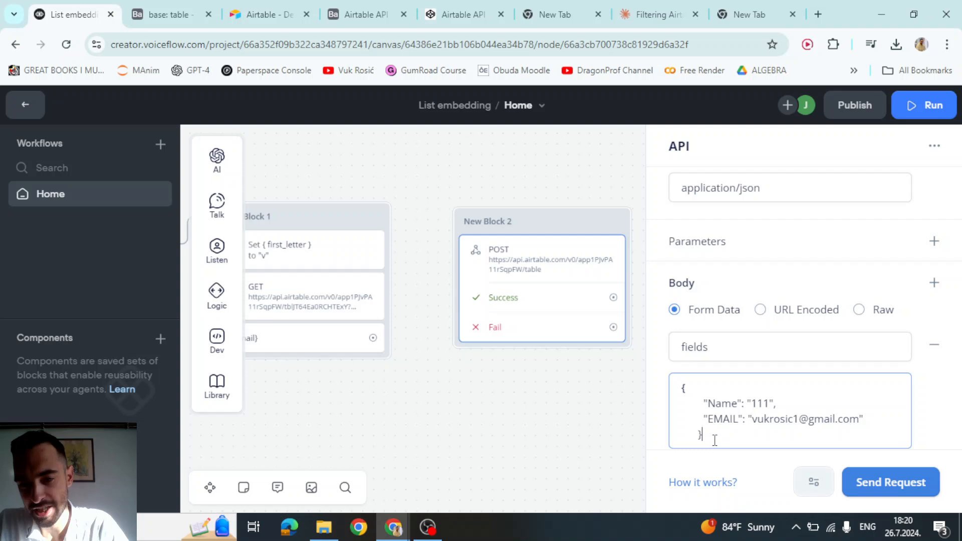
key(ctrl+a)
click(872, 310)
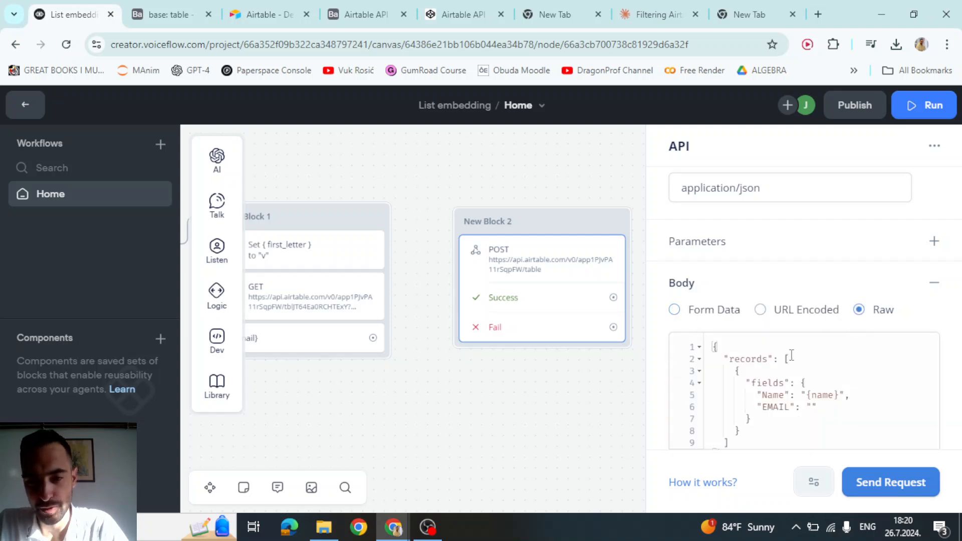
drag(739, 442, 695, 347)
scroll(771, 401, down, 3)
scroll(771, 392, up, 3)
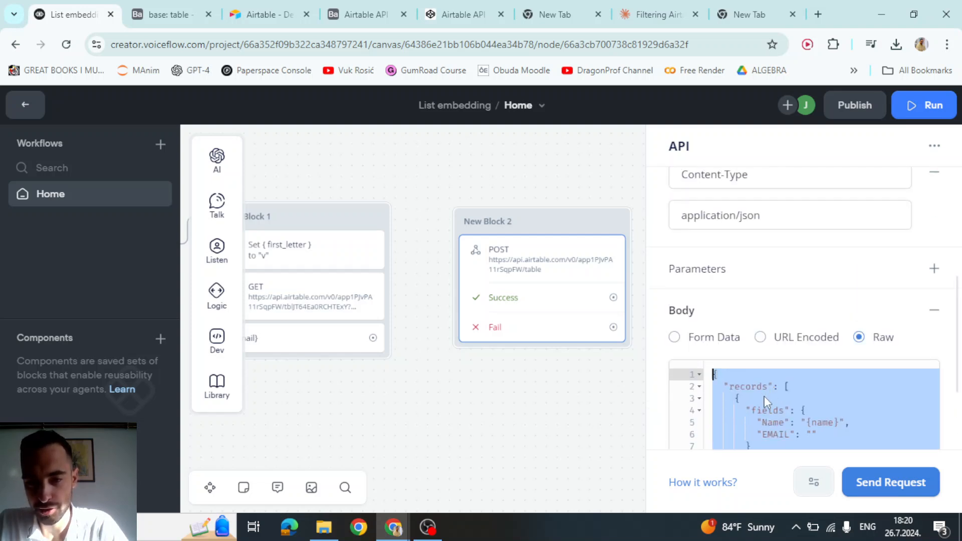
click(765, 400)
scroll(706, 292, down, 2)
click(765, 351)
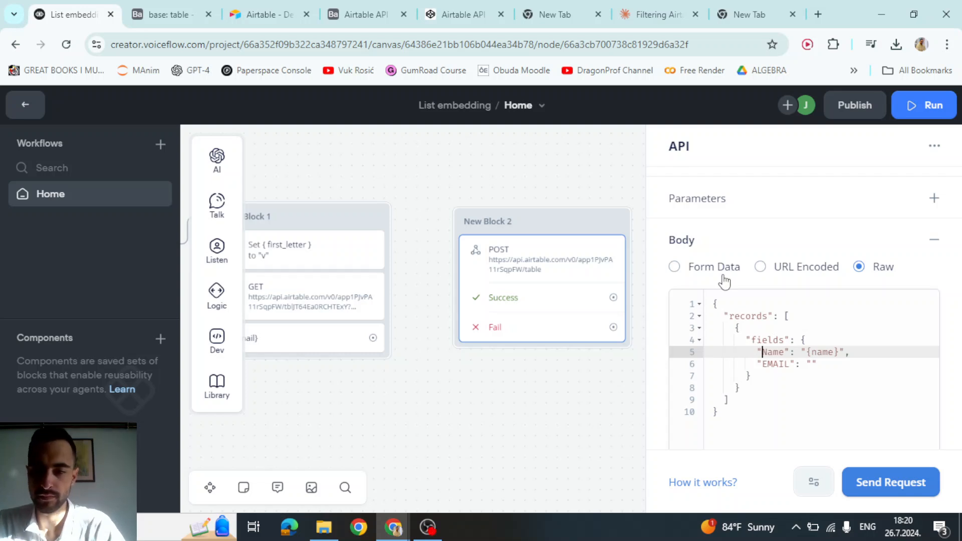
mouse_move(746, 341)
mouse_down()
mouse_move(765, 391)
mouse_move(771, 377)
mouse_move(741, 335)
mouse_up()
click(773, 351)
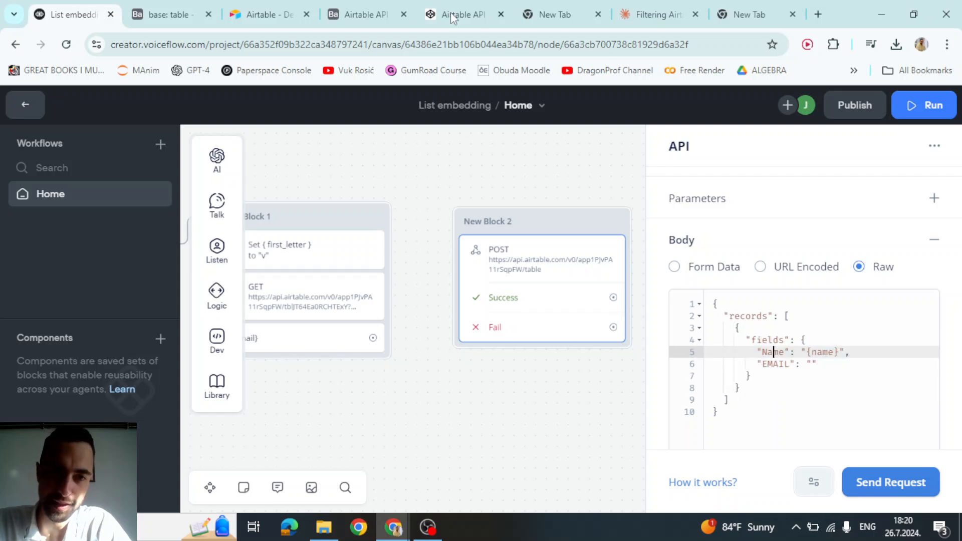
click(359, 14)
- Select and copy the records array from the Create records curl example
click(615, 310)
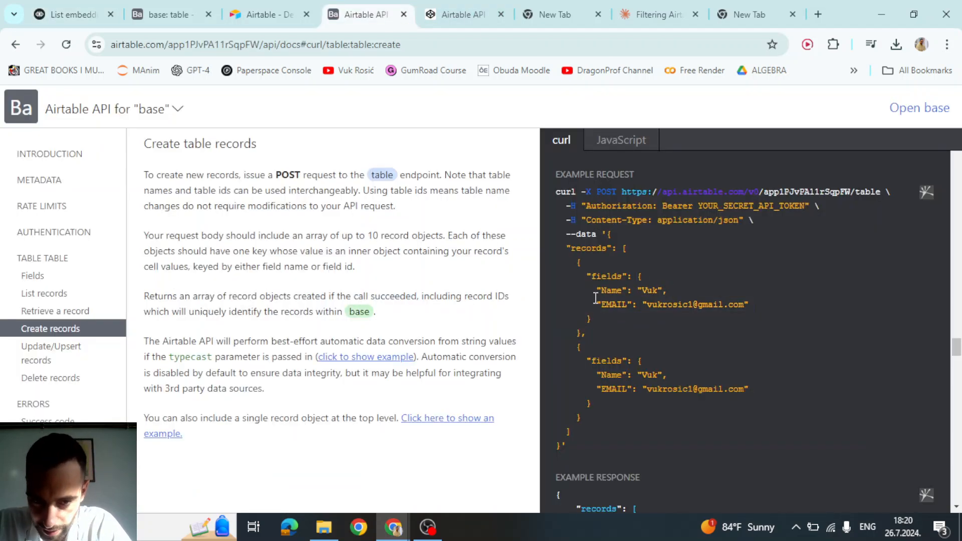
drag(624, 247, 586, 421)
click(625, 248)
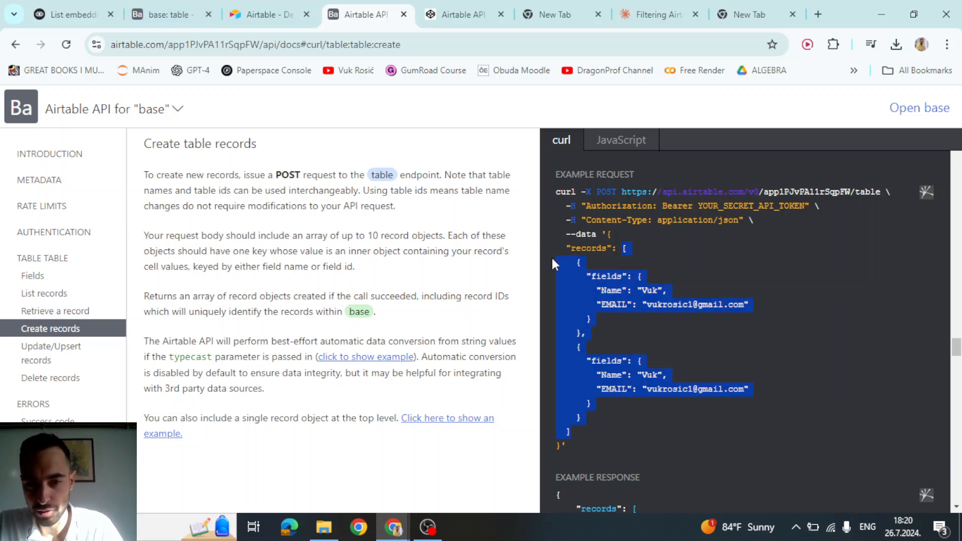
click(608, 237)
drag(608, 234, 573, 417)
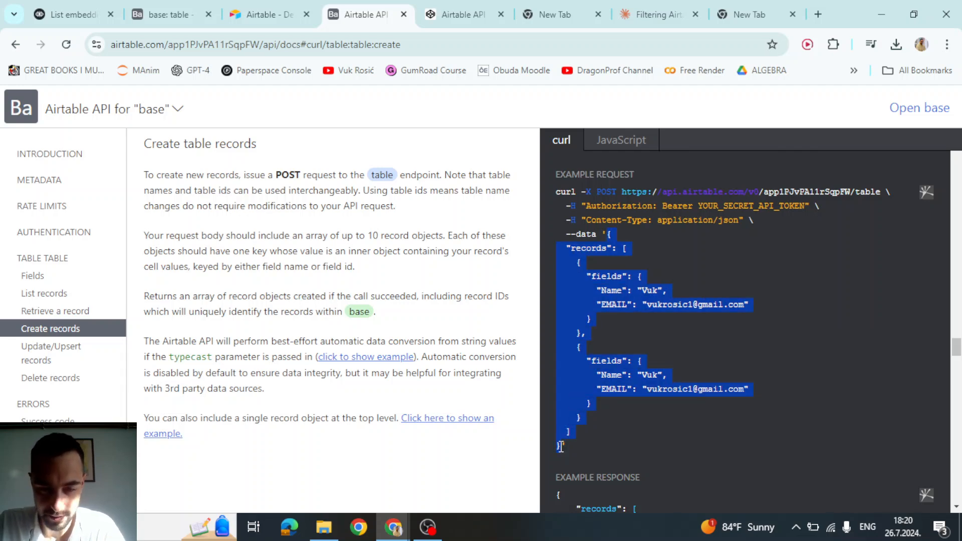
key(ctrl+1)
- Paste the copied records into the POST body and duplicate the second record as a third
key(ctrl+a)
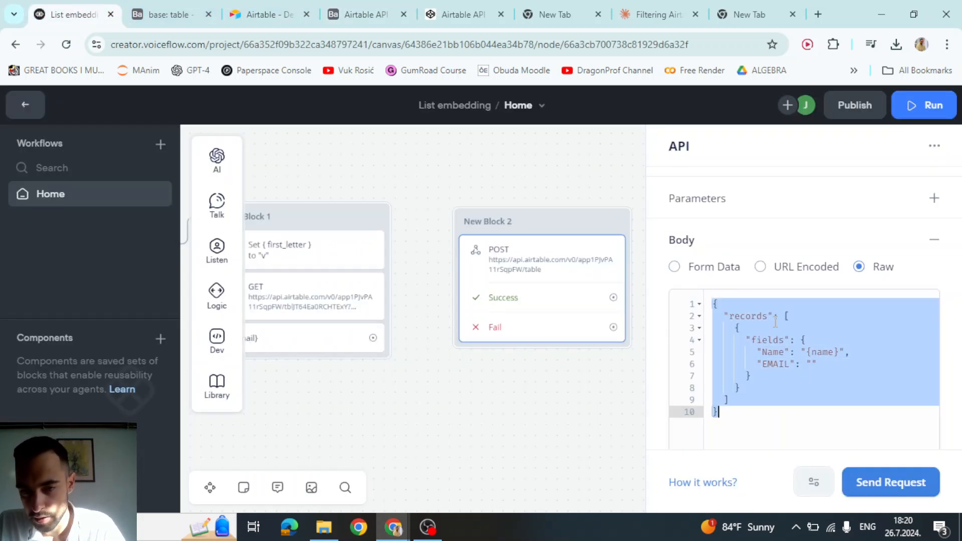
key(ctrl+v)
key(F11)
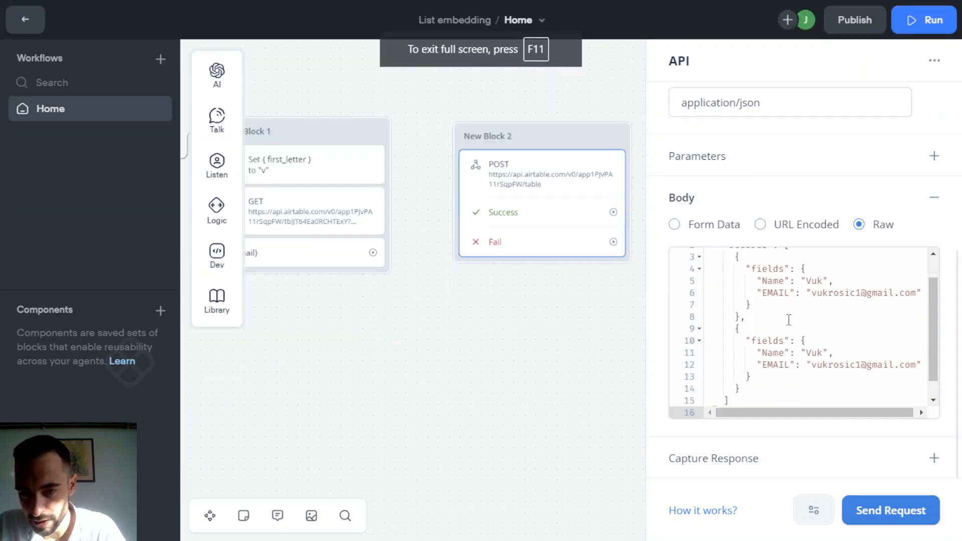
scroll(789, 319, down, 1)
click(741, 306)
scroll(756, 303, up, 3)
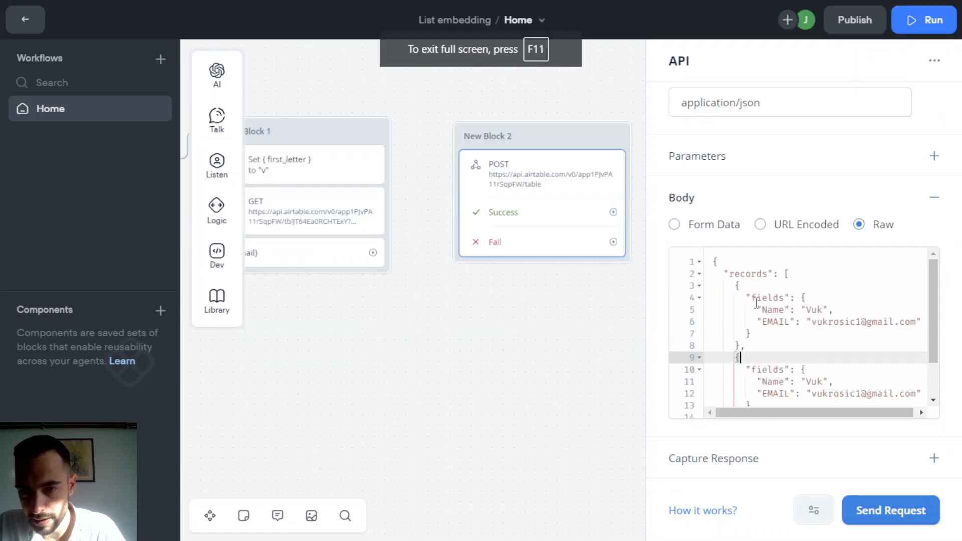
scroll(753, 323, down, 2)
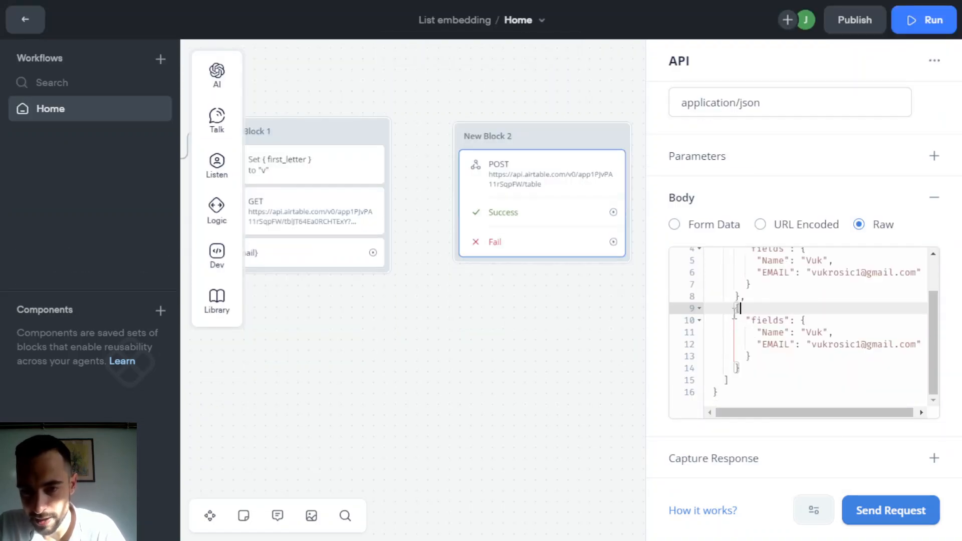
drag(734, 307, 759, 366)
key(ctrl+c)
click(760, 365)
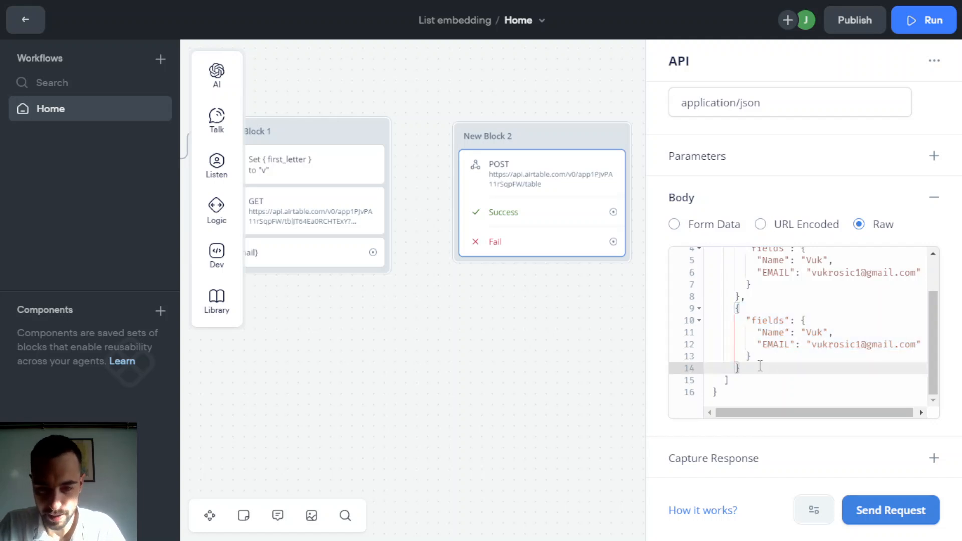
text(,)
key(Return)
key(ctrl+v)
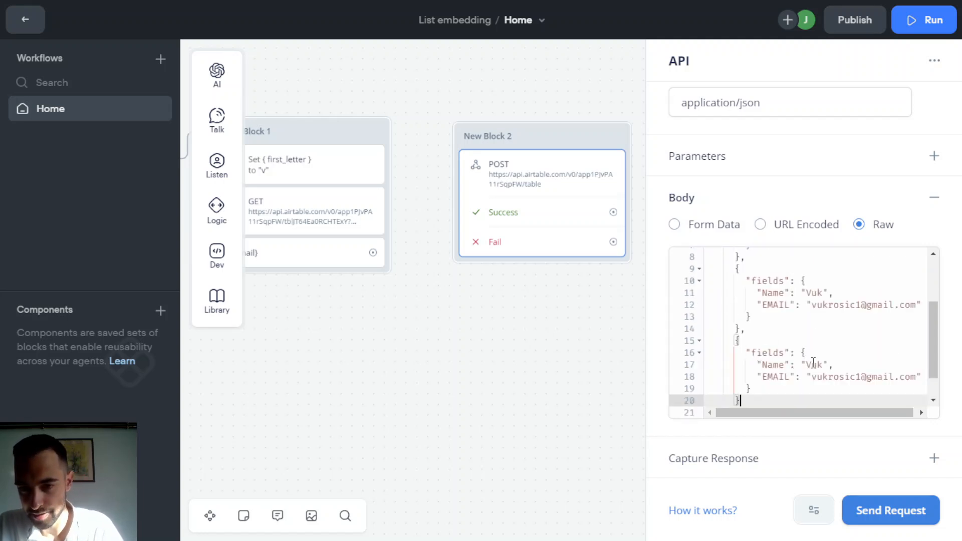
- Fill the three records with dummy values: asdasd/asdasdasd, 123/12312, and dfg/fgdfg
double_click(813, 364)
text(asdasd)
double_click(831, 376)
text(asdasda)
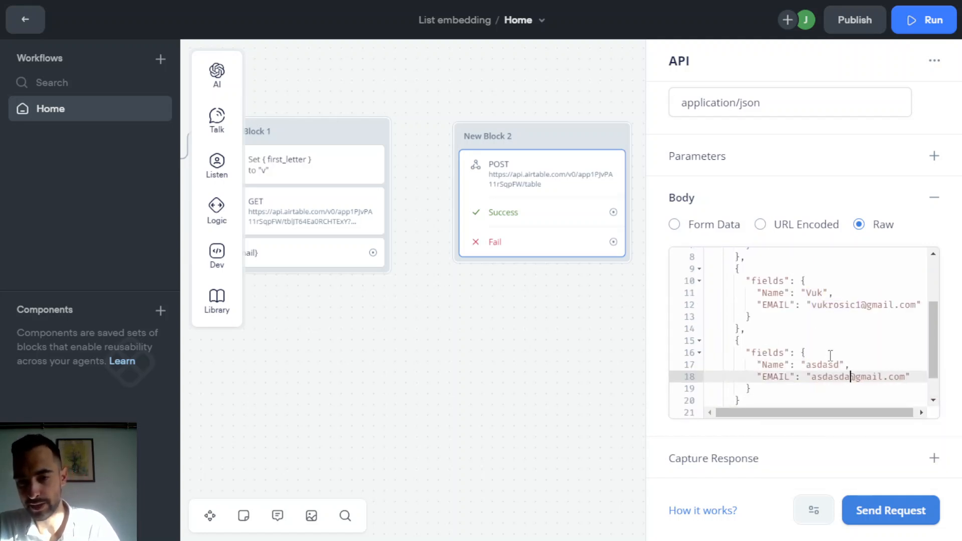
text(sd)
click(845, 342)
click(827, 293)
double_click(826, 305)
text(12312)
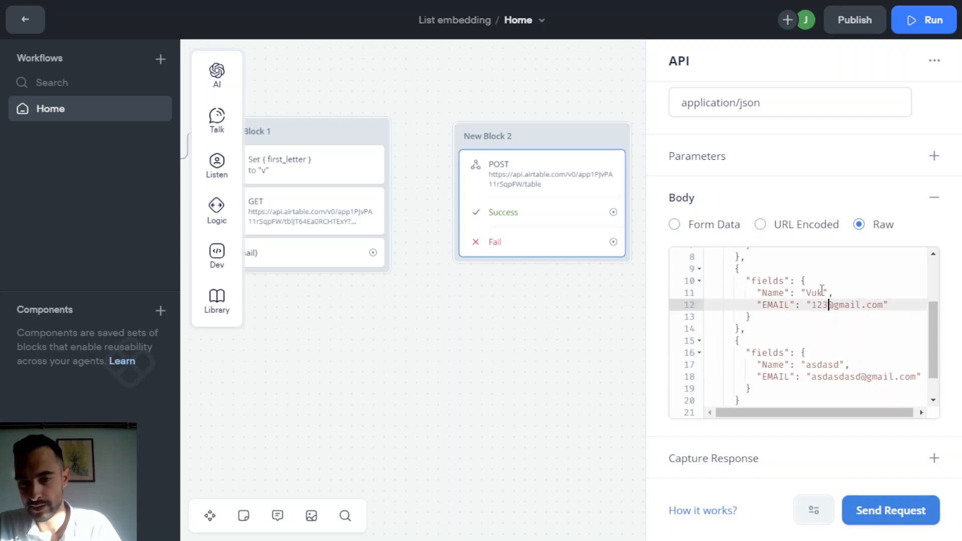
double_click(814, 293)
text(123)
scroll(827, 300, up, 2)
click(828, 275)
double_click(827, 275)
text(fgdfg)
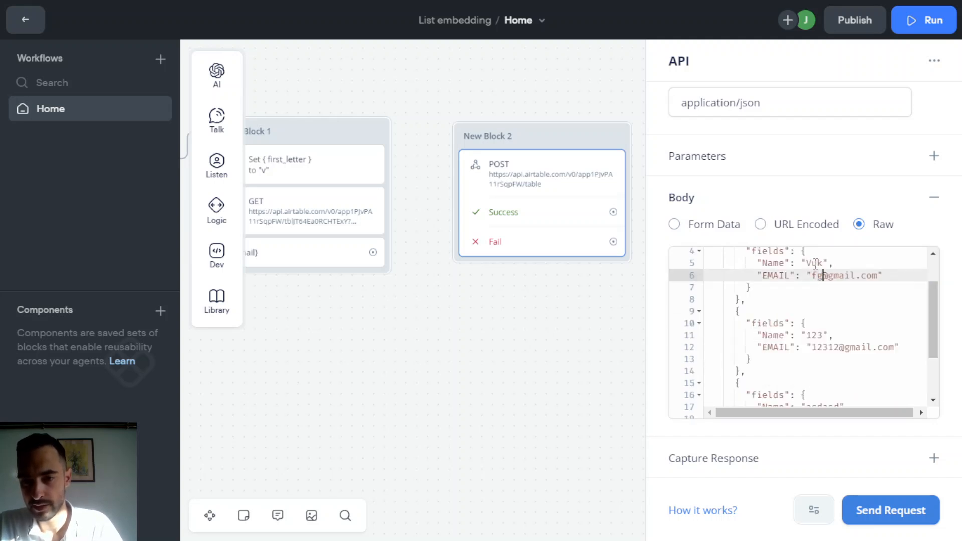
double_click(815, 263)
text(dfg)
click(853, 323)
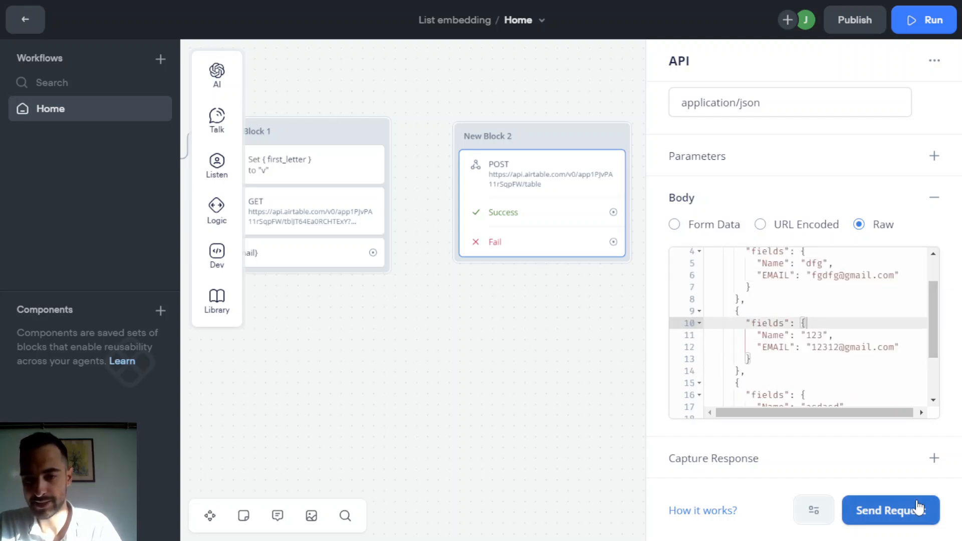
- Send the test request to create the three records and review the response
click(858, 508)
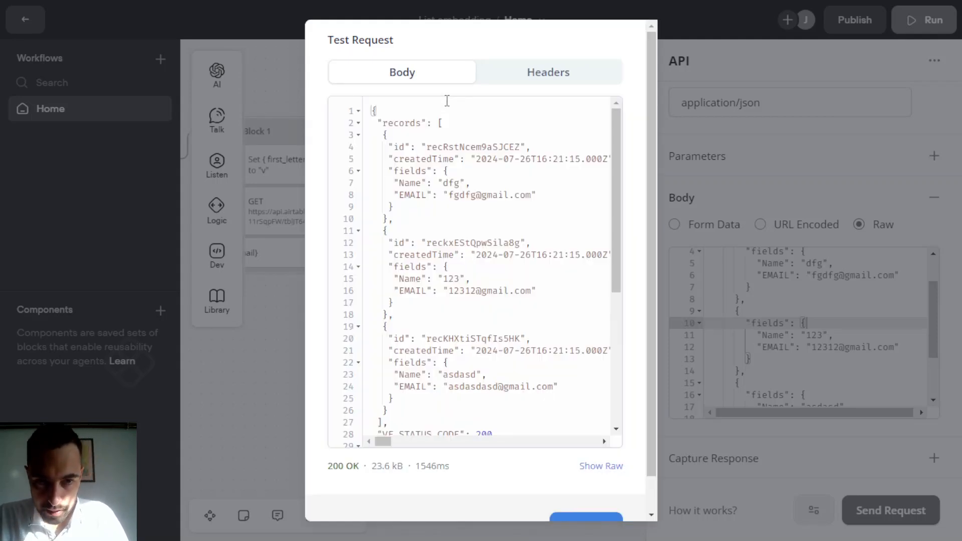
scroll(472, 219, down, 3)
scroll(485, 328, up, 2)
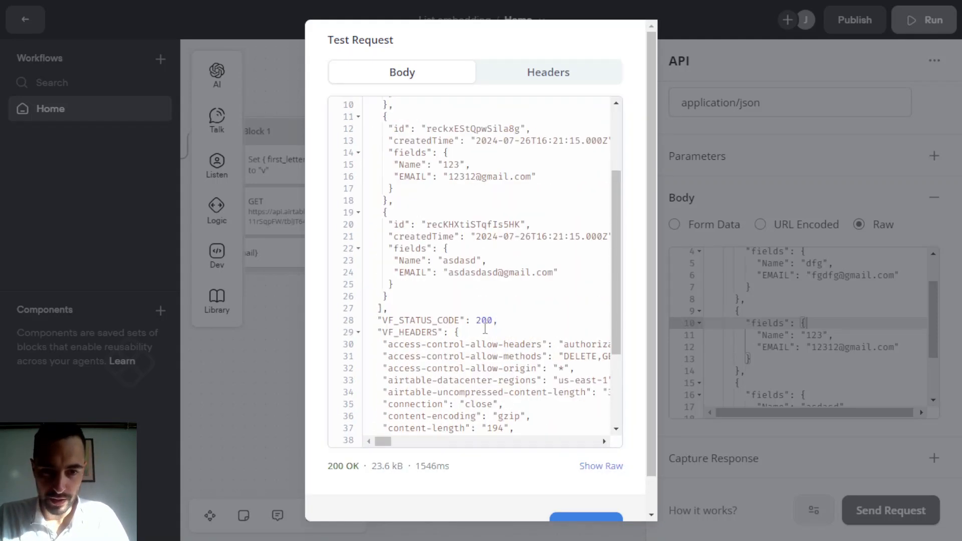
key(F11)
- Check the newly created rows, including dfg, in the Airtable table
click(165, 14)
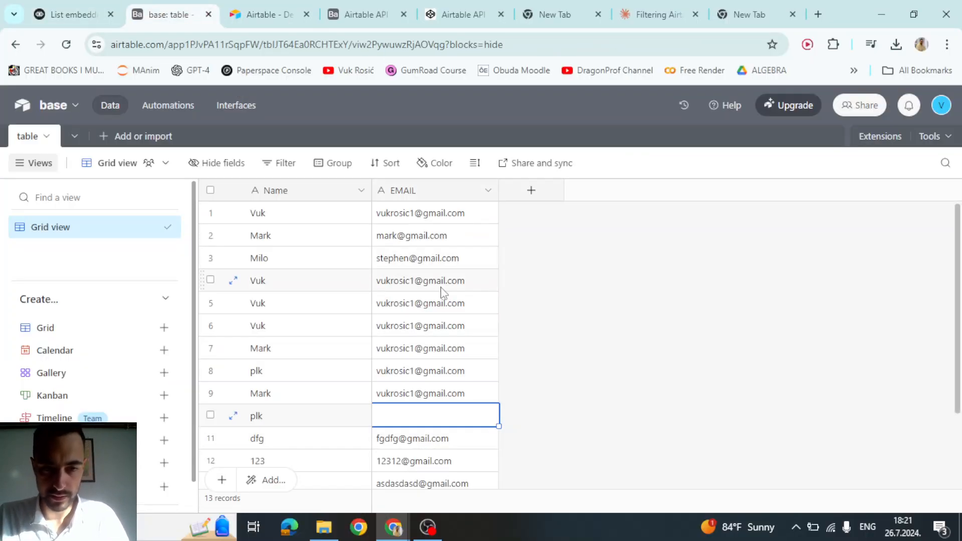
click(382, 380)
click(386, 350)
click(390, 330)
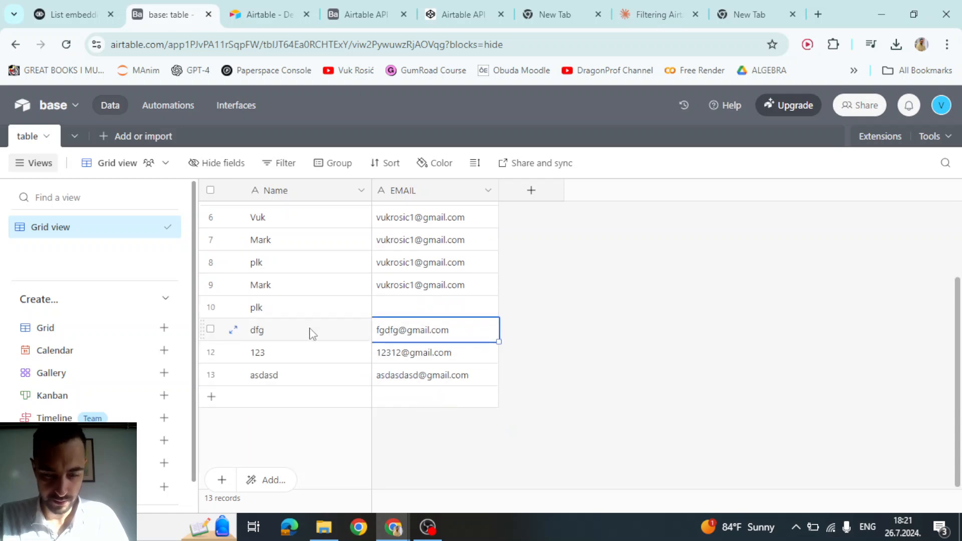
- Select the example records JSON in the API docs' Update records section
key(ctrl+Tab)
key(ctrl+Tab)
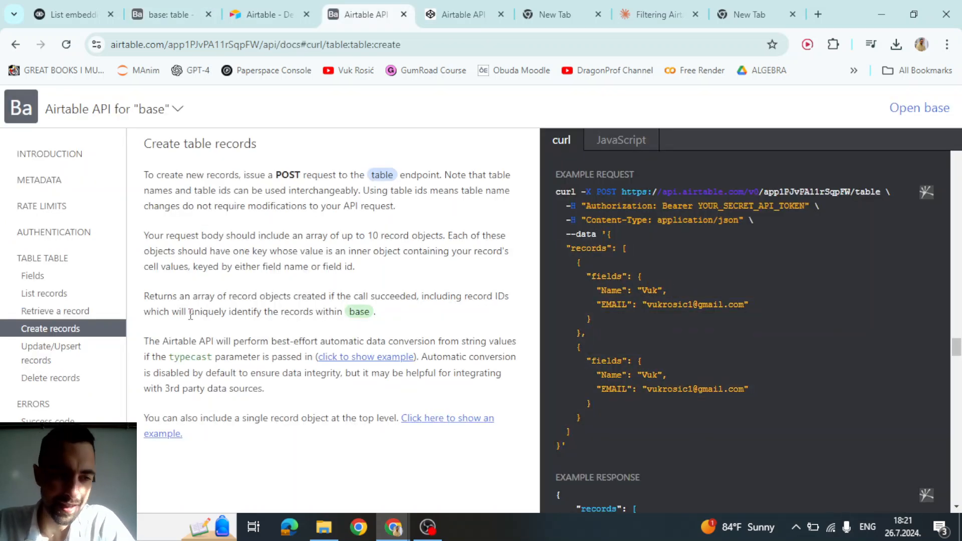
click(45, 357)
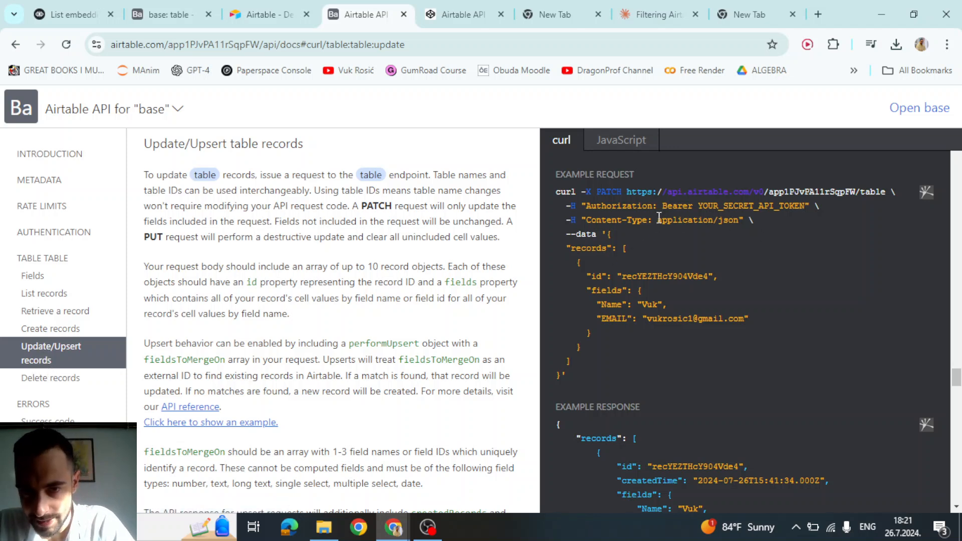
drag(601, 193, 884, 187)
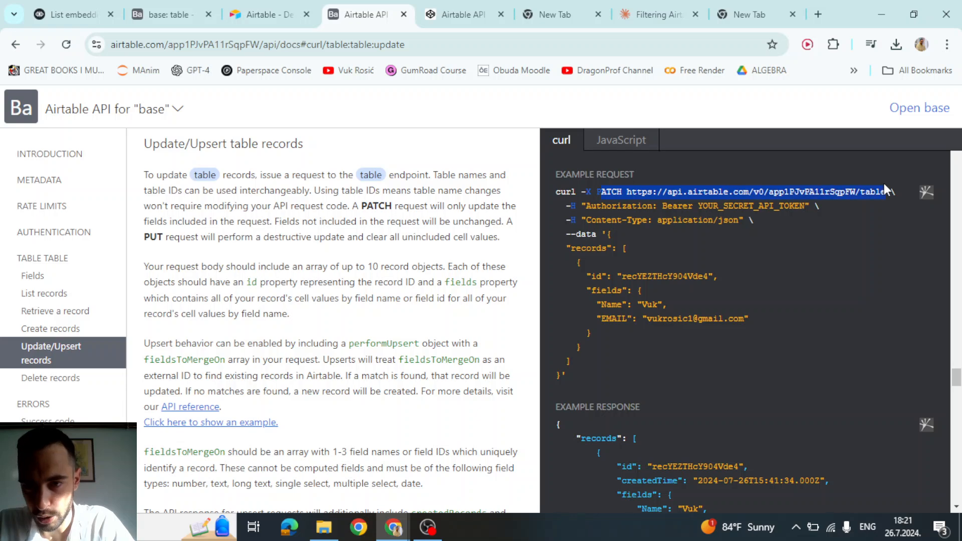
drag(788, 221, 571, 192)
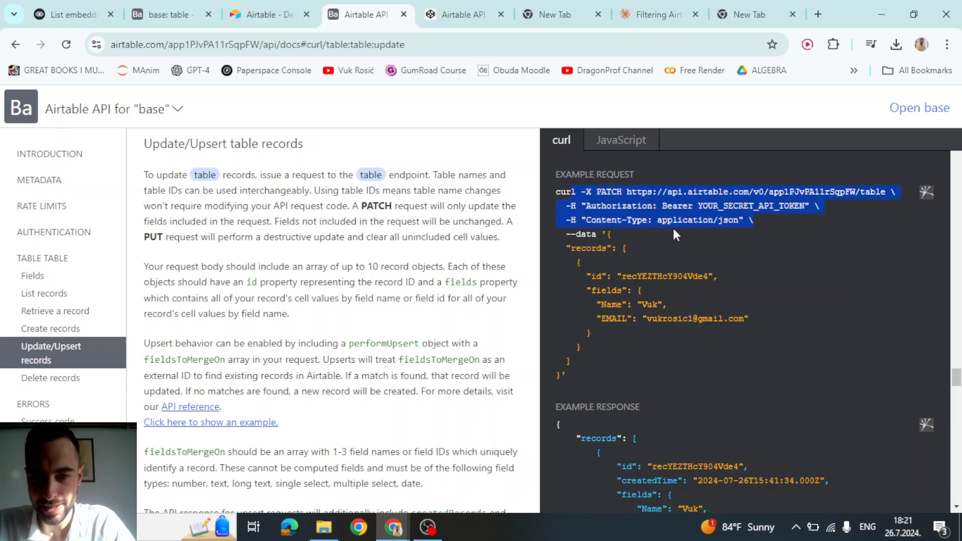
scroll(651, 223, down, 1)
scroll(626, 224, up, 1)
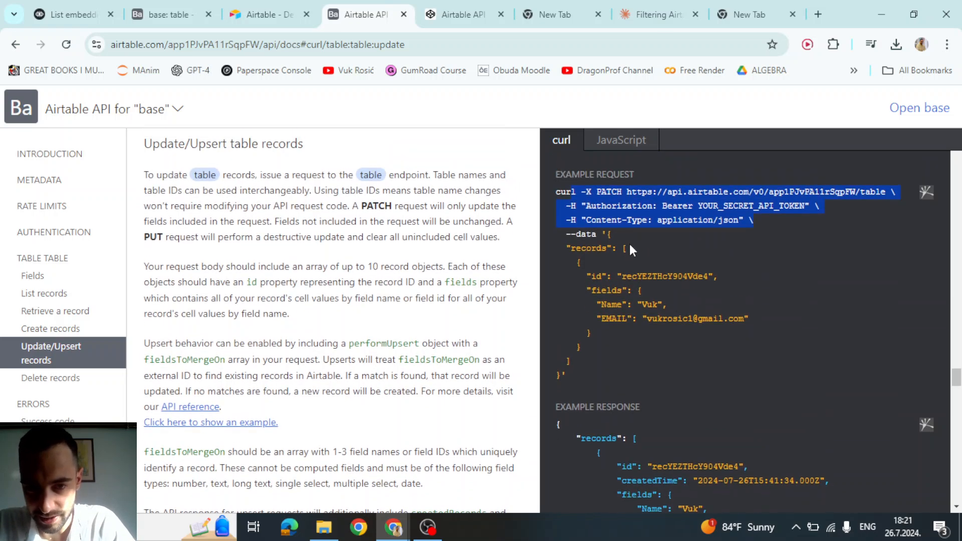
drag(607, 234, 560, 360)
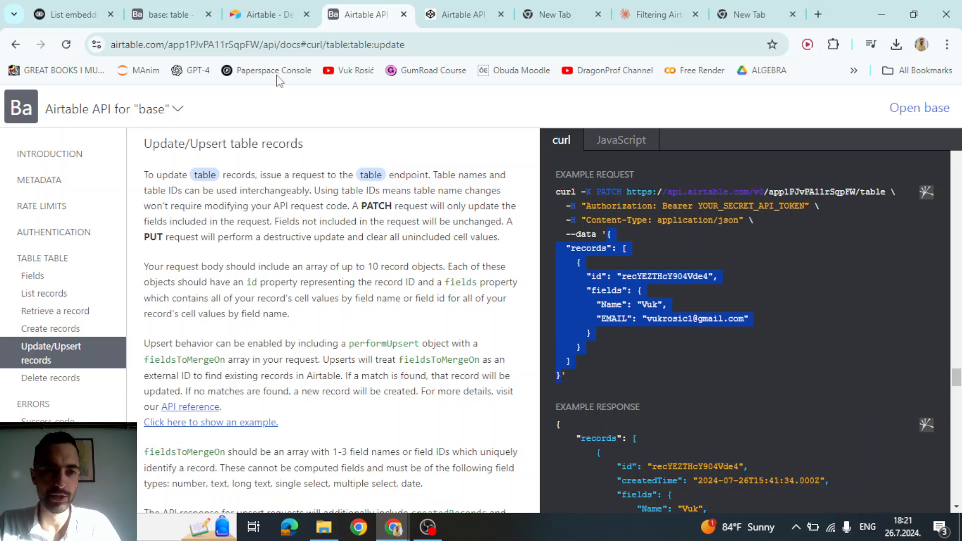
- Replace the Voiceflow request body with the copied update example JSON
click(71, 14)
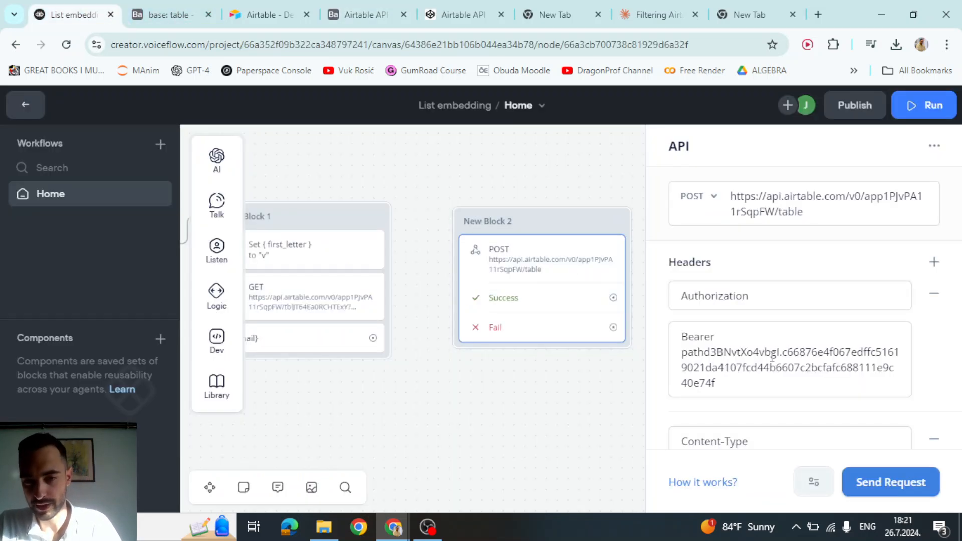
scroll(766, 356, down, 5)
click(799, 337)
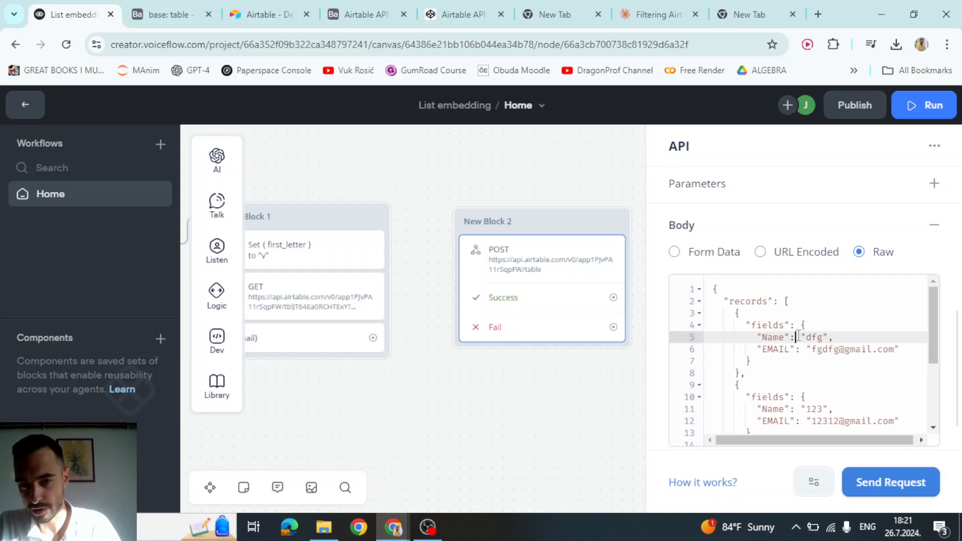
key(ctrl+a)
key(ctrl+v)
- Inspect the pasted record's id value in the body
click(797, 337)
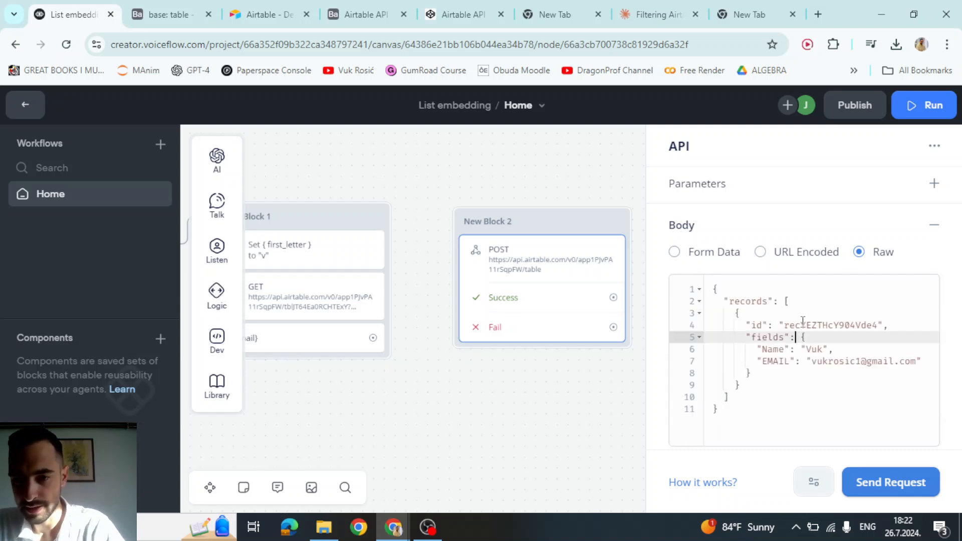
double_click(802, 326)
double_click(842, 326)
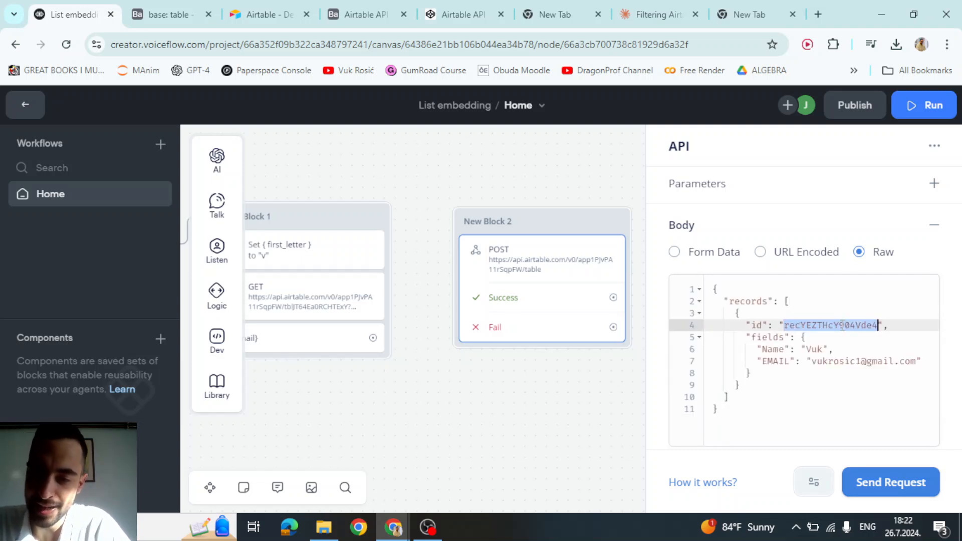
click(818, 313)
click(812, 301)
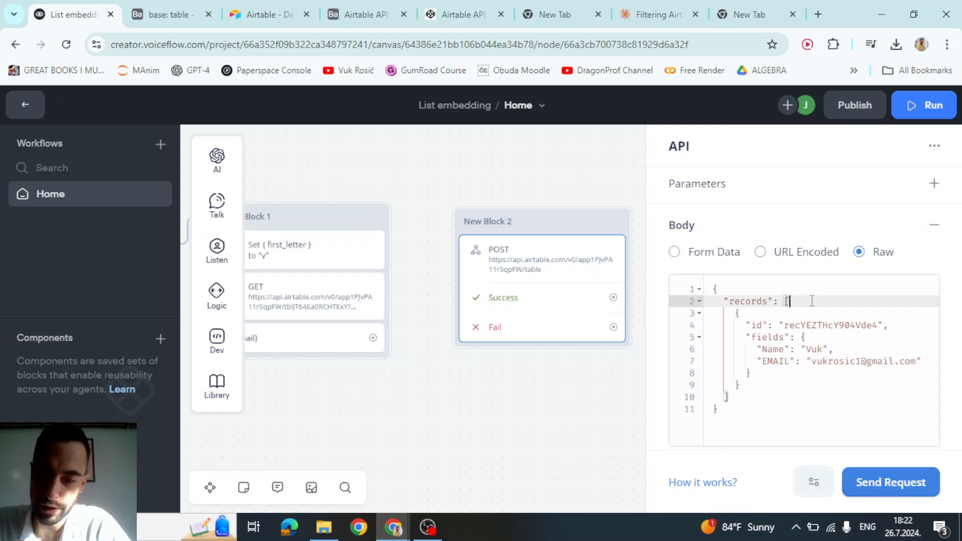
double_click(805, 324)
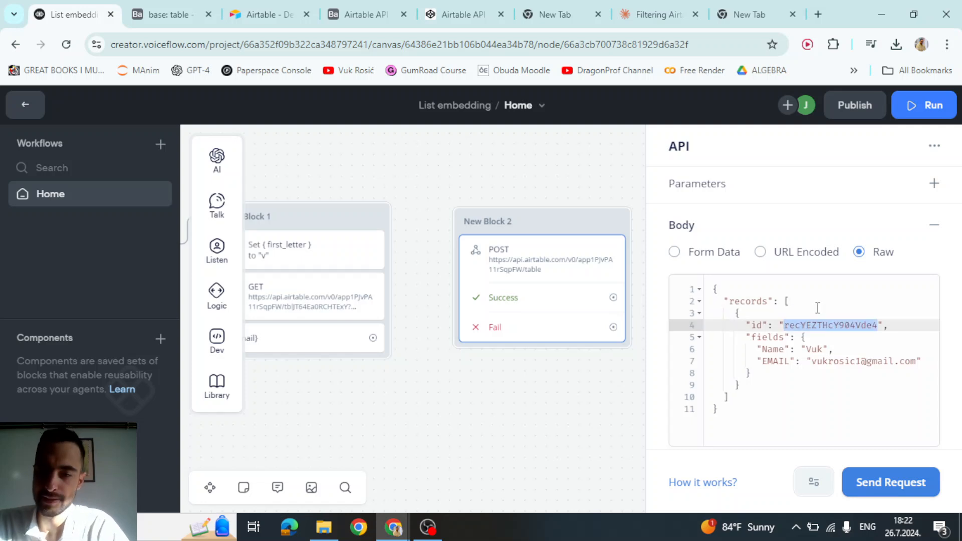
- Glance at the Airtable grid and token page, then return to the Voiceflow request body
click(165, 14)
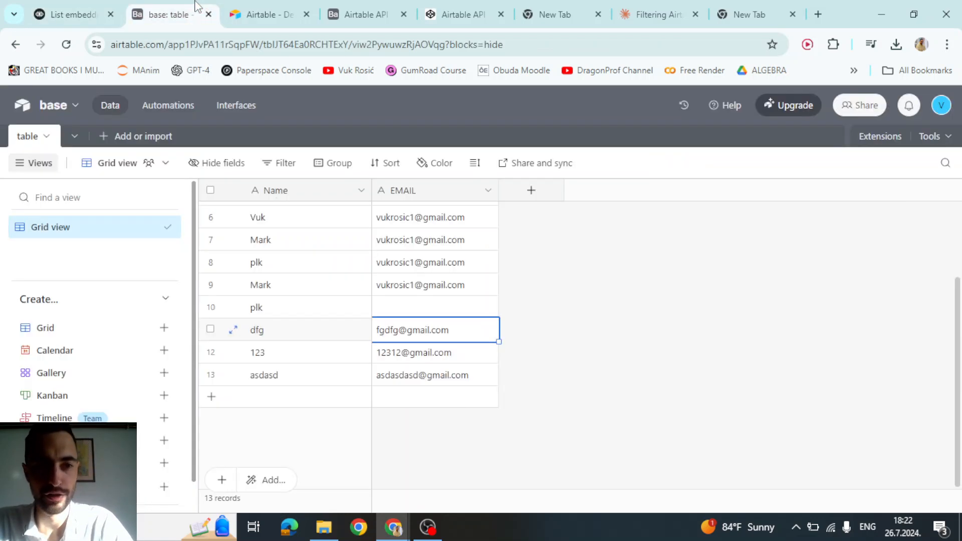
click(265, 14)
click(165, 14)
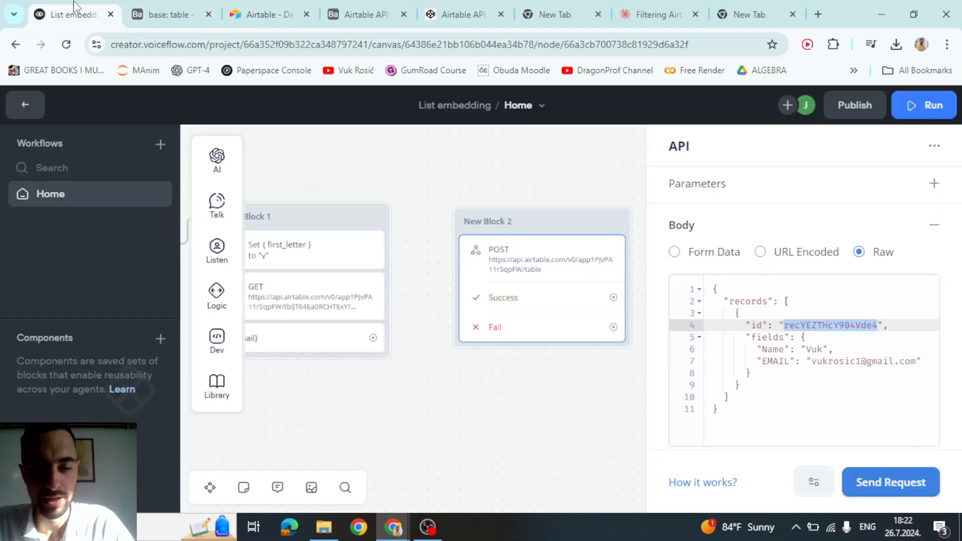
click(70, 14)
click(797, 302)
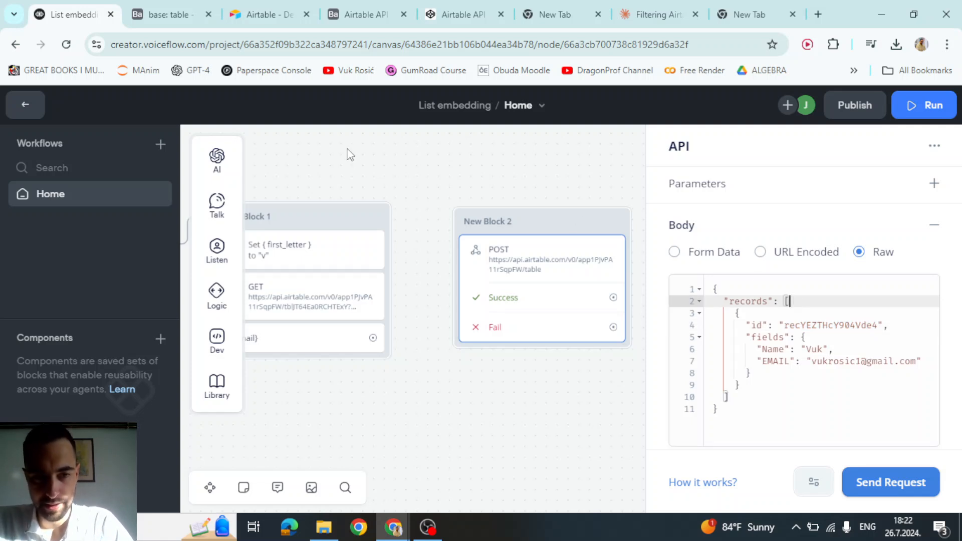
- Remove the filterByFormula query string from the GET step's URL
click(457, 174)
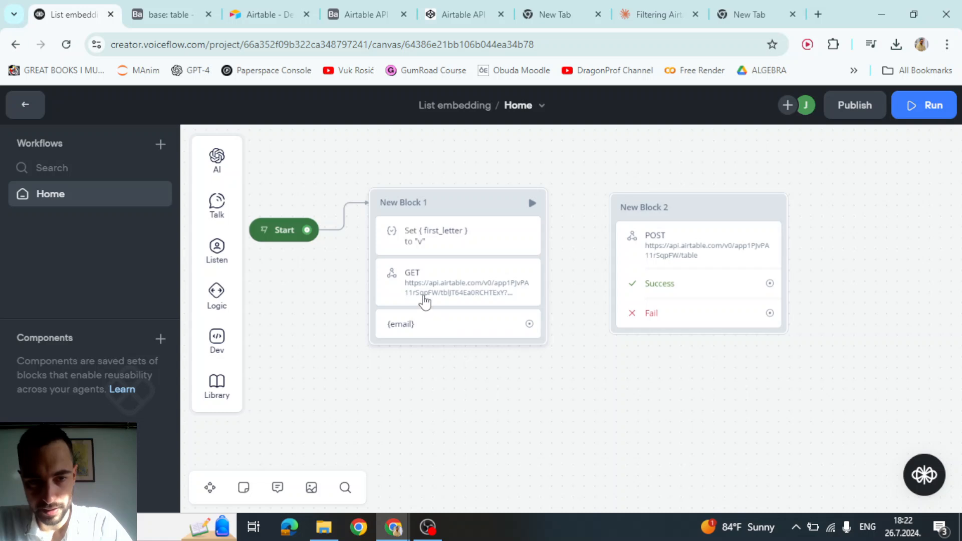
click(425, 301)
scroll(781, 305, down, 5)
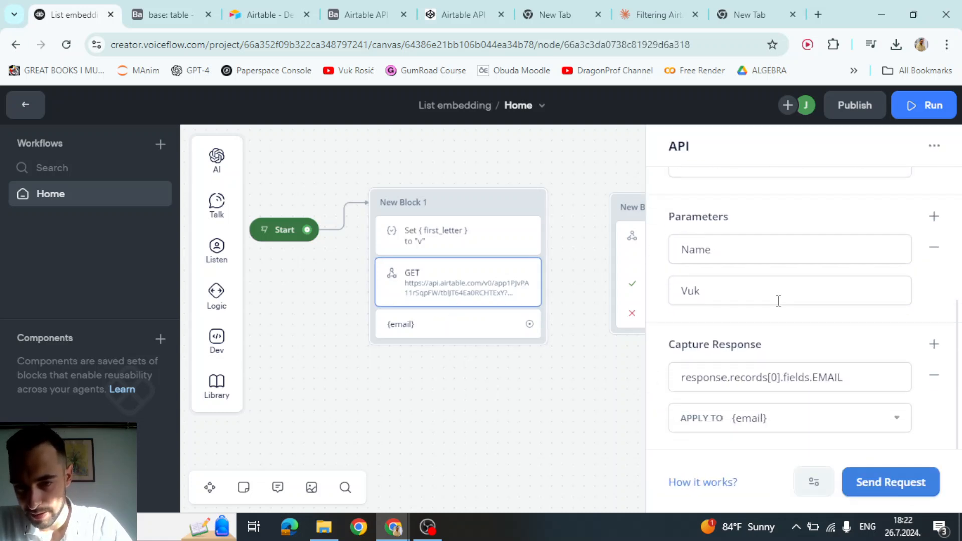
scroll(758, 341, up, 2)
scroll(763, 351, down, 1)
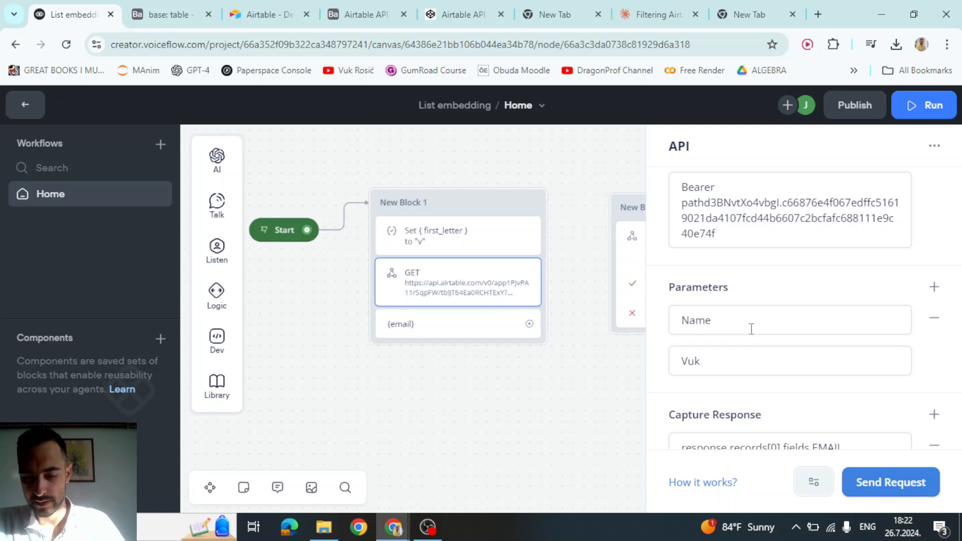
scroll(750, 328, up, 3)
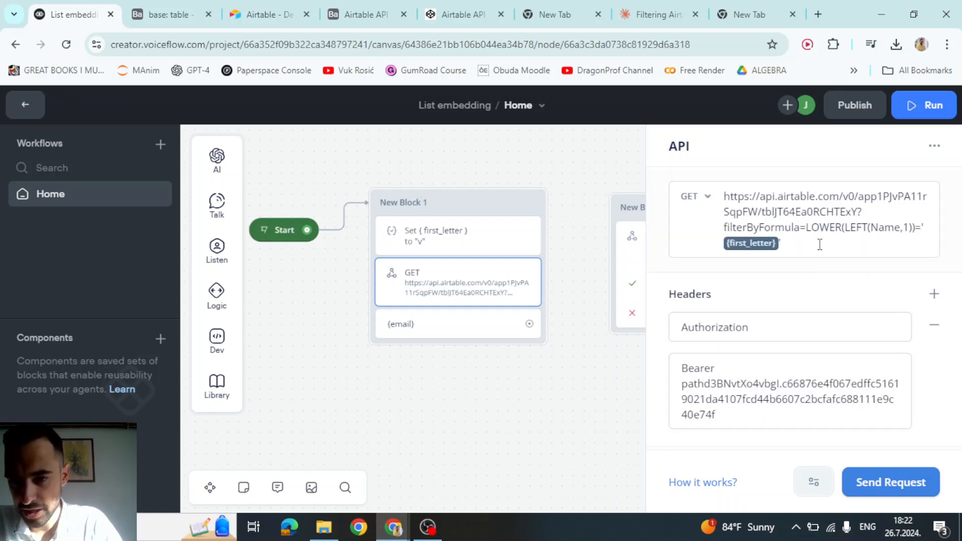
drag(819, 244, 863, 216)
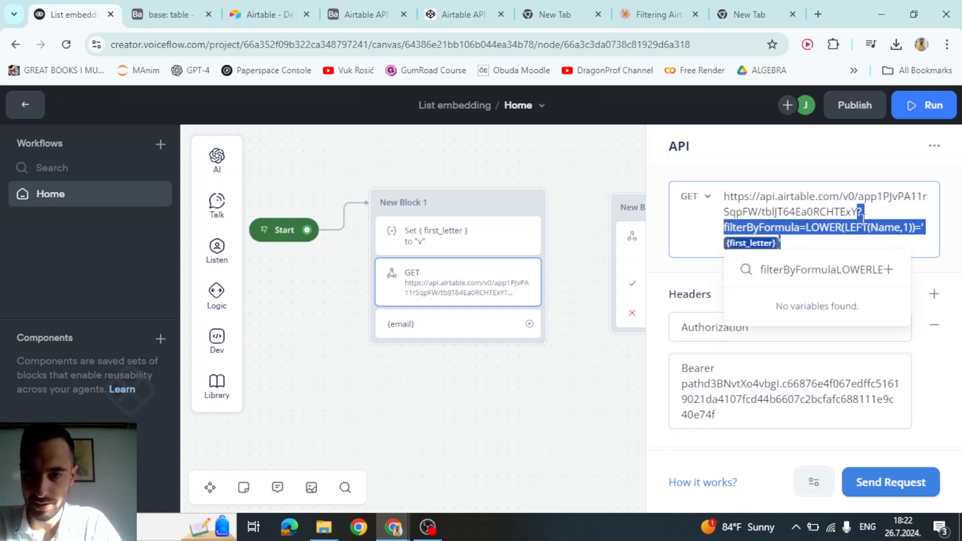
key(BackSpace)
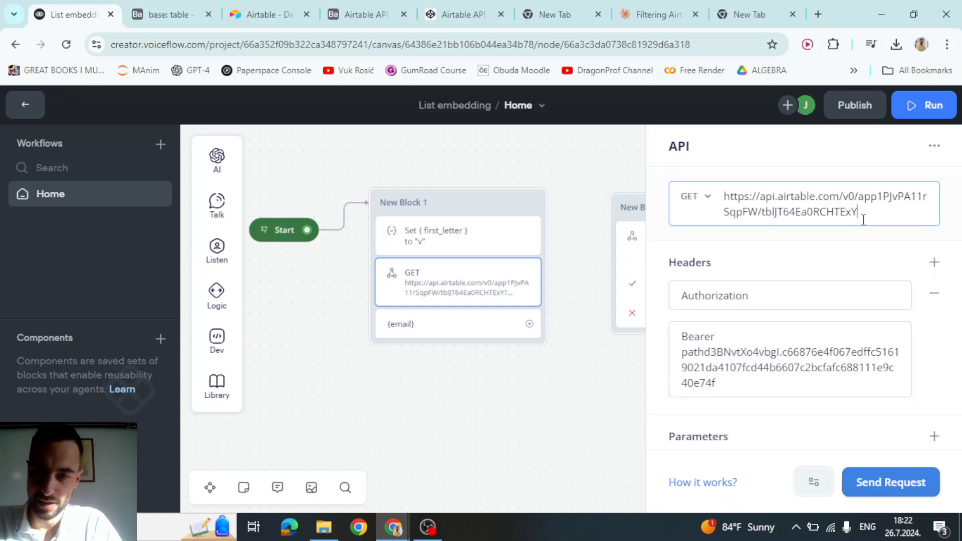
click(809, 250)
- Send a test of the GET request to view the full records list
scroll(814, 250, down, 4)
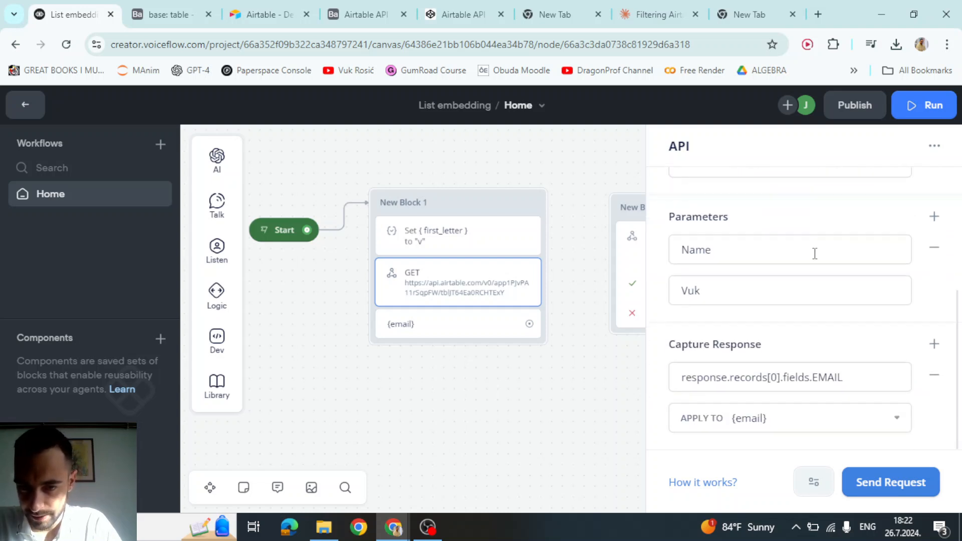
double_click(830, 377)
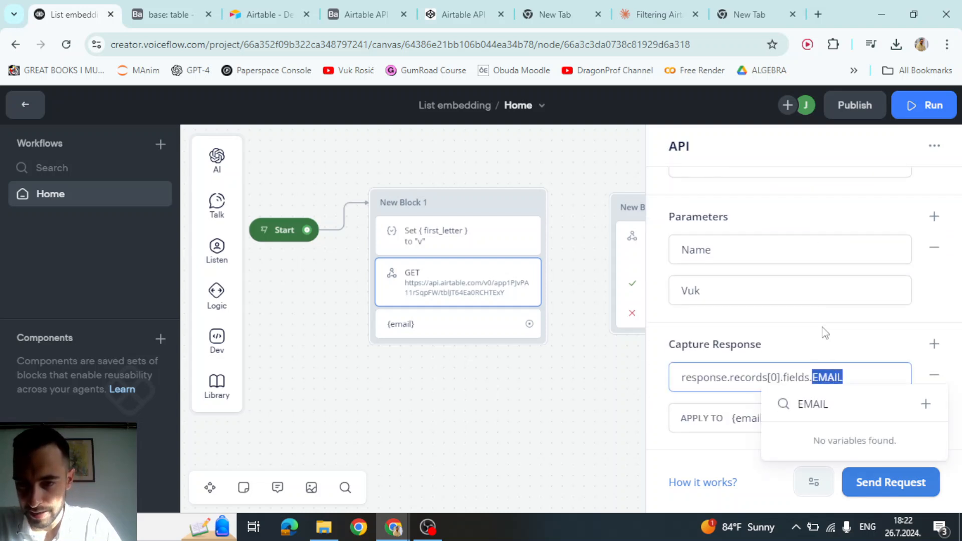
click(890, 482)
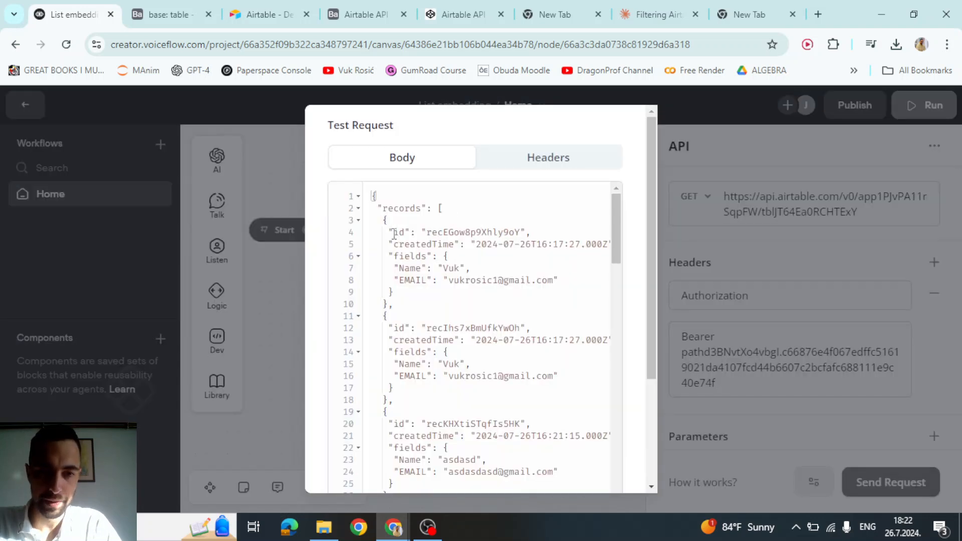
- Review the test response's records array, record id, createdTime and fields, then close it
double_click(398, 232)
double_click(410, 244)
double_click(403, 209)
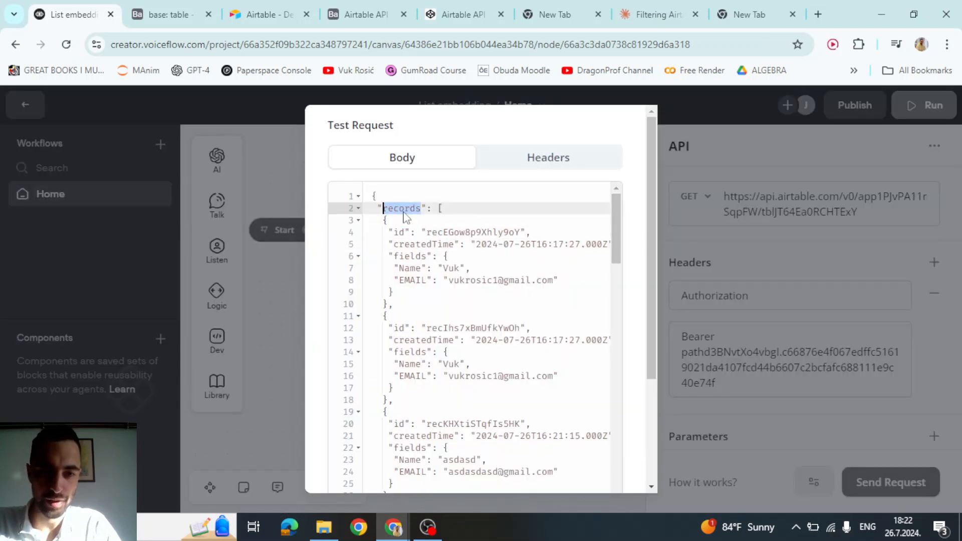
click(440, 209)
click(411, 229)
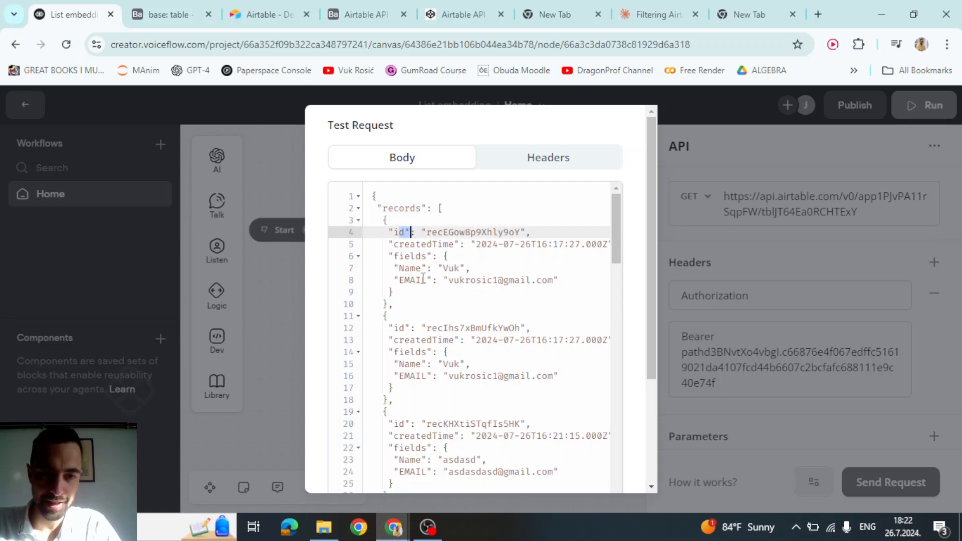
click(423, 279)
click(451, 269)
click(471, 291)
click(451, 271)
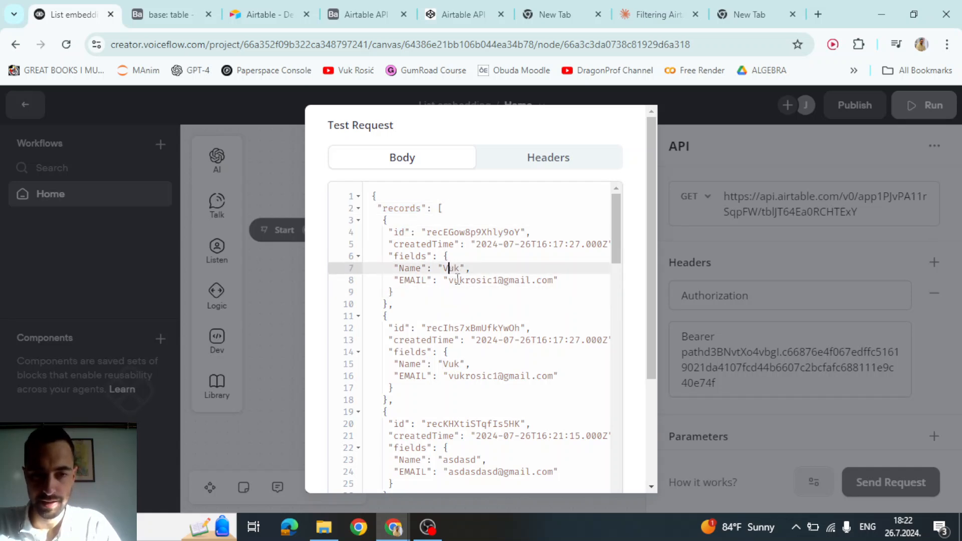
click(451, 257)
click(793, 317)
- From the APPLY TO variable list, create a new variable named id
scroll(793, 318, down, 4)
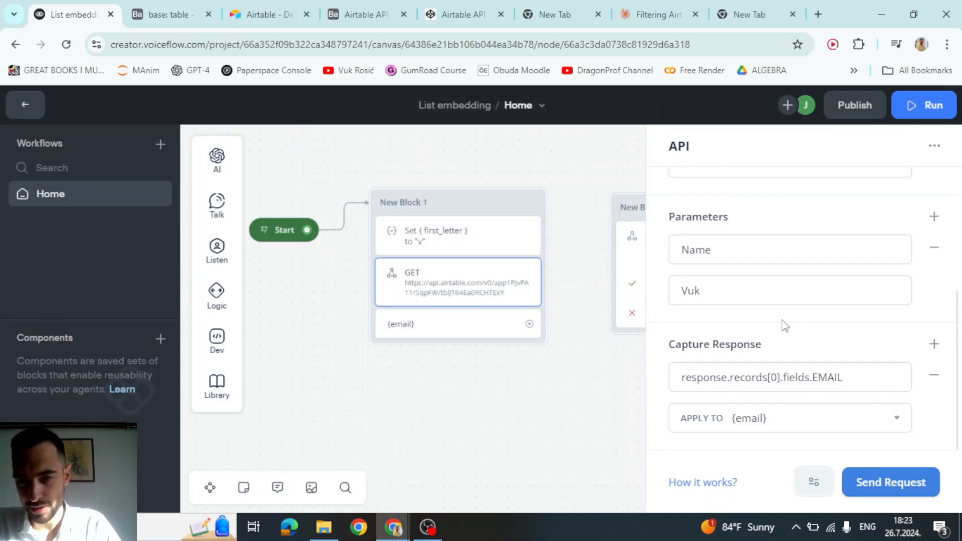
click(756, 418)
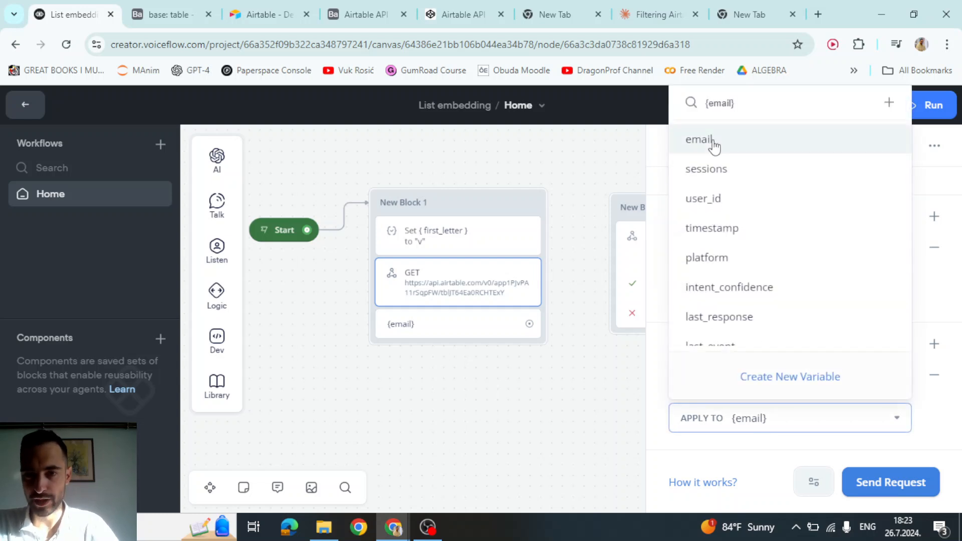
triple_click(727, 104)
text({id)
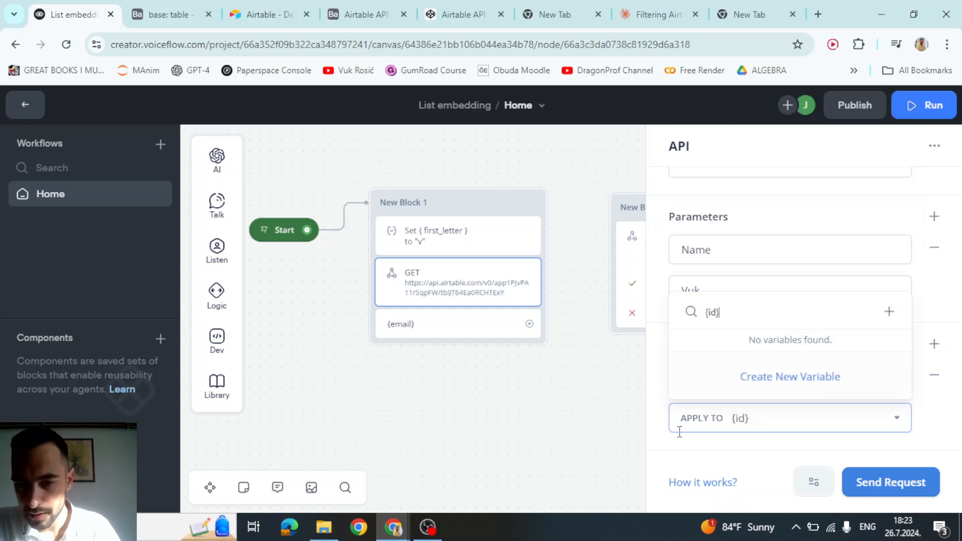
click(769, 392)
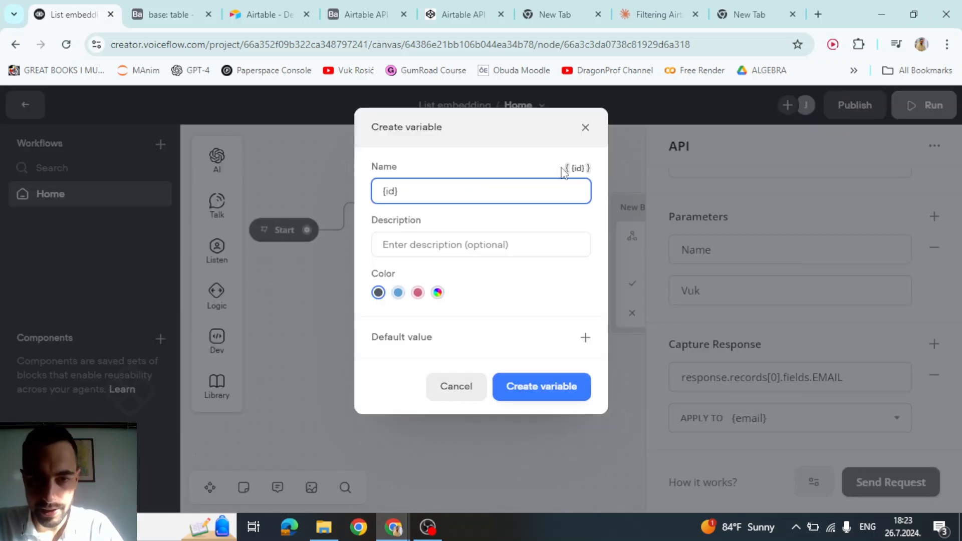
drag(571, 170, 591, 171)
click(401, 189)
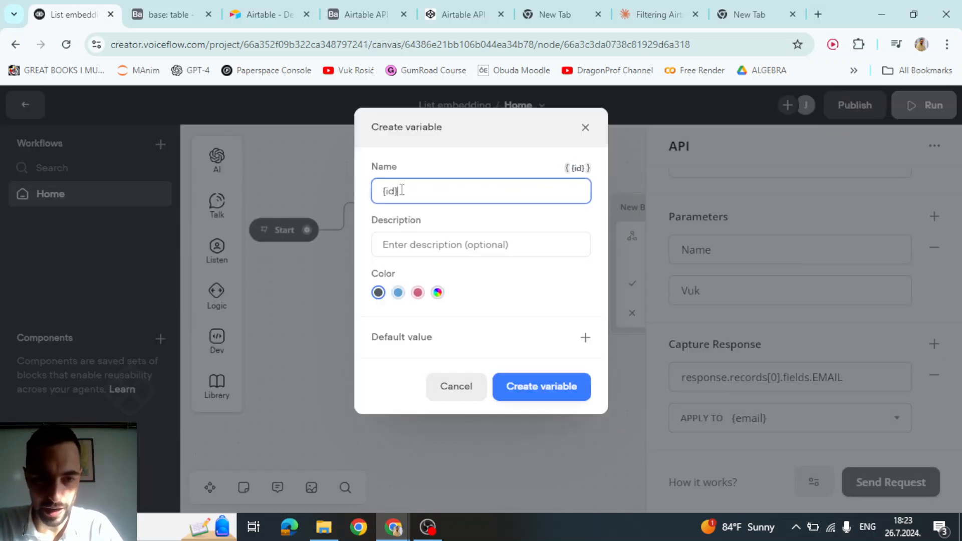
key(BackSpace)
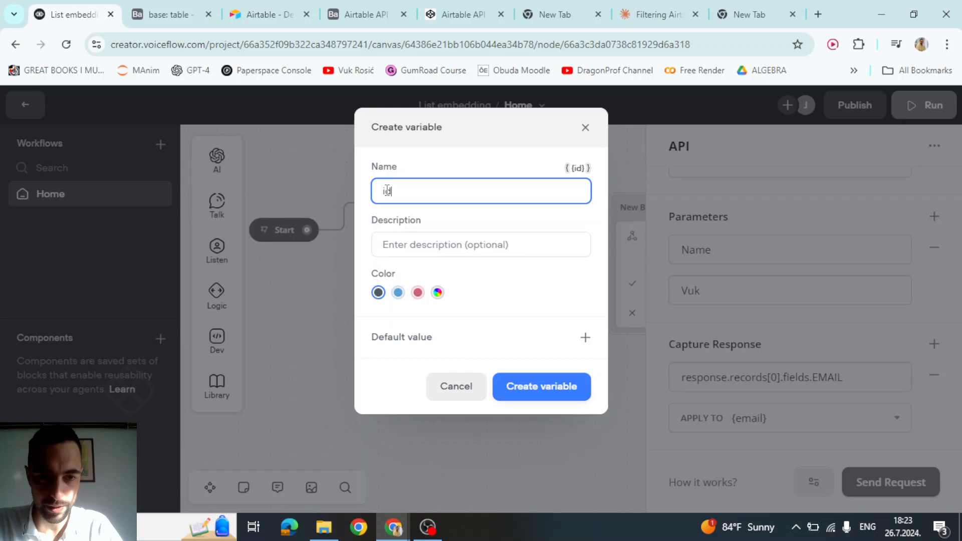
click(540, 388)
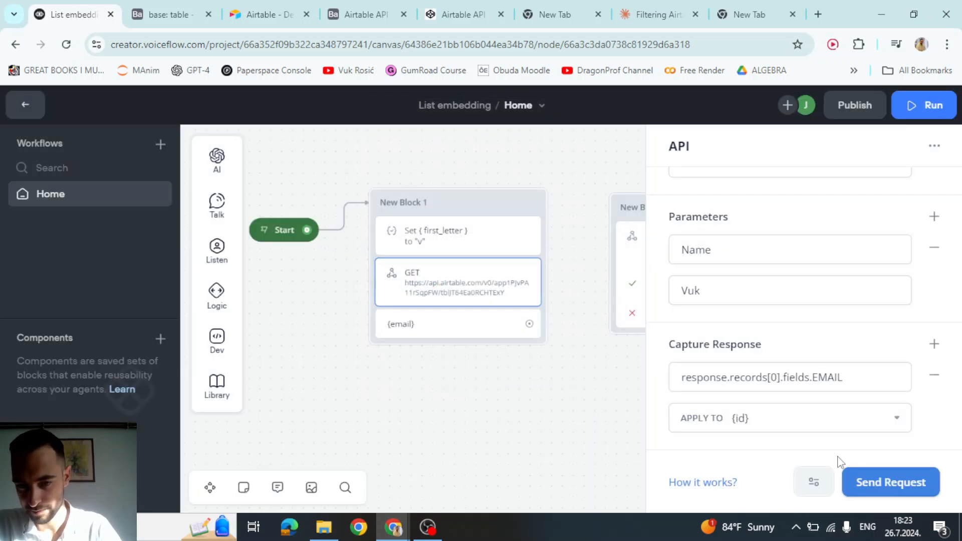
- Change the capture path ending from fields.EMAIL to id and re-run the test to check the record id
double_click(837, 377)
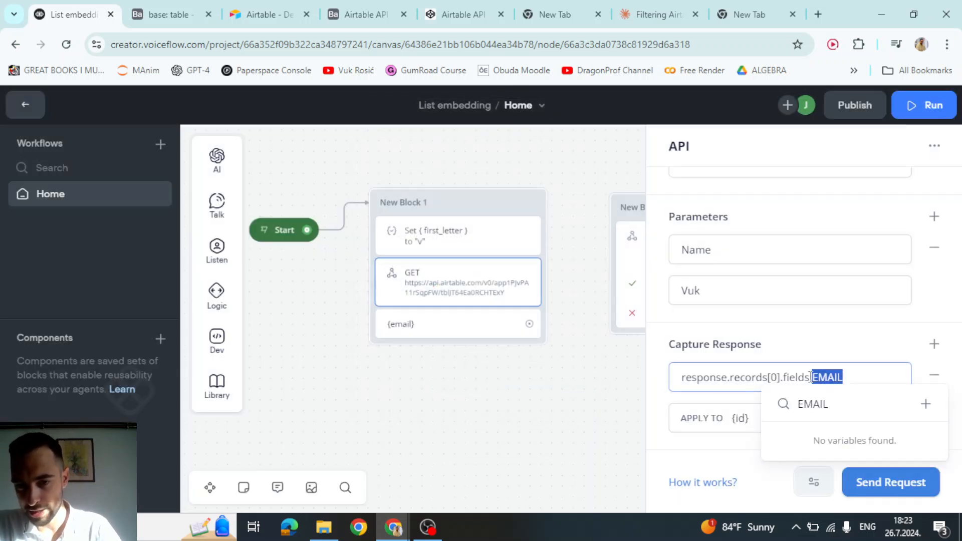
drag(838, 376, 784, 379)
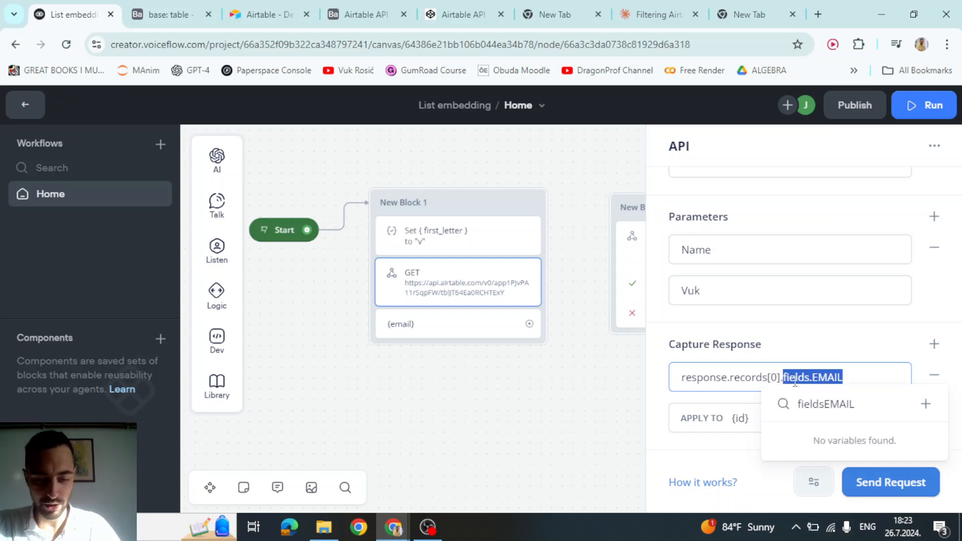
text(id)
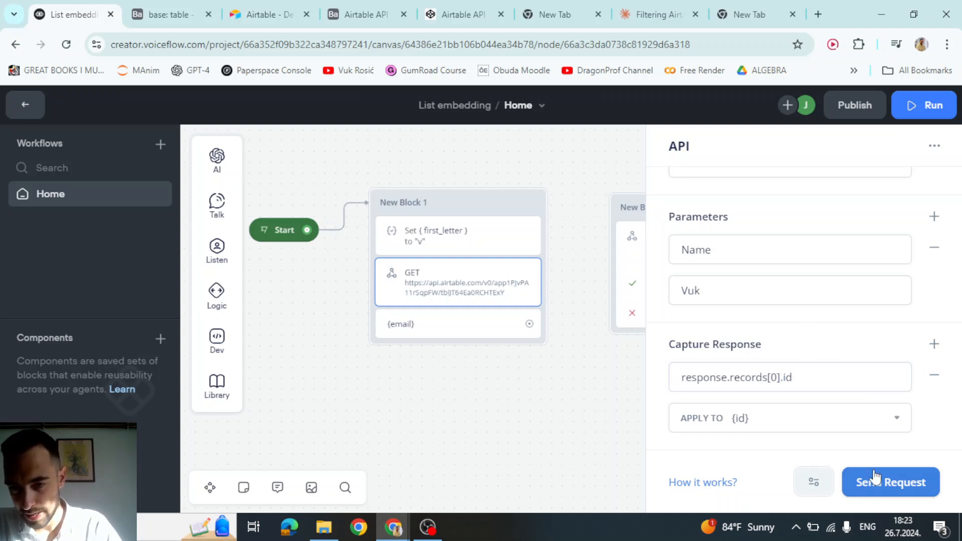
click(876, 478)
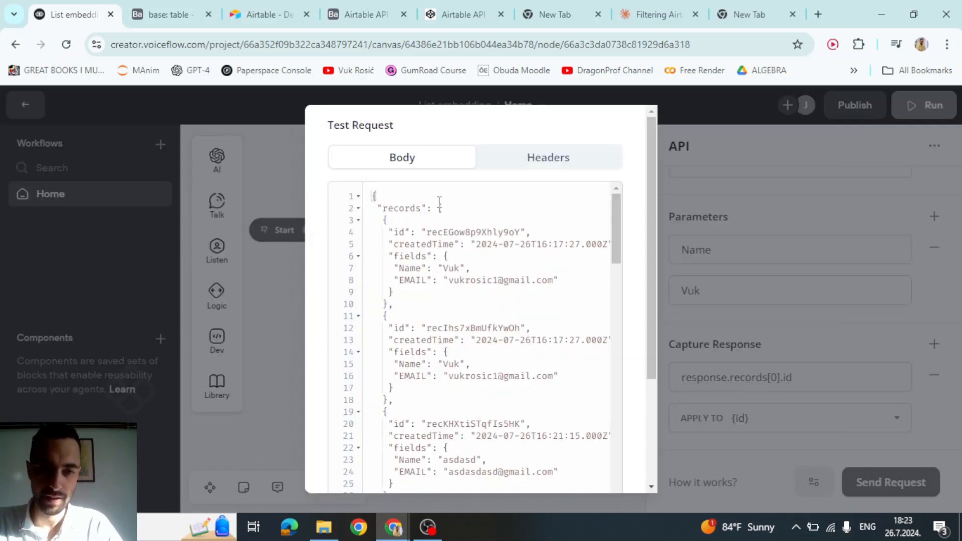
double_click(409, 206)
click(443, 208)
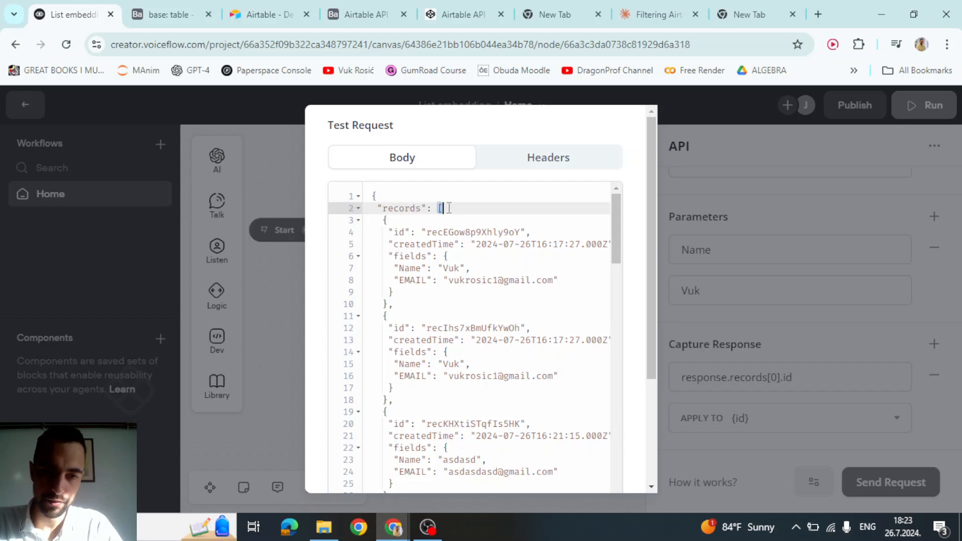
double_click(397, 232)
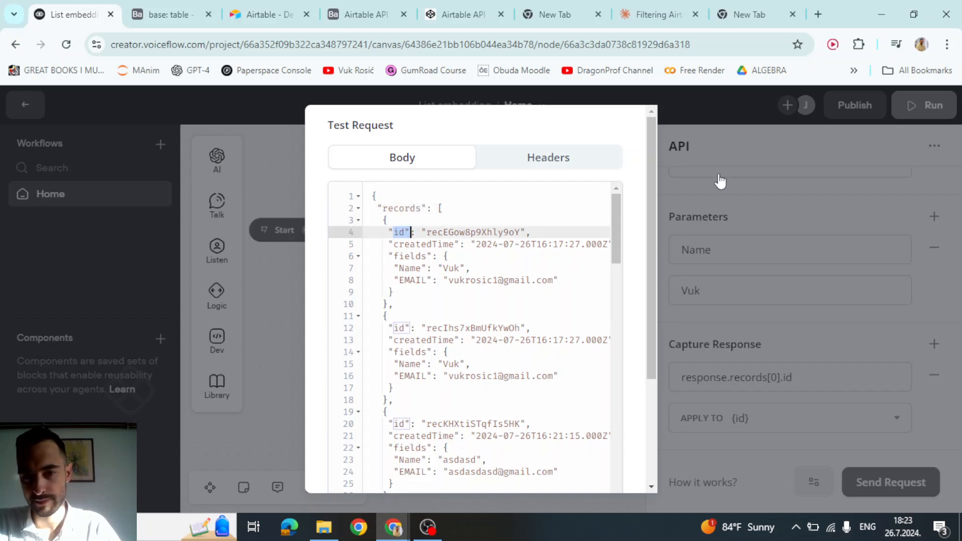
click(721, 374)
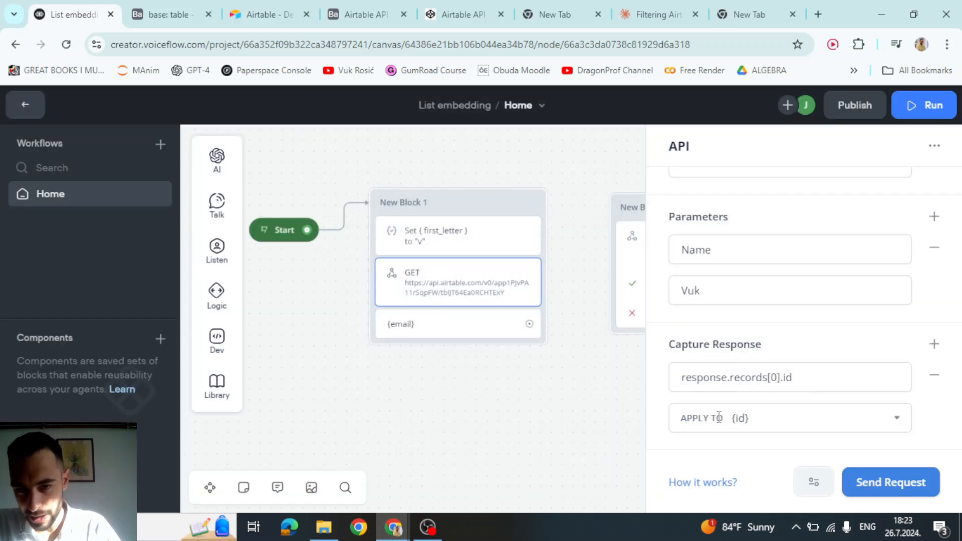
- Review the capture path that now ends in id
scroll(684, 282, up, 1)
scroll(693, 281, up, 4)
scroll(731, 281, down, 4)
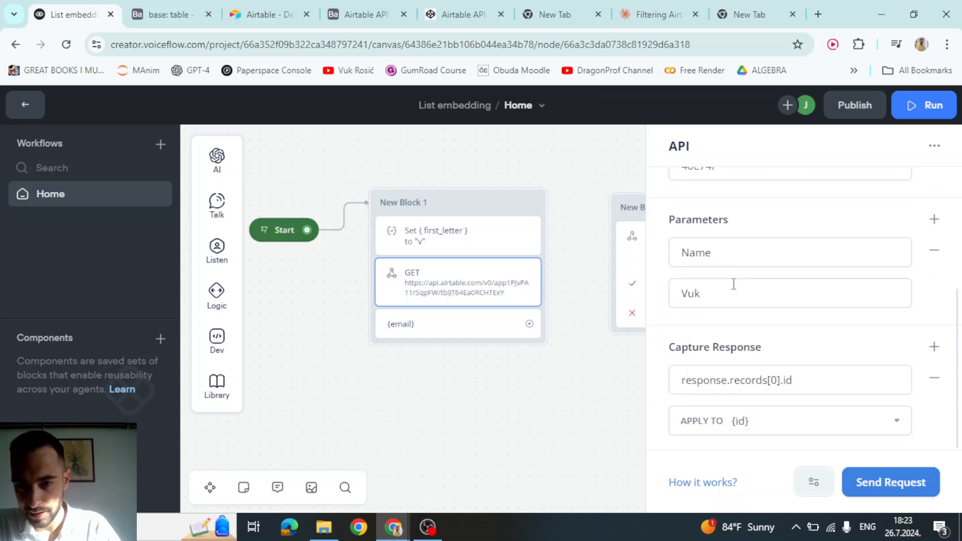
click(771, 383)
click(800, 377)
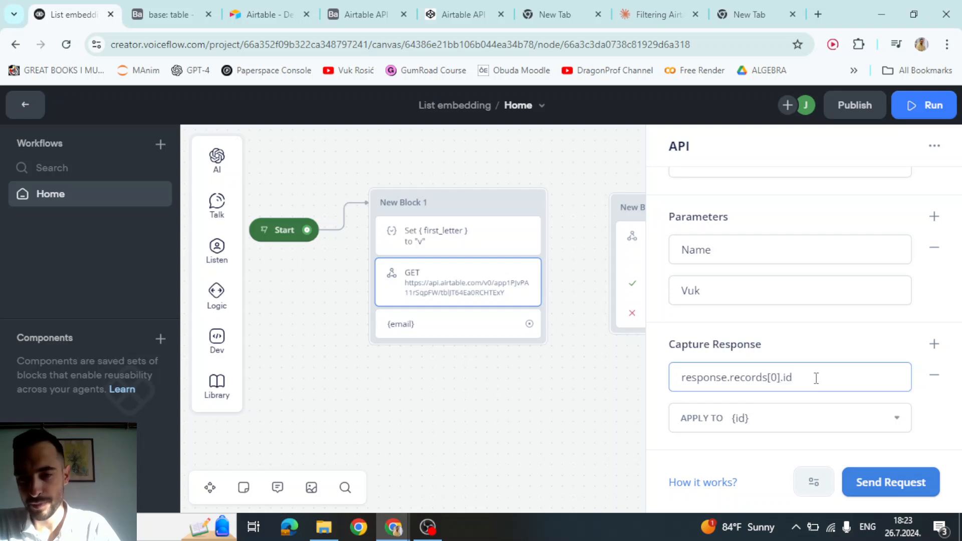
scroll(812, 378, up, 3)
scroll(808, 379, up, 2)
scroll(808, 379, down, 4)
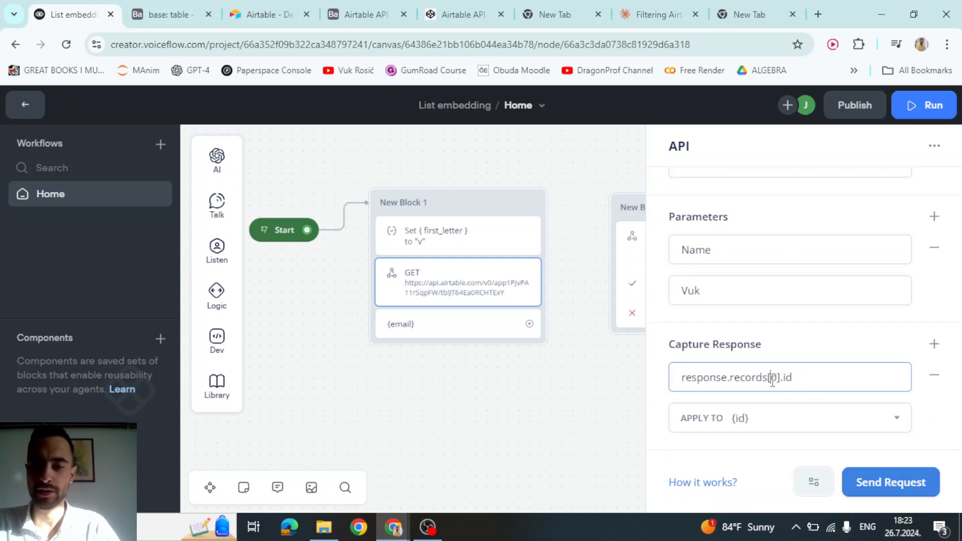
click(801, 377)
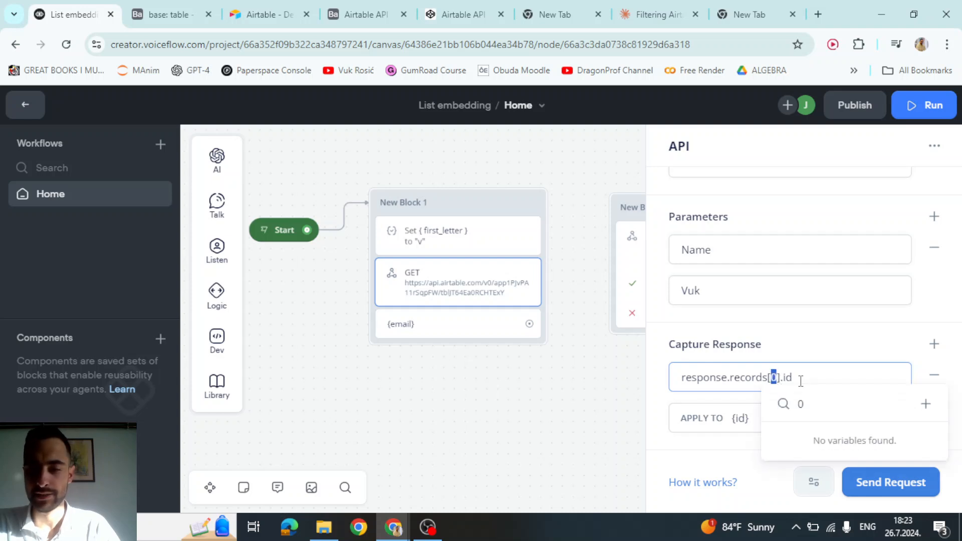
scroll(801, 376, up, 4)
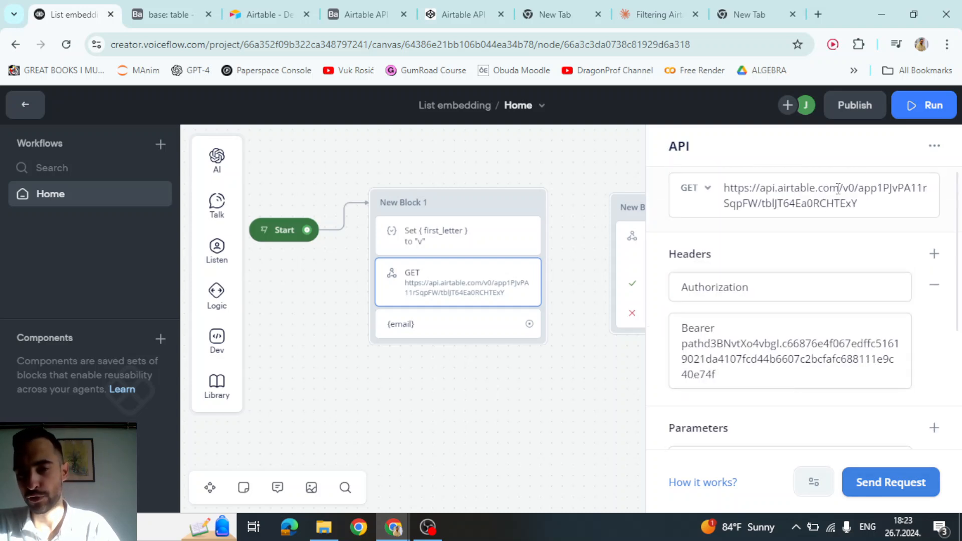
- Check the GET request URL and the [0] index in the capture path, then finish editing
click(881, 203)
click(876, 211)
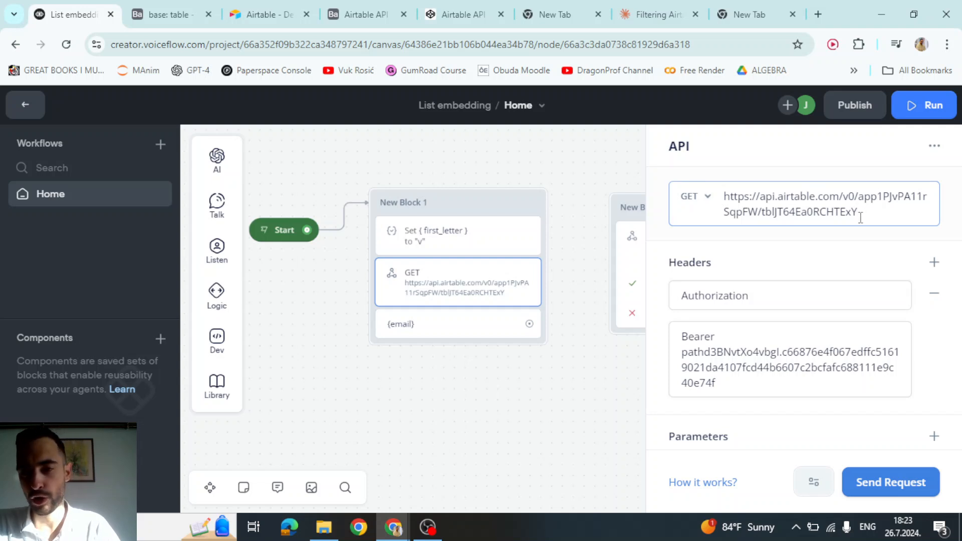
scroll(860, 221, down, 5)
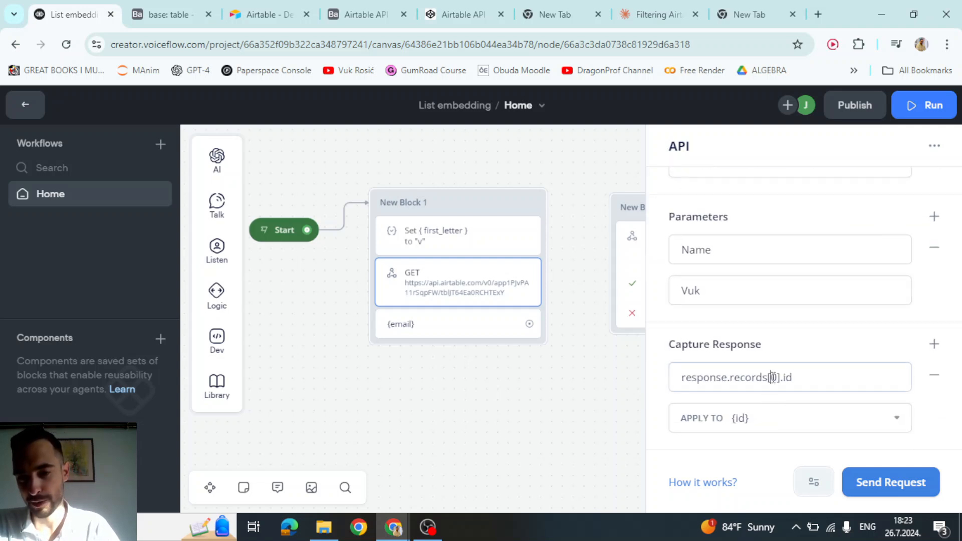
double_click(772, 376)
click(791, 372)
double_click(774, 377)
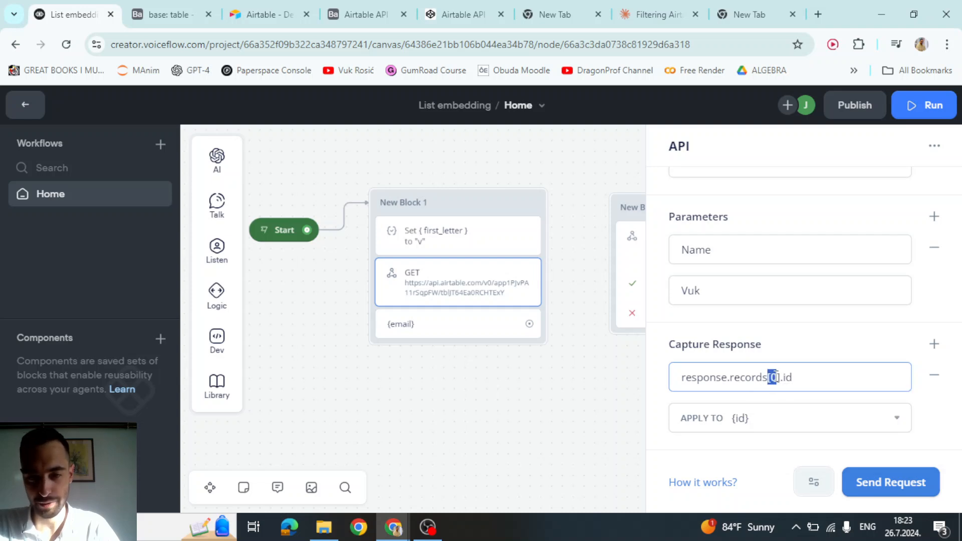
click(794, 377)
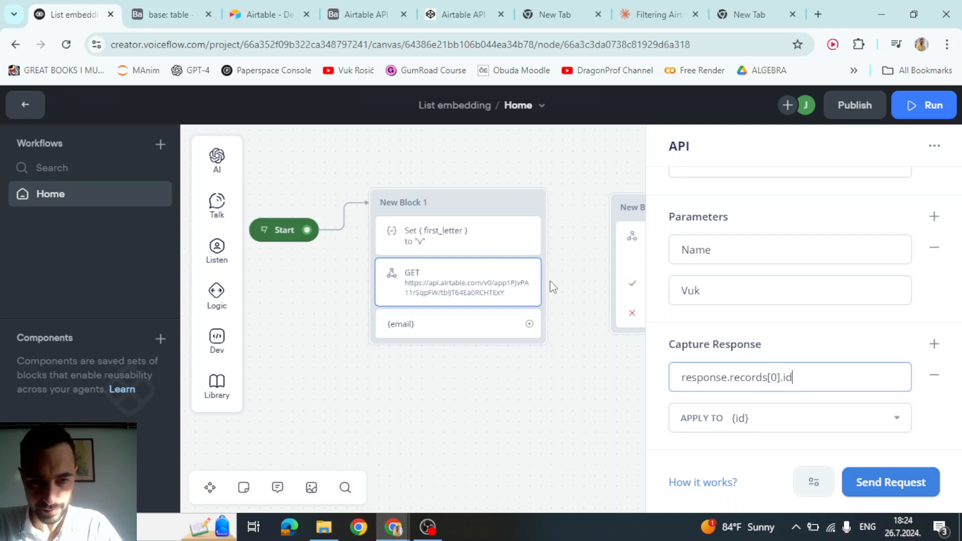
click(458, 281)
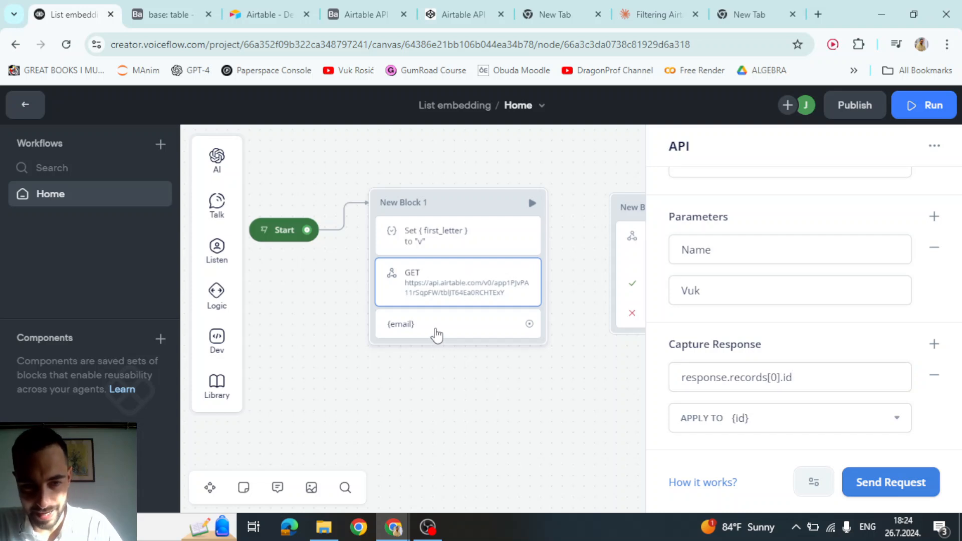
- Replace {email} with {id} in the message step and connect it toward New Block 2
click(437, 335)
click(738, 220)
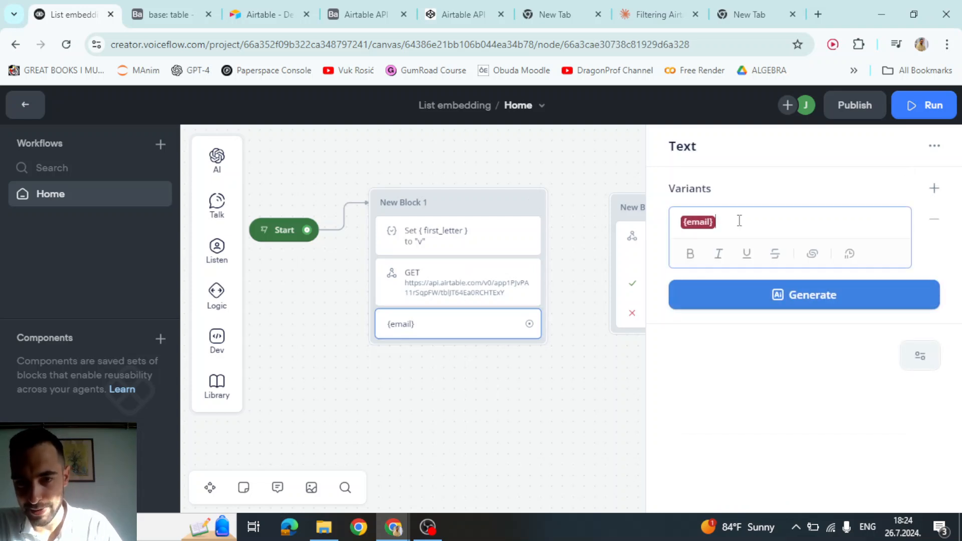
key(BackSpace)
text({id)
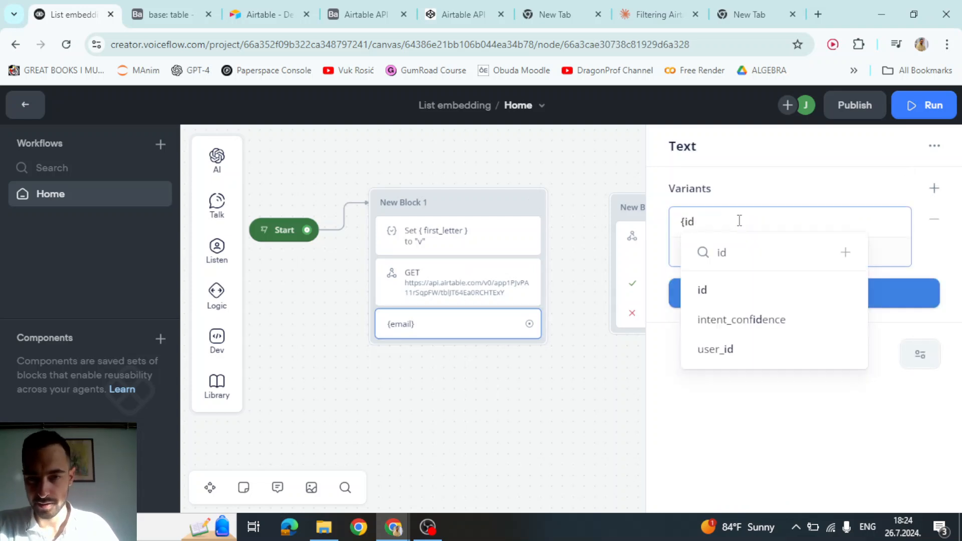
text(})
click(729, 298)
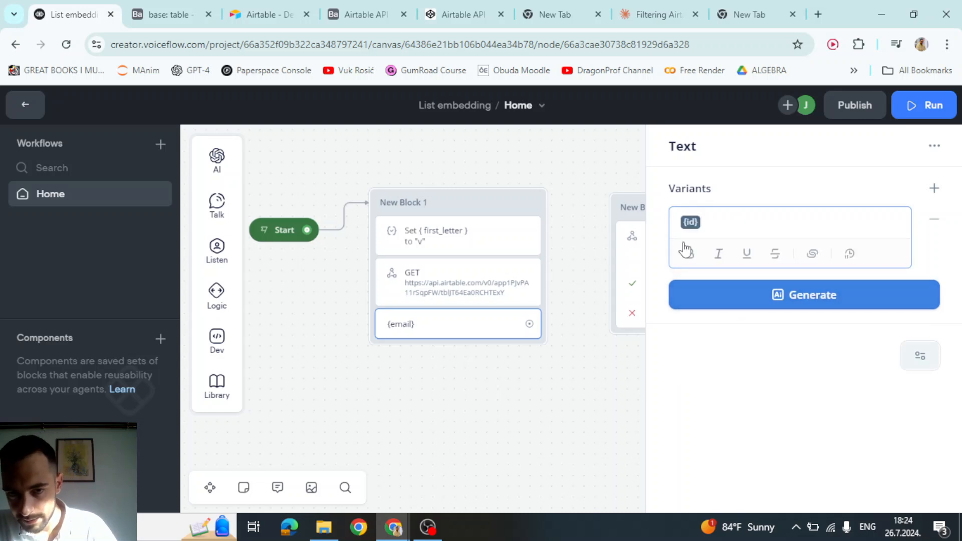
click(593, 180)
drag(488, 344, 665, 239)
- Replace the hardcoded record id in New Block 2's request body with {id}
click(665, 246)
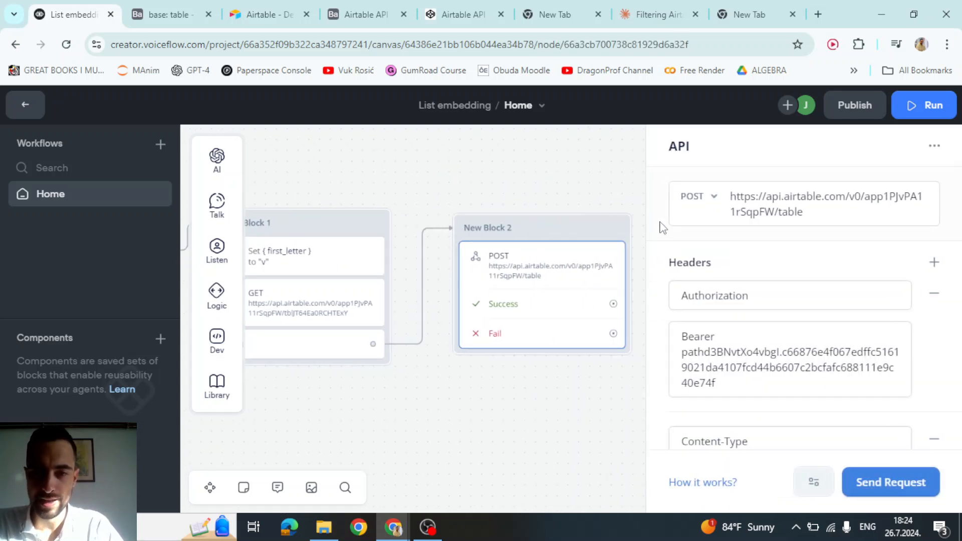
scroll(774, 263, down, 5)
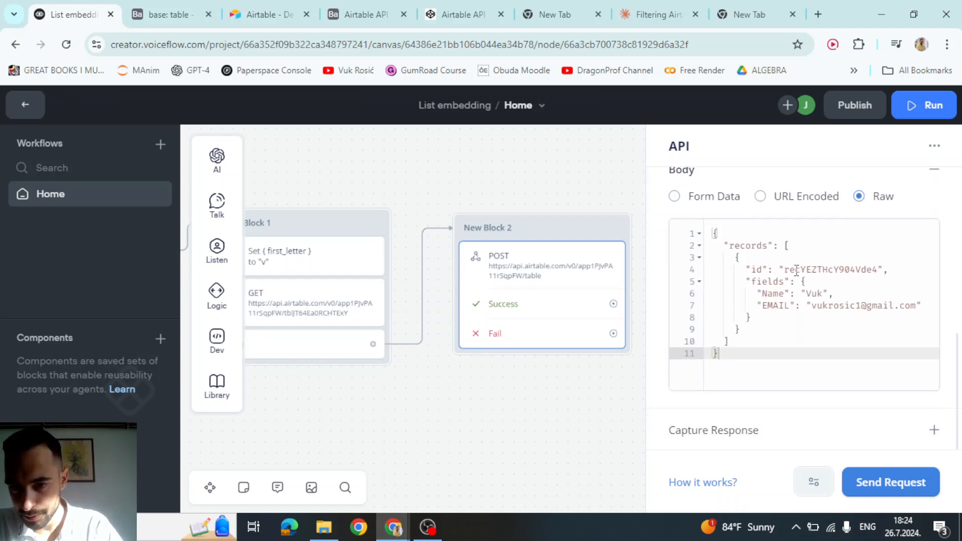
click(796, 271)
drag(784, 269, 877, 268)
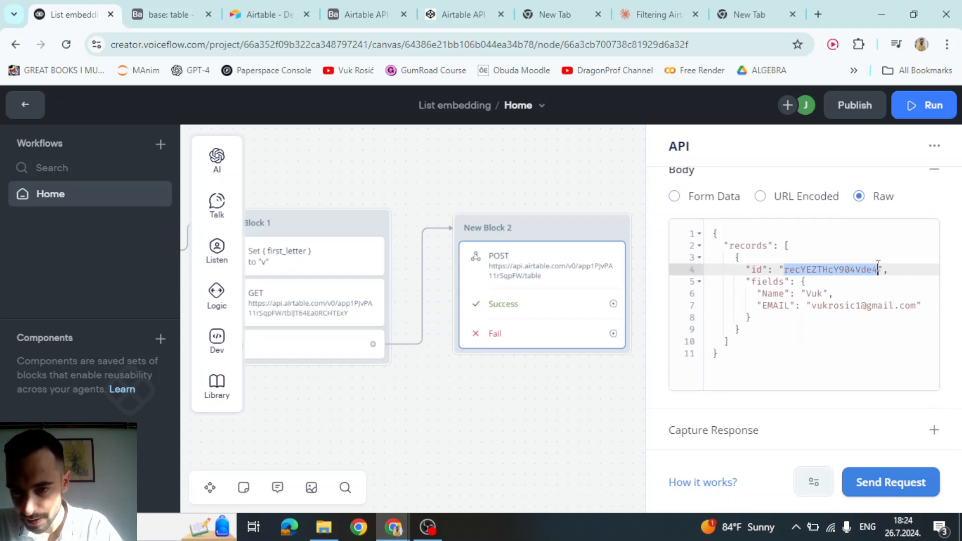
key(BackSpace)
text({id)
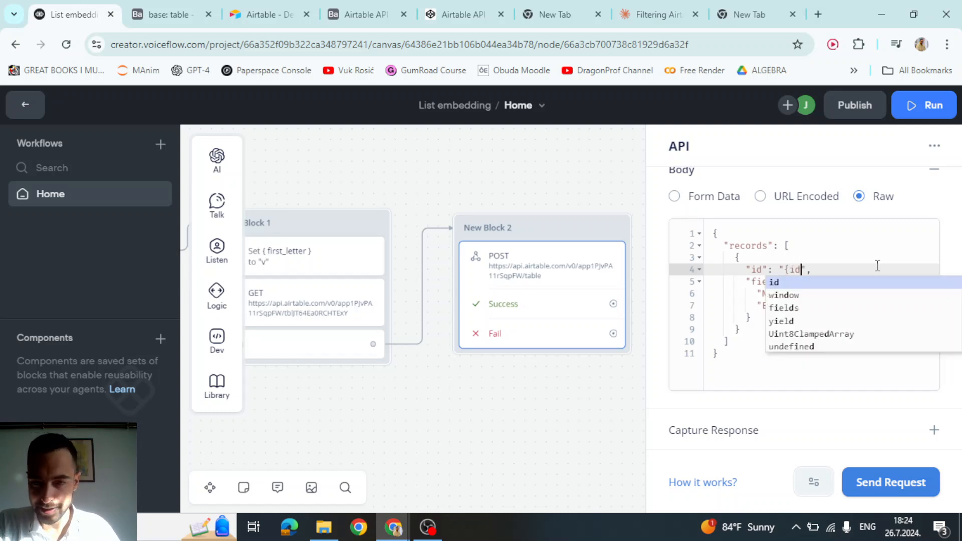
key(Return)
click(859, 280)
click(852, 263)
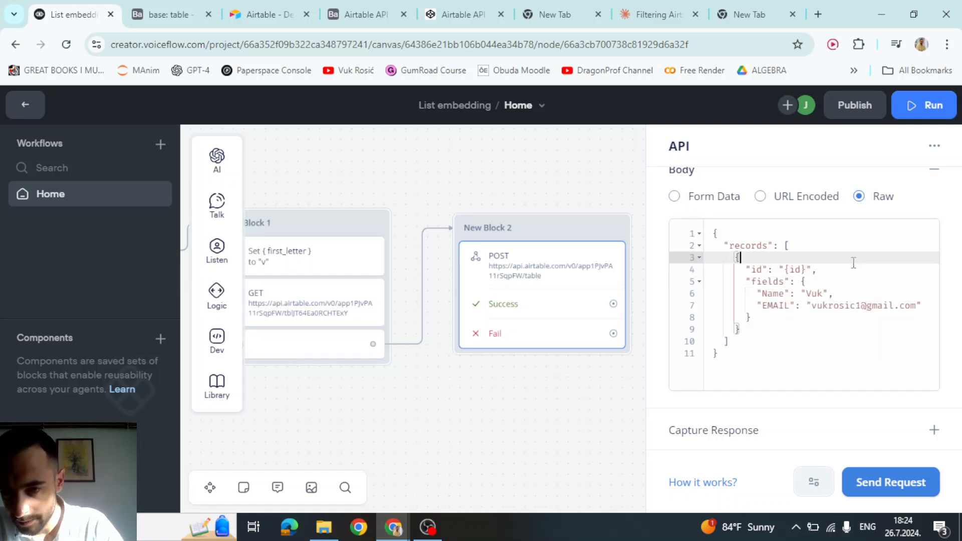
- Change the body's Name value to a new first name and close the request editor
double_click(817, 293)
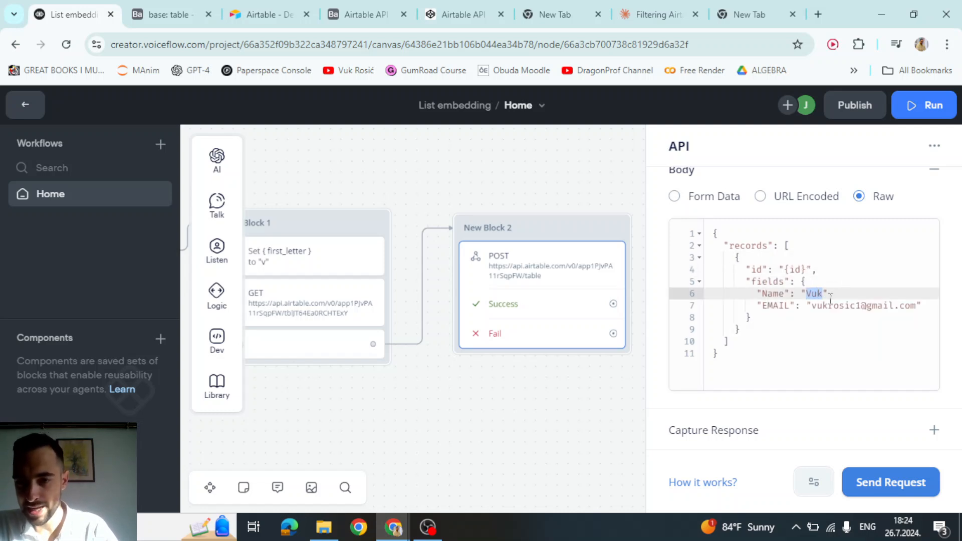
text(Oliver)
click(844, 259)
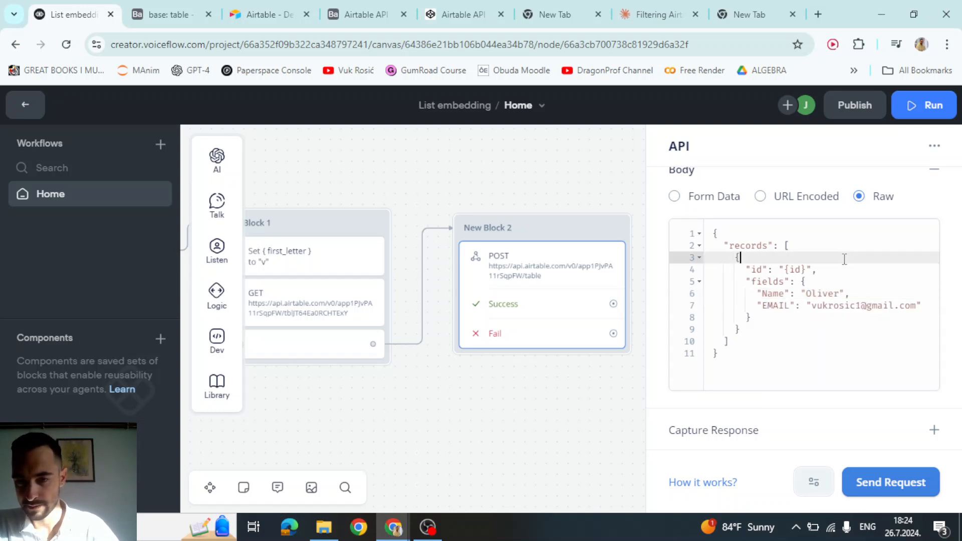
click(743, 377)
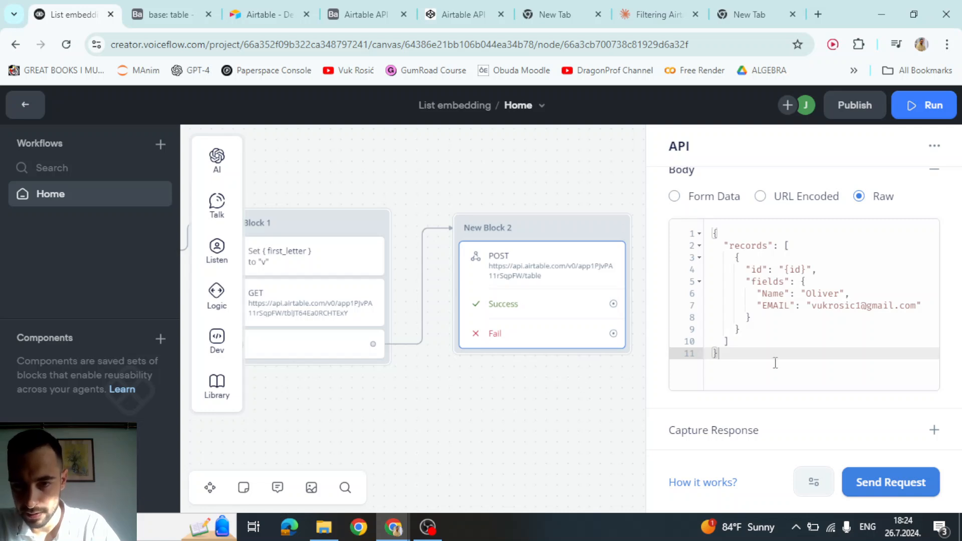
click(539, 397)
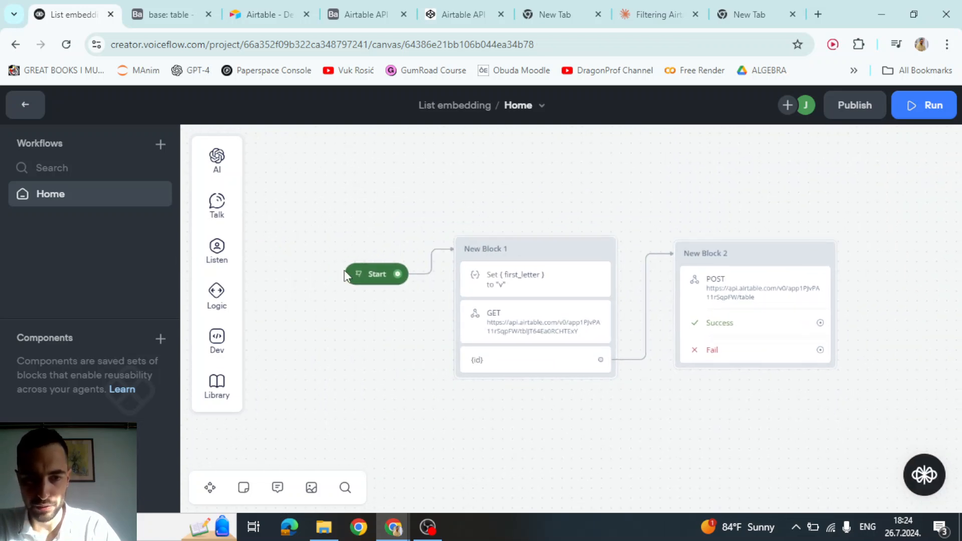
- Confirm in Airtable's Update records docs that the example request uses PATCH
click(358, 274)
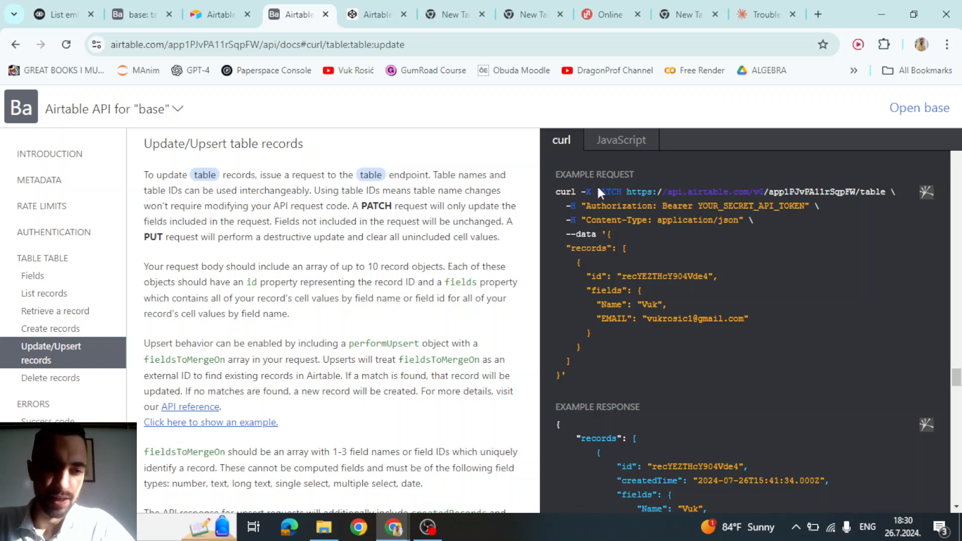
drag(597, 191, 621, 192)
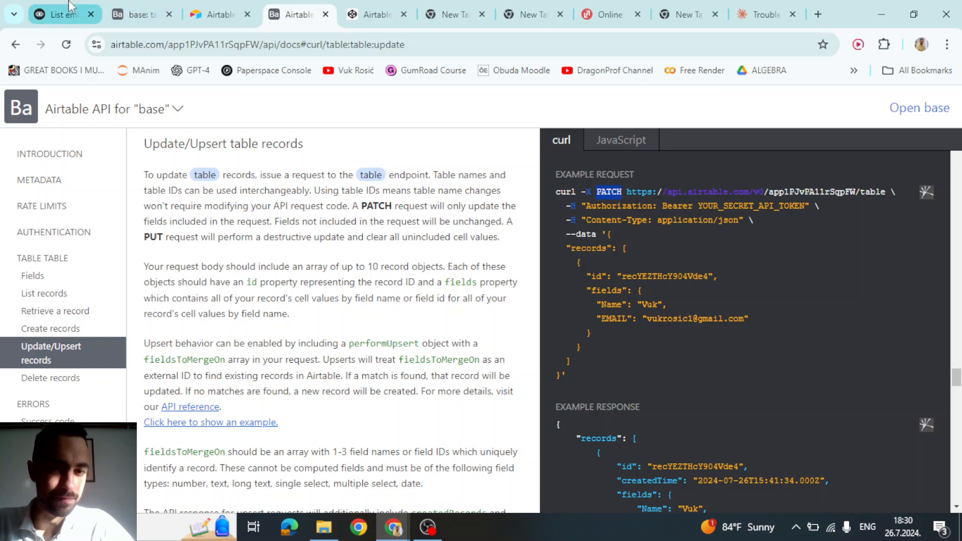
click(60, 14)
- Switch New Block 2's request method to PATCH
scroll(781, 254, up, 5)
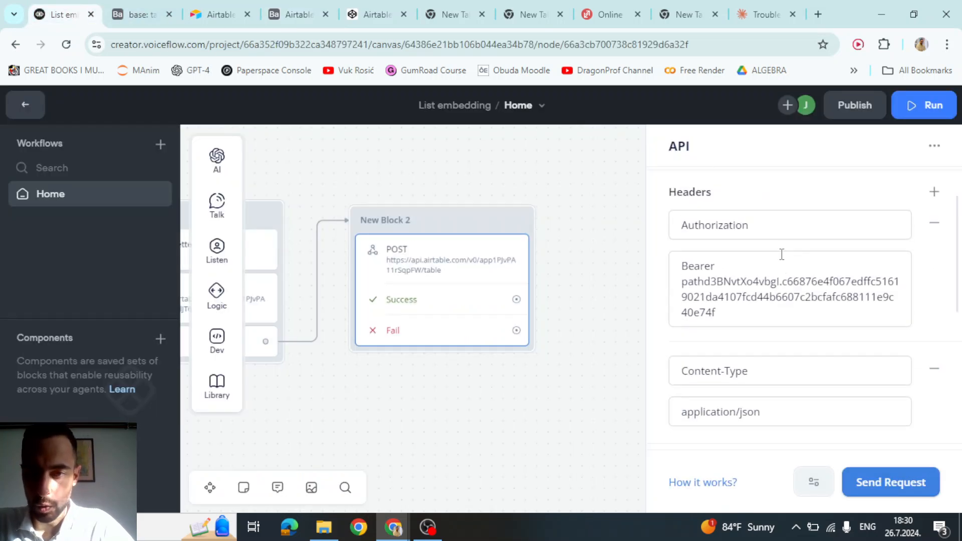
scroll(771, 255, up, 3)
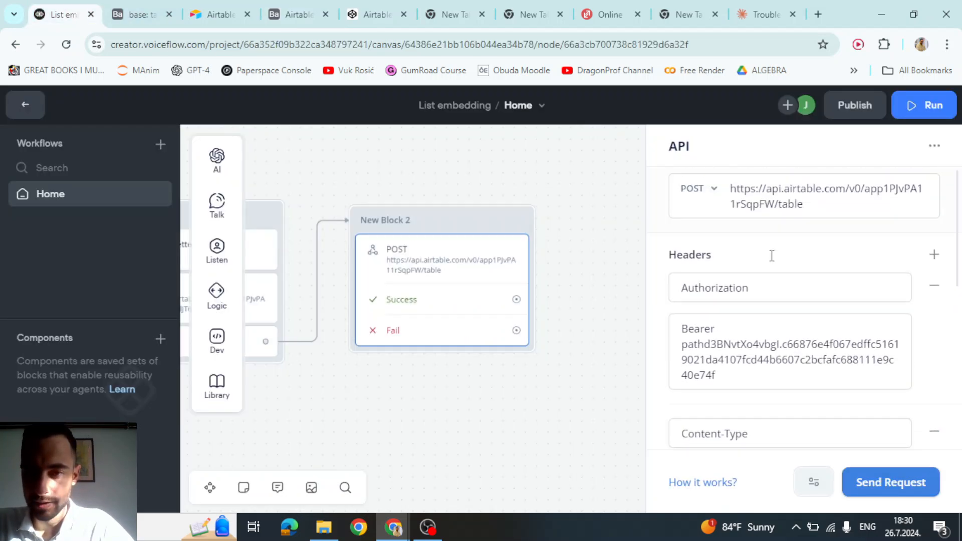
click(684, 199)
click(694, 346)
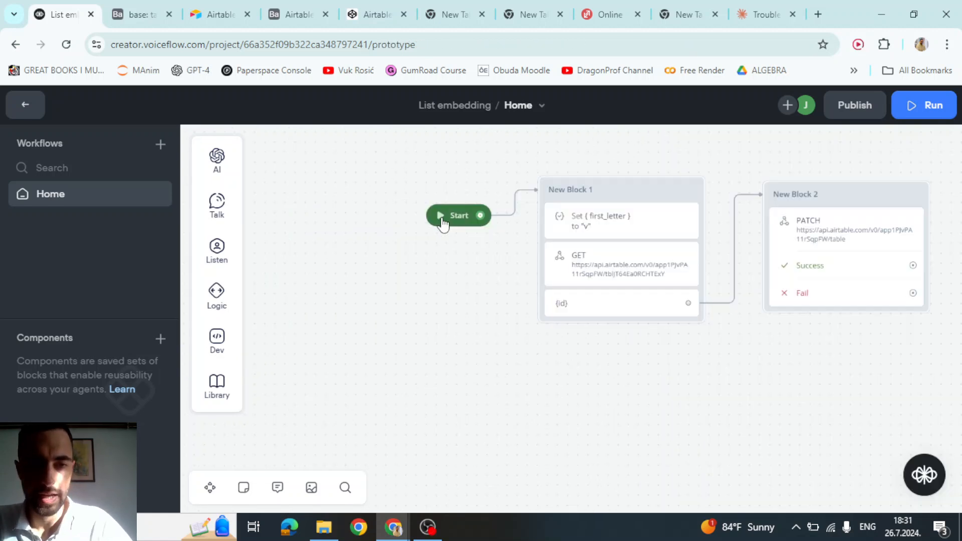
- Run the flow test and check the Airtable table for the updated Name
click(441, 220)
click(136, 14)
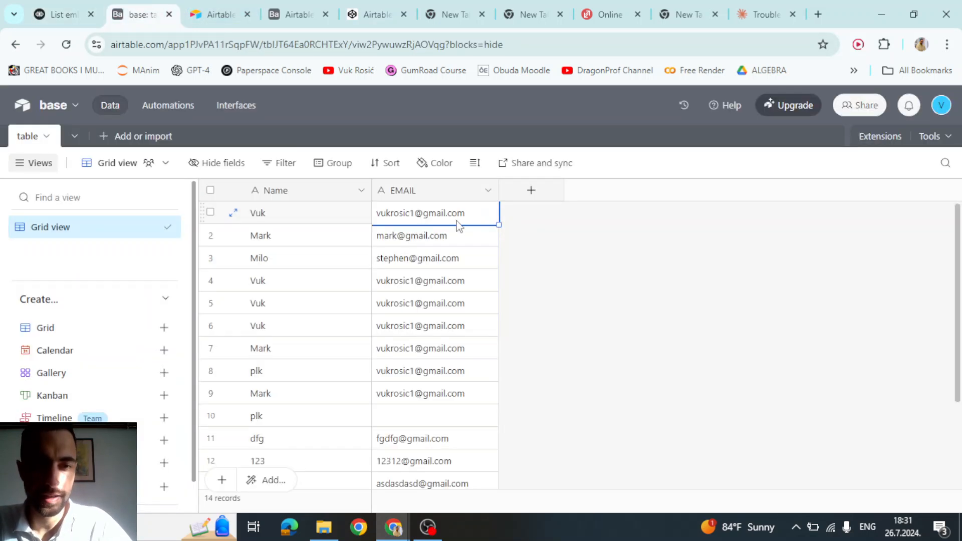
click(280, 217)
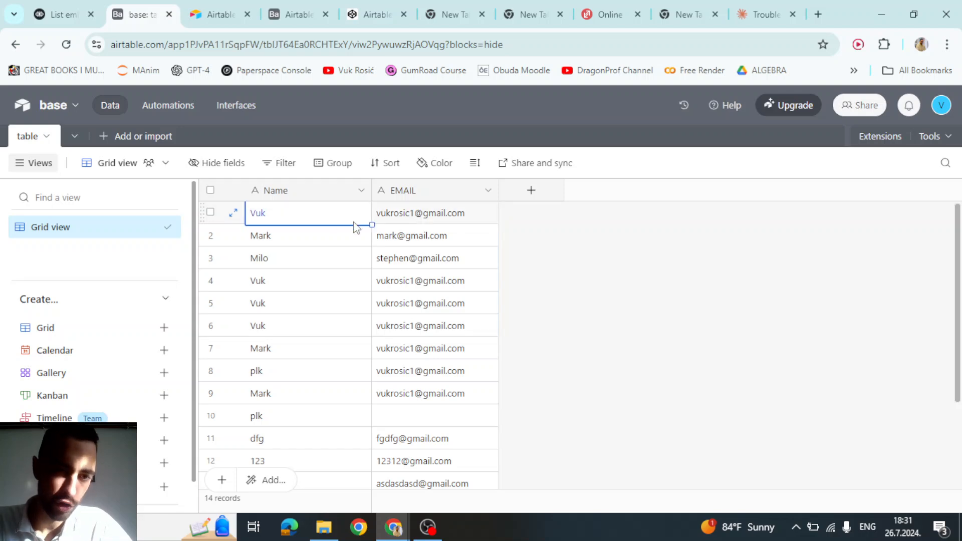
click(87, 7)
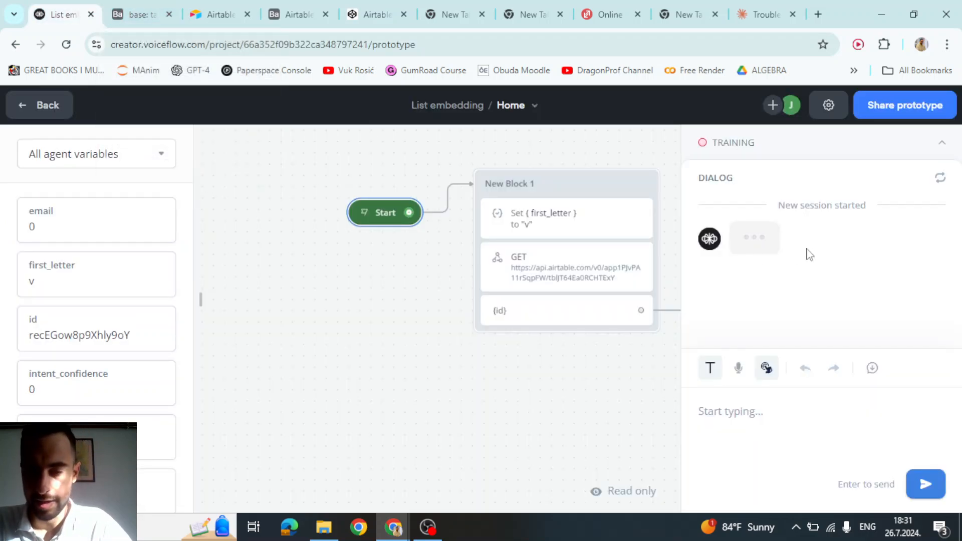
click(133, 6)
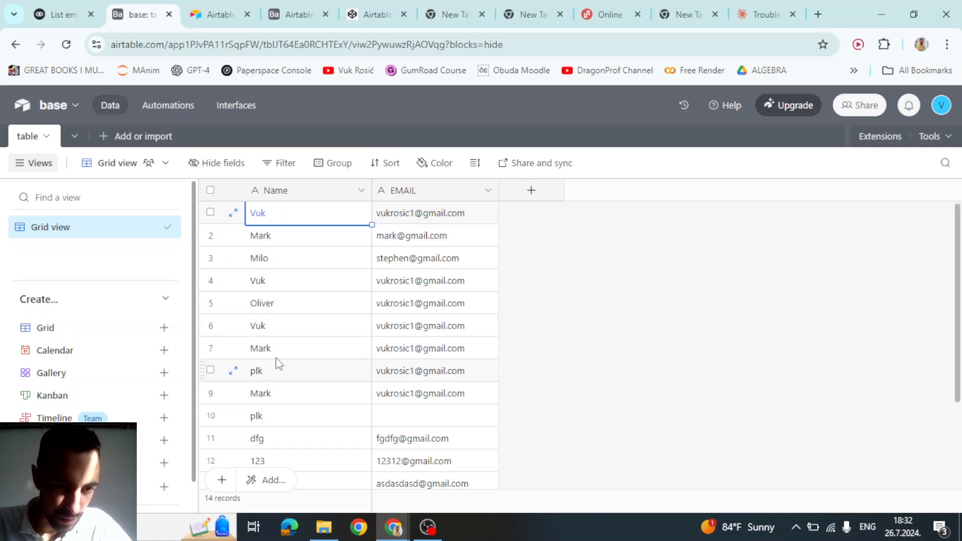
click(62, 14)
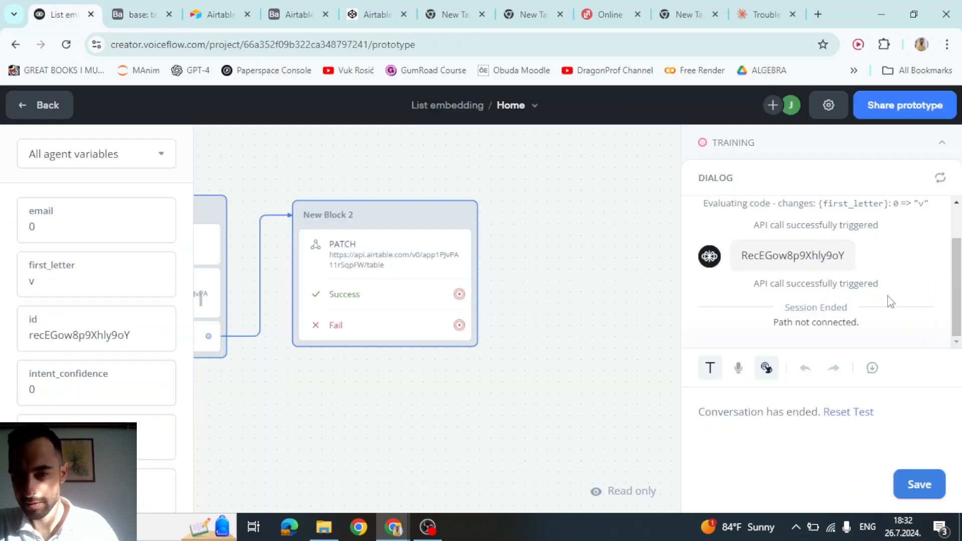
scroll(890, 302, up, 1)
scroll(890, 302, down, 1)
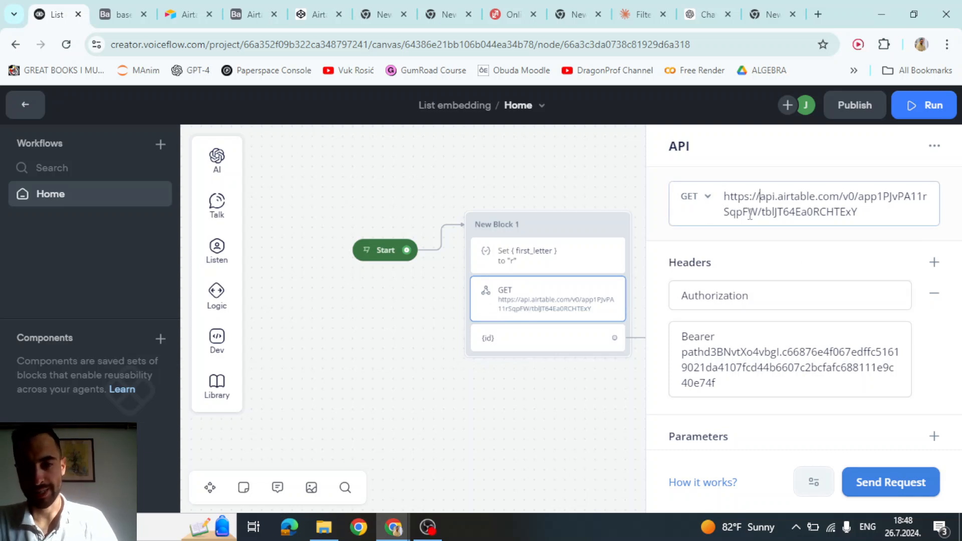
- Paste the first-letter filter onto the GET URL and compare it with the LOWER(LEFT(Name,1)) formula
text(?filterByFormula=LOWER(LEFT(Name,1))=%27{first_letter}%27)
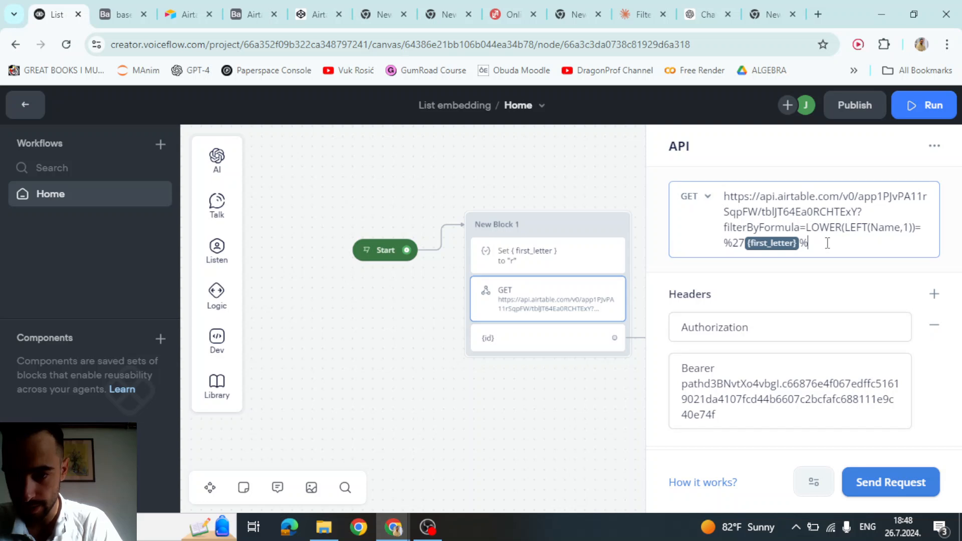
click(771, 6)
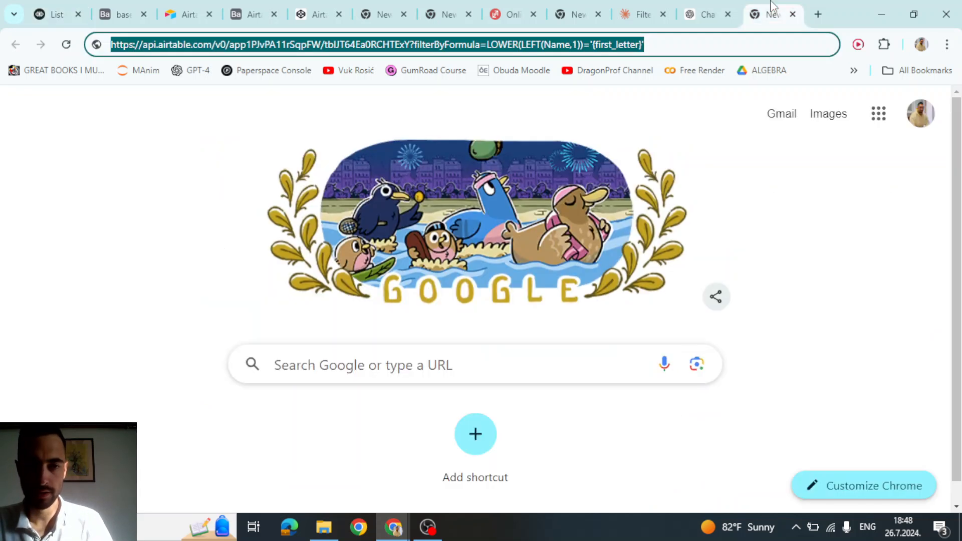
click(599, 40)
click(63, 14)
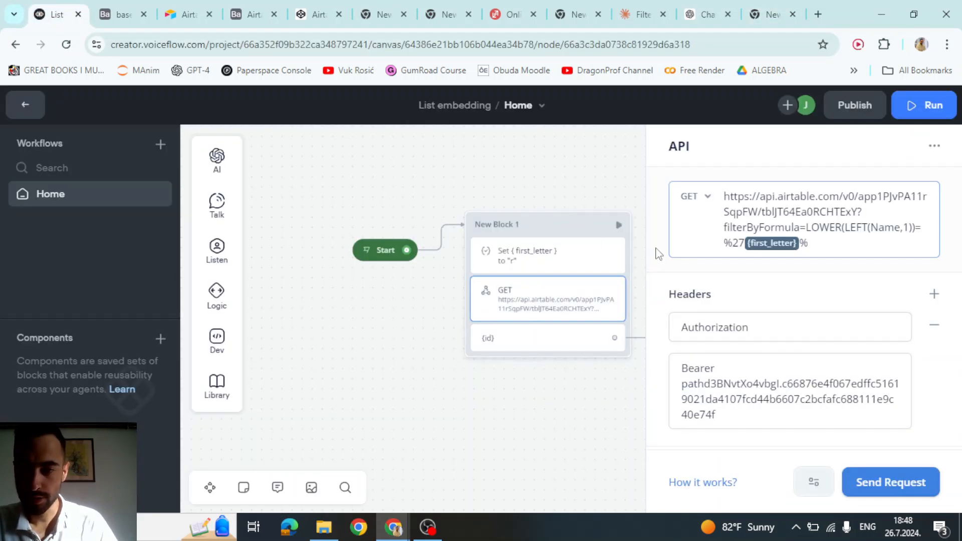
click(642, 14)
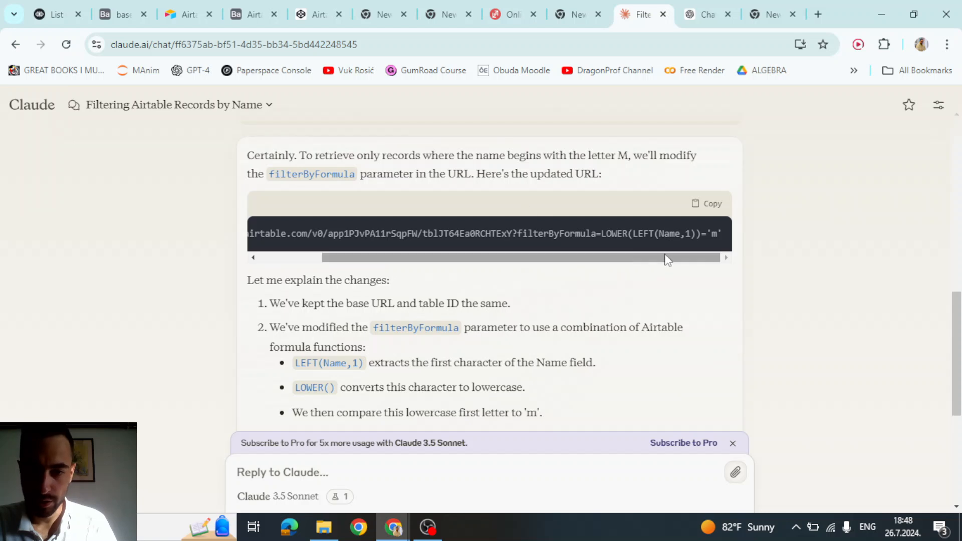
drag(602, 234, 703, 233)
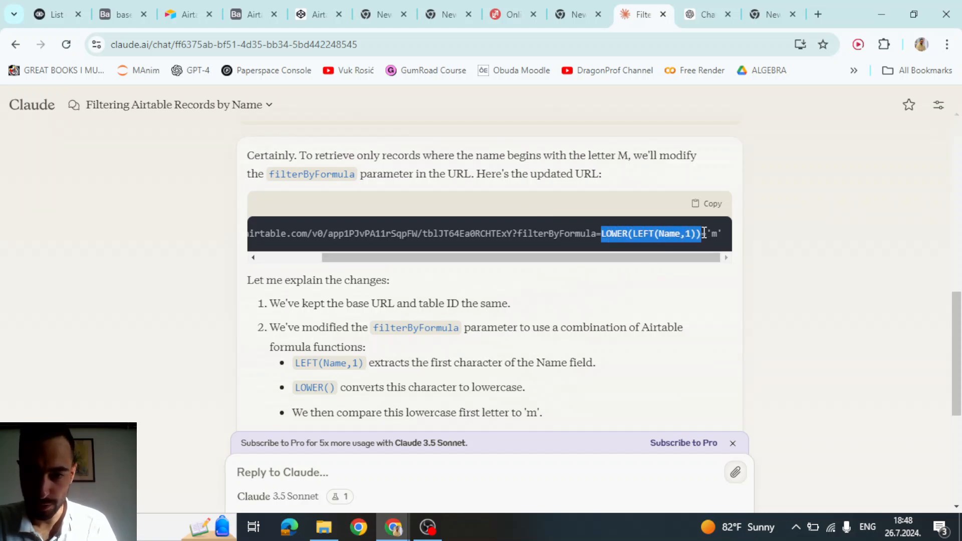
click(56, 14)
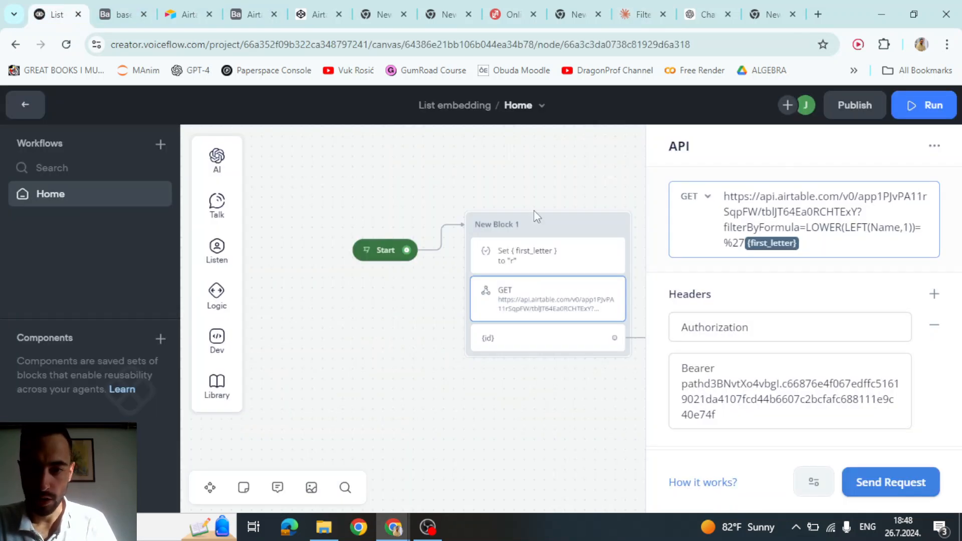
- Remove the %27 before {first_letter} in the URL and check the value assigned to first_letter
click(743, 245)
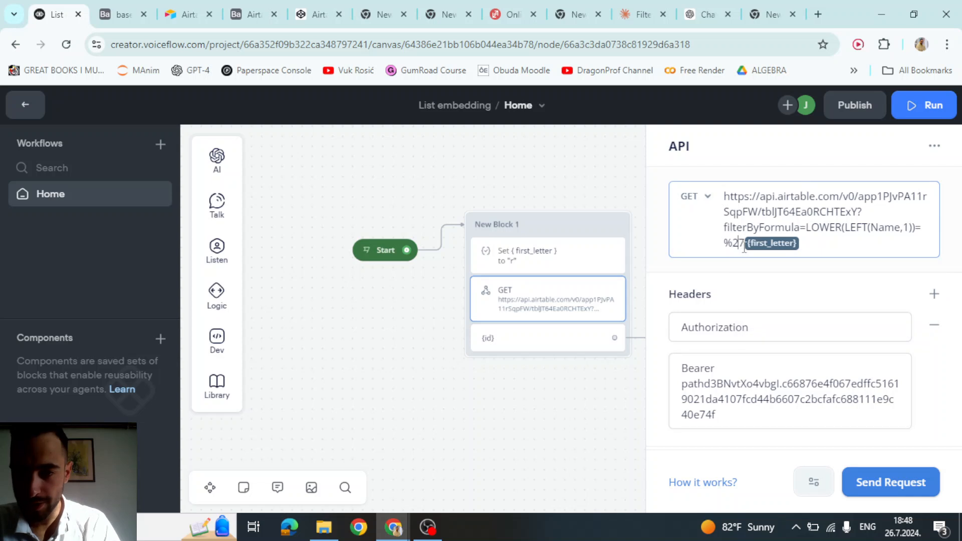
key(BackSpace)
key(BackSpace)
key(BackSpace)
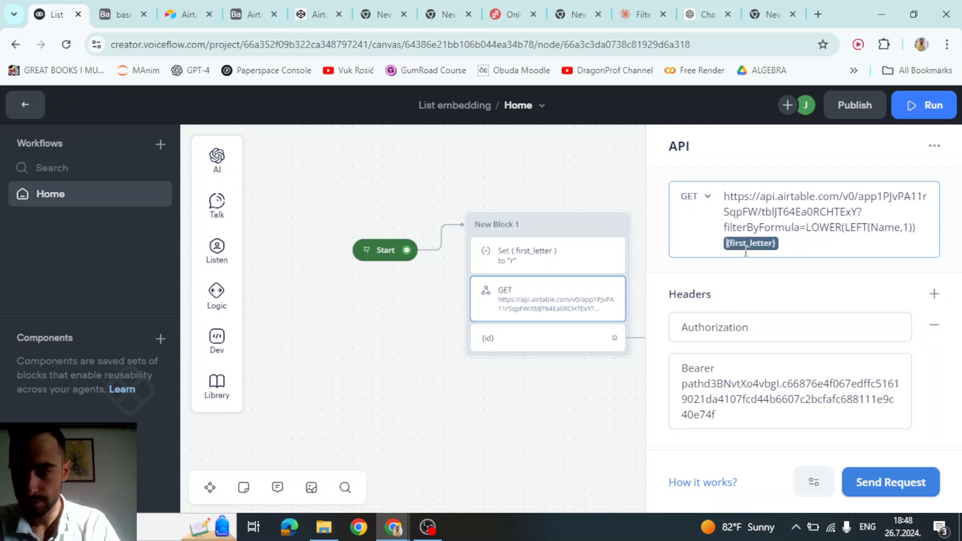
click(810, 272)
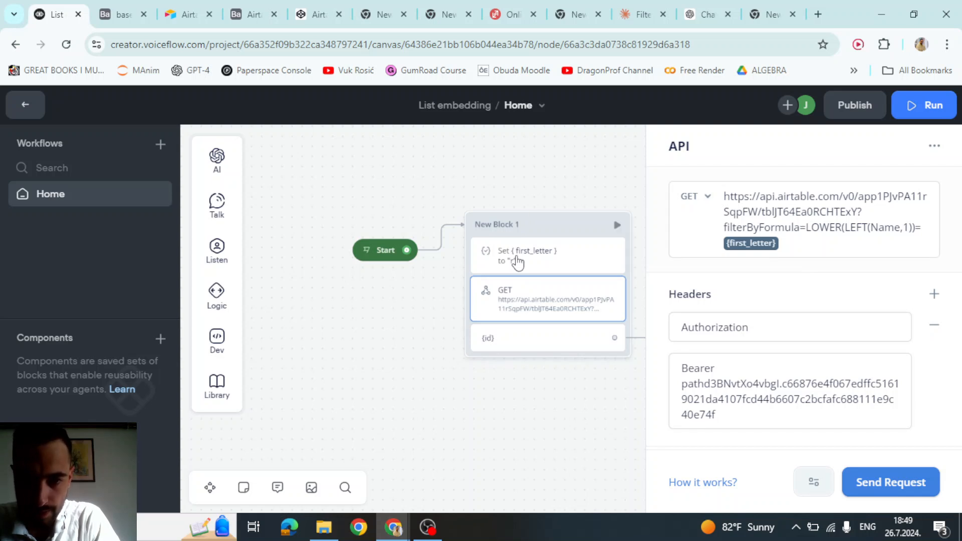
click(537, 267)
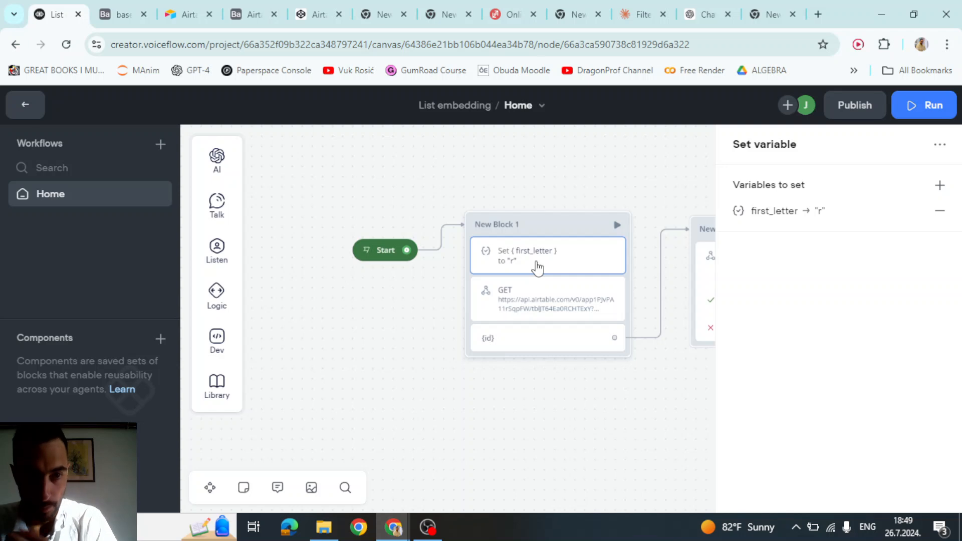
click(189, 7)
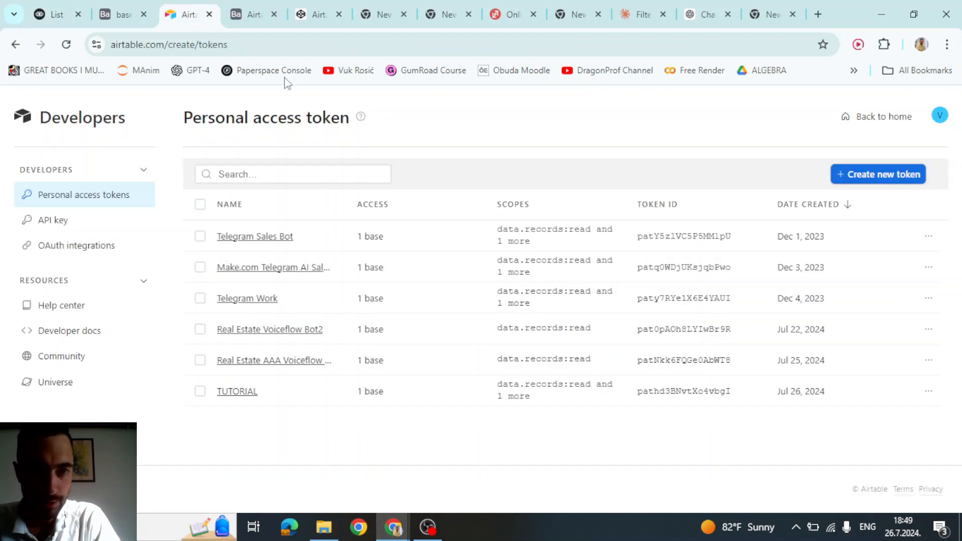
- Browse the first records in the Airtable table of names and emails
click(99, 5)
click(265, 260)
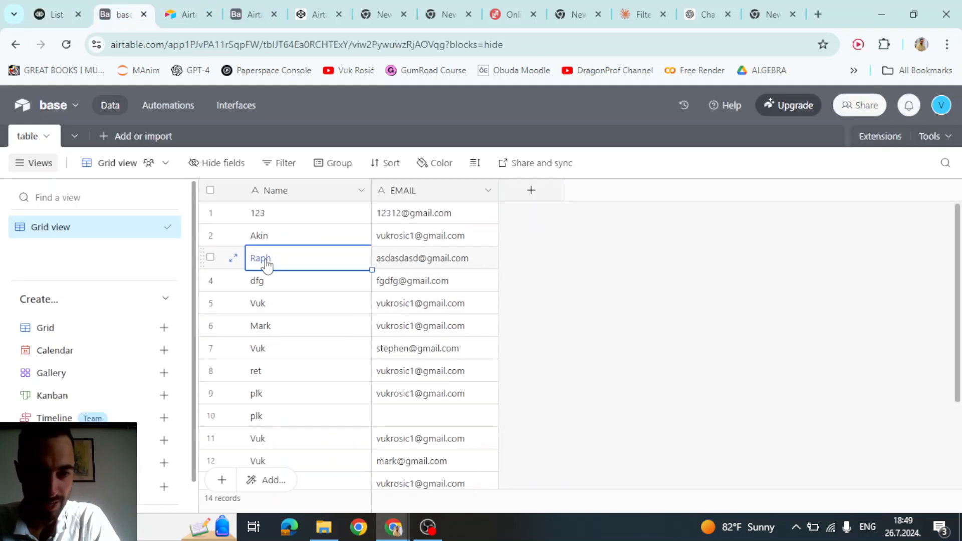
click(263, 281)
click(259, 262)
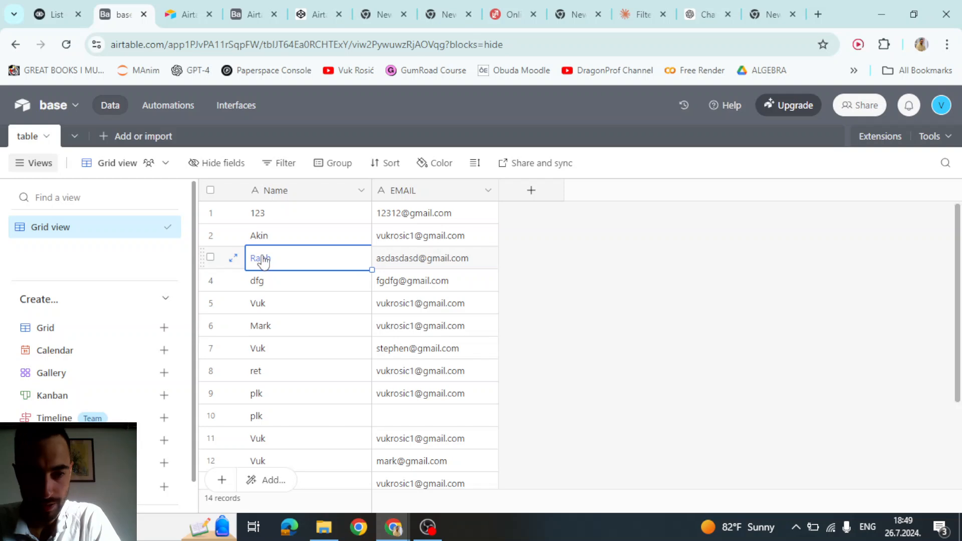
scroll(273, 351, down, 3)
scroll(275, 345, up, 3)
click(58, 10)
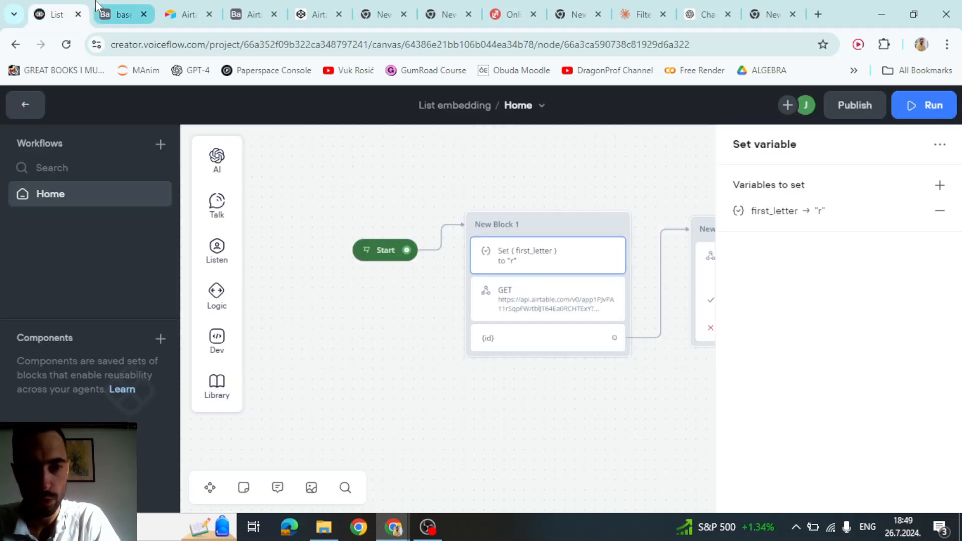
- Inspect the repeated-name records in rows 5, 7, 11 and 12, expanding and closing row 5
click(119, 7)
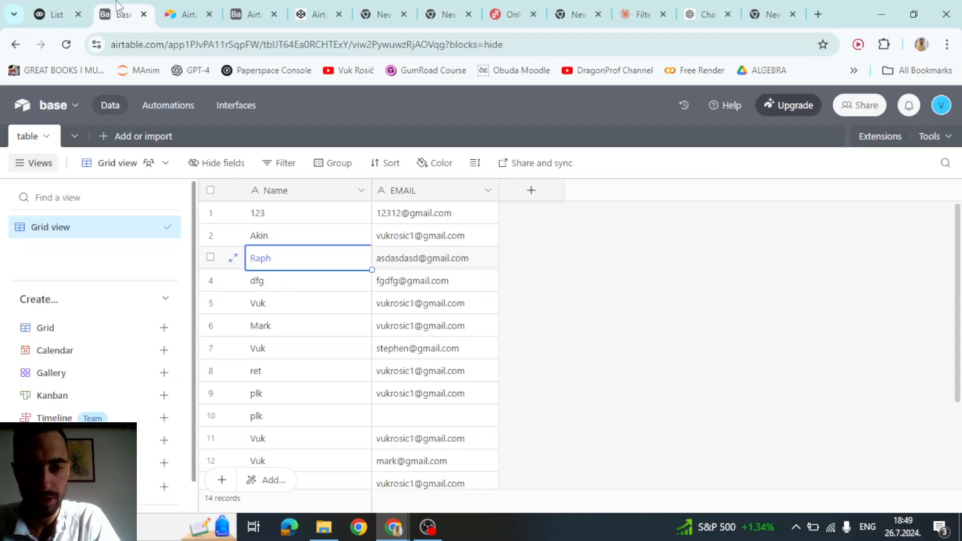
click(265, 304)
click(271, 351)
click(266, 306)
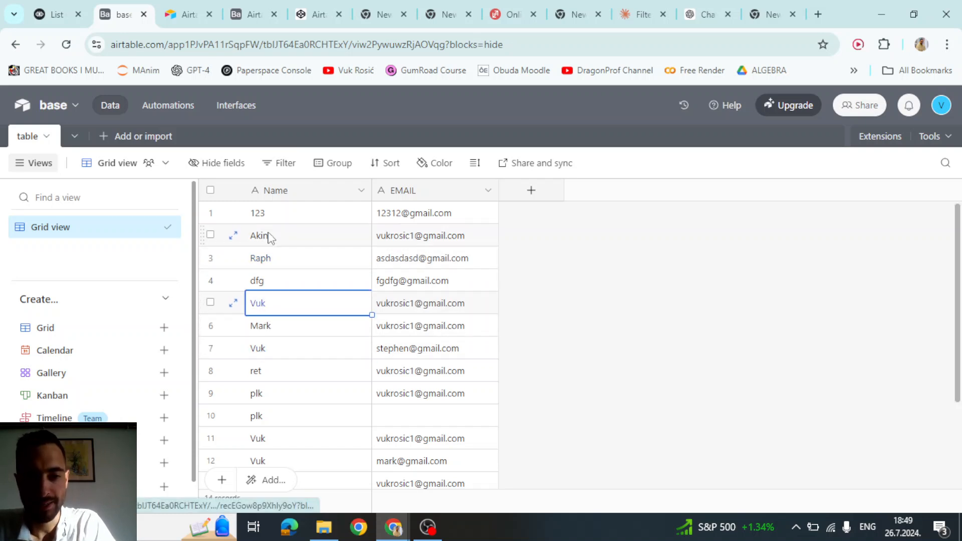
key(space)
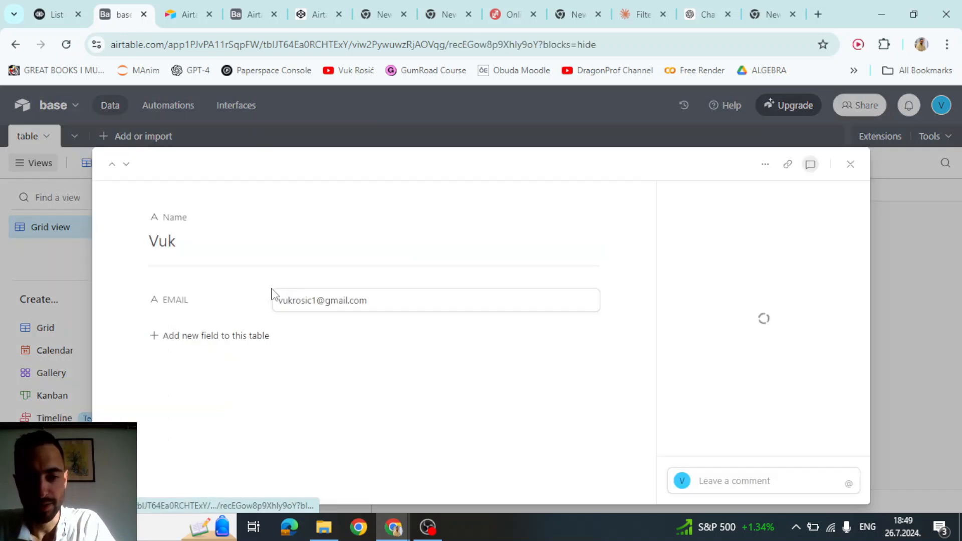
click(850, 164)
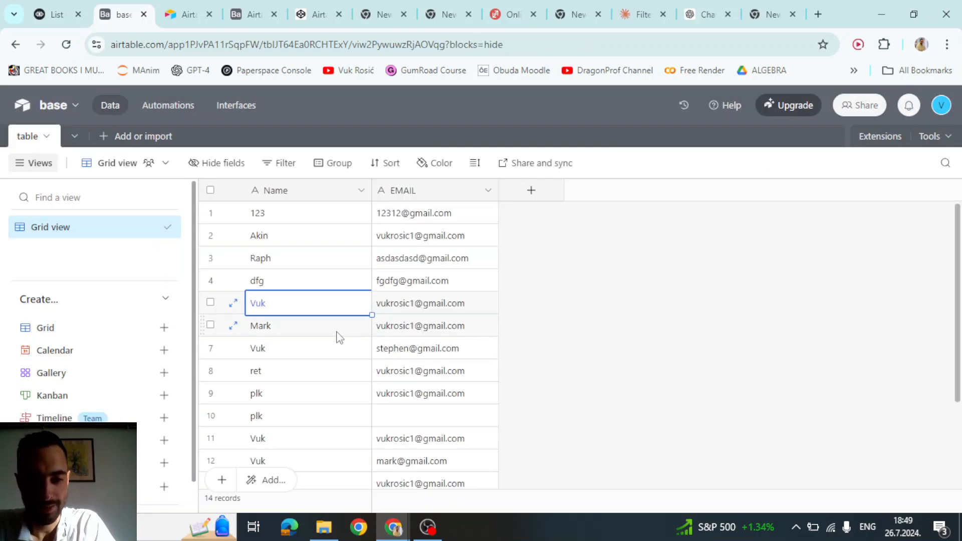
scroll(280, 400, down, 3)
scroll(288, 395, up, 2)
click(274, 401)
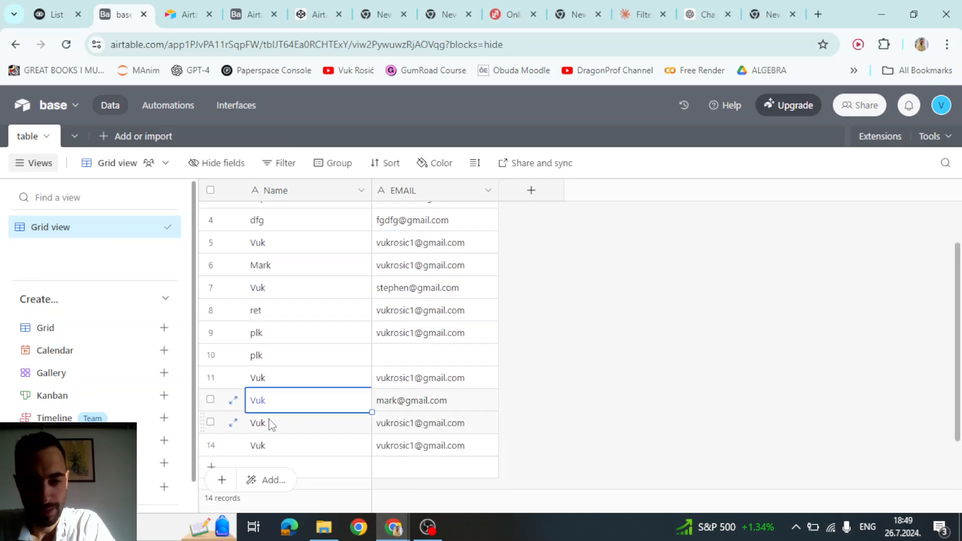
click(261, 377)
scroll(275, 391, up, 2)
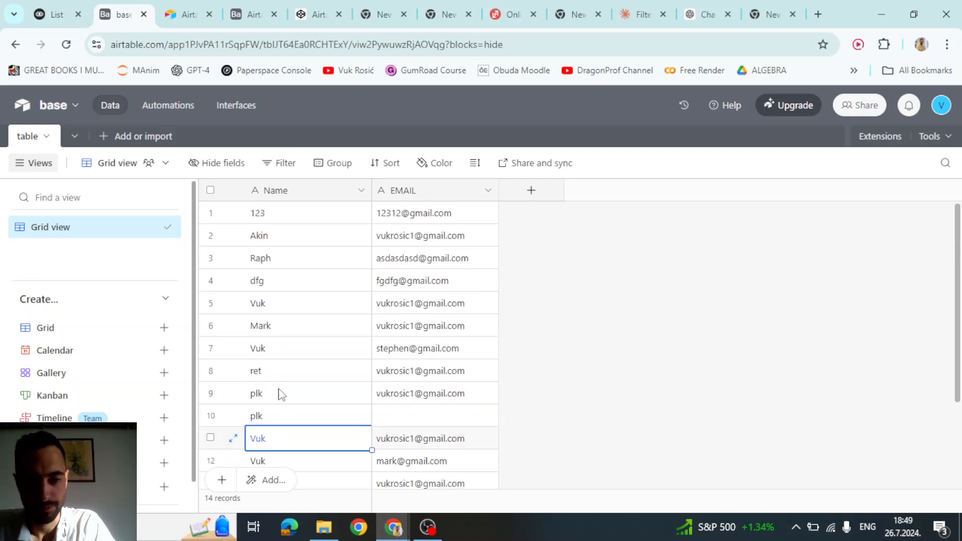
click(275, 264)
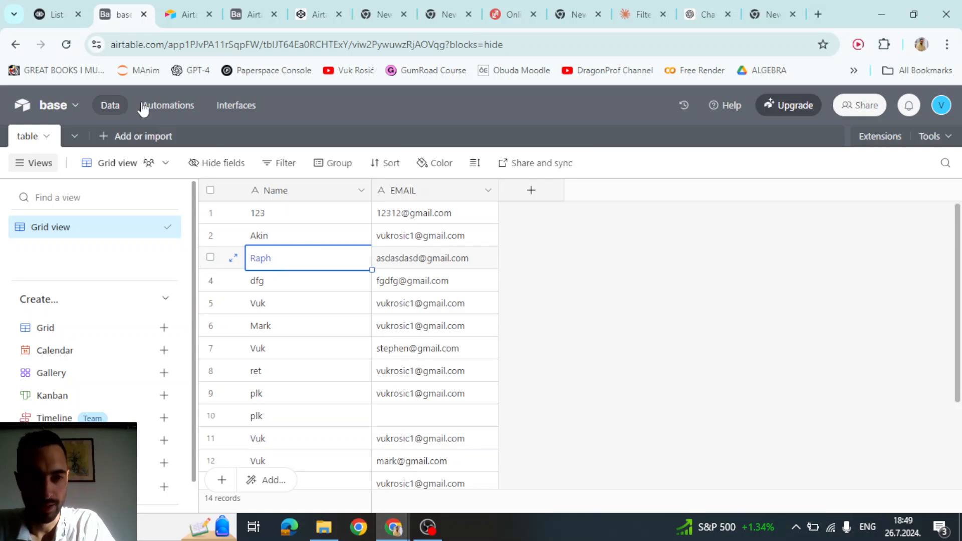
click(70, 10)
- Add a closing quote after {first_letter} in the GET request URL
click(384, 249)
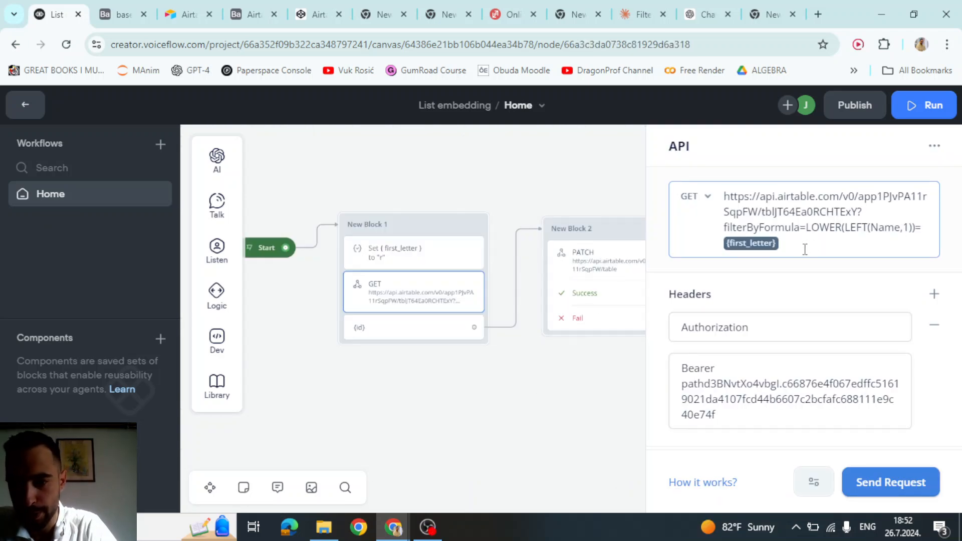
click(759, 244)
click(850, 226)
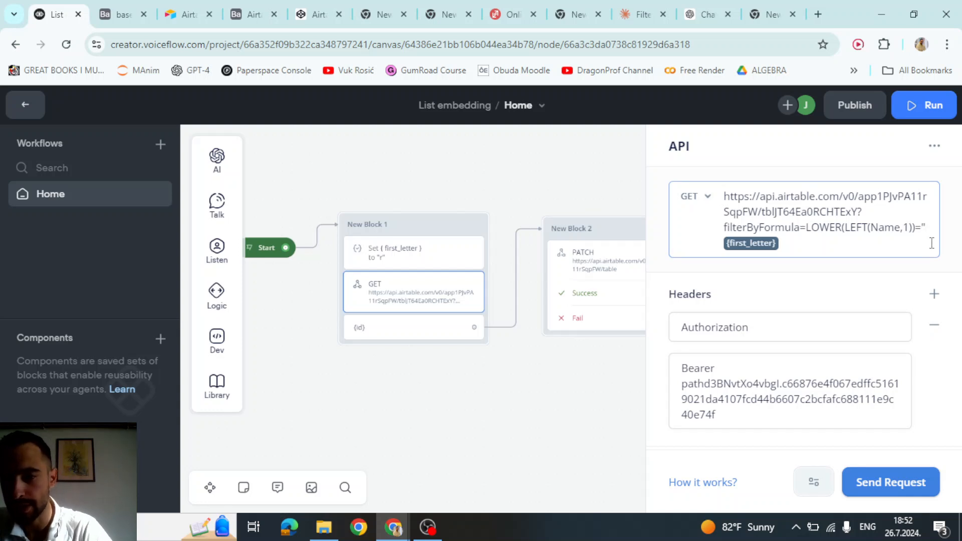
key(Right)
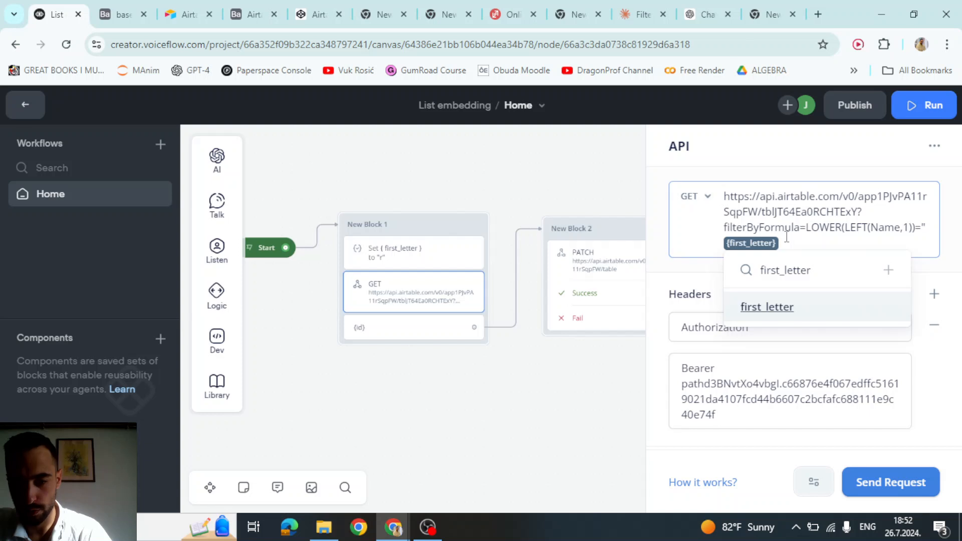
text(")
- Check the captured response path, close the API editor, and start a test run from Start
scroll(798, 278, down, 5)
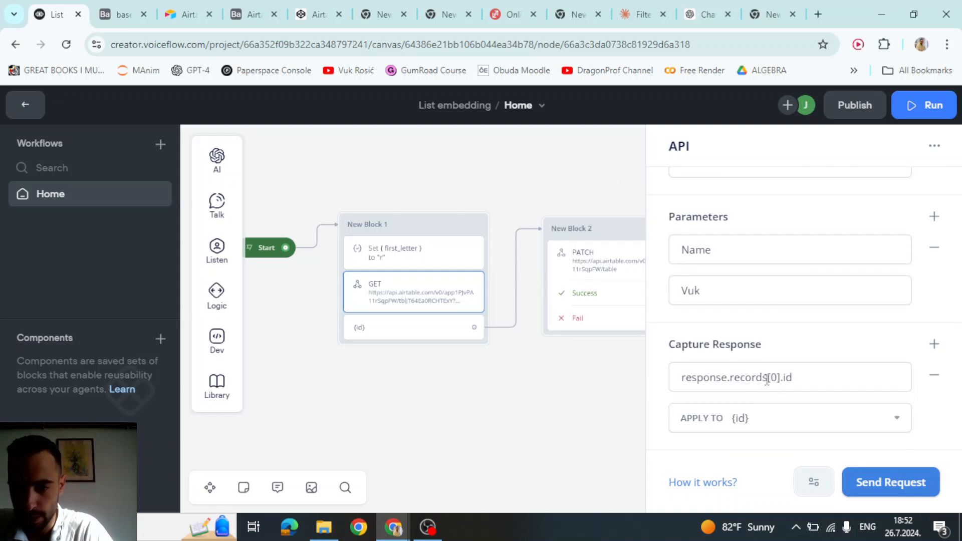
drag(752, 379, 784, 378)
click(798, 378)
click(782, 334)
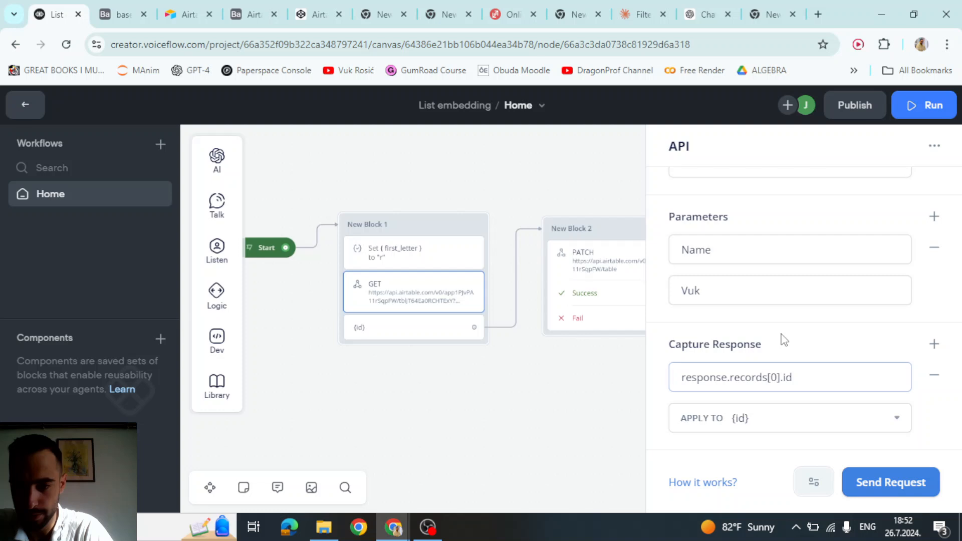
click(528, 403)
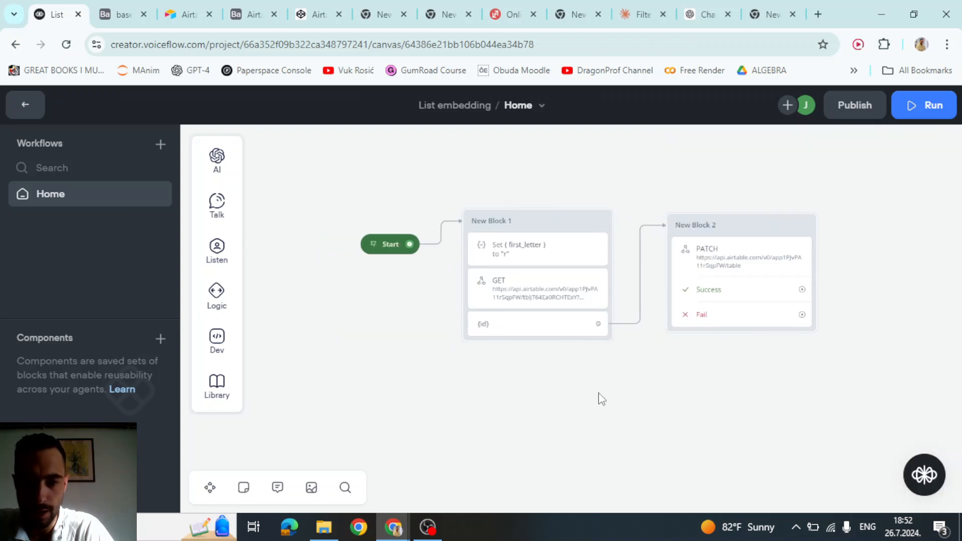
click(371, 246)
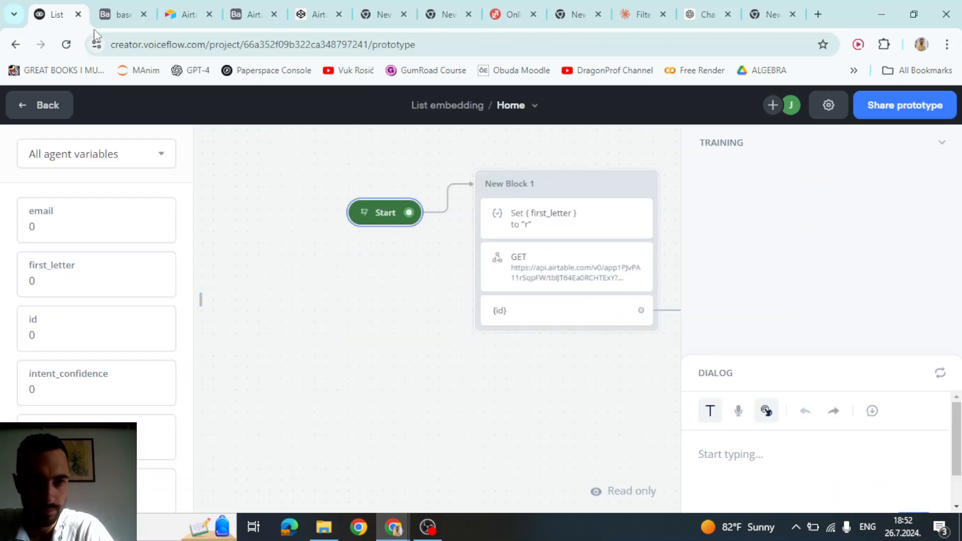
- Review the DELETE example in Airtable's Delete records docs, then open New Block 2's PATCH request settings
click(120, 14)
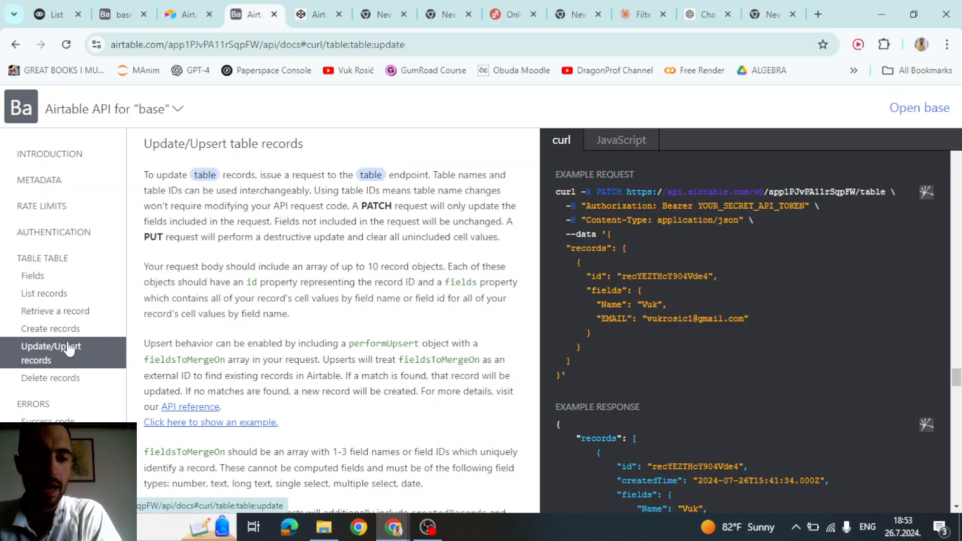
click(66, 378)
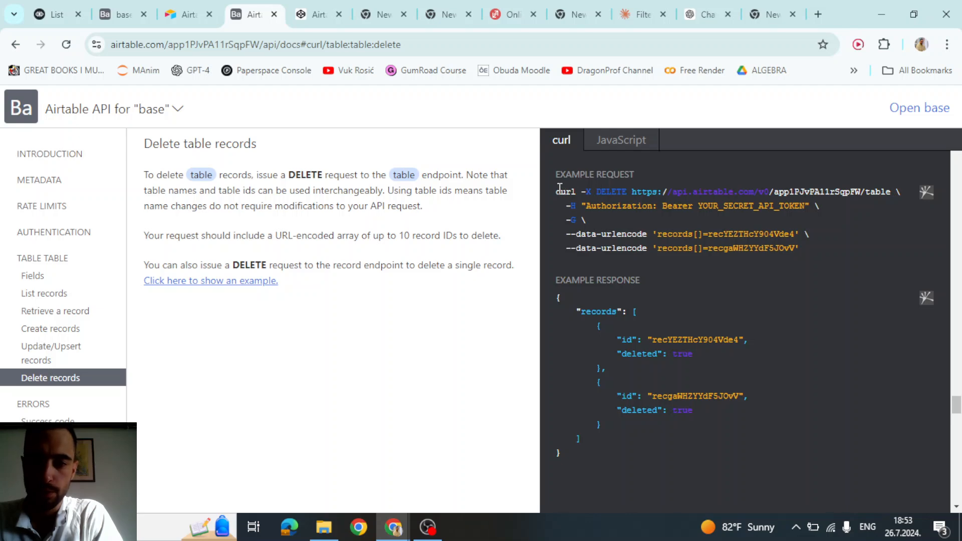
drag(631, 191, 813, 192)
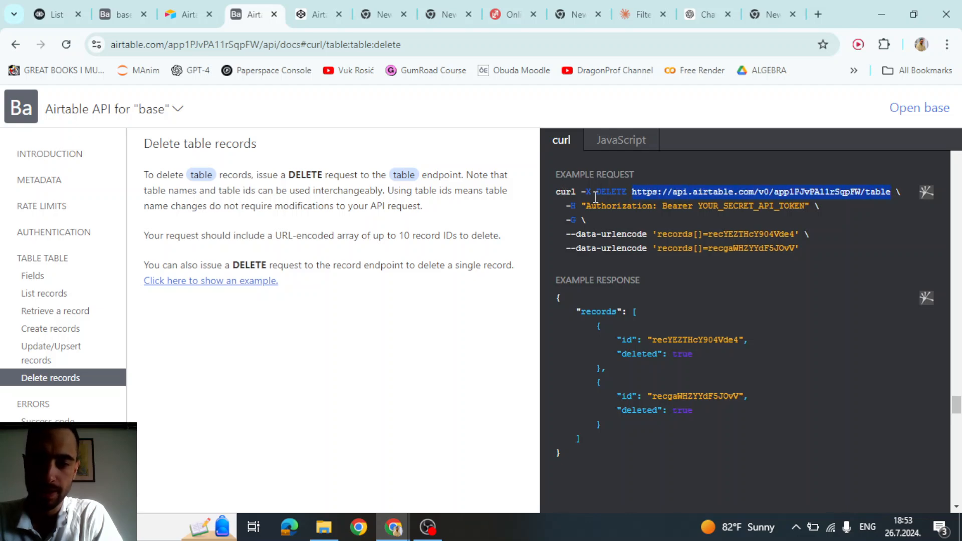
drag(595, 196, 625, 195)
click(60, 13)
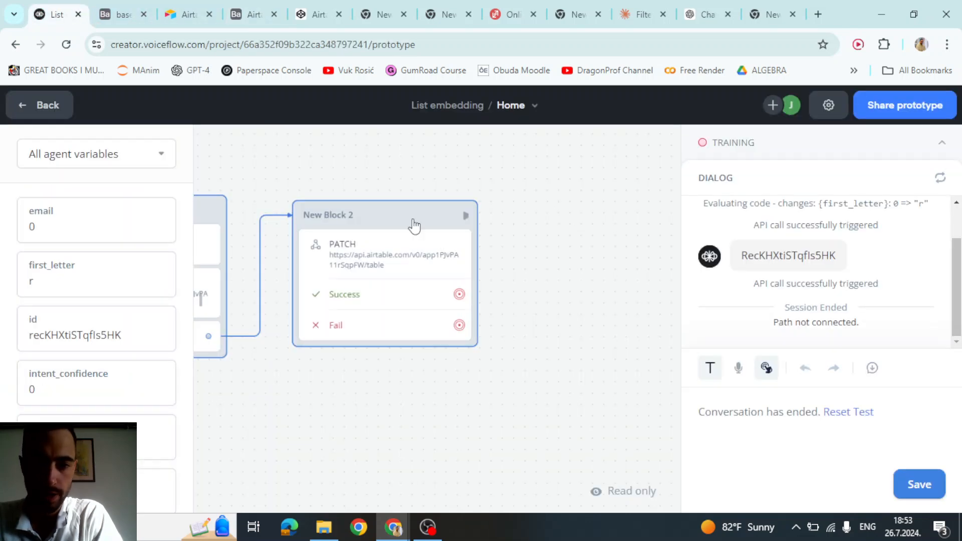
click(382, 260)
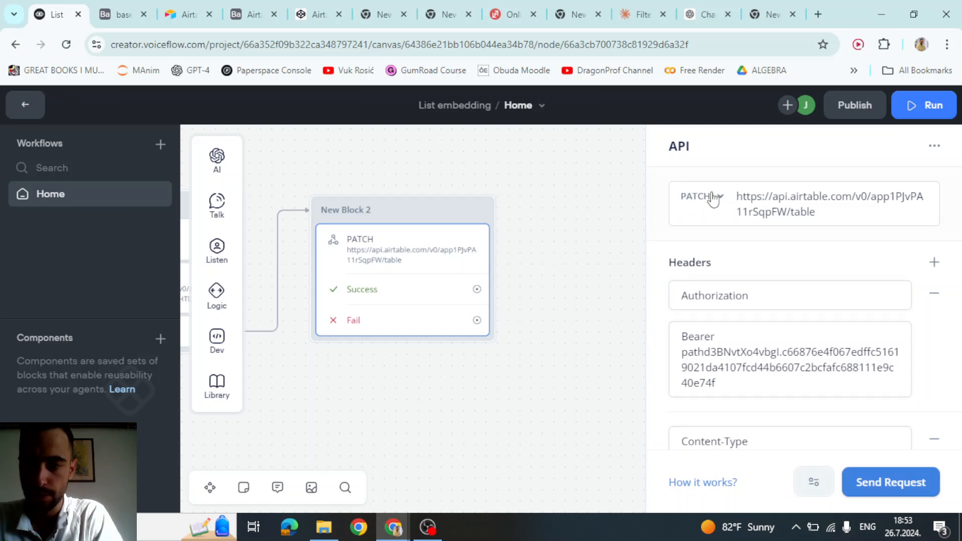
- Switch New Block 2's request method to DELETE and remove its Content-Type header
click(714, 199)
click(703, 319)
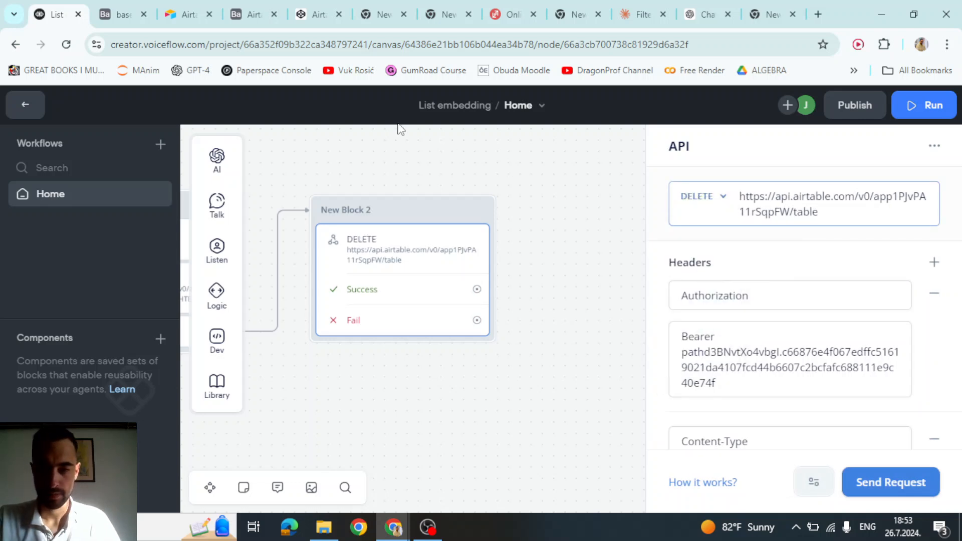
scroll(832, 264, down, 4)
click(741, 229)
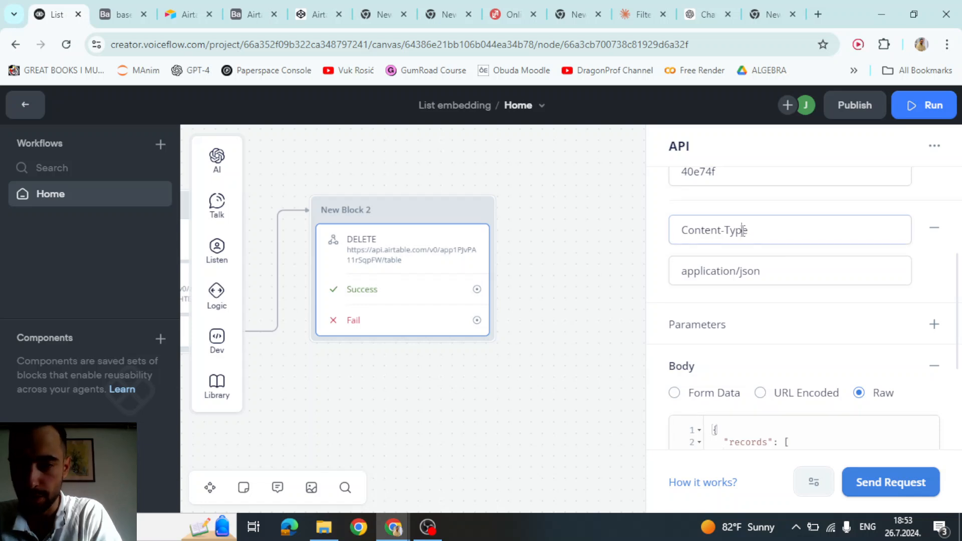
click(932, 236)
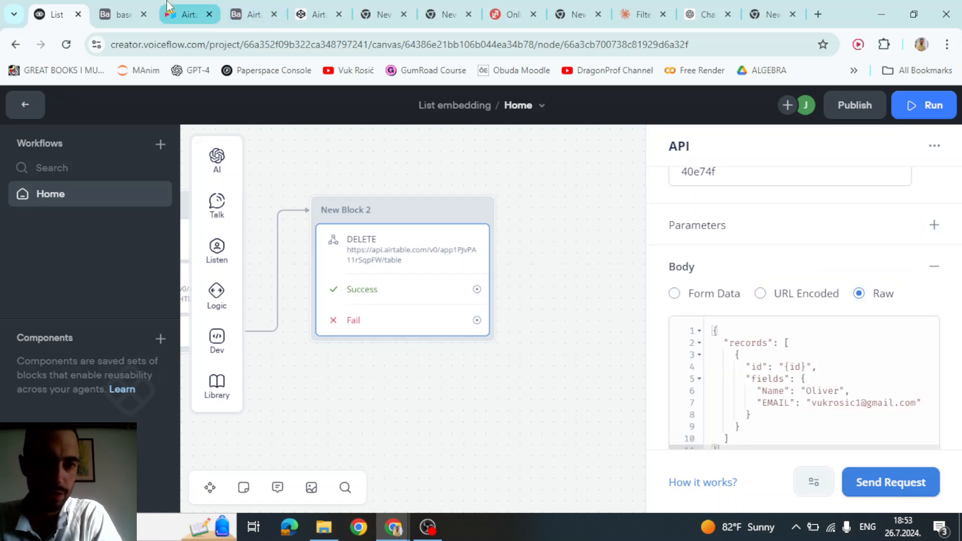
- Copy records[]=recYEZTHcY904Vde4 from the Airtable docs' curl example, ready to add to the DELETE URL
click(240, 7)
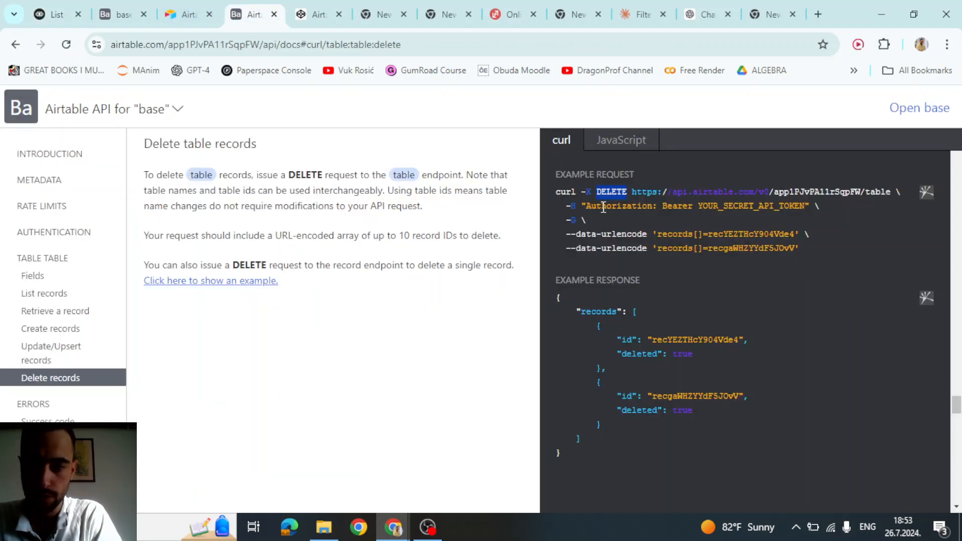
drag(603, 207, 809, 207)
click(810, 207)
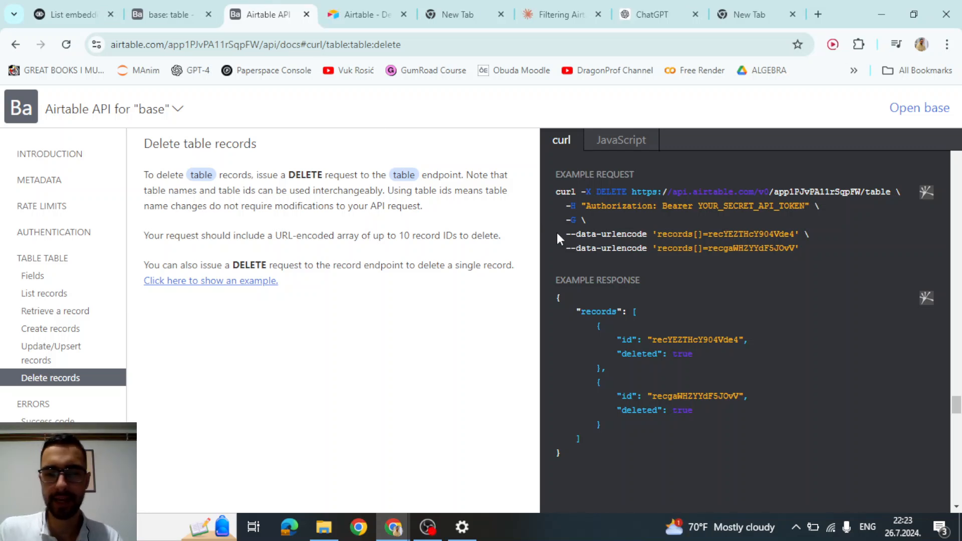
drag(653, 236, 792, 233)
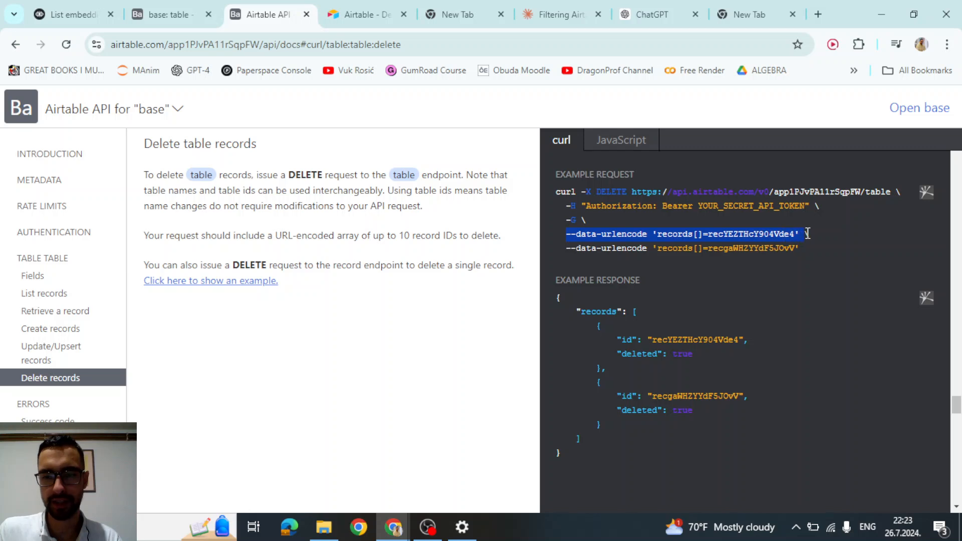
click(594, 235)
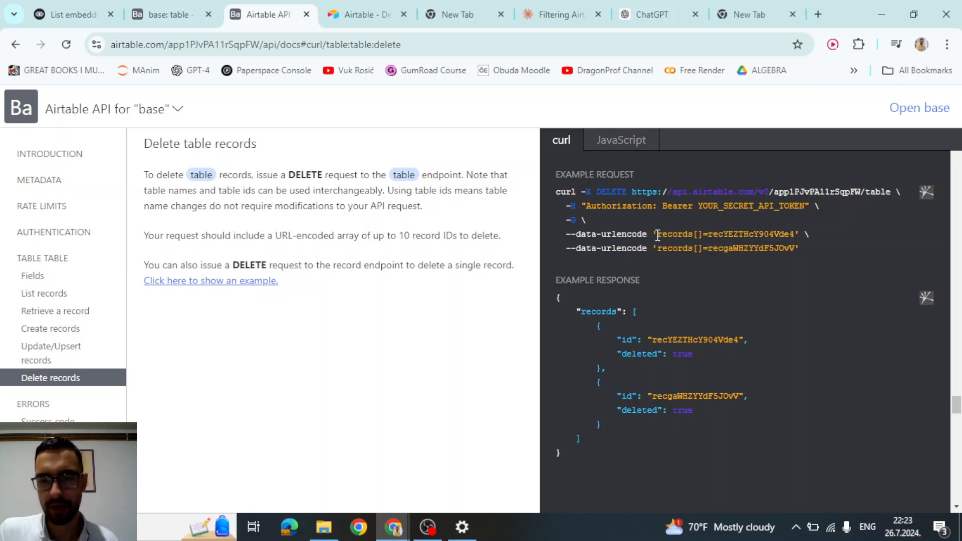
drag(658, 235, 794, 235)
key(ctrl+c)
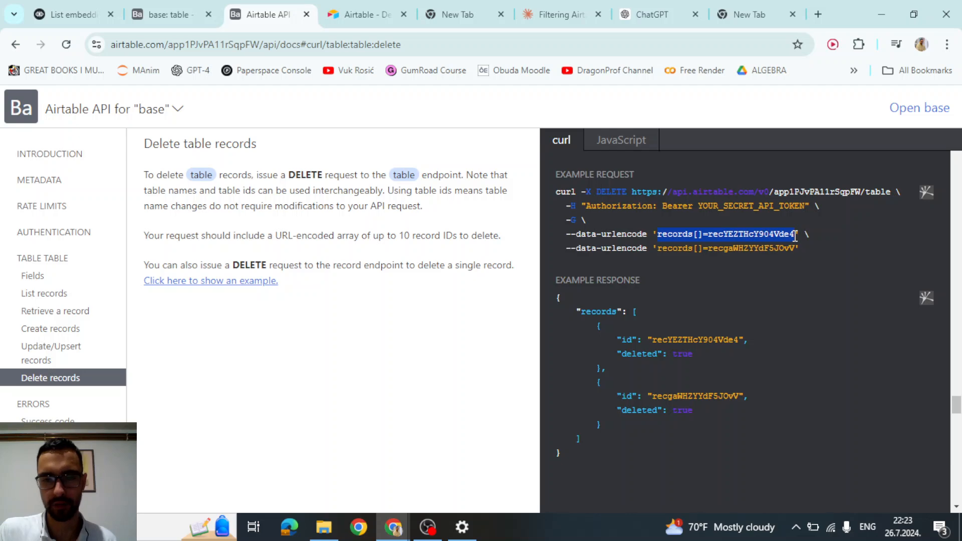
click(68, 7)
click(837, 216)
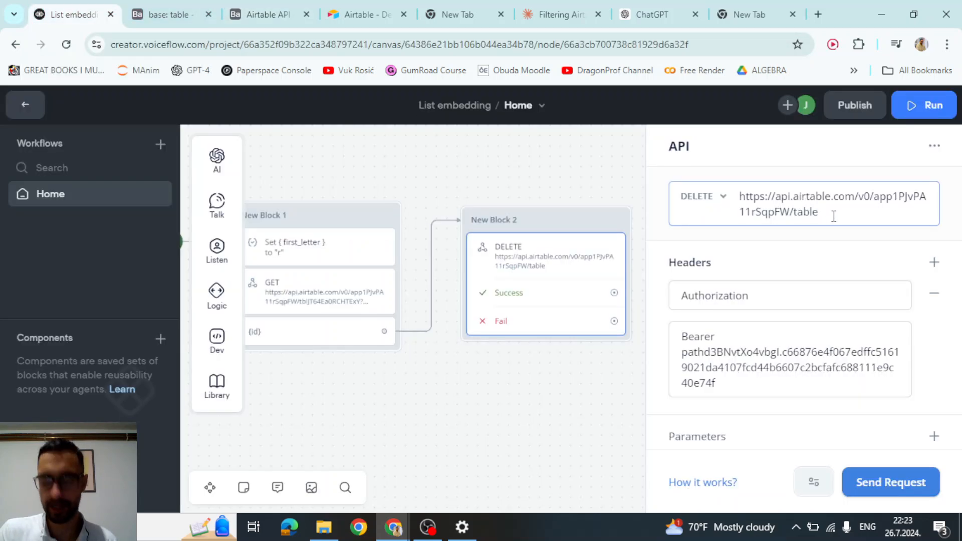
- Append ?records[]=recYEZTHcY904Vde4 to the end of the DELETE URL
text(?)
key(ctrl+v)
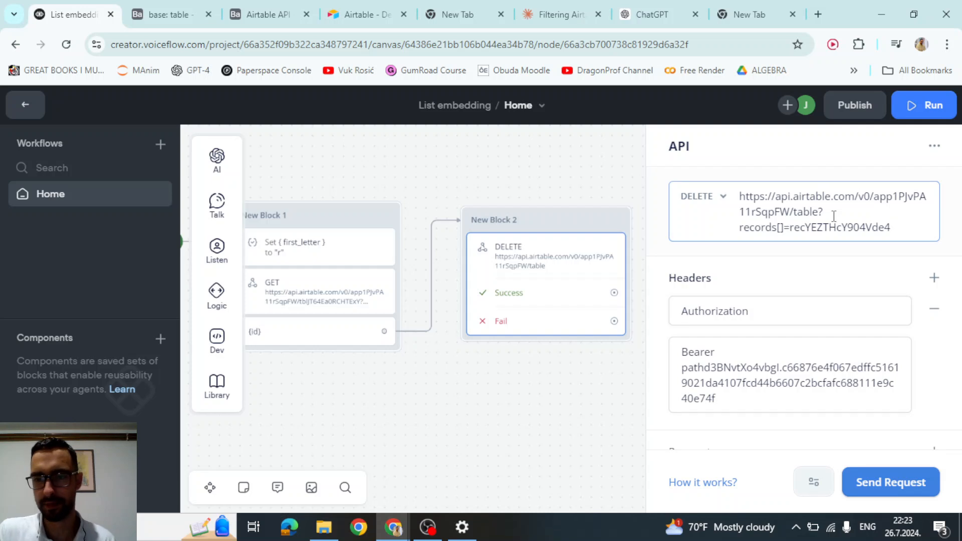
click(890, 260)
scroll(874, 249, down, 3)
scroll(874, 250, down, 2)
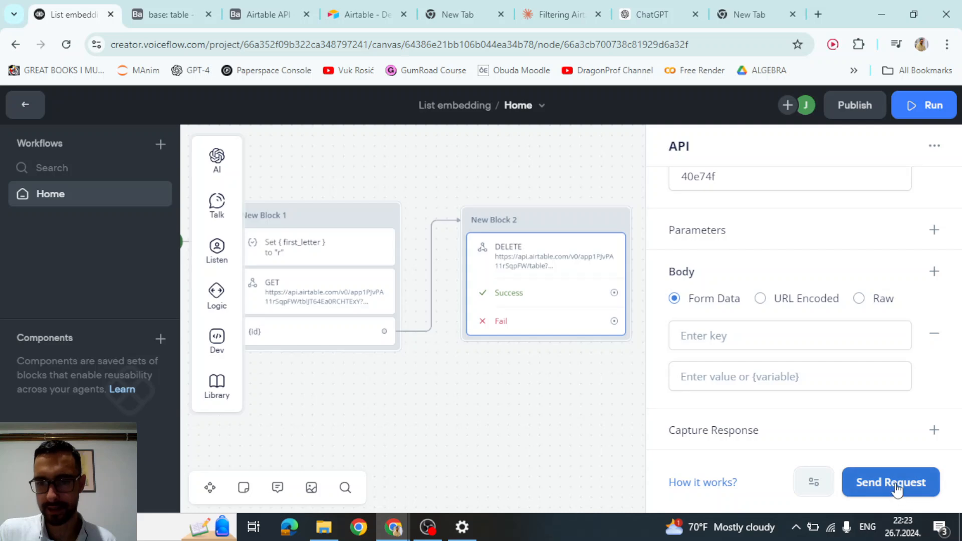
- Send a test DELETE request and confirm the Airtable table drops to 12 records with status 200
click(170, 7)
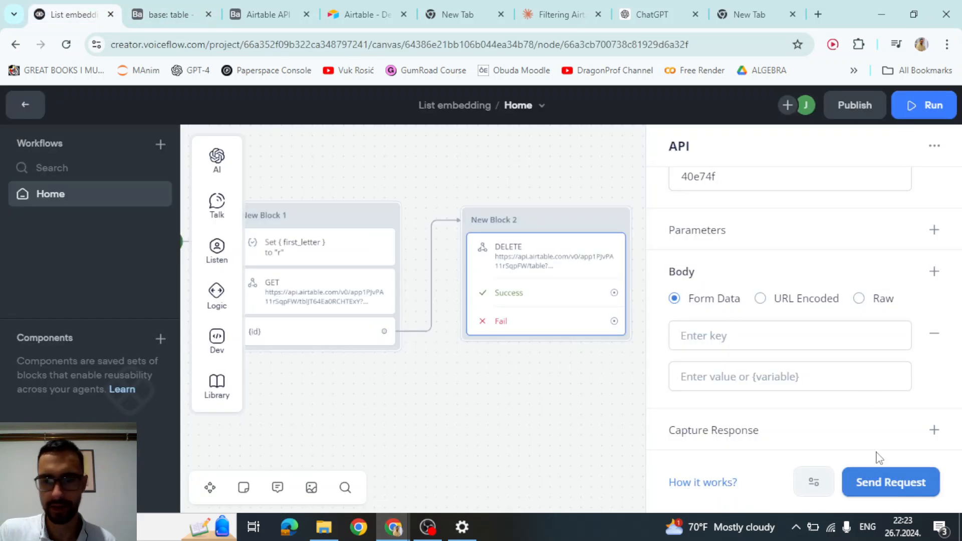
click(183, 6)
click(103, 7)
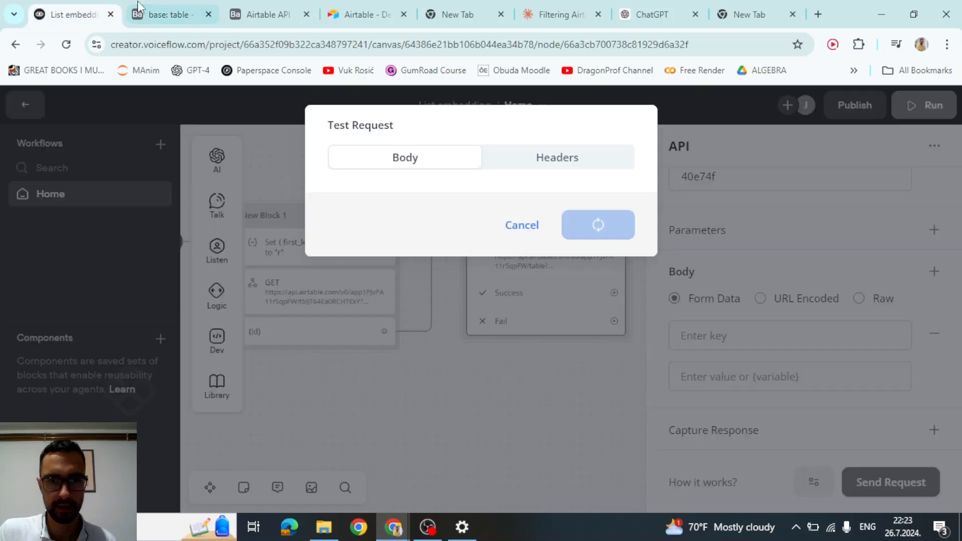
click(163, 6)
scroll(369, 281, down, 3)
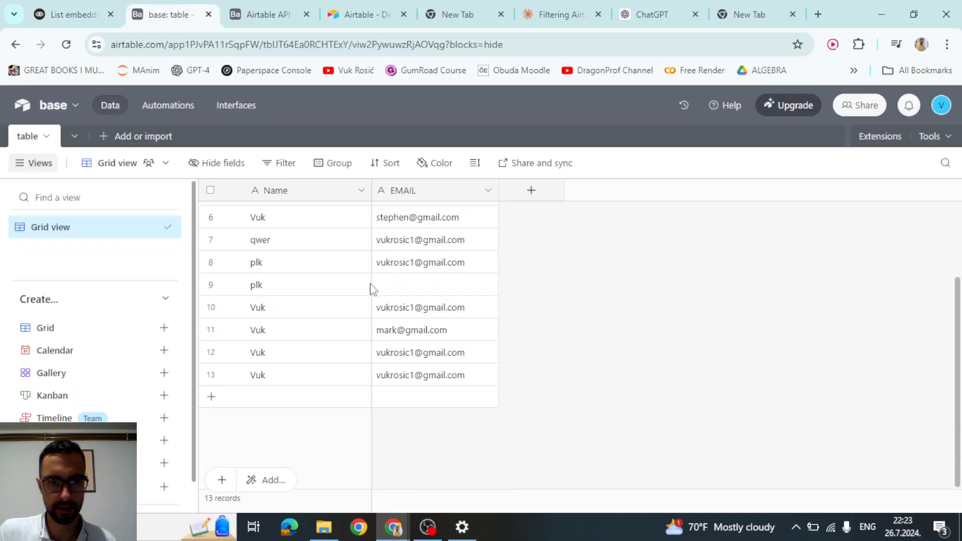
scroll(298, 376, up, 2)
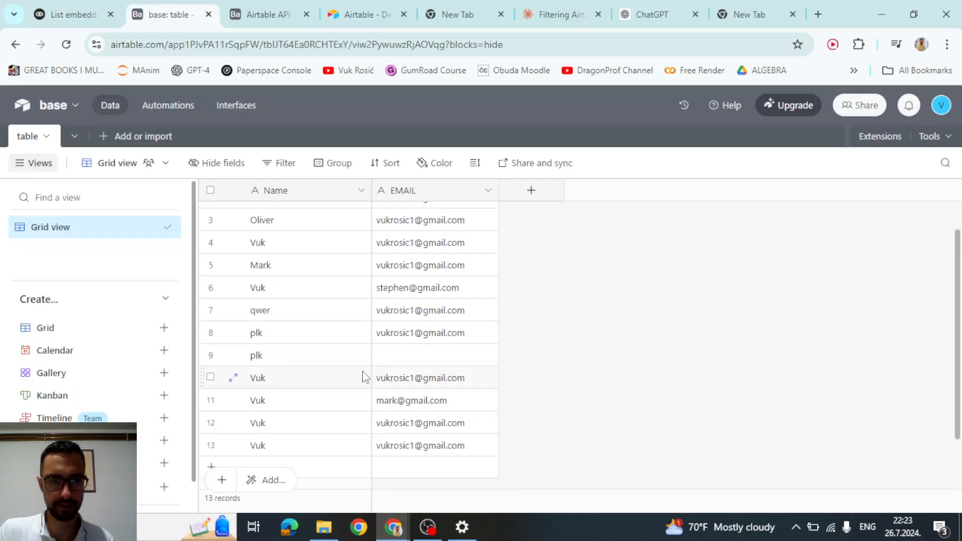
scroll(368, 282, down, 2)
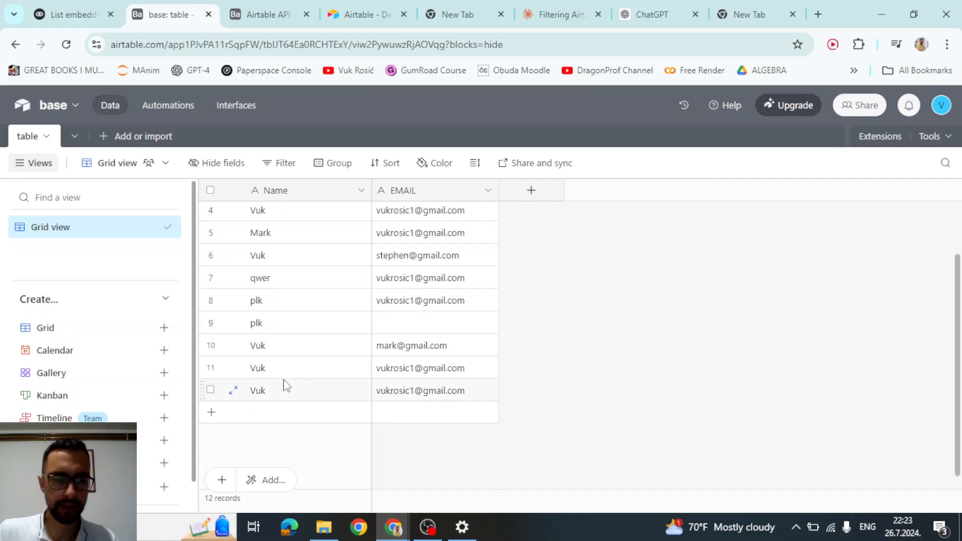
scroll(286, 383, up, 2)
scroll(369, 350, down, 2)
click(73, 14)
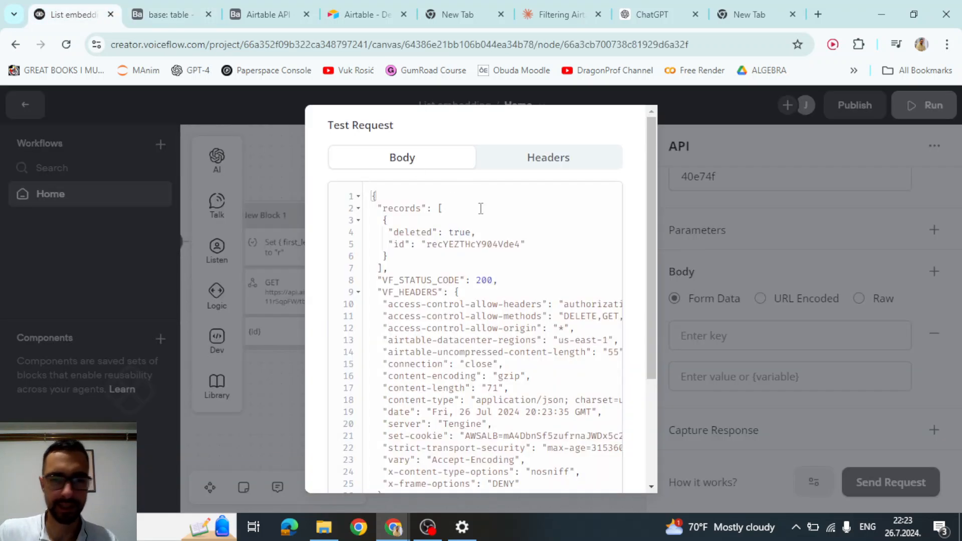
drag(421, 244, 527, 244)
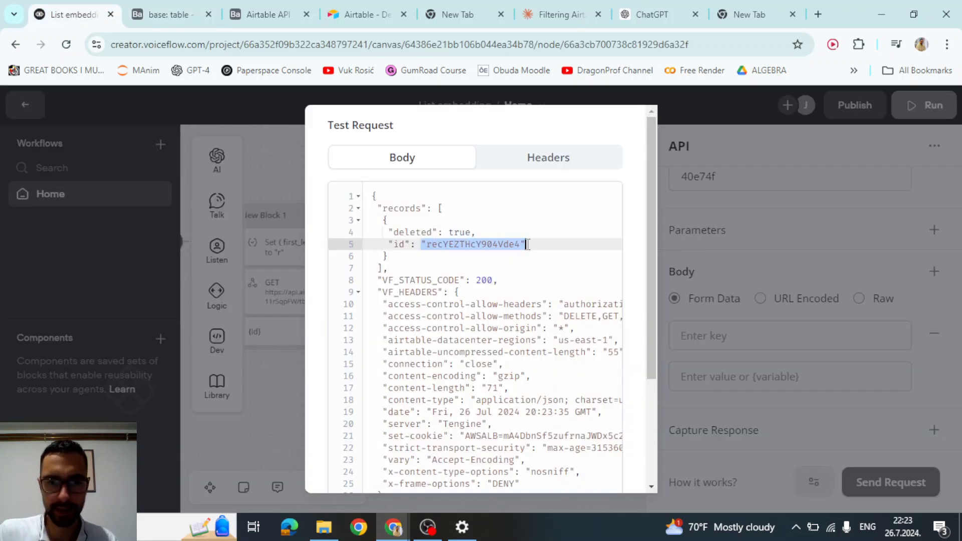
- Replace the hard-coded record id in the DELETE URL with the {id} variable
click(663, 316)
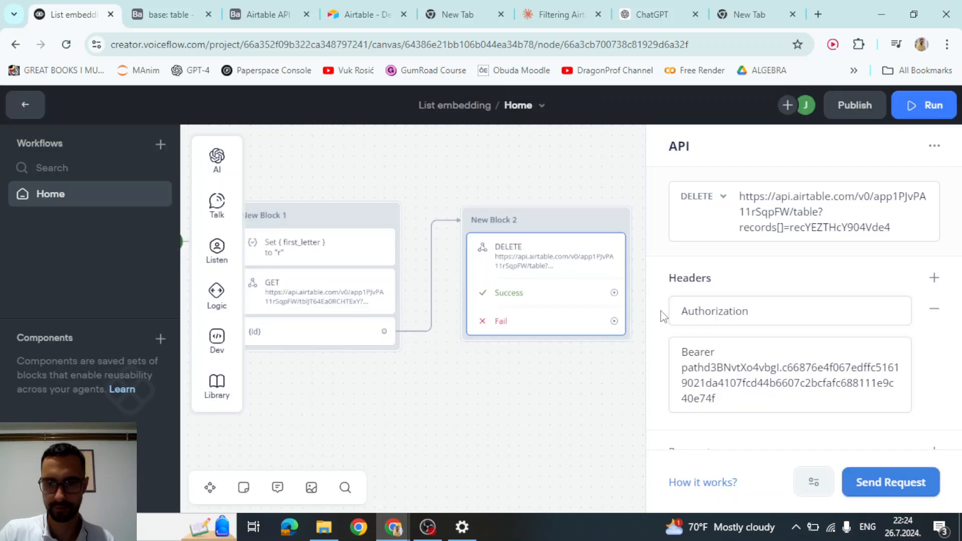
double_click(812, 229)
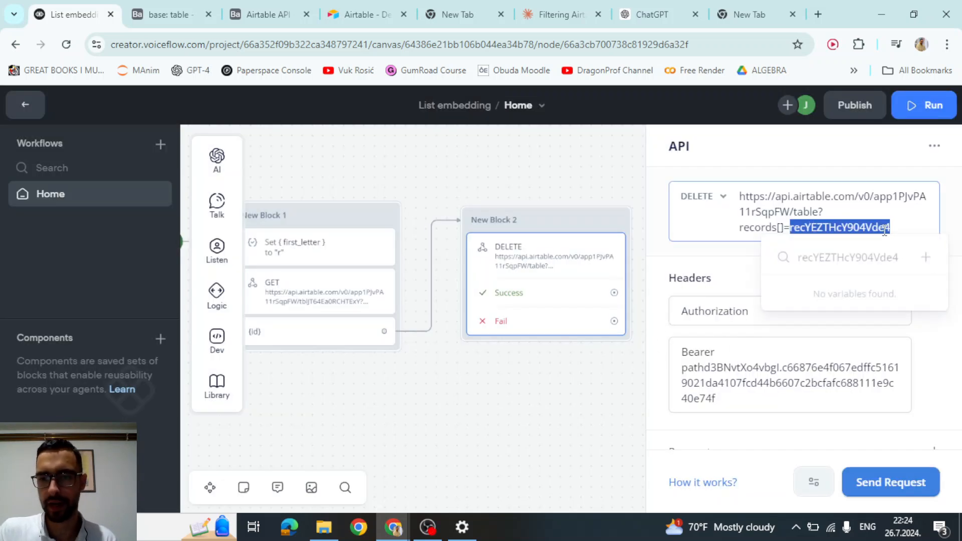
text({)
text(id)
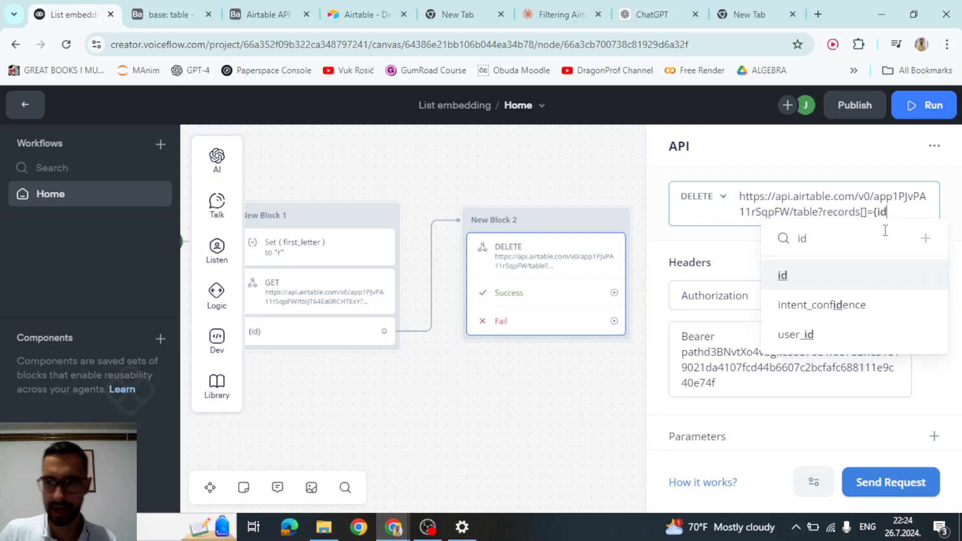
key(Return)
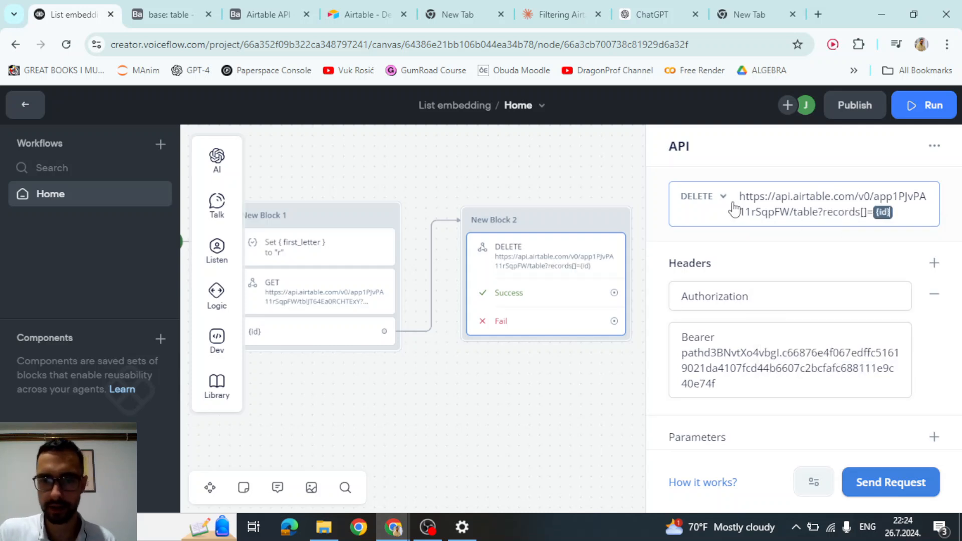
click(524, 184)
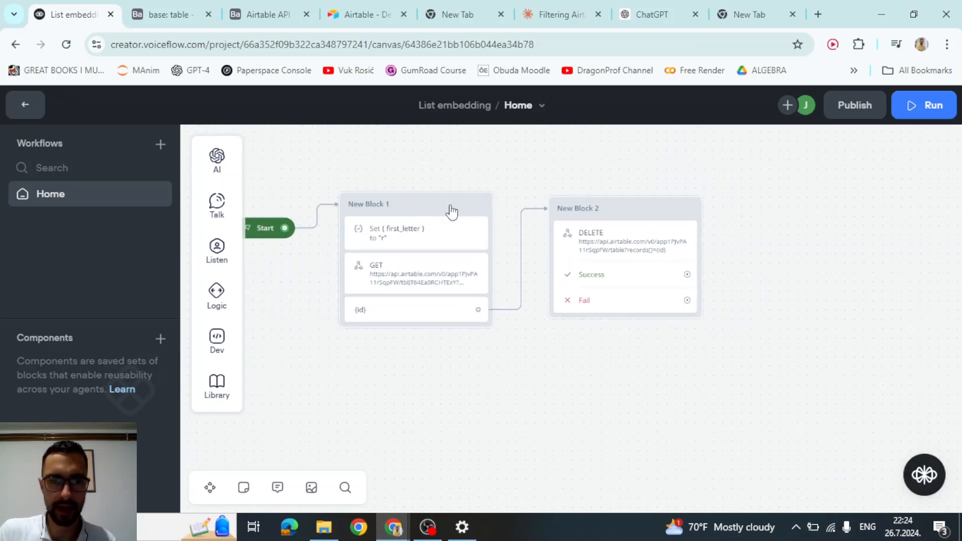
- Rename the record in Airtable row 3 so it starts with R
click(178, 13)
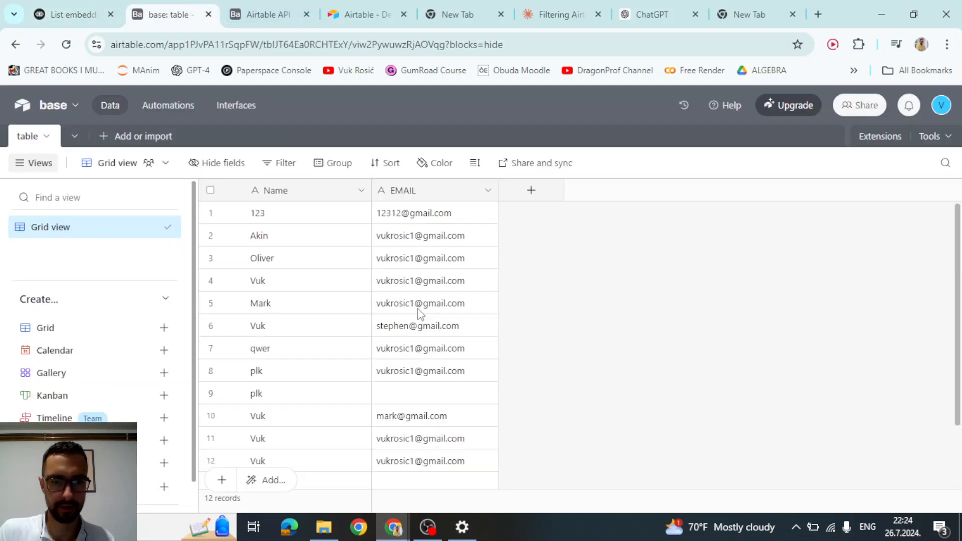
double_click(280, 258)
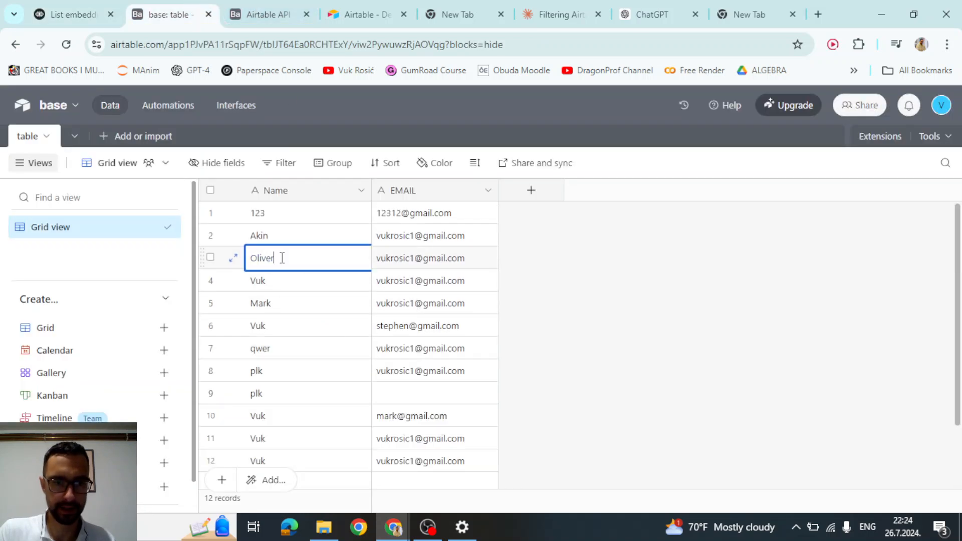
double_click(281, 258)
text(Raph)
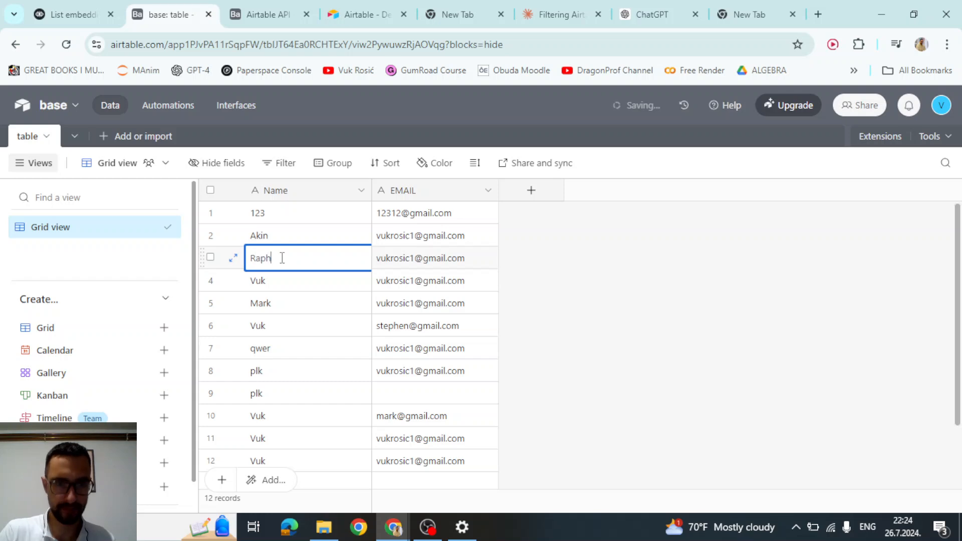
click(553, 292)
- Run the flow from Start and confirm the Raph row is deleted, leaving 11 records
click(70, 14)
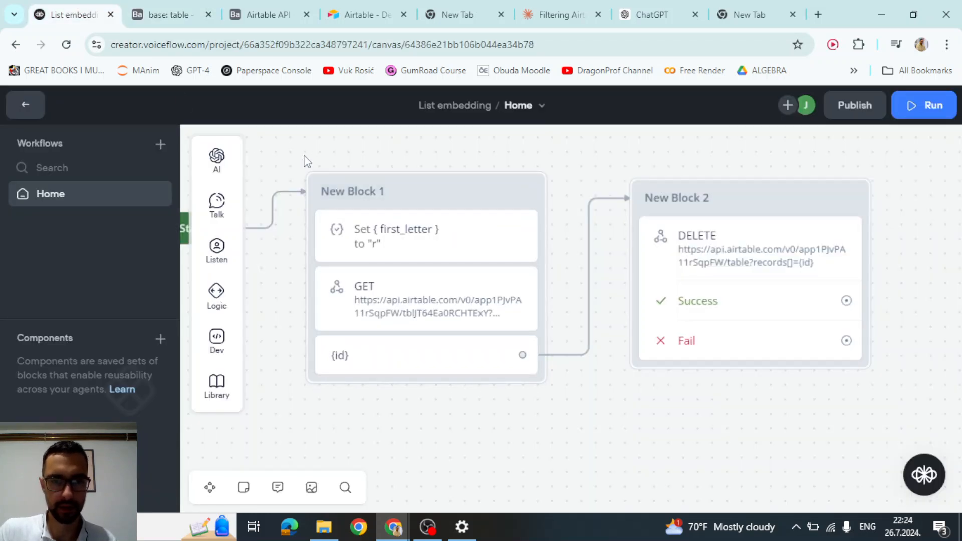
drag(283, 159, 451, 163)
click(306, 246)
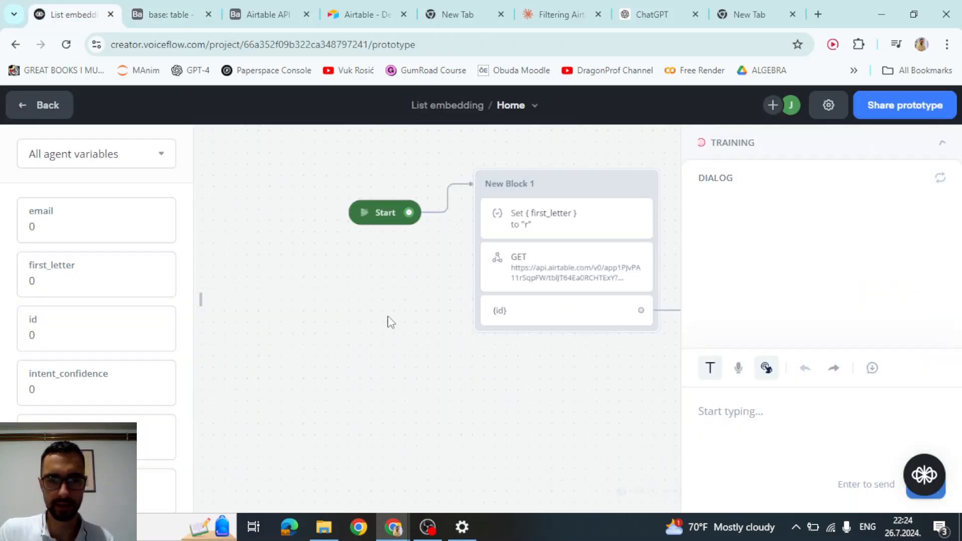
click(168, 14)
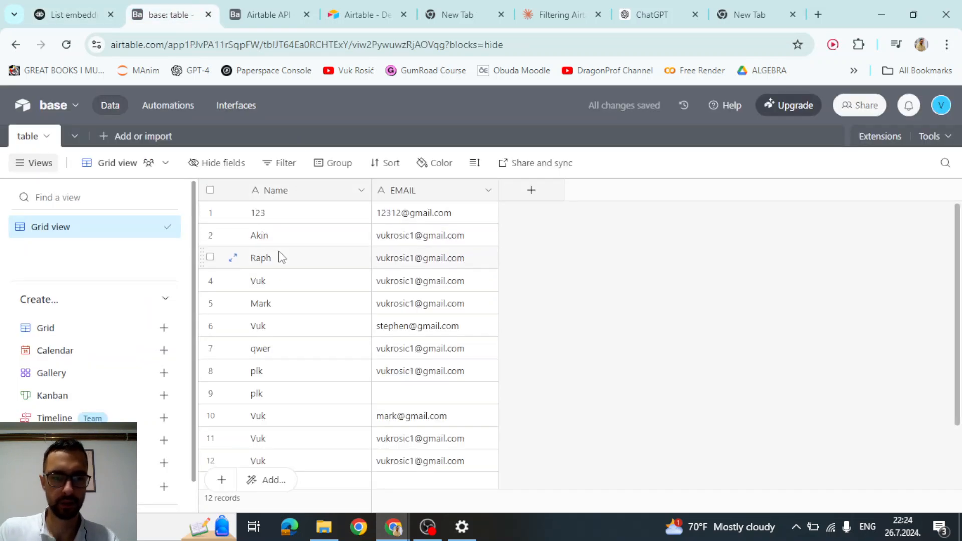
click(94, 7)
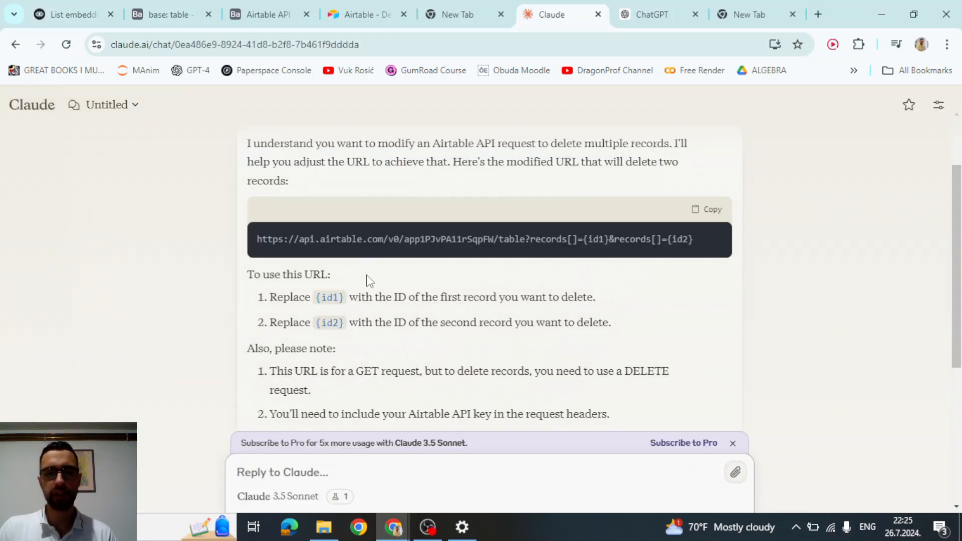
- Examine Claude's records[]={id1}&records[]={id2} URL, then return to the Voiceflow flow
scroll(526, 242, up, 3)
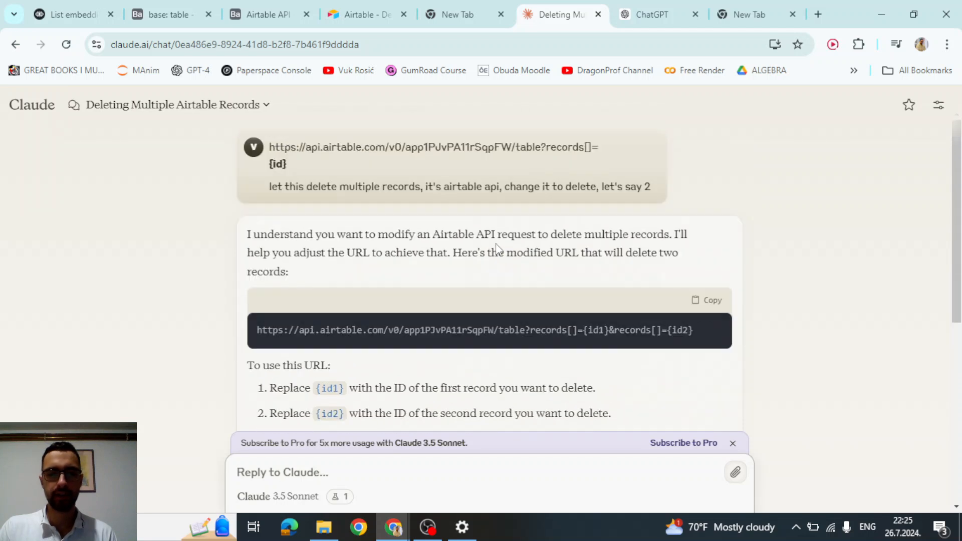
scroll(523, 288, down, 2)
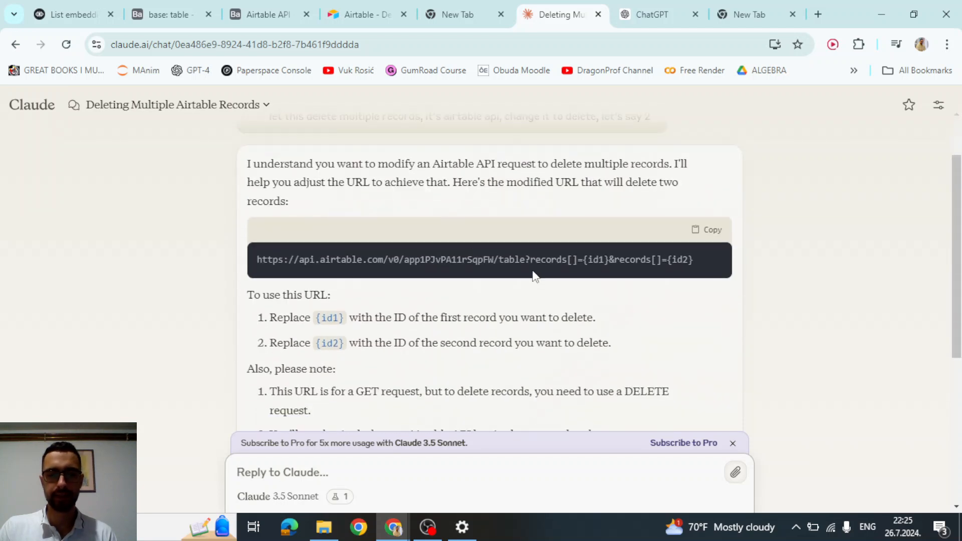
drag(608, 260, 247, 257)
click(620, 261)
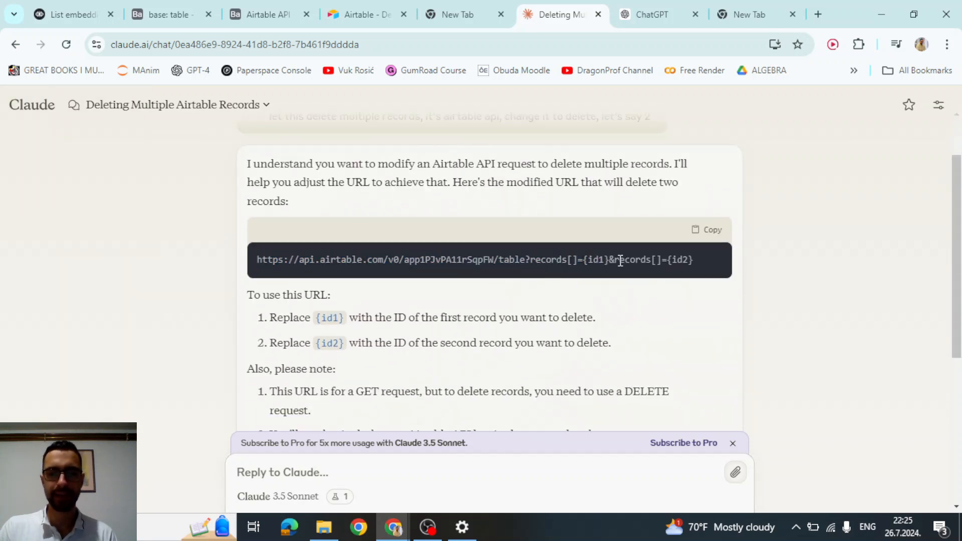
double_click(612, 260)
drag(615, 260, 693, 260)
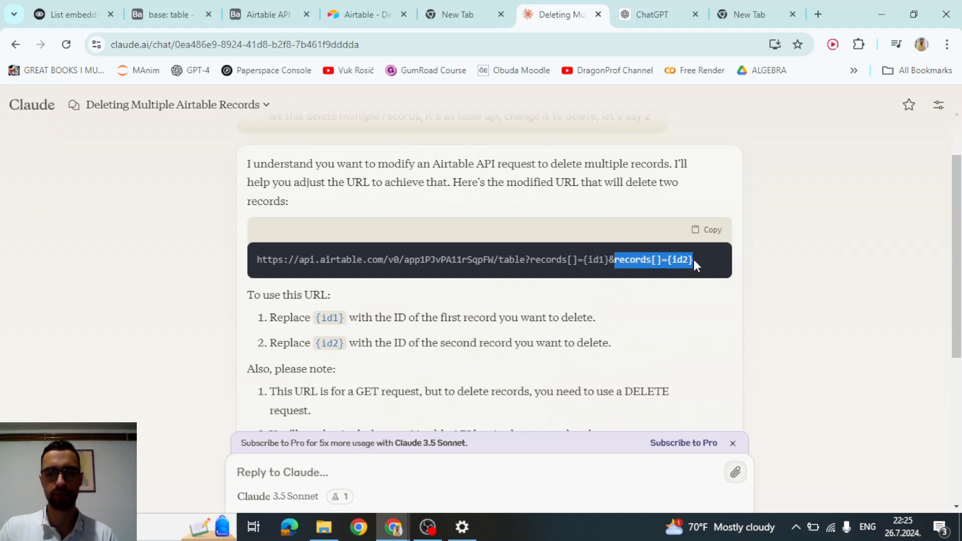
key(ctrl+1)
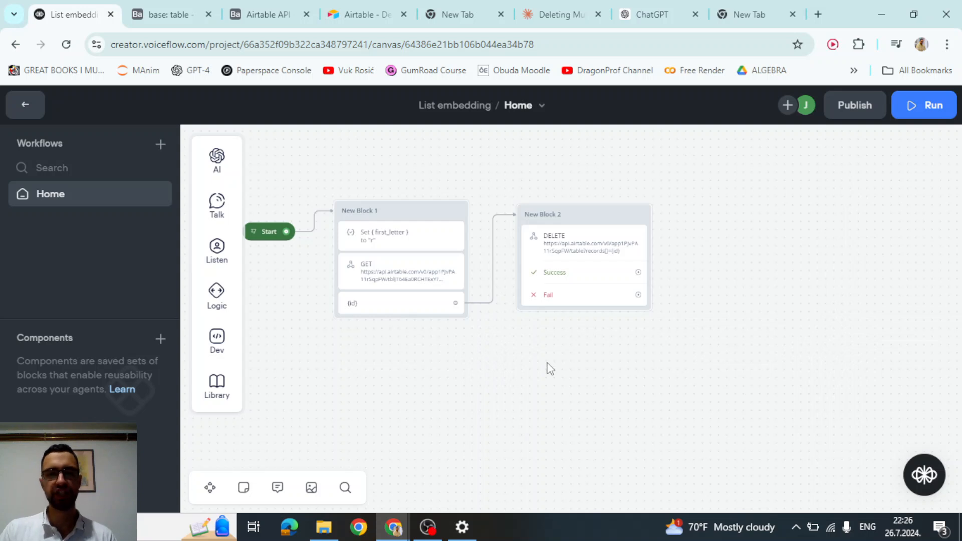